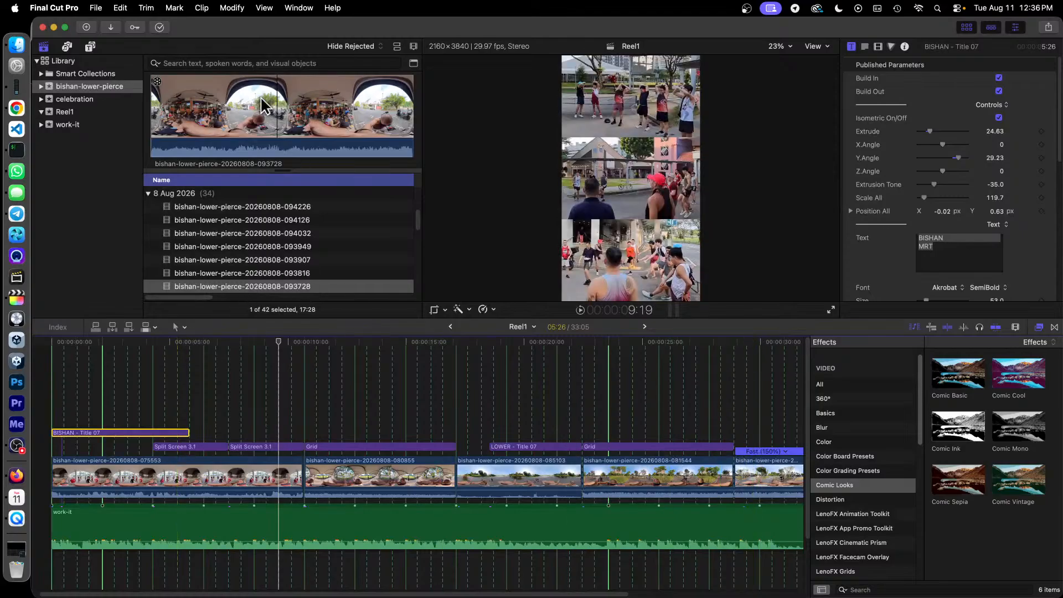
Open the celebration project from the celebration event in the library
{"action": "left_click", "coordinate": [308, 122]}
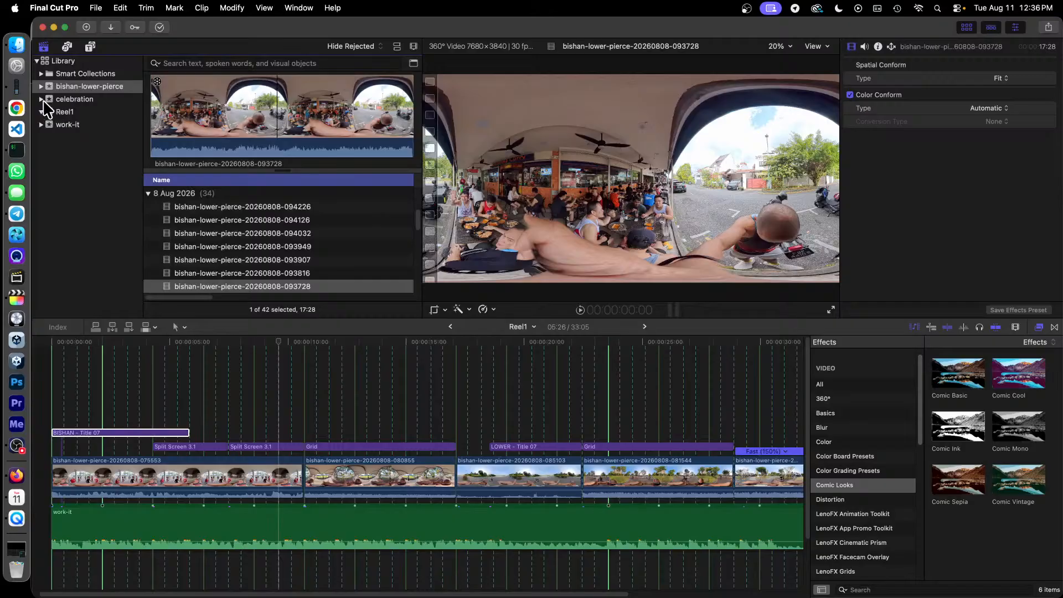
{"action": "left_click", "coordinate": [67, 100]}
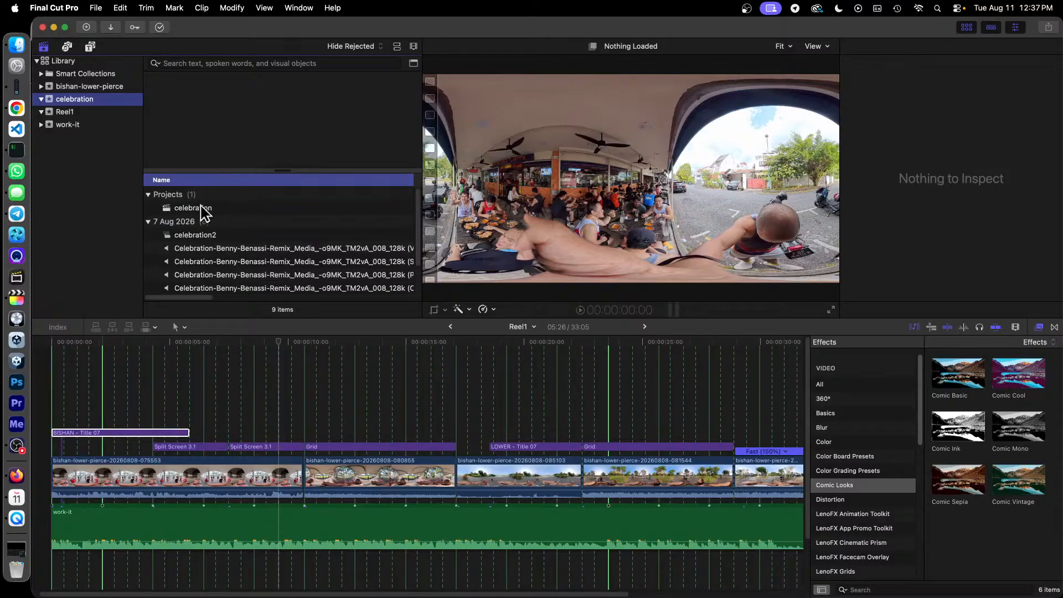
{"action": "double_click", "coordinate": [203, 209]}
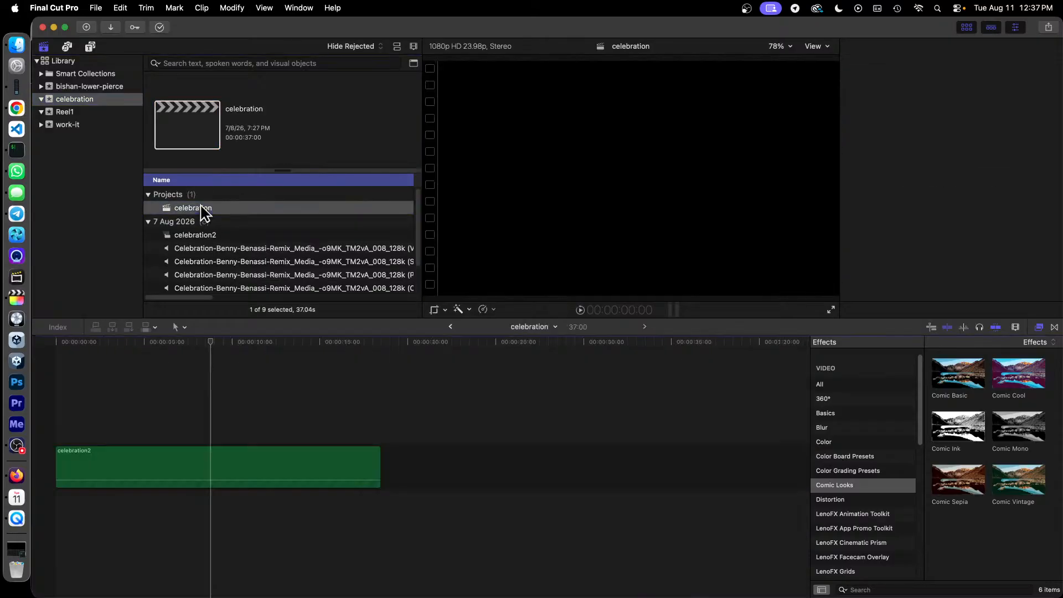
Play the celebration project from its beginning to listen to the music edit
{"action": "key", "text": "space"}
{"action": "key", "text": "space"}
{"action": "left_click", "coordinate": [72, 342]}
{"action": "key", "text": "Home"}
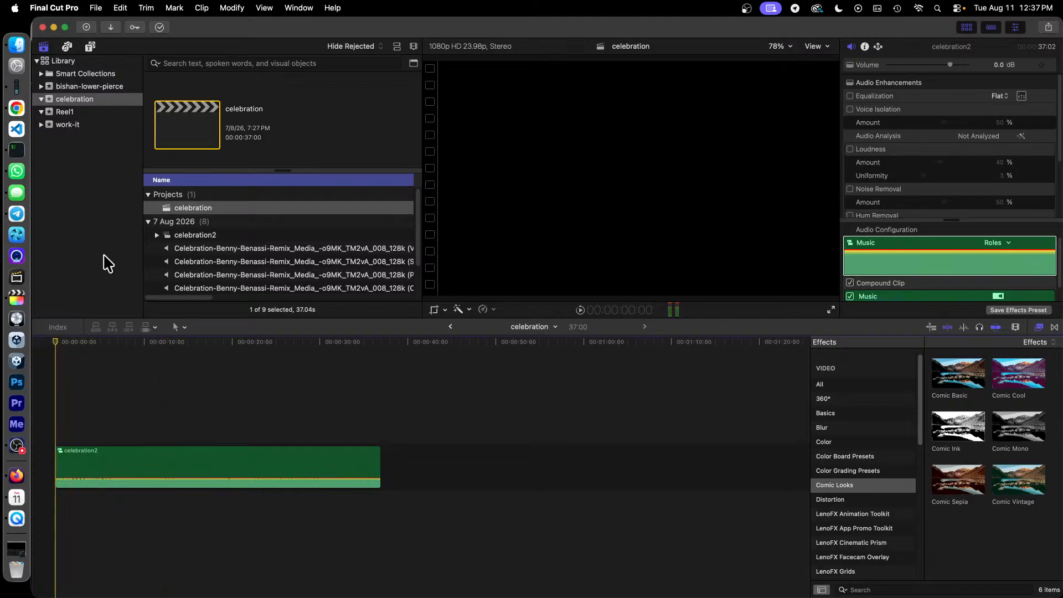
{"action": "key", "text": "space"}
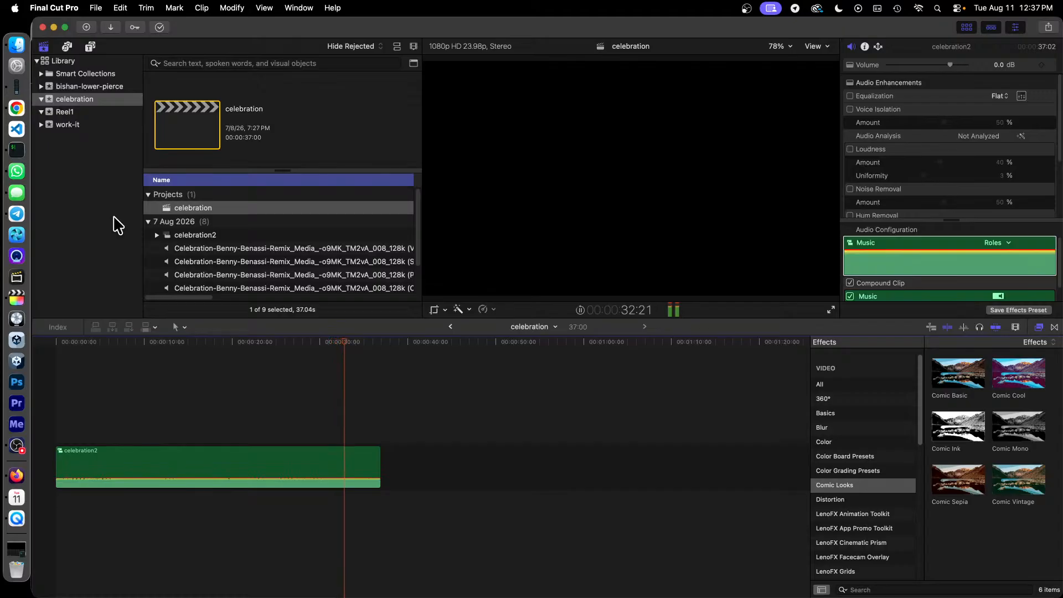
{"action": "left_click", "coordinate": [17, 445]}
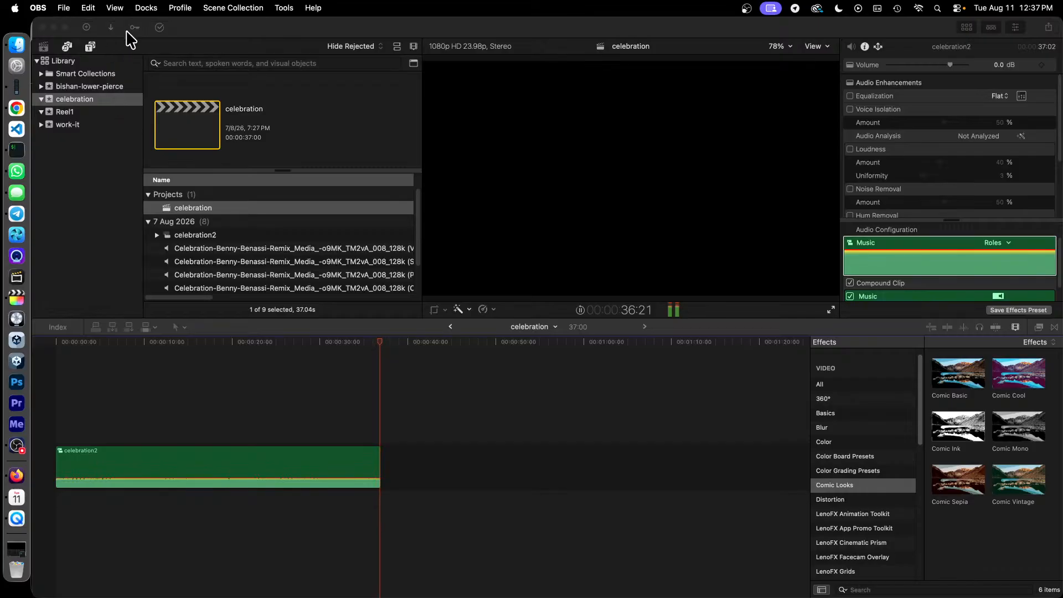
{"action": "left_click", "coordinate": [176, 24]}
{"action": "left_click", "coordinate": [179, 397]}
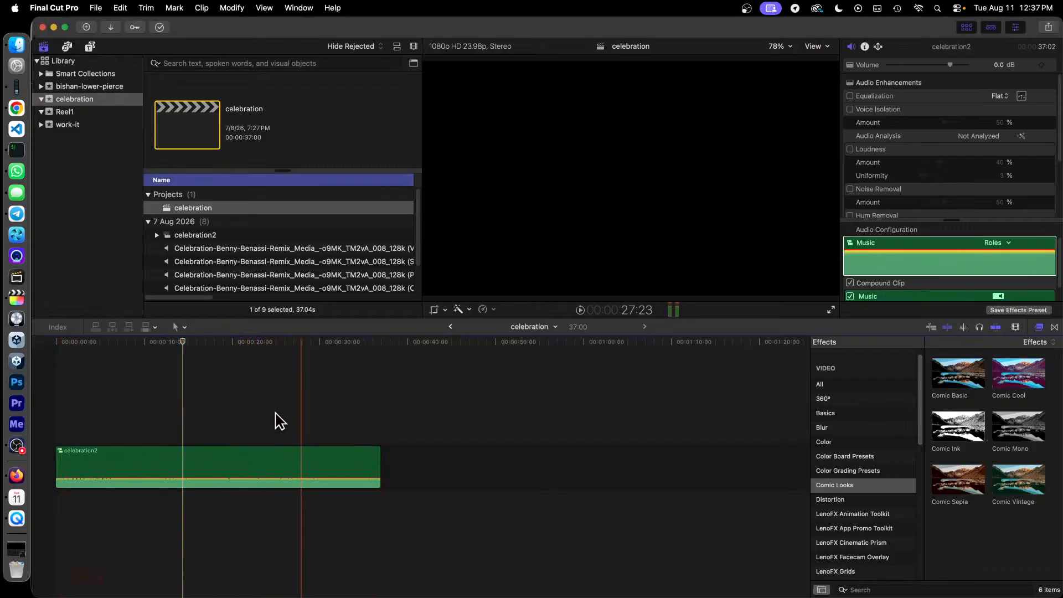
Open the celebration2 compound clip, examine its separate stem tracks, and return to the celebration project
{"action": "double_click", "coordinate": [280, 463]}
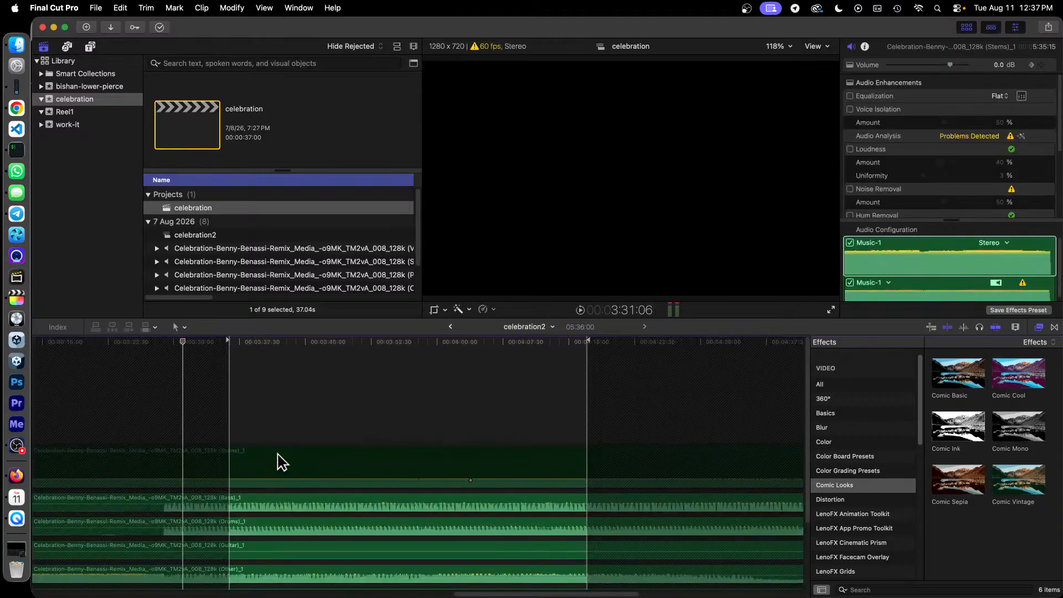
{"action": "scroll", "coordinate": [294, 451], "scroll_direction": "down", "scroll_amount": 3}
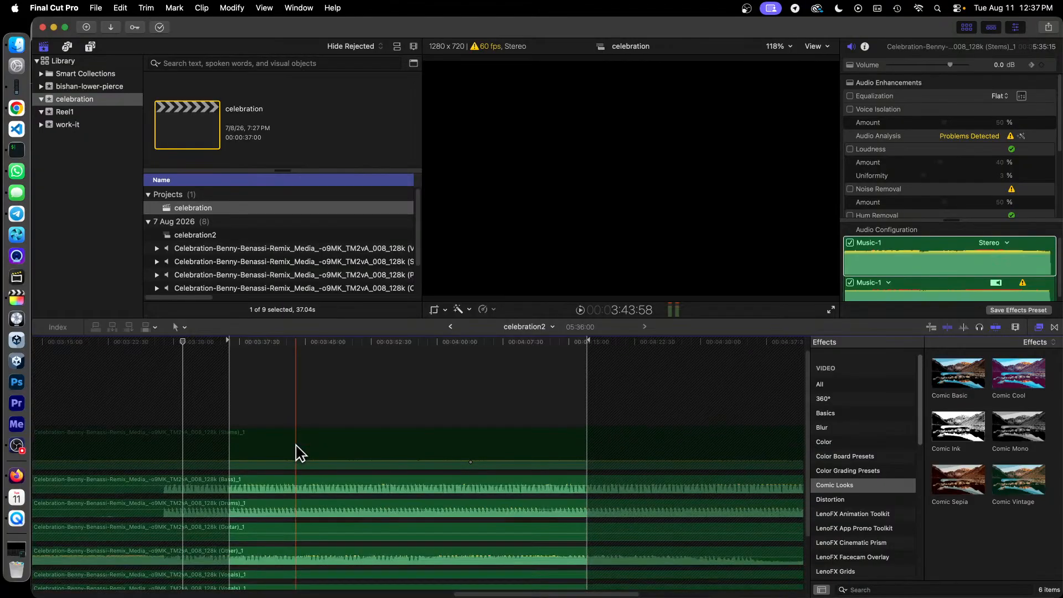
{"action": "scroll", "coordinate": [310, 454], "scroll_direction": "down", "scroll_amount": 1}
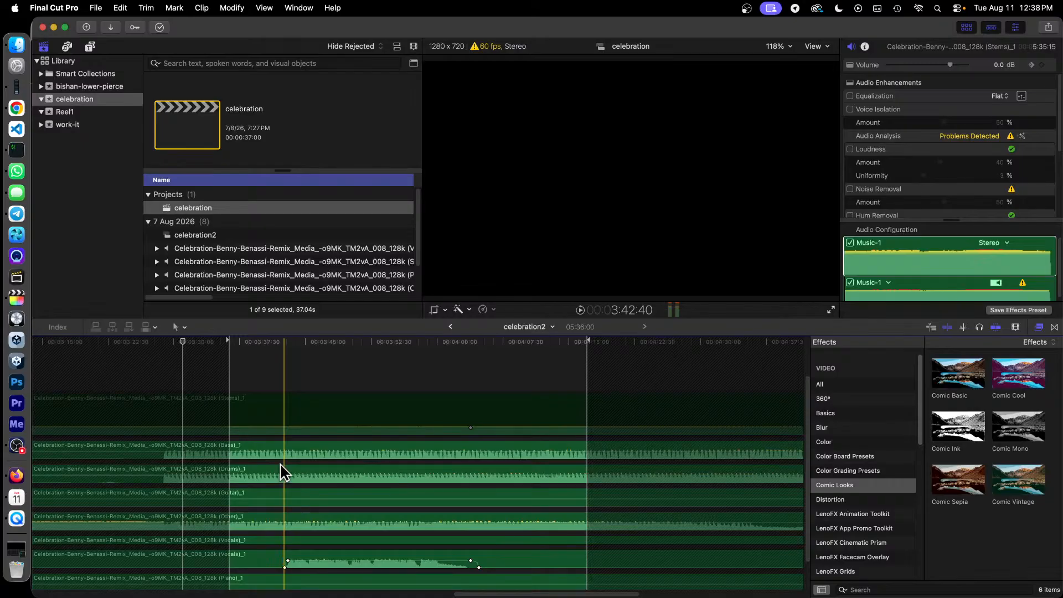
{"action": "scroll", "coordinate": [293, 472], "scroll_direction": "down", "scroll_amount": 3}
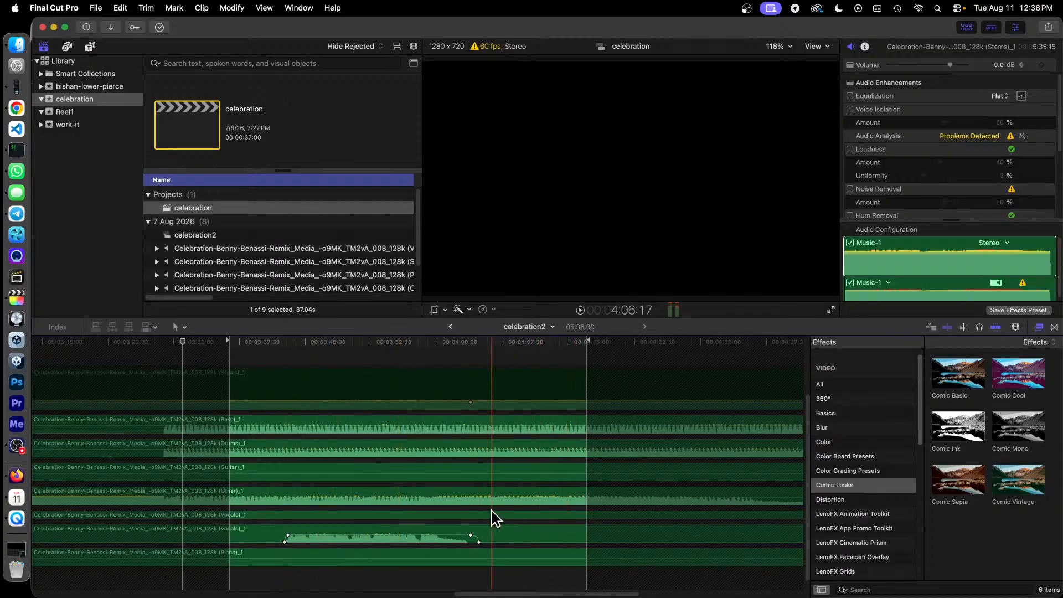
{"action": "left_click", "coordinate": [450, 327]}
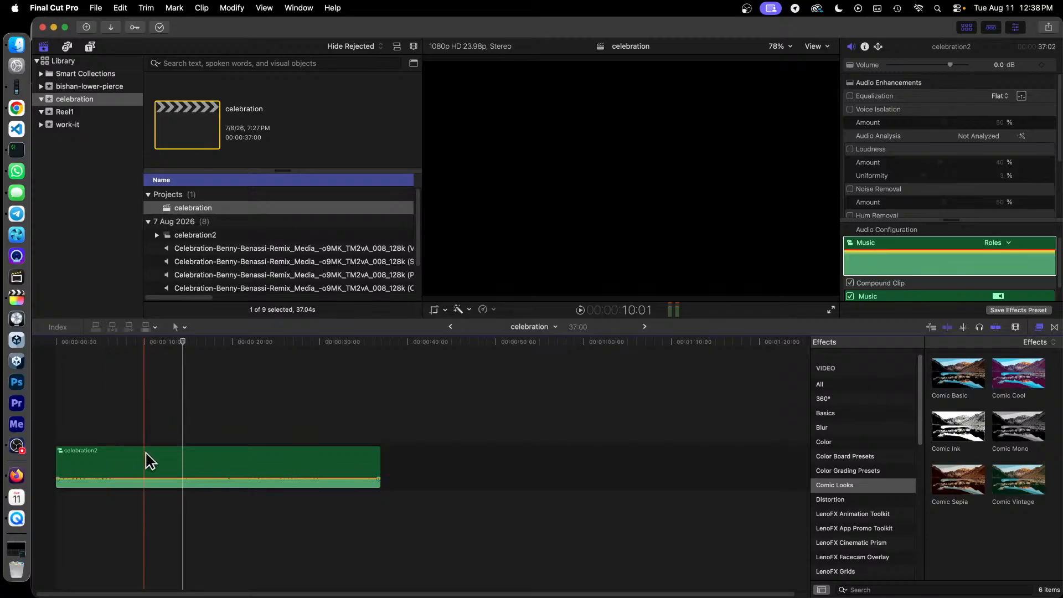
Export the celebration project with the Apple Devices 4K preset as celebration.mov in the Videos folder
{"action": "left_click", "coordinate": [253, 458]}
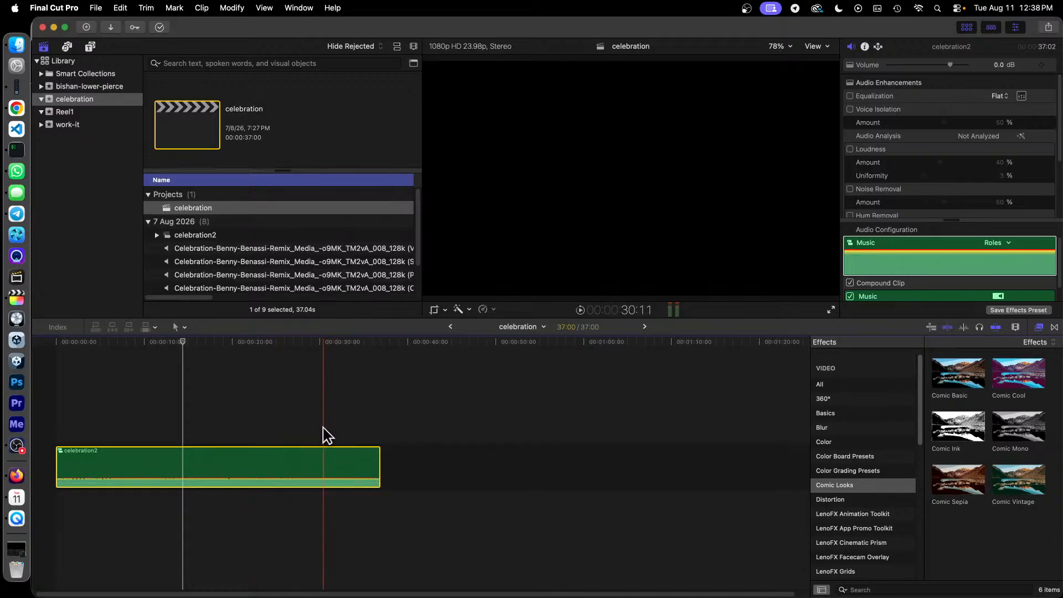
{"action": "scroll", "coordinate": [900, 121], "scroll_direction": "down", "scroll_amount": 5}
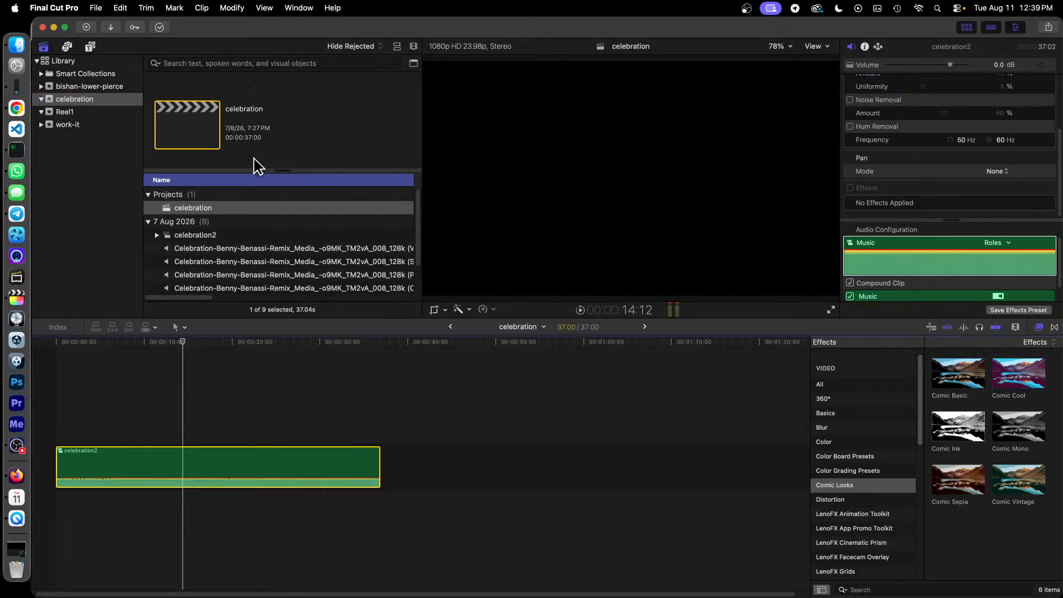
{"action": "left_click", "coordinate": [96, 9]}
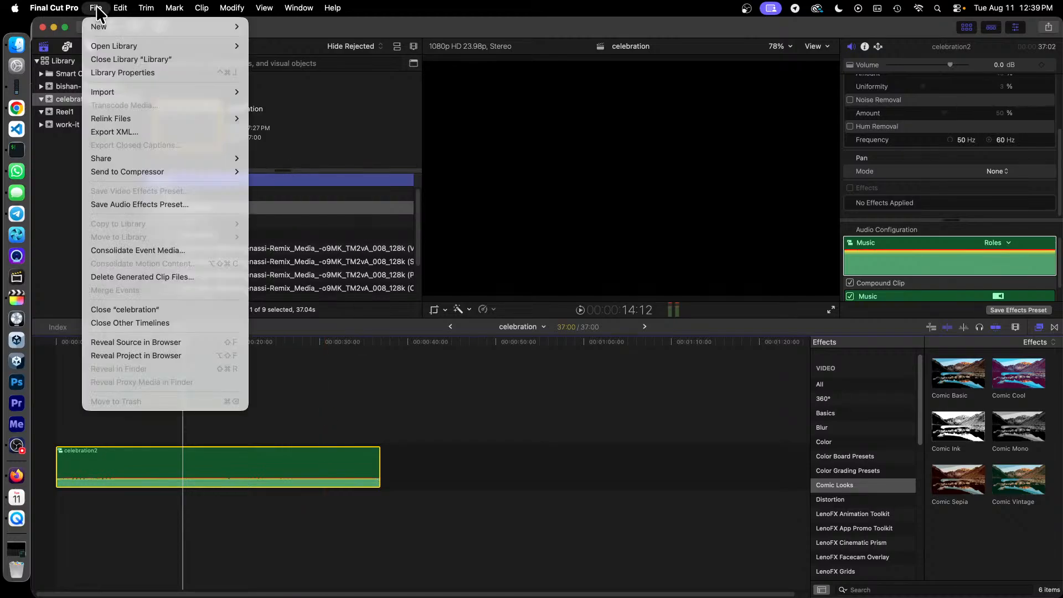
{"action": "mouse_move", "coordinate": [214, 162]}
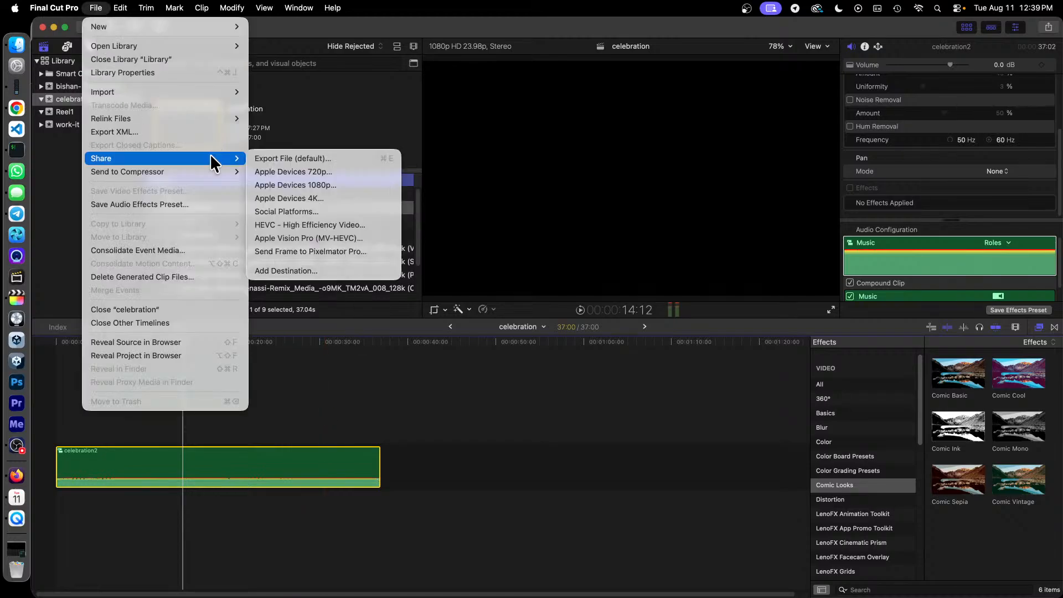
{"action": "left_click", "coordinate": [339, 204]}
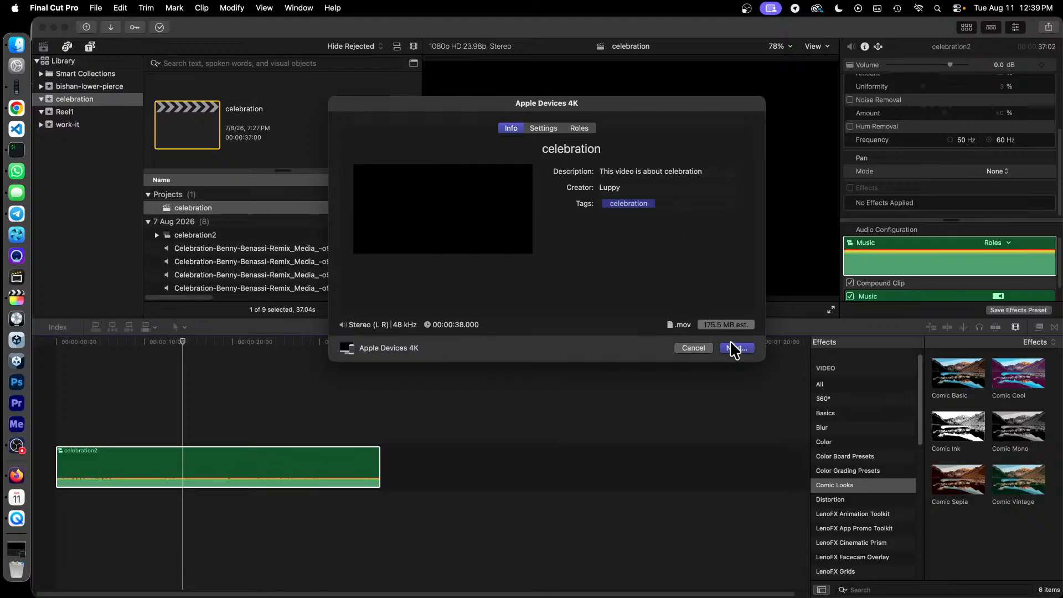
{"action": "key", "text": "Return"}
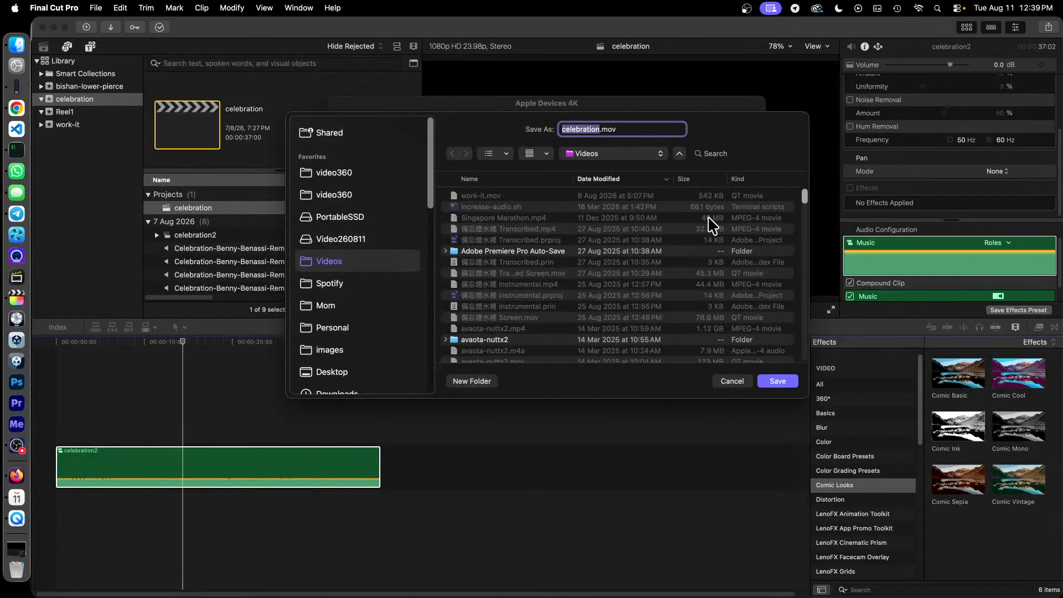
{"action": "left_click", "coordinate": [777, 381]}
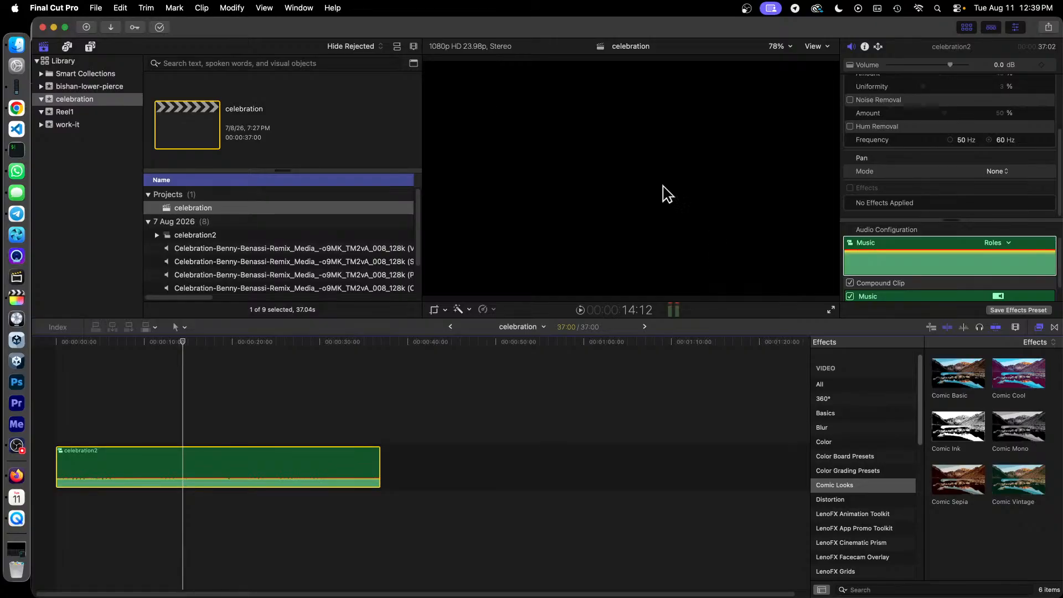
Check the status of the background tasks, including sharing, and close the task list
{"action": "left_click", "coordinate": [297, 7]}
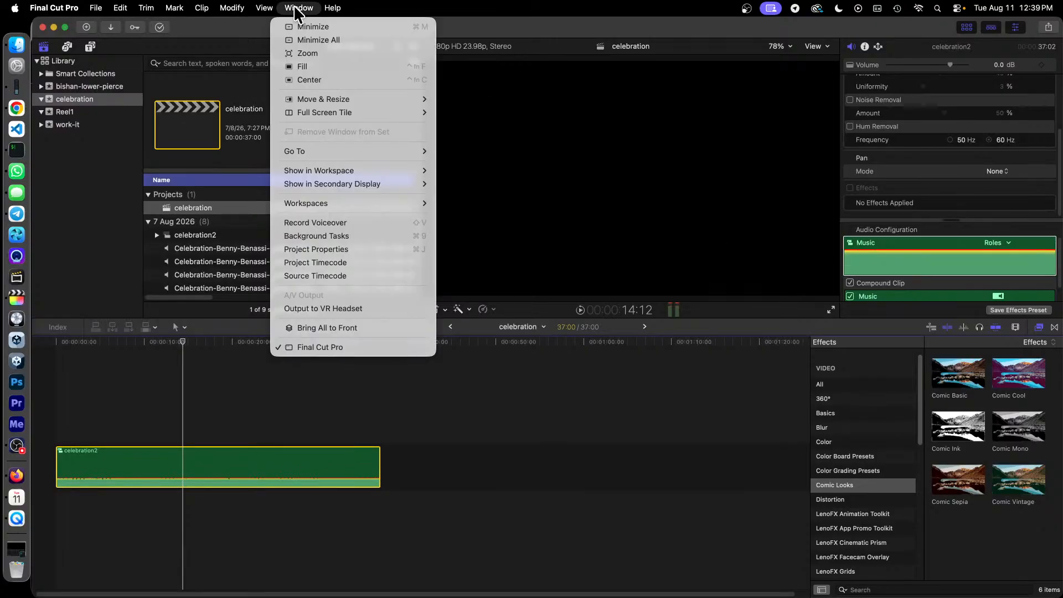
{"action": "left_click", "coordinate": [355, 235]}
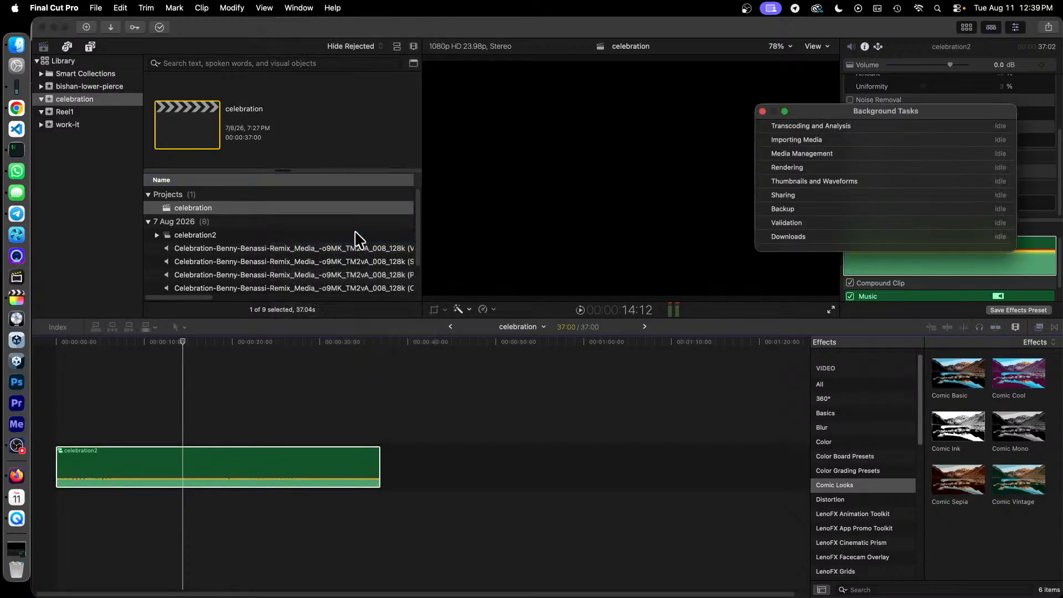
{"action": "left_click", "coordinate": [761, 111]}
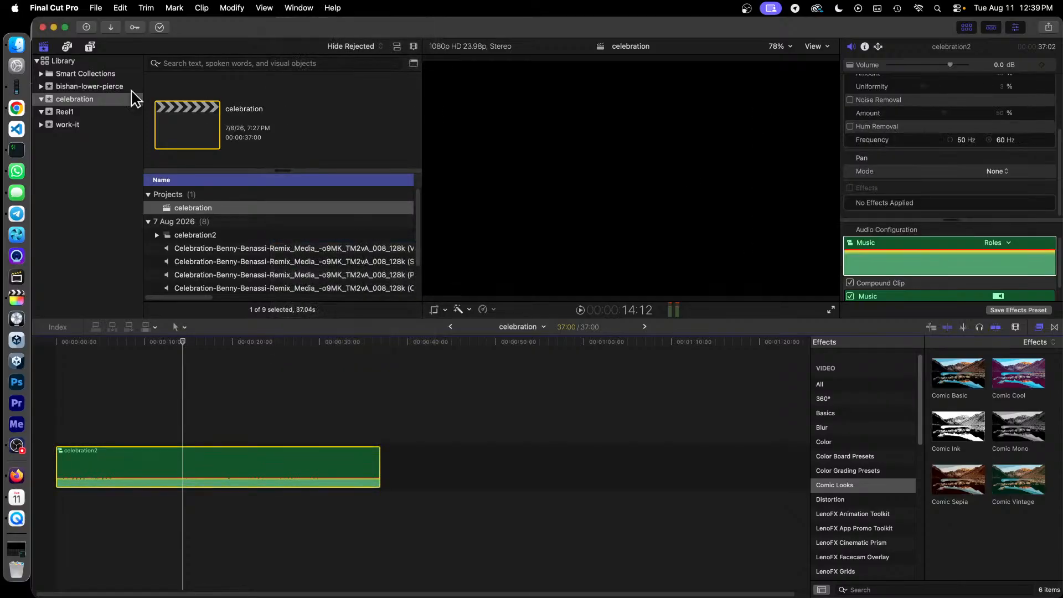
Switch to Finder and transfer celebration.mov from Videos to the Final Cut Pro folder inside 2026-08-08 Bishan-Lower Pierce Run
{"action": "left_click", "coordinate": [17, 44]}
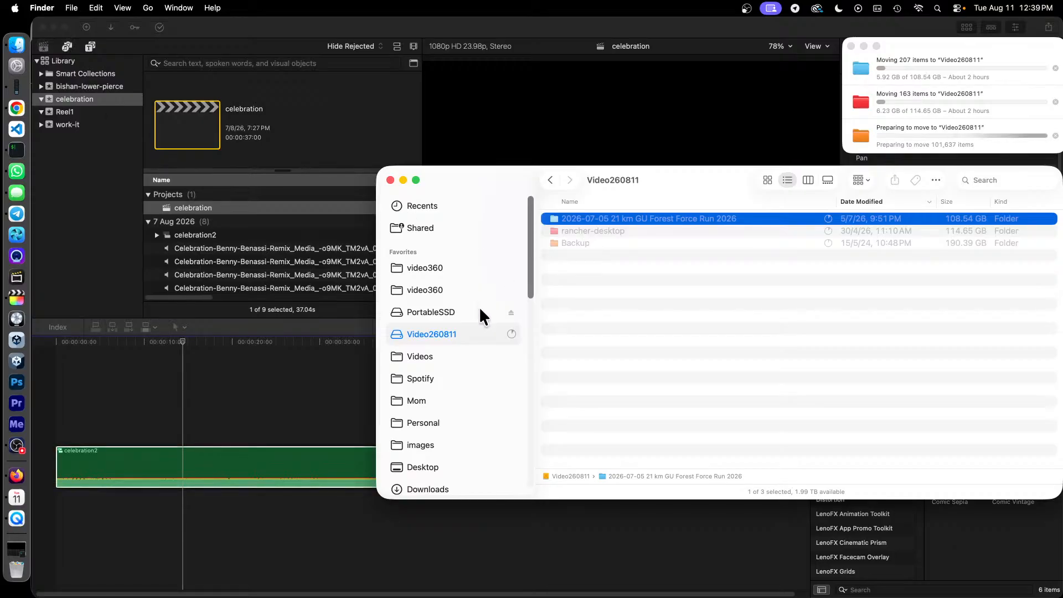
{"action": "left_click", "coordinate": [434, 356]}
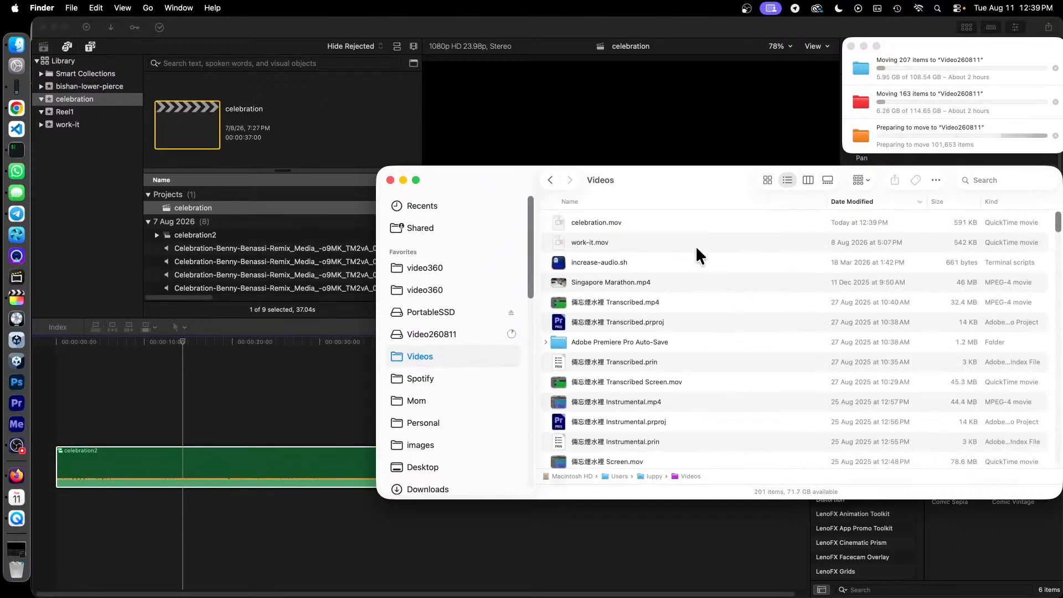
{"action": "left_click", "coordinate": [648, 223]}
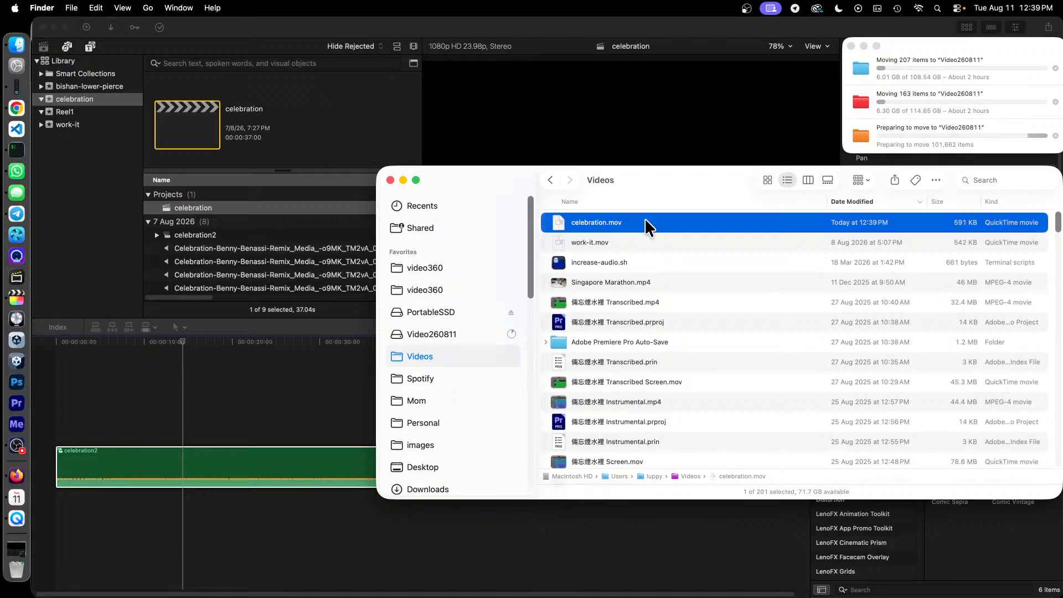
{"action": "left_click_drag", "start_coordinate": [666, 178], "coordinate": [646, 250]}
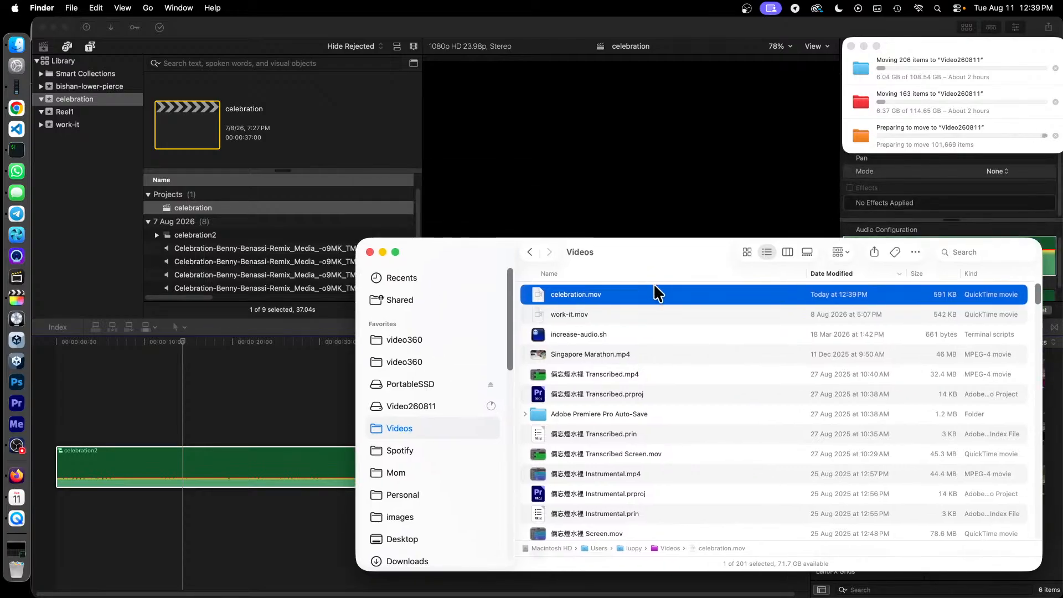
{"action": "left_click_drag", "start_coordinate": [578, 291], "coordinate": [617, 407]}
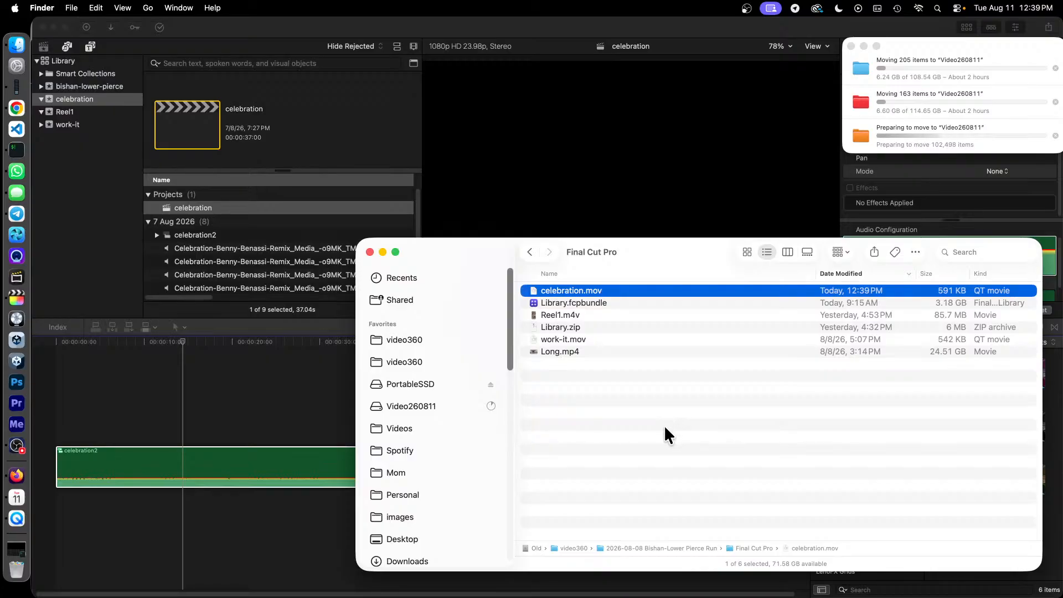
Switch back to Final Cut Pro and create a new event named Reel2 in the library
{"action": "left_click", "coordinate": [556, 39]}
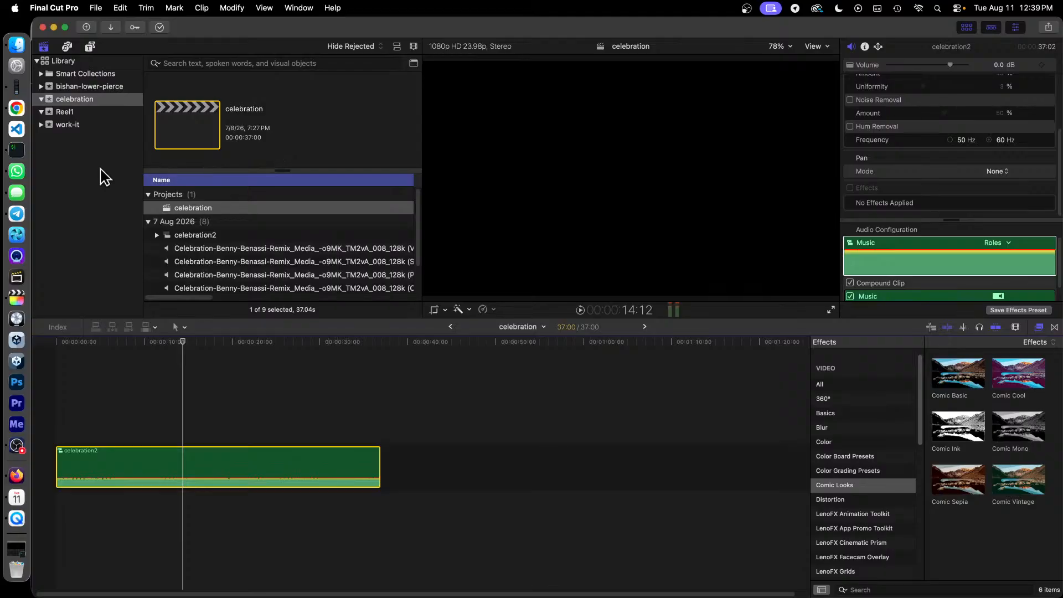
{"action": "right_click", "coordinate": [64, 64]}
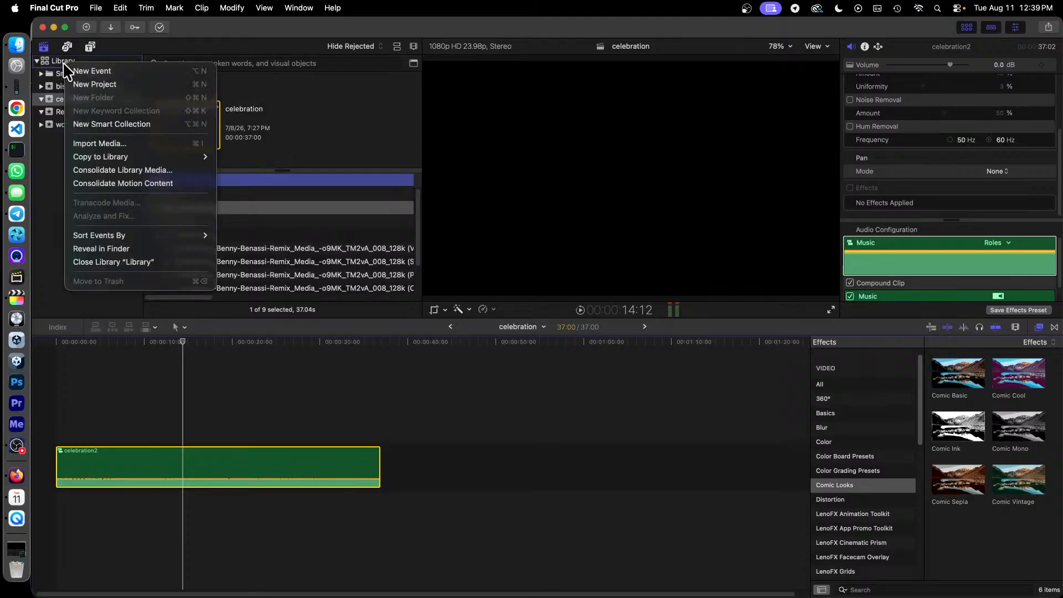
{"action": "left_click", "coordinate": [99, 71]}
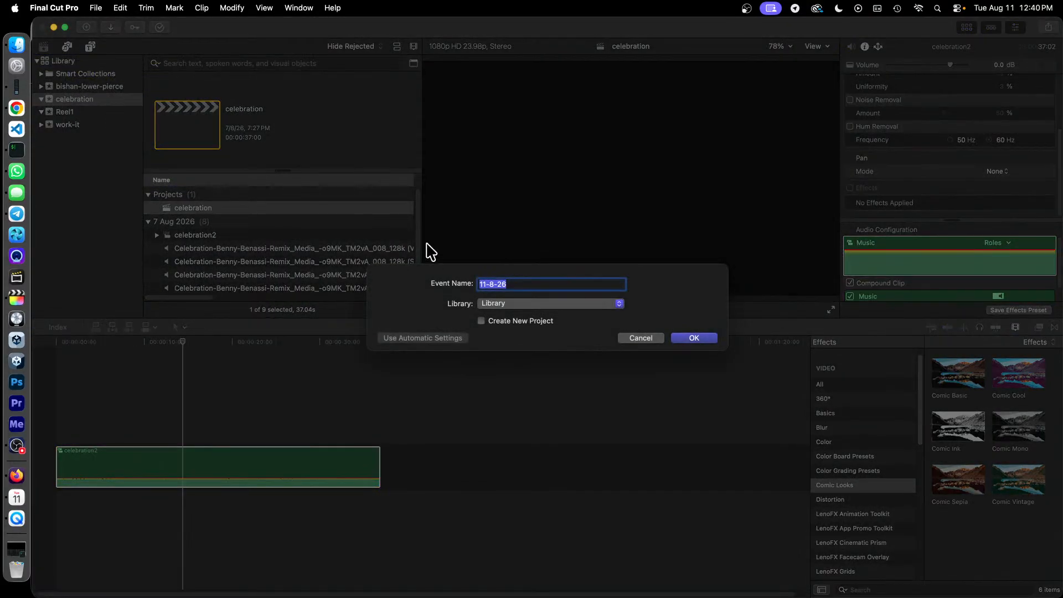
{"action": "type", "text": "Reel2"}
{"action": "key", "text": "Return"}
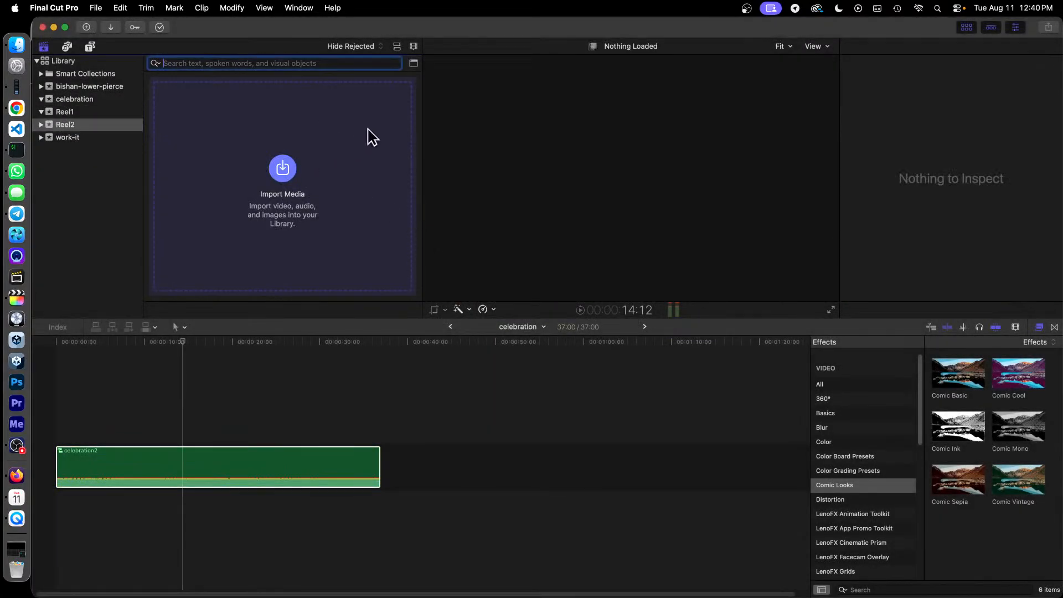
Import celebration.mov into the Reel2 event from the Old drive's video360 folder, under 2026-08-08 Bishan-Lower Pierce Run, Final Cut Pro
{"action": "key", "text": "super+i"}
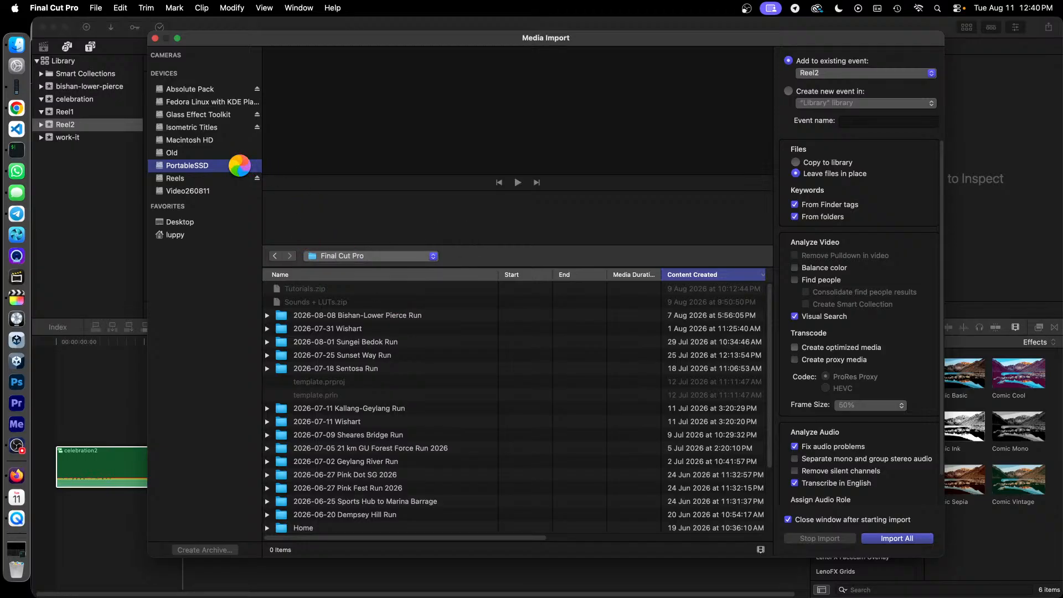
{"action": "left_click", "coordinate": [173, 153]}
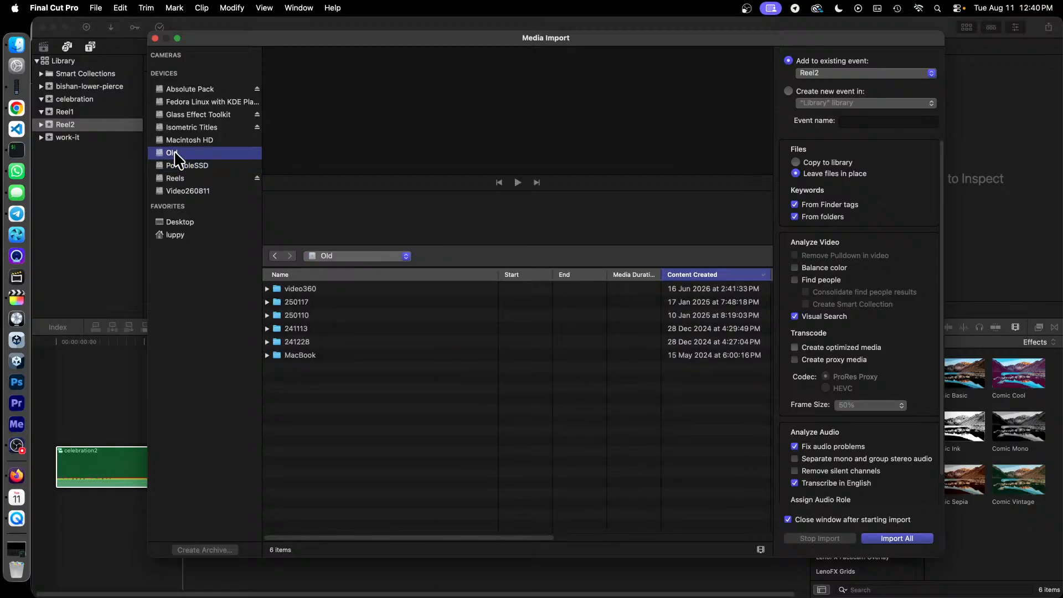
{"action": "double_click", "coordinate": [310, 291]}
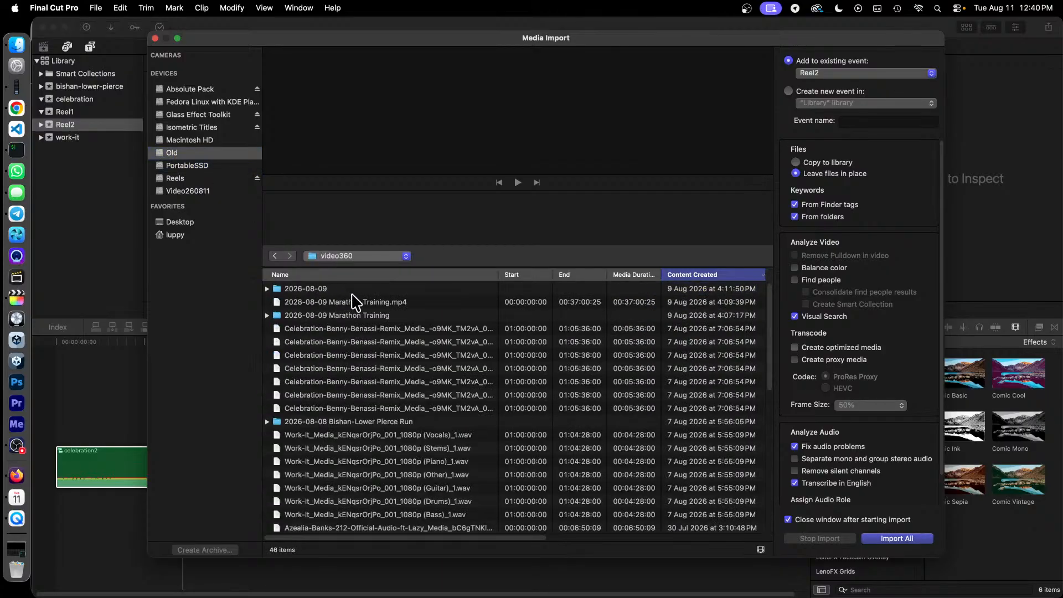
{"action": "double_click", "coordinate": [388, 422]}
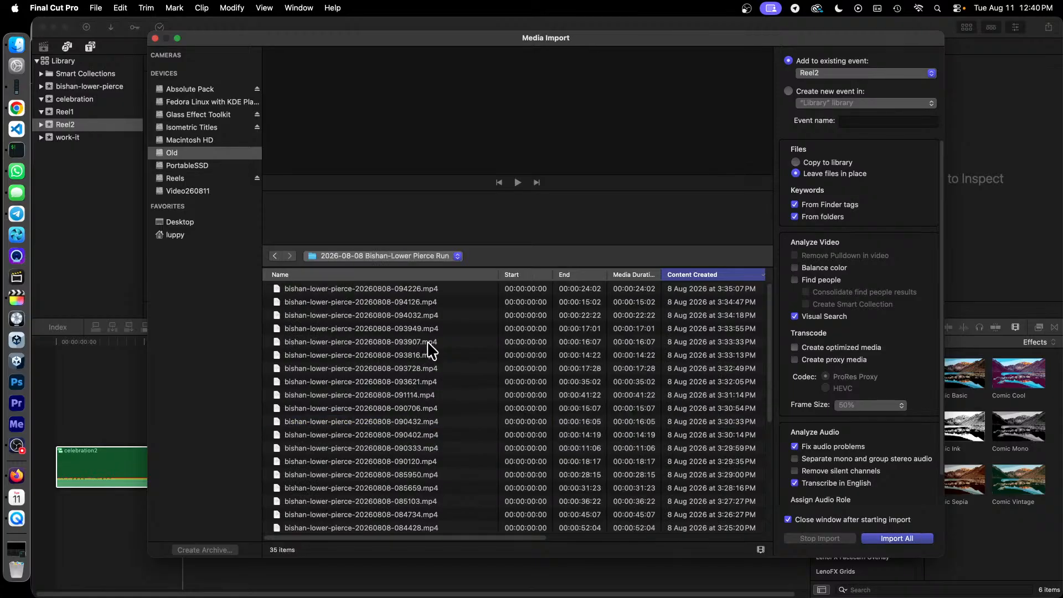
{"action": "scroll", "coordinate": [431, 352], "scroll_direction": "down", "scroll_amount": 5}
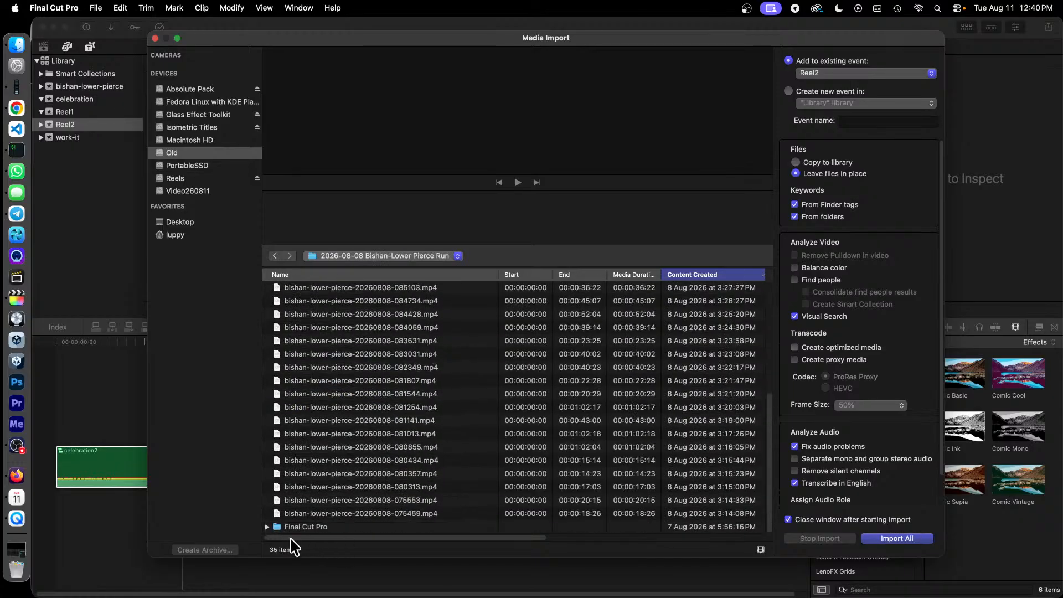
{"action": "double_click", "coordinate": [306, 529]}
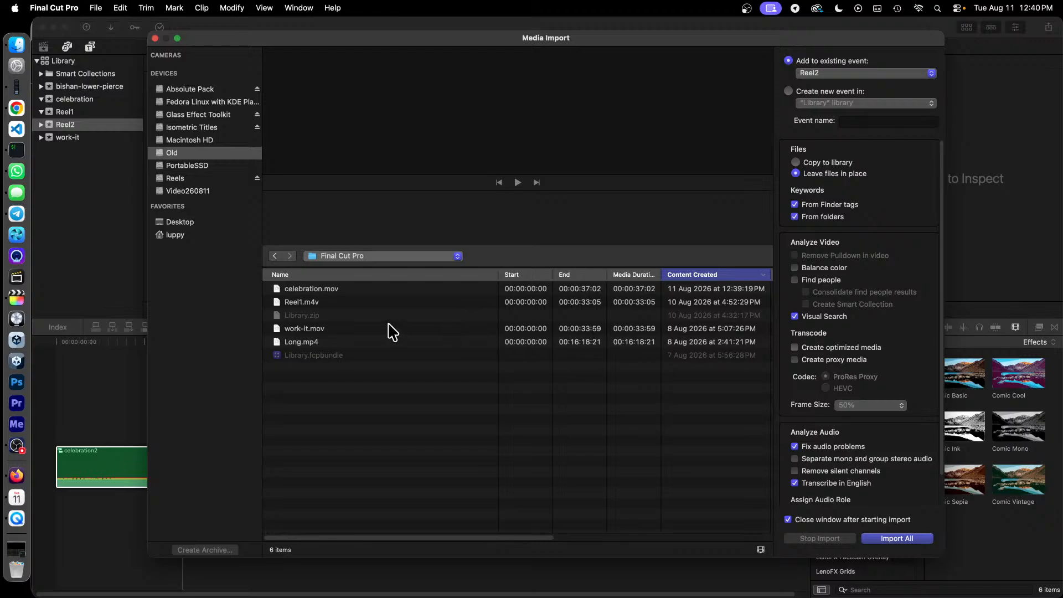
{"action": "double_click", "coordinate": [332, 290]}
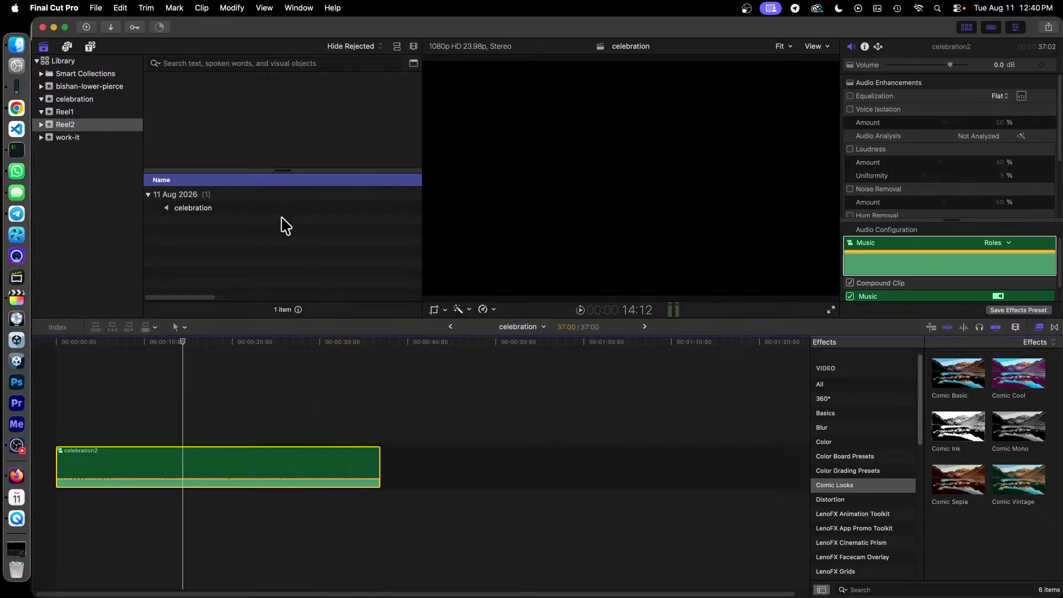
Duplicate the Reel1 project under the name Reel2 and move the copy into the Reel2 event
{"action": "left_click", "coordinate": [71, 113]}
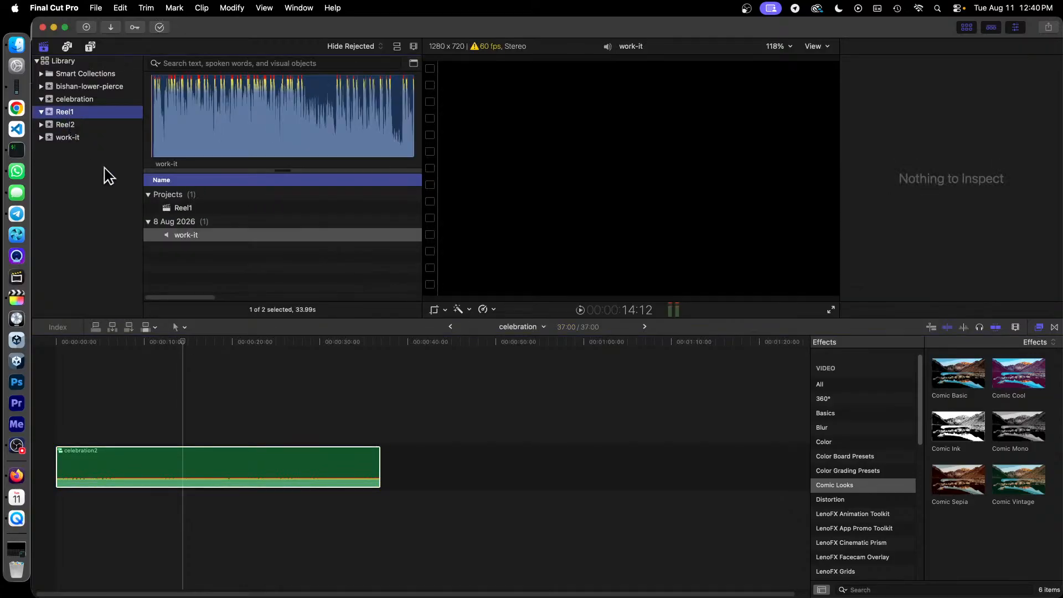
{"action": "left_click", "coordinate": [183, 209]}
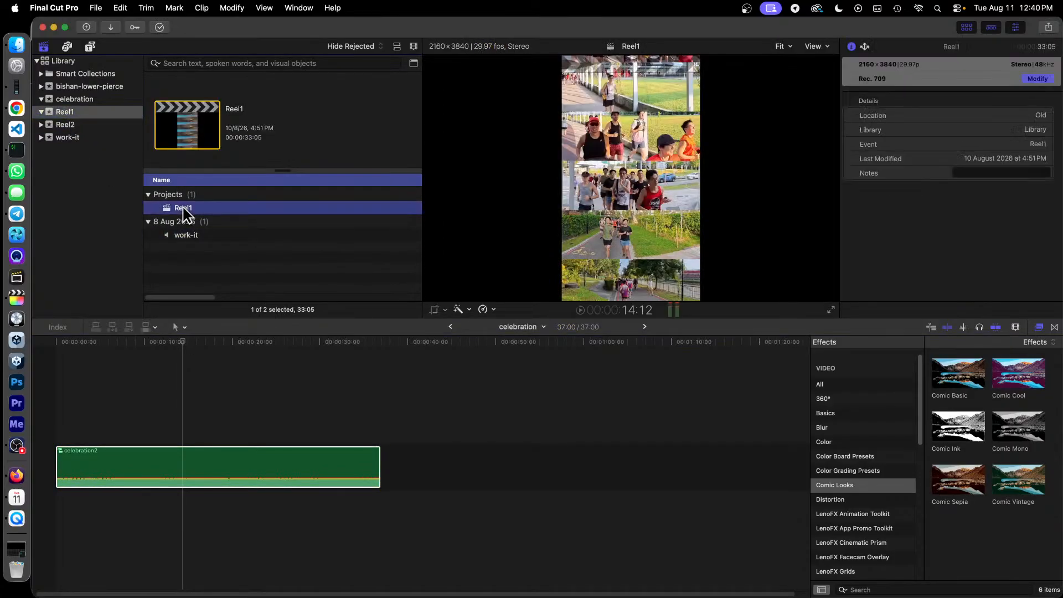
{"action": "right_click", "coordinate": [184, 213]}
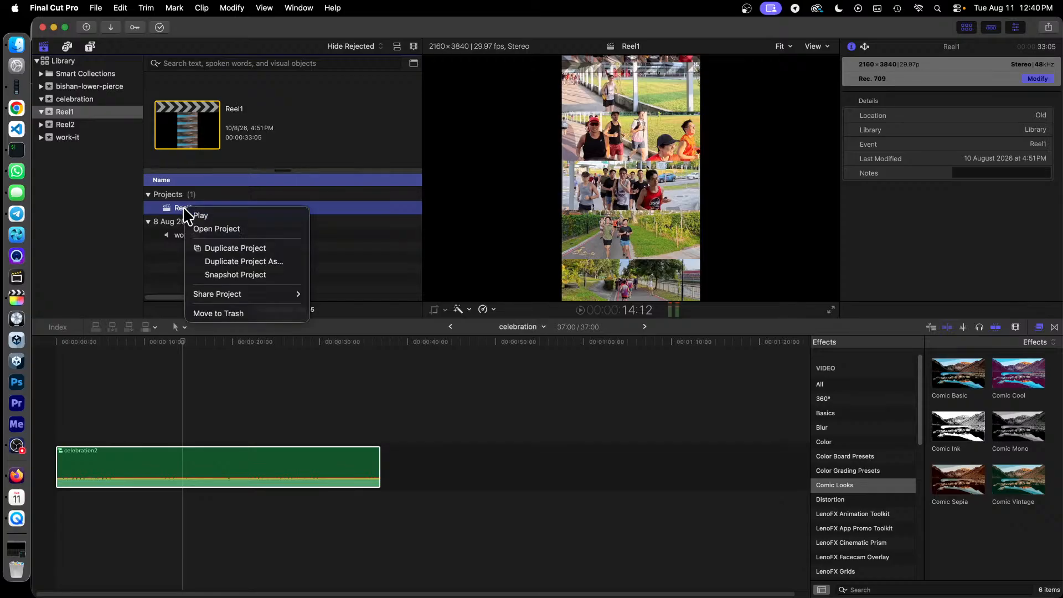
{"action": "left_click", "coordinate": [273, 261]}
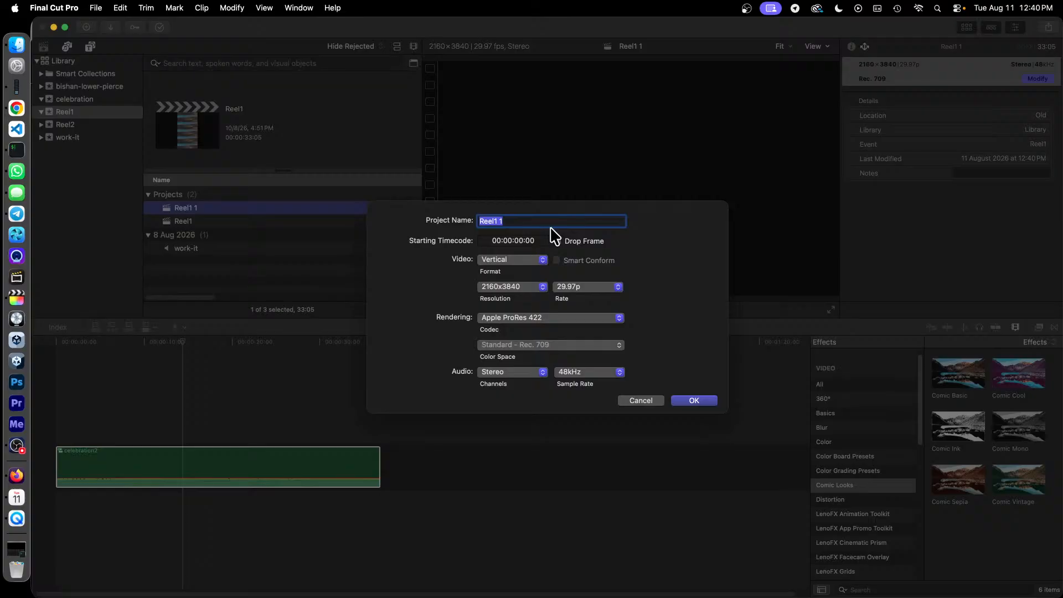
{"action": "key", "text": "Right"}
{"action": "key", "text": "BackSpace"}
{"action": "left_click", "coordinate": [695, 400]}
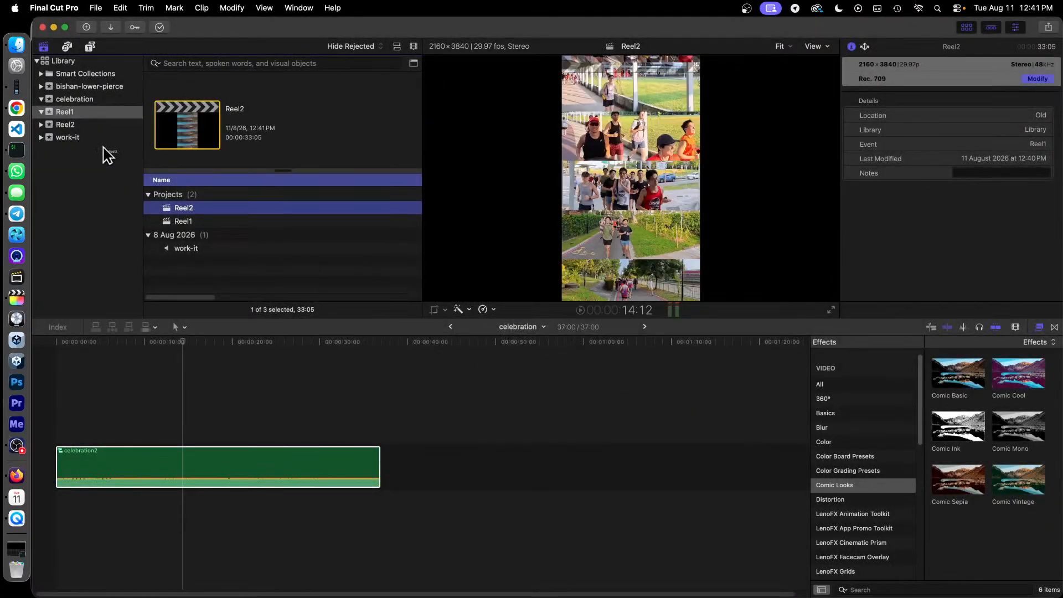
{"action": "left_click", "coordinate": [66, 127]}
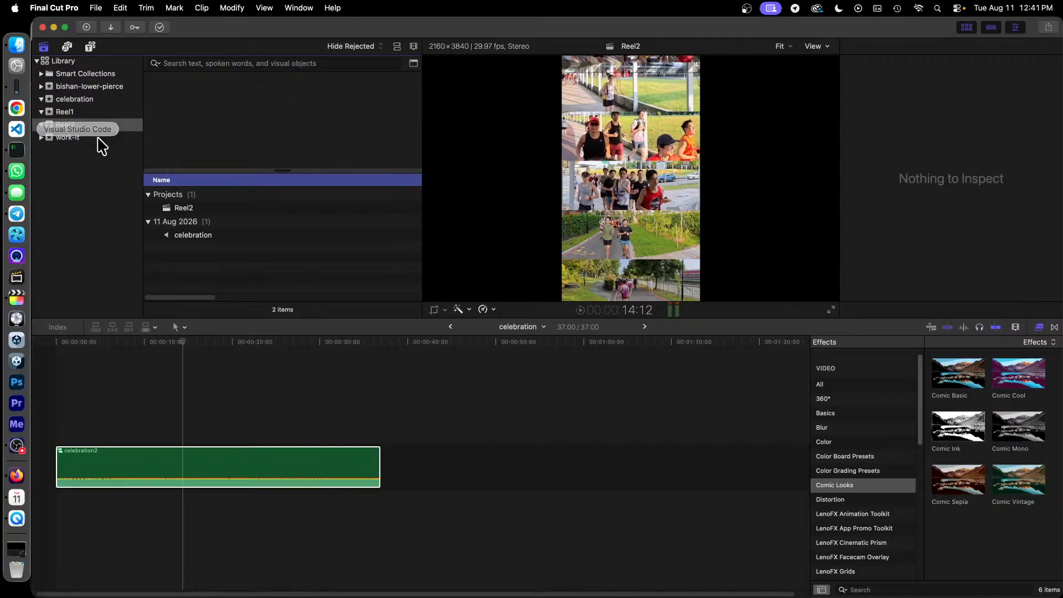
Open the Reel2 project and clear everything from its timeline, including the gap left in the primary storyline
{"action": "double_click", "coordinate": [182, 211]}
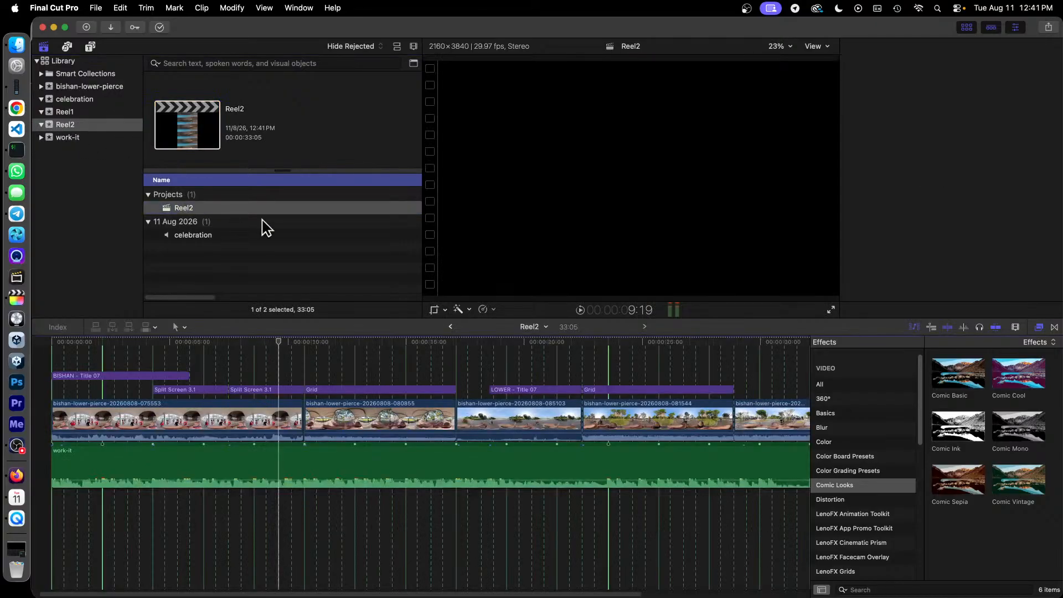
{"action": "left_click", "coordinate": [570, 534]}
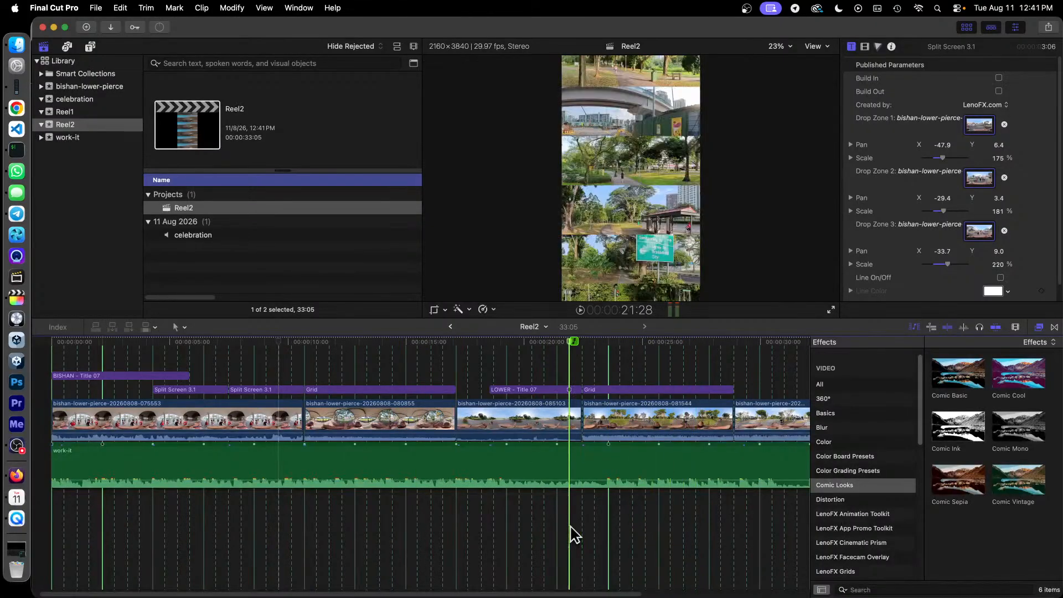
{"action": "key", "text": "super+a"}
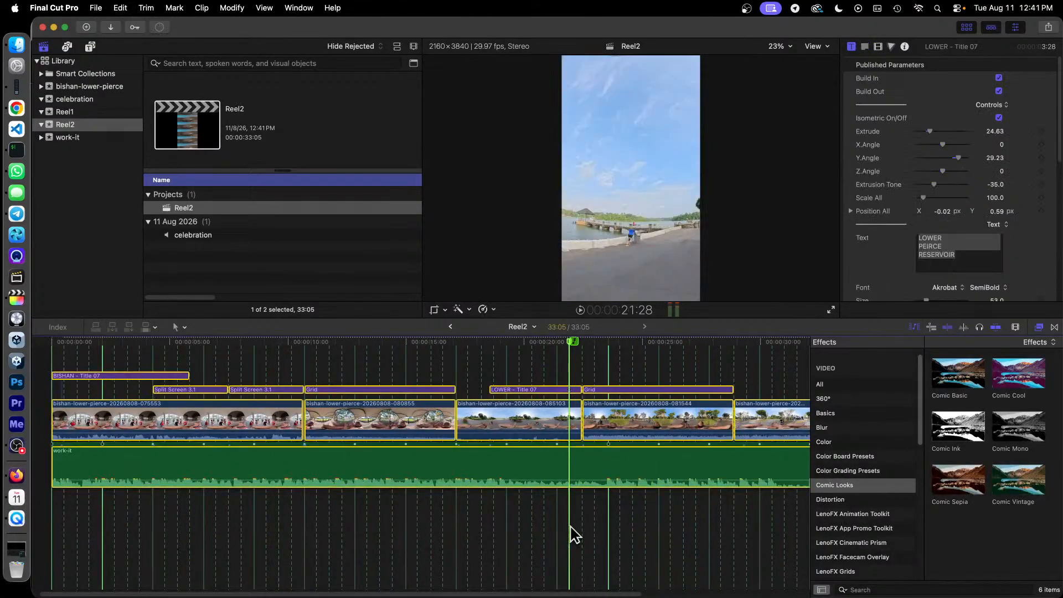
{"action": "key", "text": "Delete"}
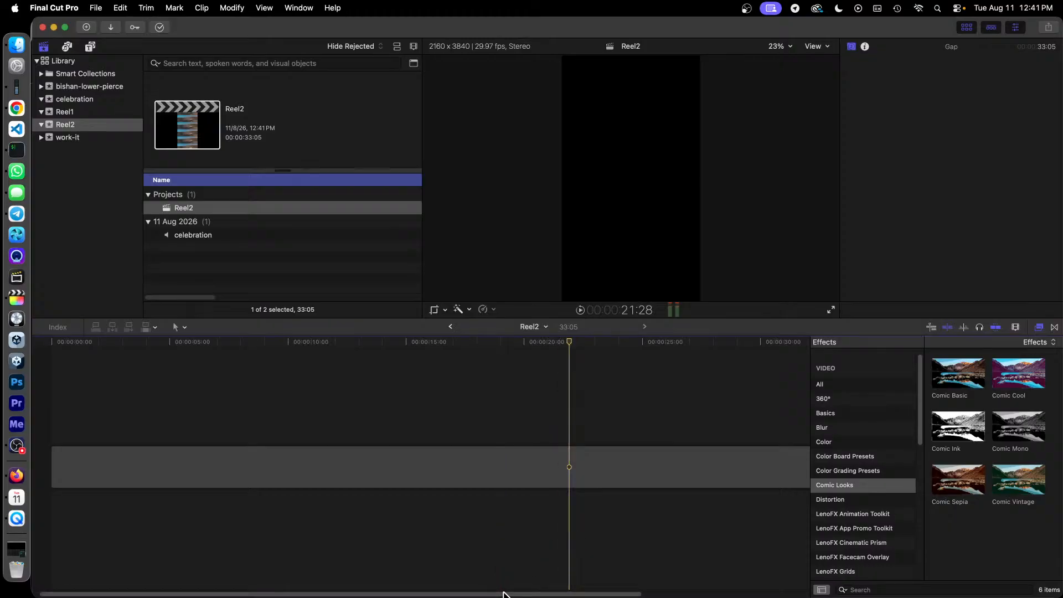
{"action": "right_click", "coordinate": [437, 471]}
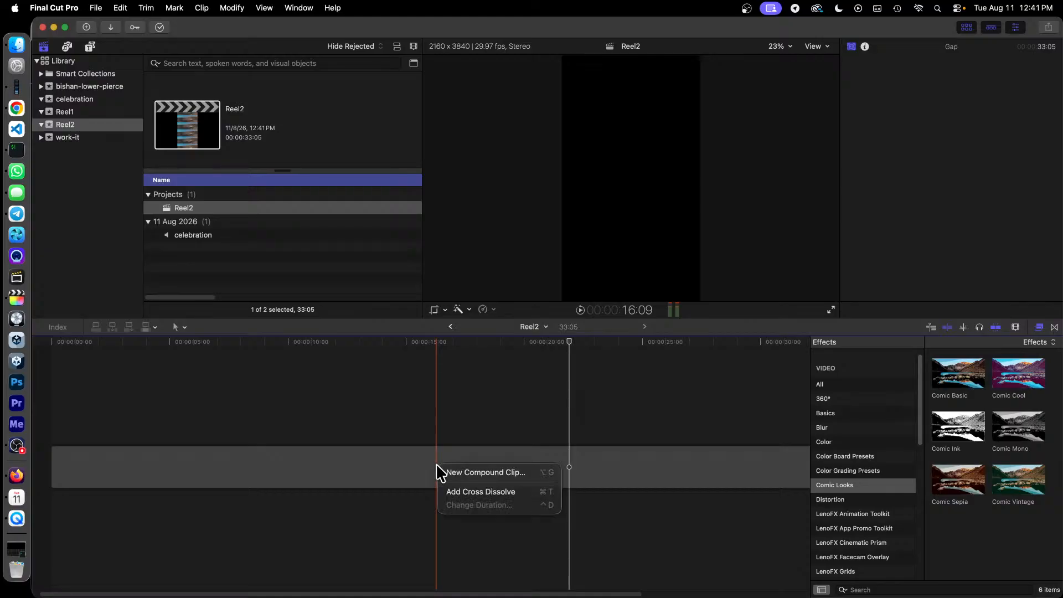
{"action": "left_click", "coordinate": [511, 547]}
{"action": "left_click_drag", "start_coordinate": [526, 595], "coordinate": [628, 593]}
{"action": "left_click_drag", "start_coordinate": [708, 471], "coordinate": [58, 470]}
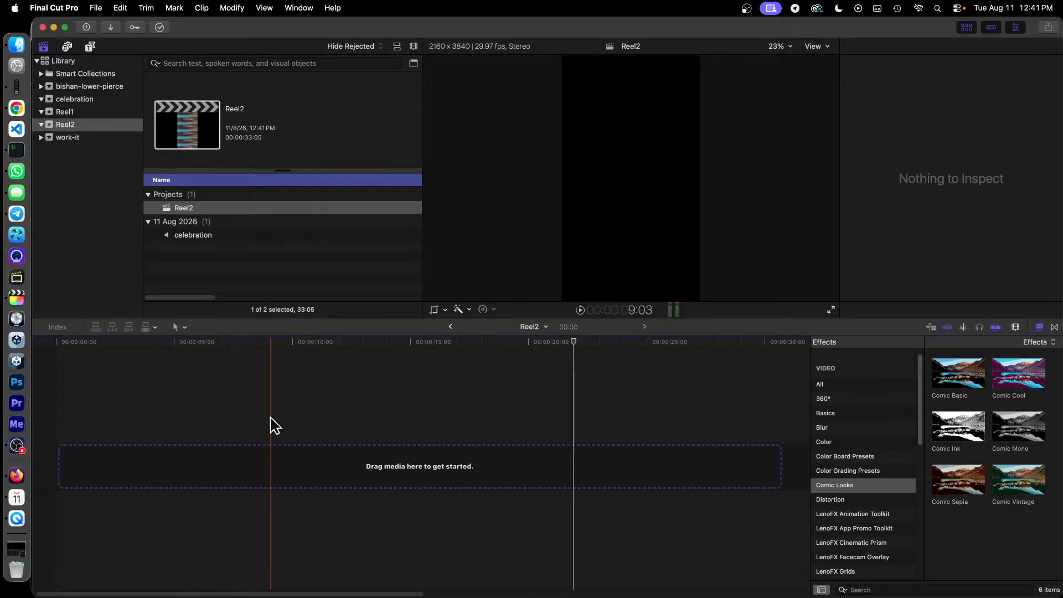
Place the celebration clip at the start of the Reel2 timeline and assign it the Music-1 audio role
{"action": "left_click", "coordinate": [210, 241]}
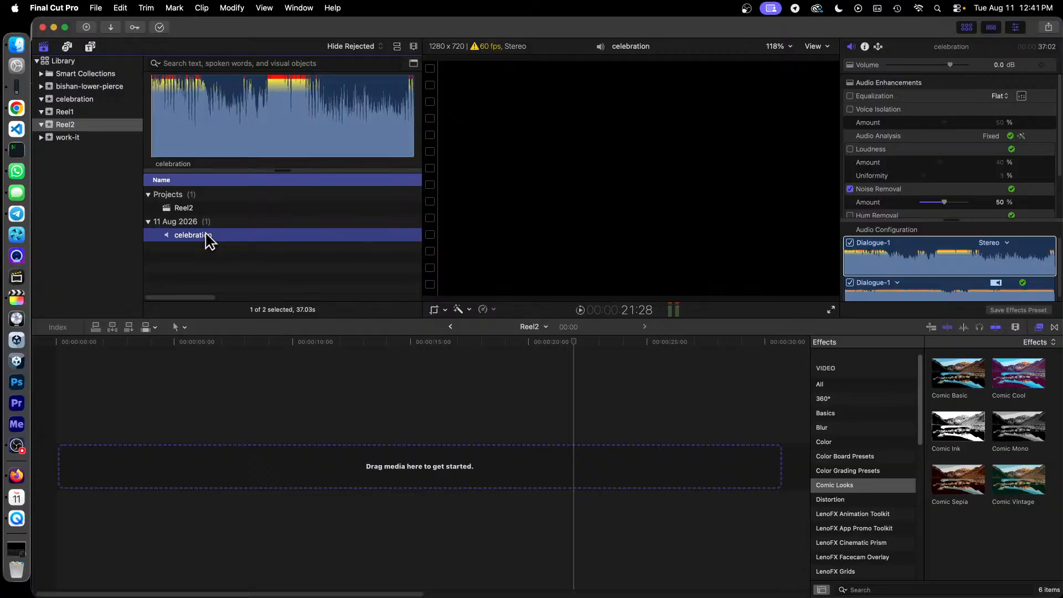
{"action": "left_click_drag", "start_coordinate": [204, 240], "coordinate": [58, 469]}
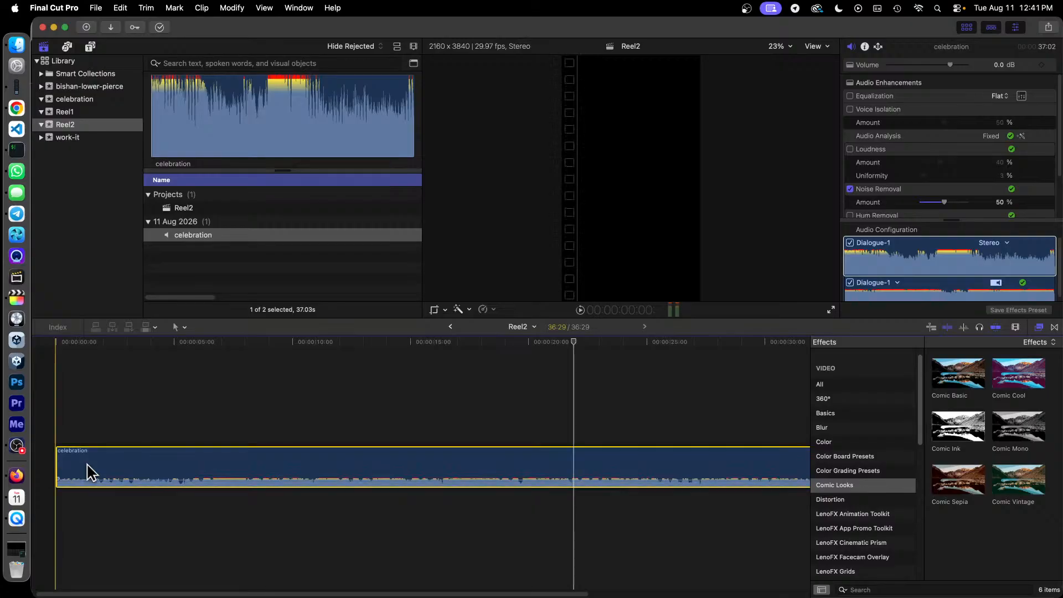
{"action": "left_click", "coordinate": [892, 284]}
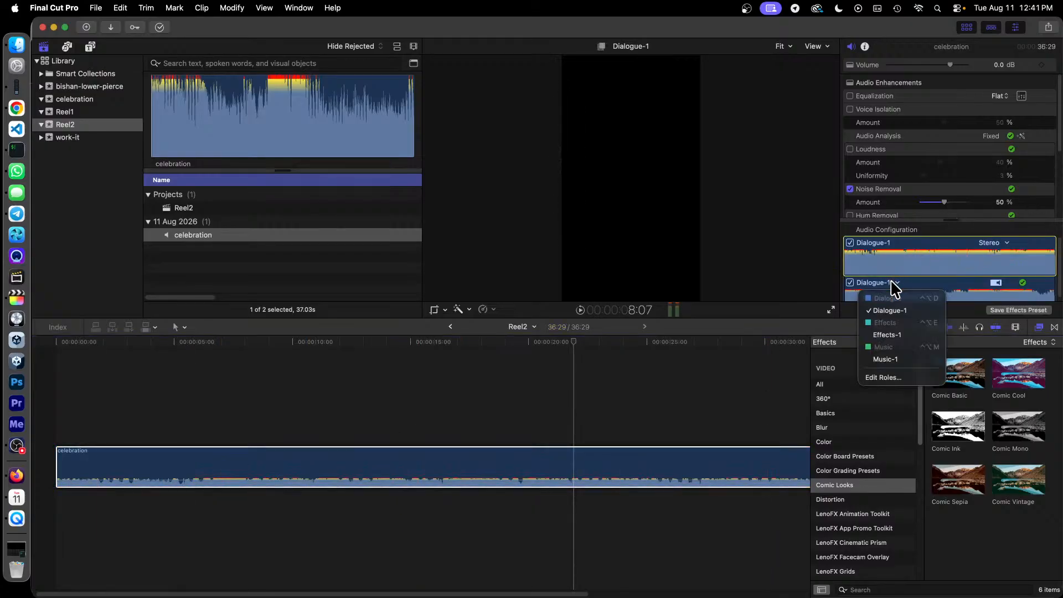
{"action": "left_click", "coordinate": [891, 359]}
Enable Beat Detection for the celebration clip and play the opening seconds of the timeline
{"action": "scroll", "coordinate": [950, 162], "scroll_direction": "down", "scroll_amount": 5}
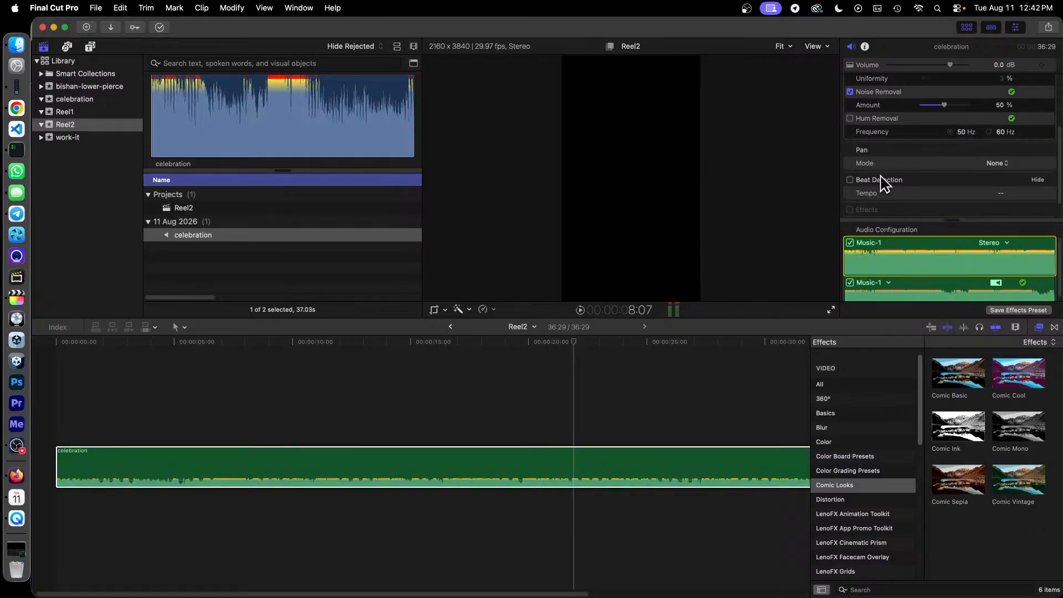
{"action": "left_click", "coordinate": [850, 181]}
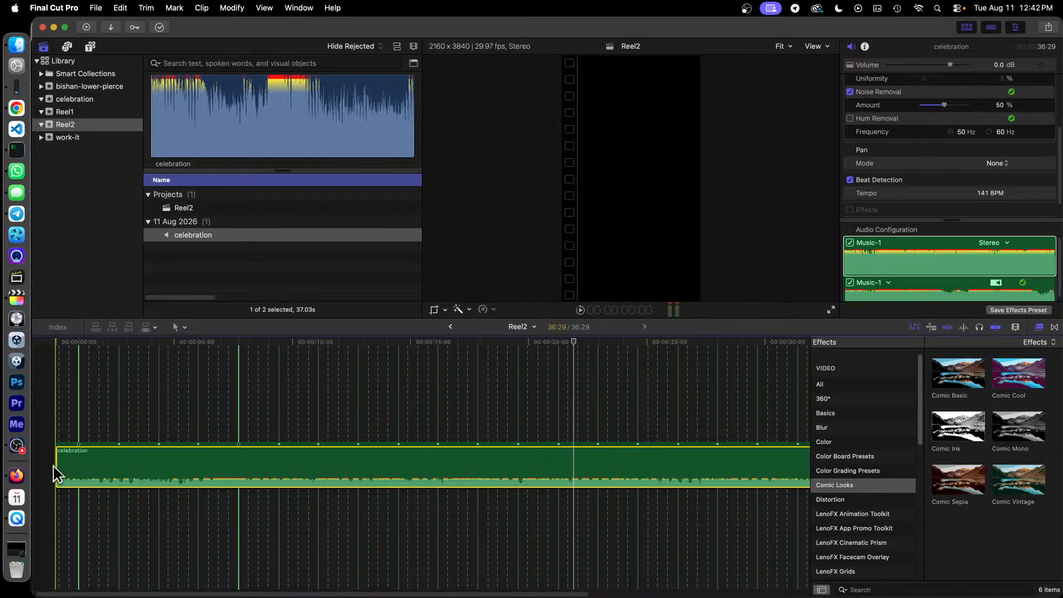
{"action": "left_click", "coordinate": [58, 346]}
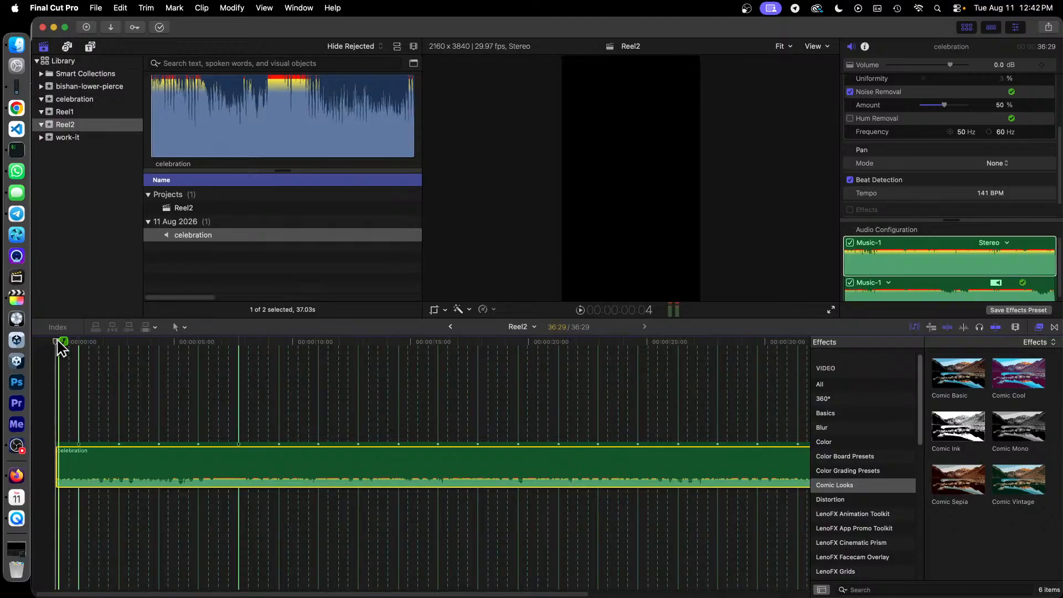
{"action": "key", "text": "space"}
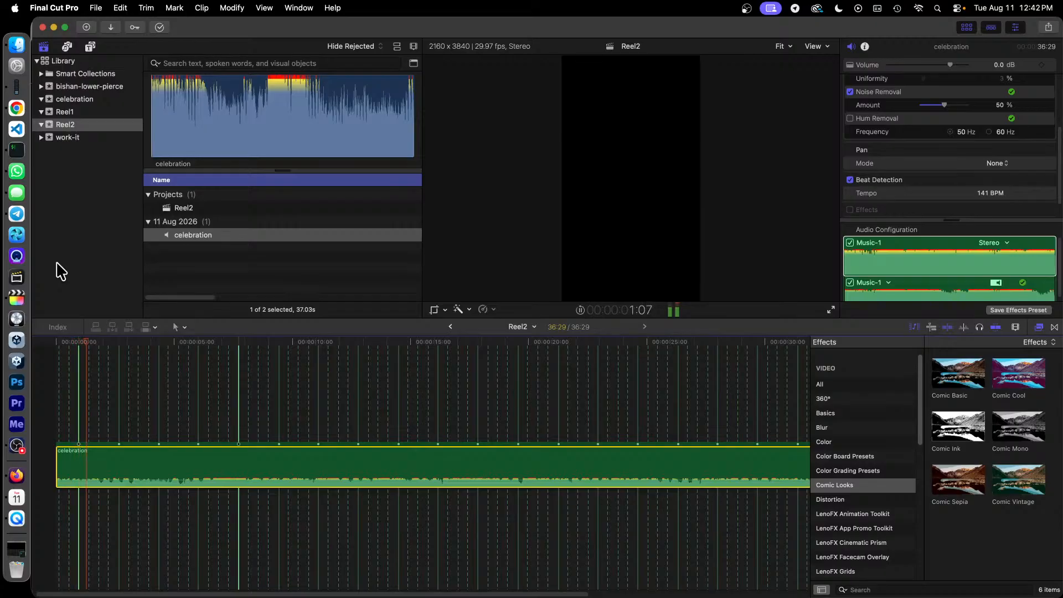
{"action": "key", "text": "space"}
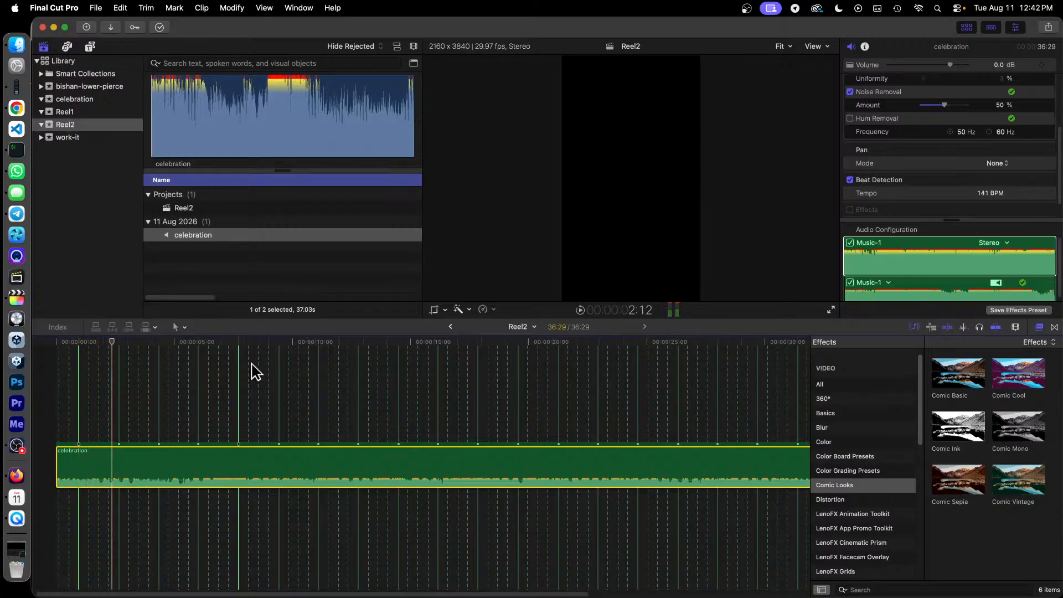
Turn off Noise Removal on the celebration clip and listen to it again from the start
{"action": "left_click", "coordinate": [889, 197]}
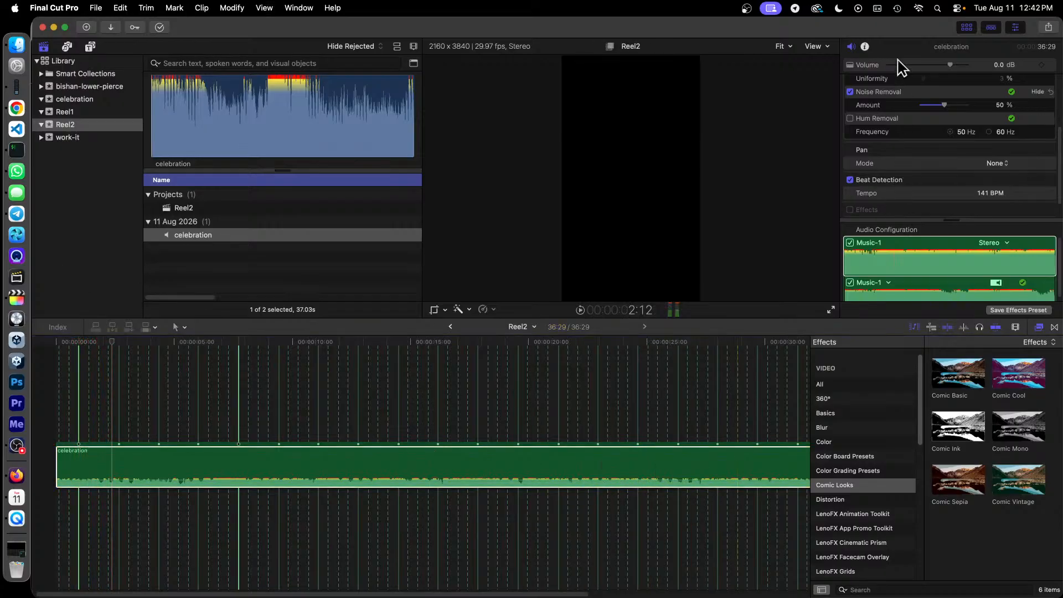
{"action": "left_click", "coordinate": [850, 92]}
{"action": "scroll", "coordinate": [916, 143], "scroll_direction": "up", "scroll_amount": 5}
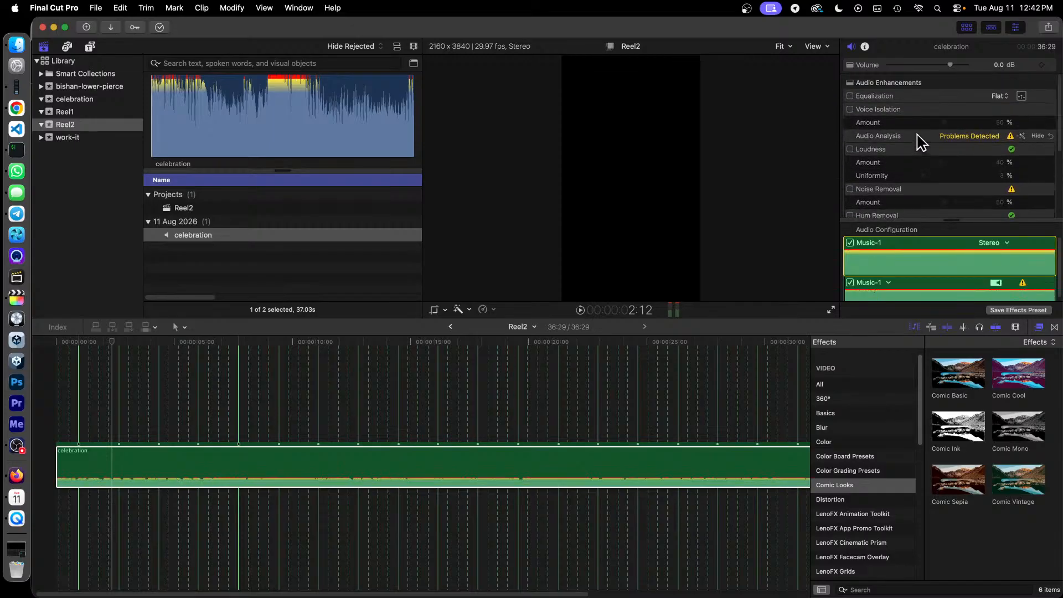
{"action": "scroll", "coordinate": [916, 143], "scroll_direction": "down", "scroll_amount": 3}
{"action": "scroll", "coordinate": [928, 137], "scroll_direction": "down", "scroll_amount": 1}
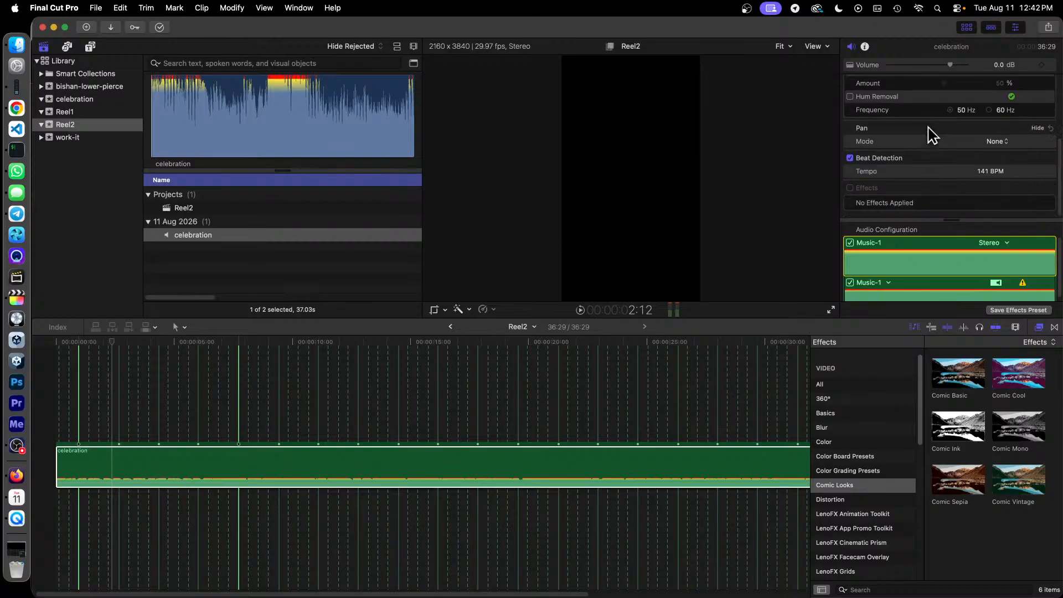
{"action": "left_click", "coordinate": [56, 341]}
{"action": "key", "text": "space"}
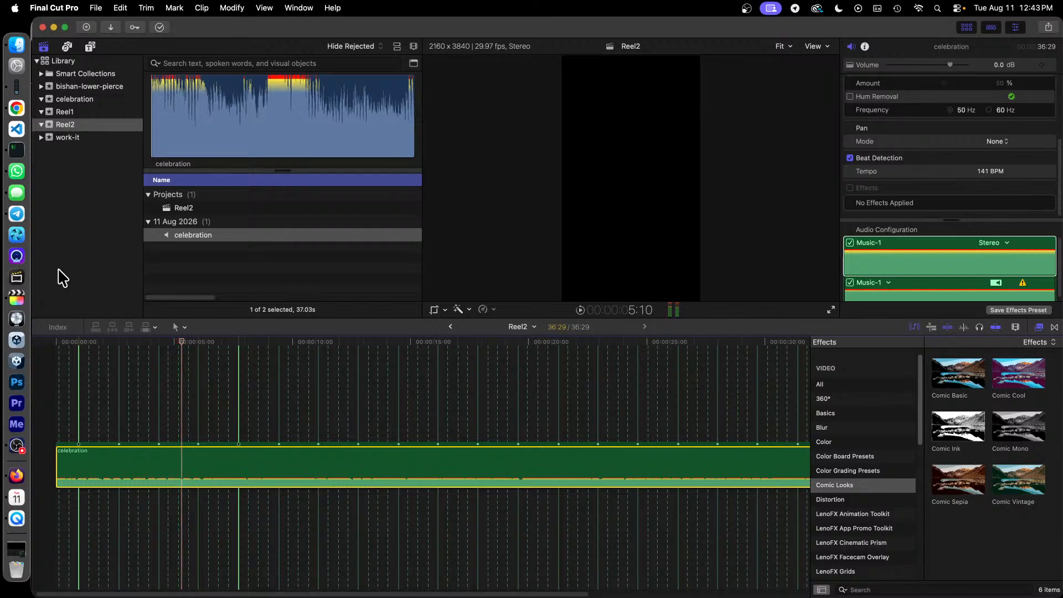
Trim about four frames off the start of the celebration clip, and play back the new opening
{"action": "left_click_drag", "start_coordinate": [57, 470], "coordinate": [60, 469]}
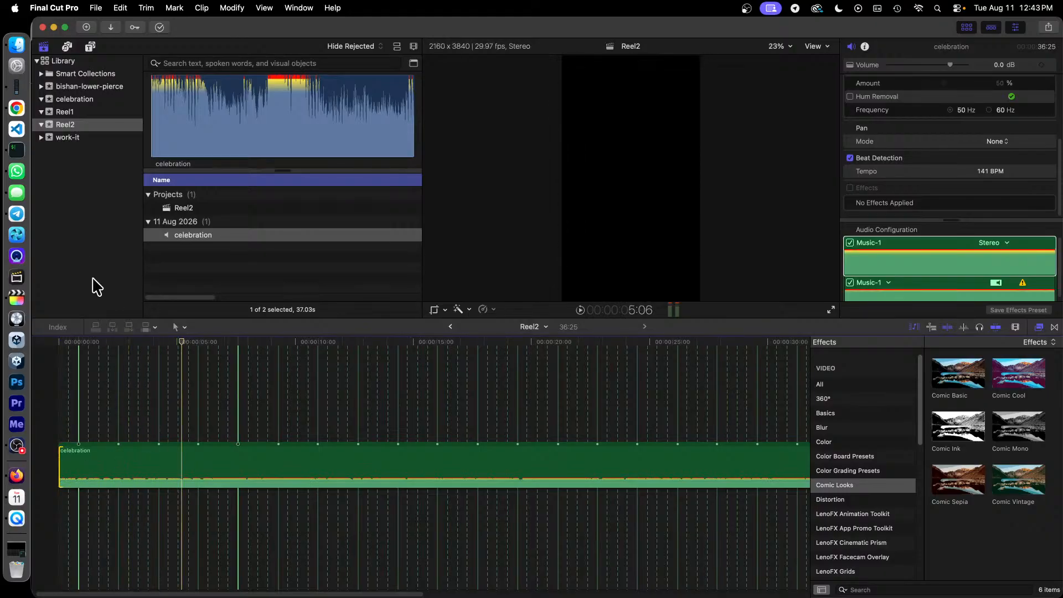
{"action": "left_click", "coordinate": [54, 344]}
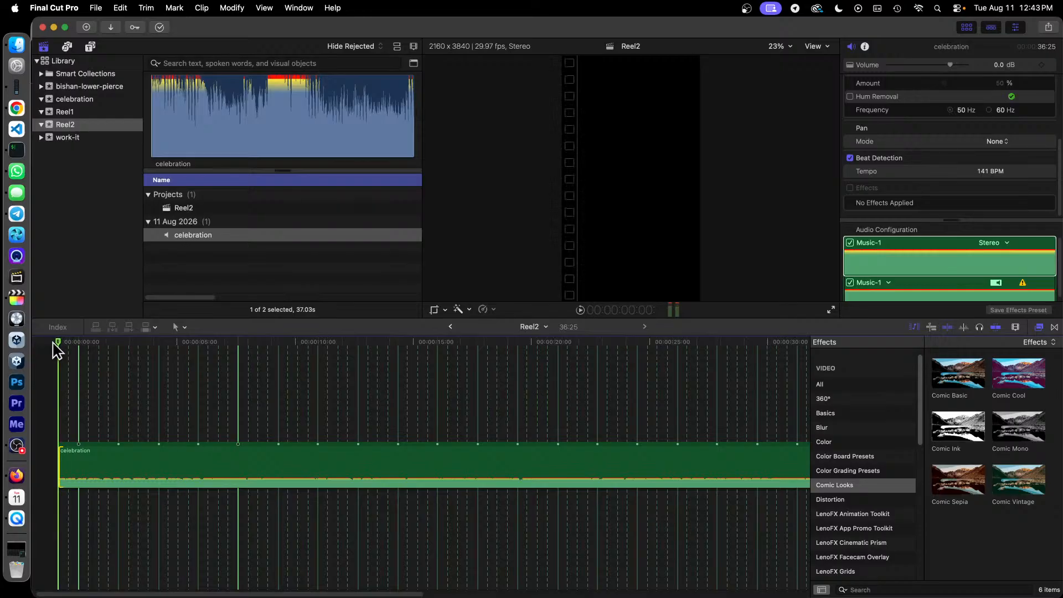
{"action": "key", "text": "space"}
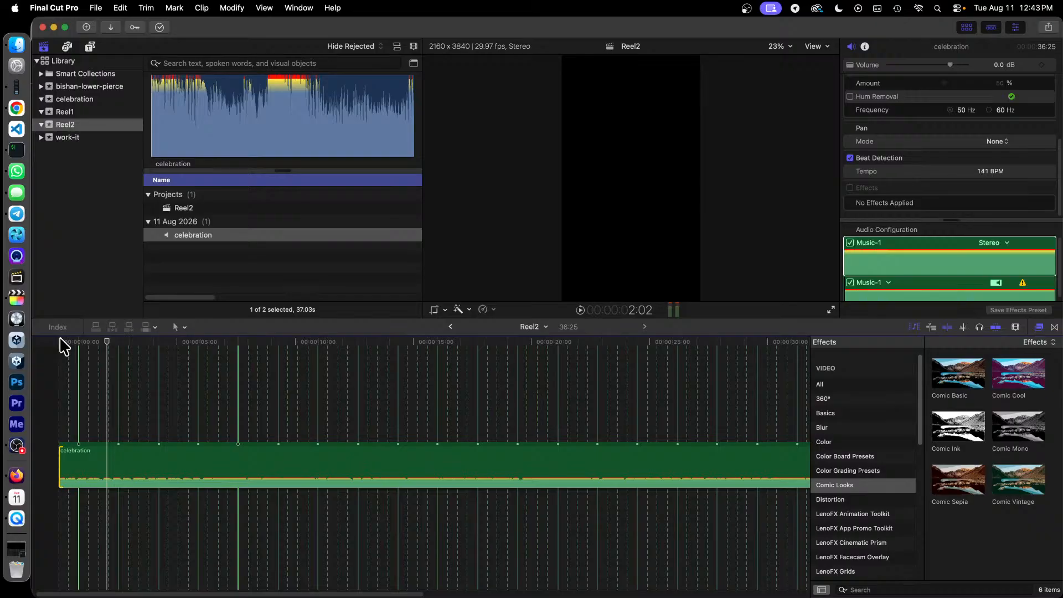
{"action": "left_click_drag", "start_coordinate": [386, 595], "coordinate": [557, 594]}
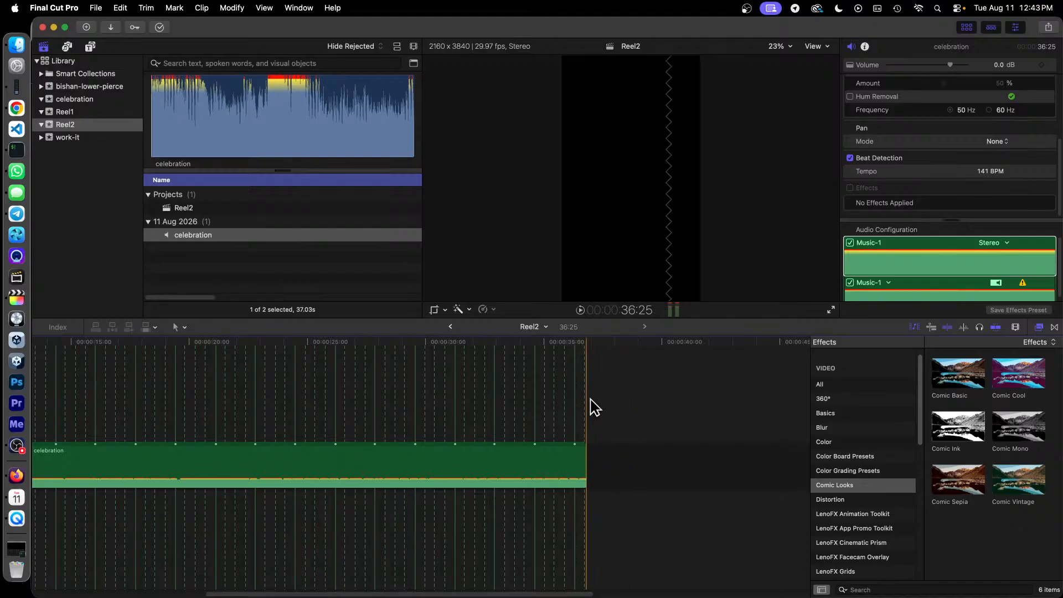
Trim about 15 frames off the end of the celebration clip, and play back the music
{"action": "left_click_drag", "start_coordinate": [585, 459], "coordinate": [576, 467]}
{"action": "left_click_drag", "start_coordinate": [411, 340], "coordinate": [439, 340]}
{"action": "key", "text": "space"}
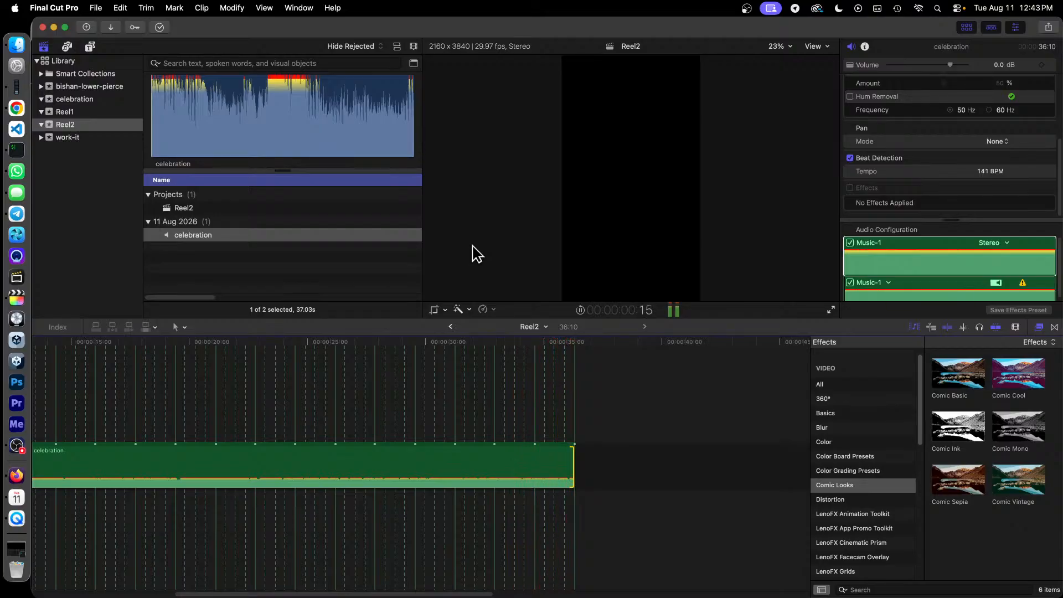
{"action": "key", "text": "space"}
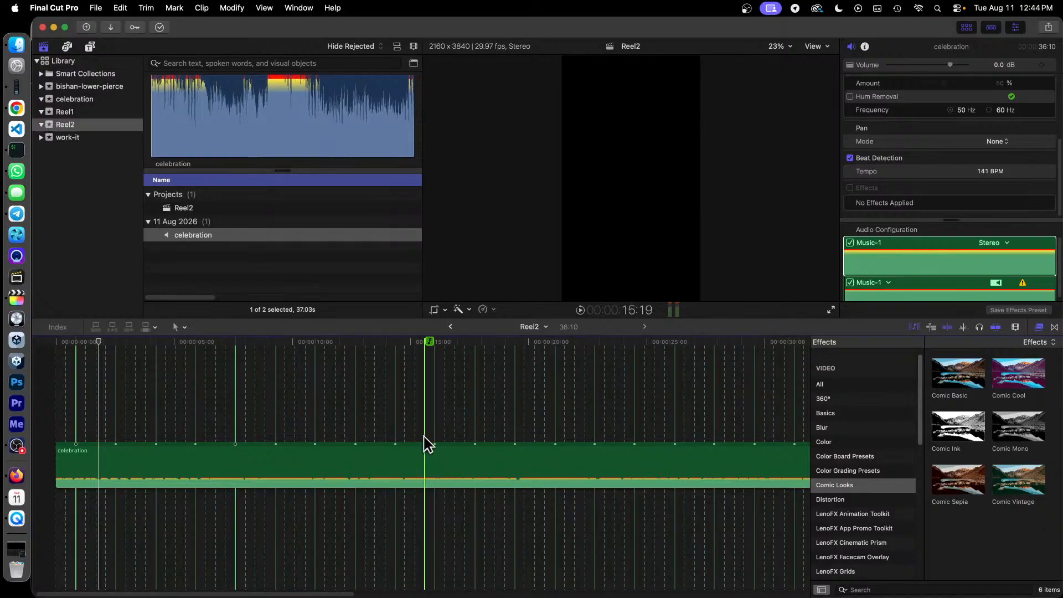
Browse the bishan-lower-pierce event and preview its earliest clips to find footage for the reel's opening
{"action": "left_click", "coordinate": [104, 87]}
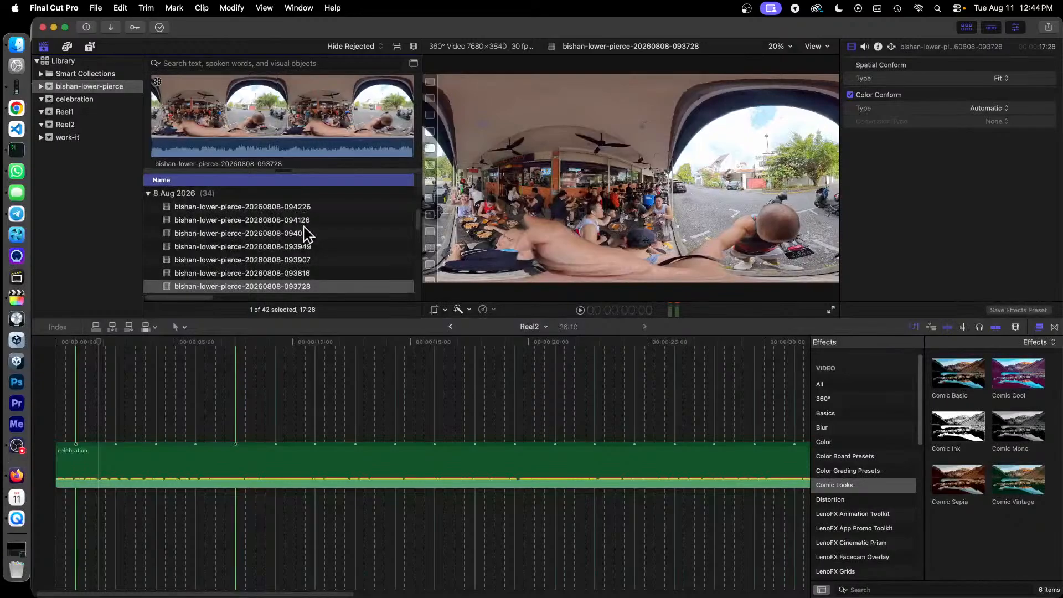
{"action": "scroll", "coordinate": [332, 241], "scroll_direction": "down", "scroll_amount": 5}
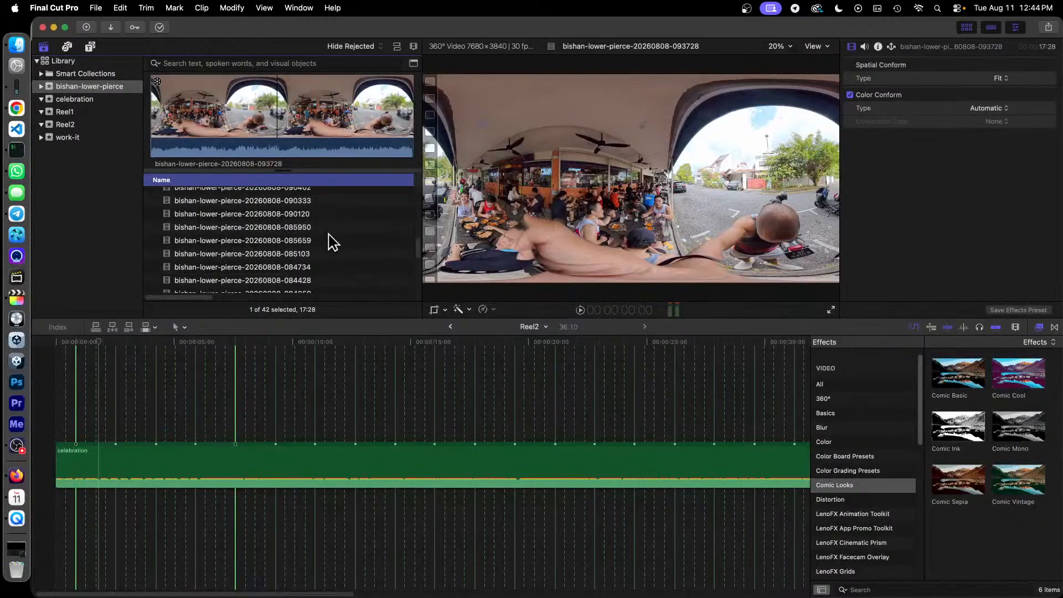
{"action": "scroll", "coordinate": [332, 242], "scroll_direction": "down", "scroll_amount": 5}
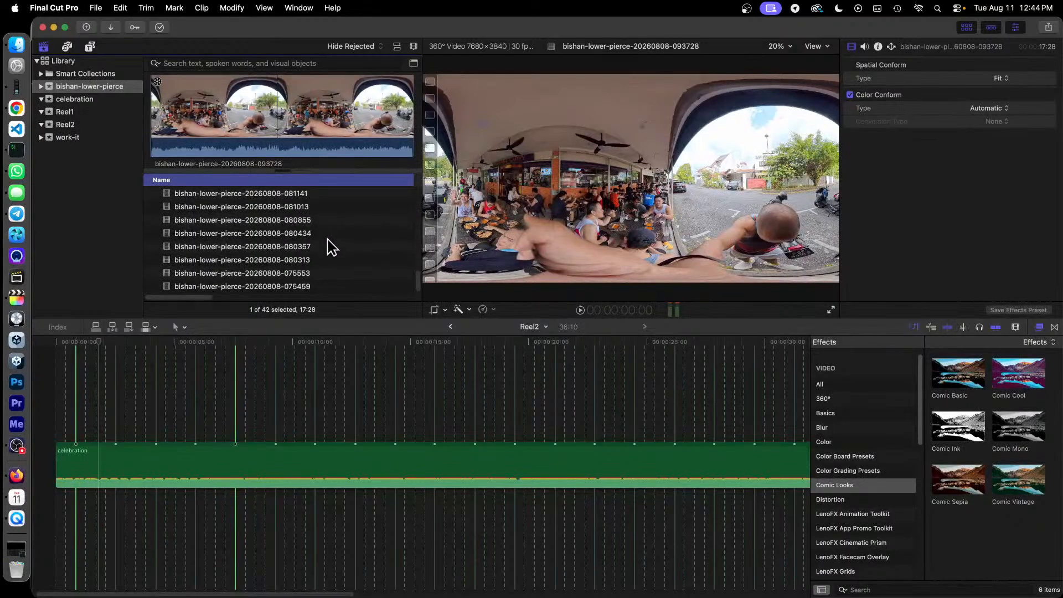
{"action": "scroll", "coordinate": [331, 247], "scroll_direction": "up", "scroll_amount": 3}
{"action": "scroll", "coordinate": [331, 247], "scroll_direction": "down", "scroll_amount": 3}
{"action": "scroll", "coordinate": [331, 249], "scroll_direction": "up", "scroll_amount": 10}
{"action": "scroll", "coordinate": [331, 250], "scroll_direction": "down", "scroll_amount": 7}
{"action": "scroll", "coordinate": [331, 250], "scroll_direction": "down", "scroll_amount": 3}
{"action": "left_click", "coordinate": [296, 285]}
{"action": "left_click", "coordinate": [298, 272]}
{"action": "left_click", "coordinate": [299, 259]}
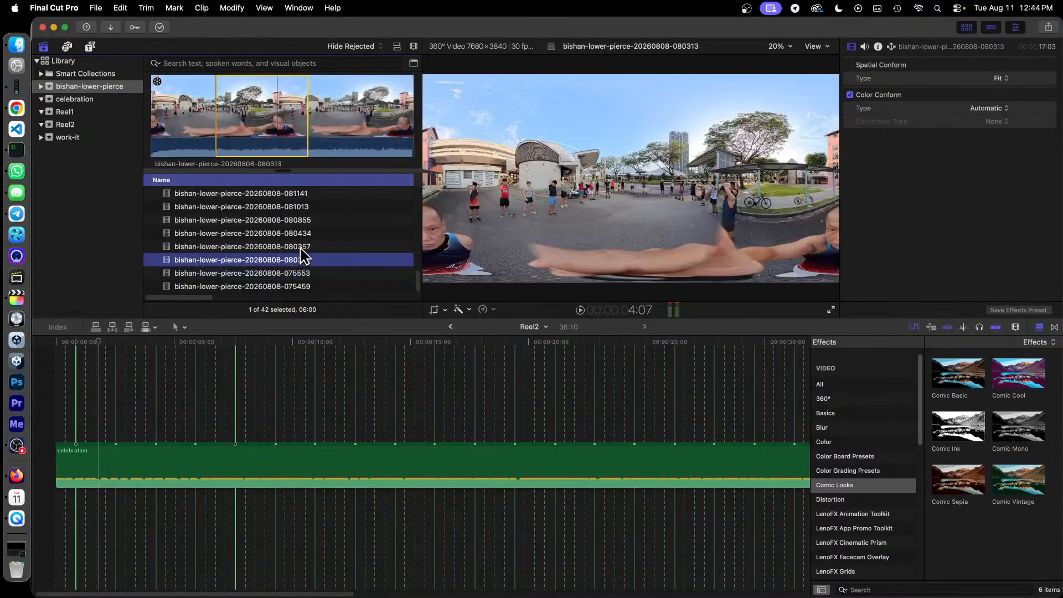
{"action": "left_click", "coordinate": [300, 248]}
{"action": "left_click", "coordinate": [304, 238]}
{"action": "scroll", "coordinate": [307, 247], "scroll_direction": "up", "scroll_amount": 1}
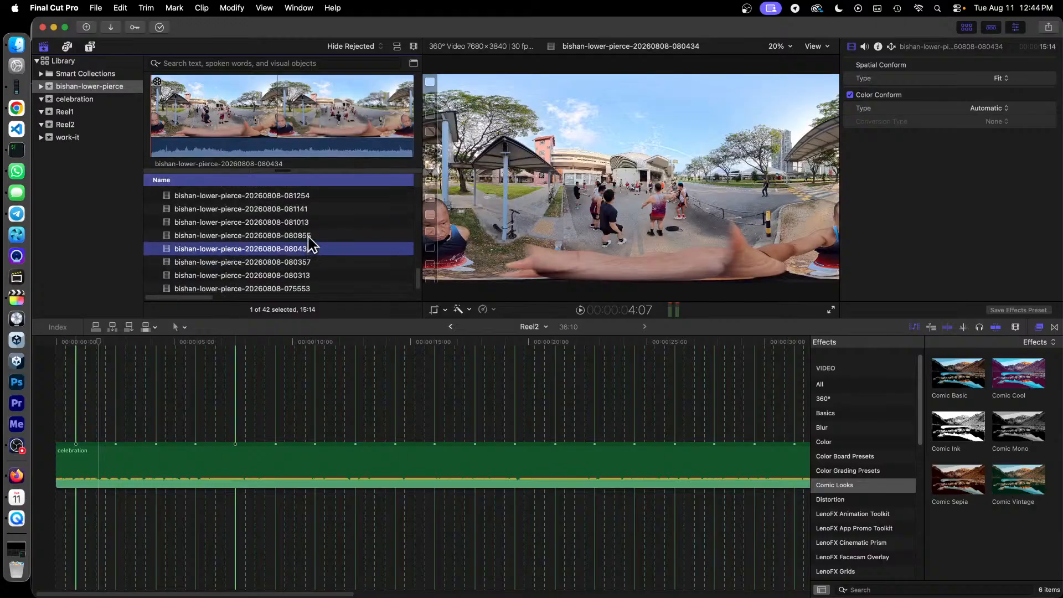
{"action": "left_click", "coordinate": [309, 237]}
{"action": "scroll", "coordinate": [309, 249], "scroll_direction": "up", "scroll_amount": 1}
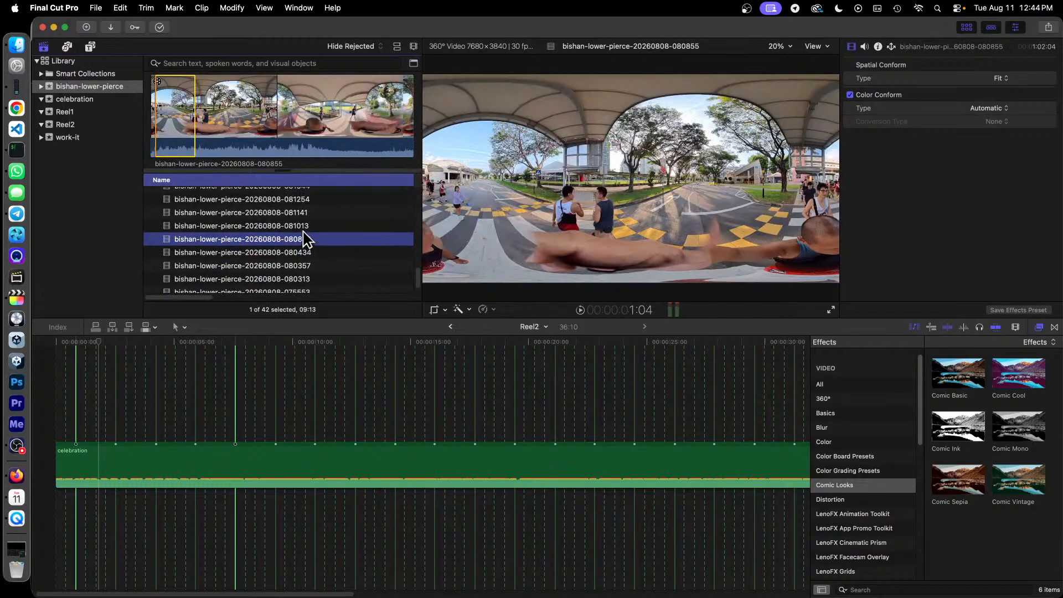
{"action": "left_click", "coordinate": [307, 227]}
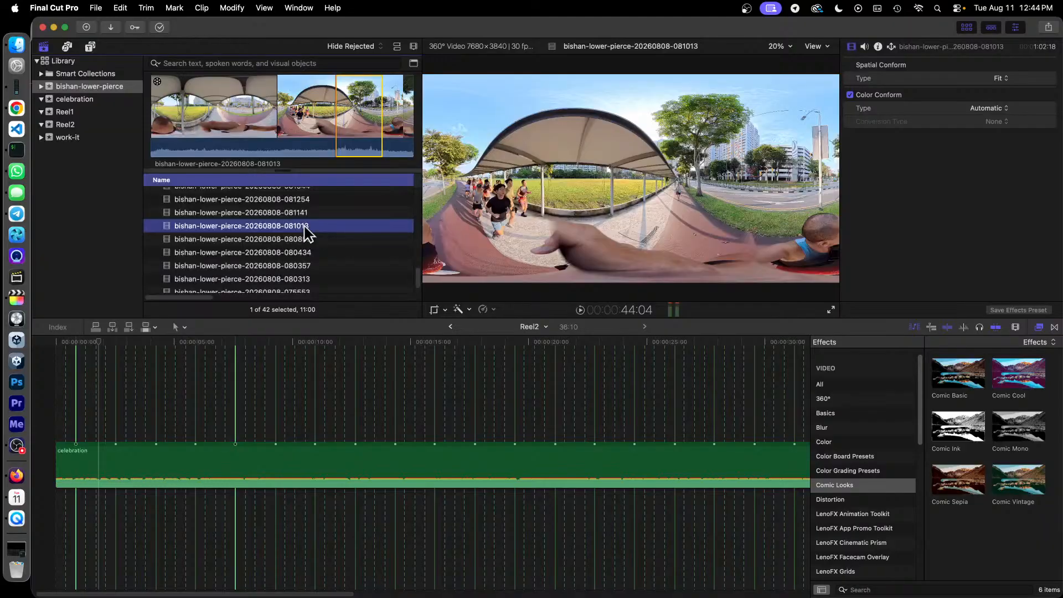
{"action": "left_click", "coordinate": [193, 116]}
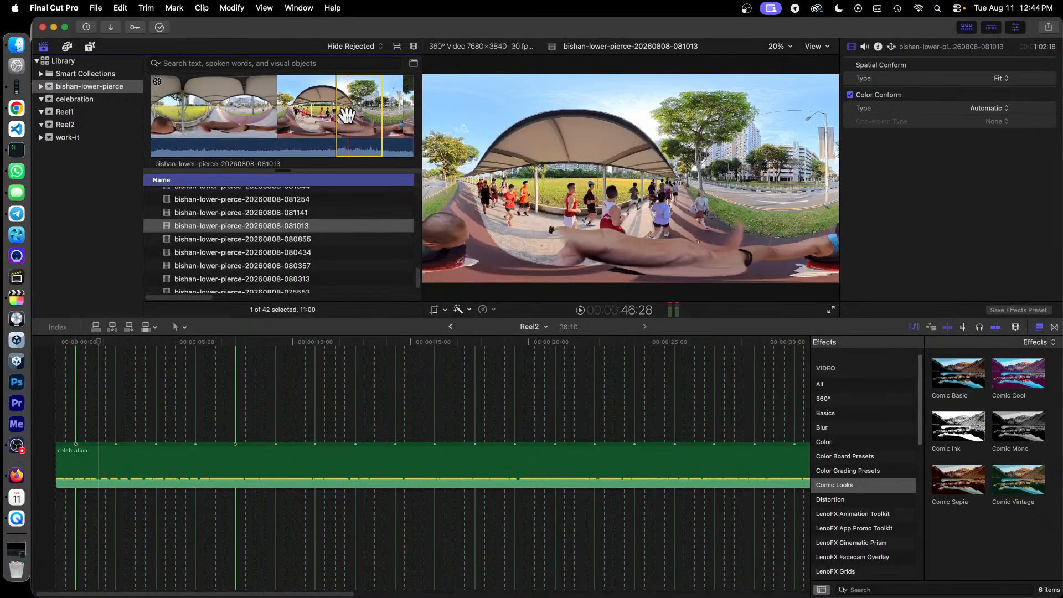
{"action": "left_click_drag", "start_coordinate": [347, 115], "coordinate": [57, 435]}
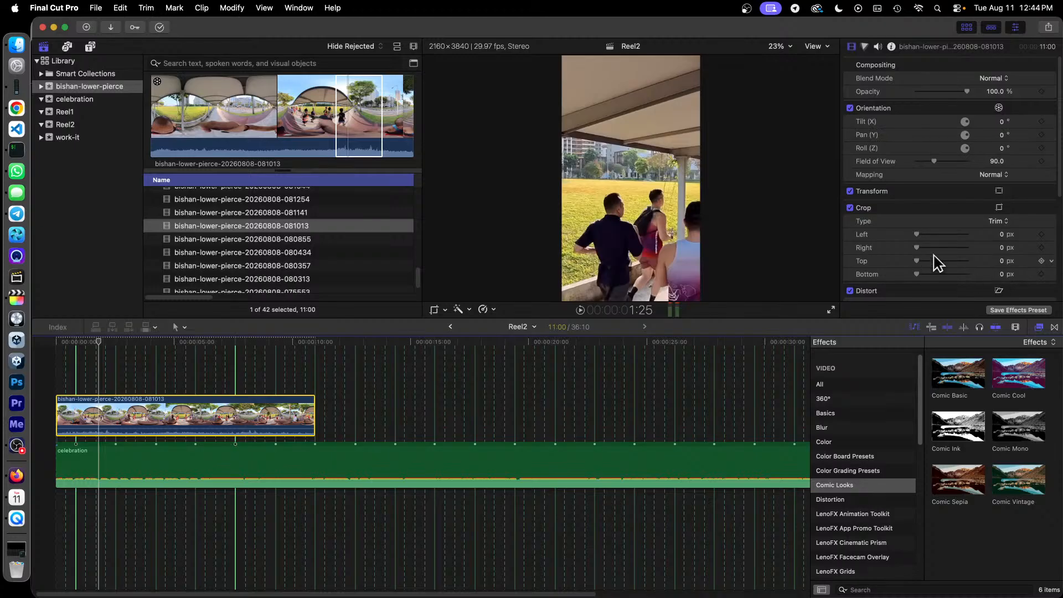
Set the running clip's Field of View to 151 and Pan (Y) to 119°, checking the framing at its first frame
{"action": "left_click_drag", "start_coordinate": [937, 163], "coordinate": [958, 164]}
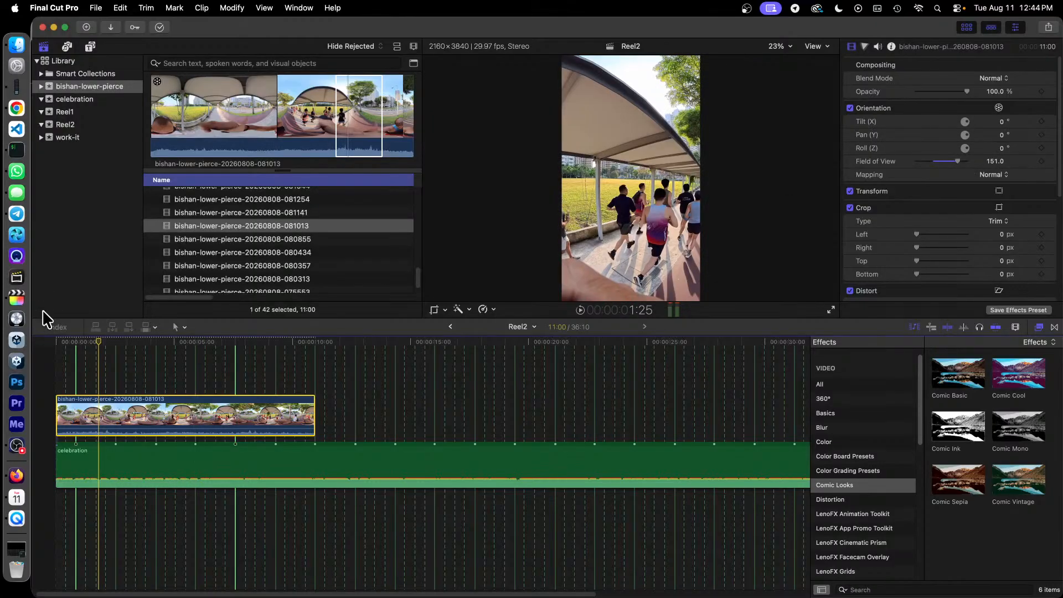
{"action": "left_click", "coordinate": [52, 343]}
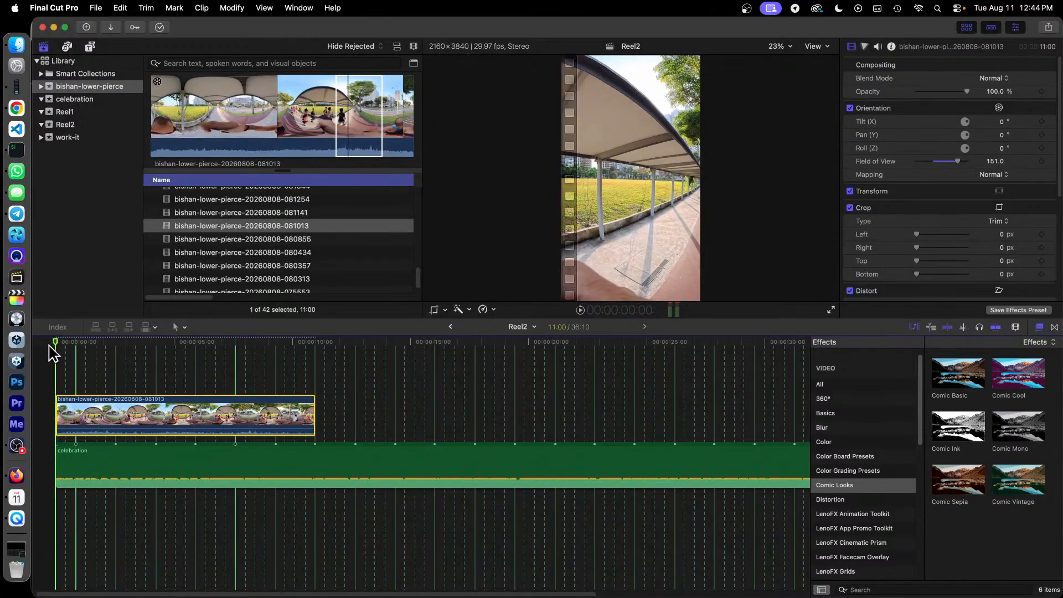
{"action": "left_click_drag", "start_coordinate": [1001, 134], "coordinate": [1062, 134]}
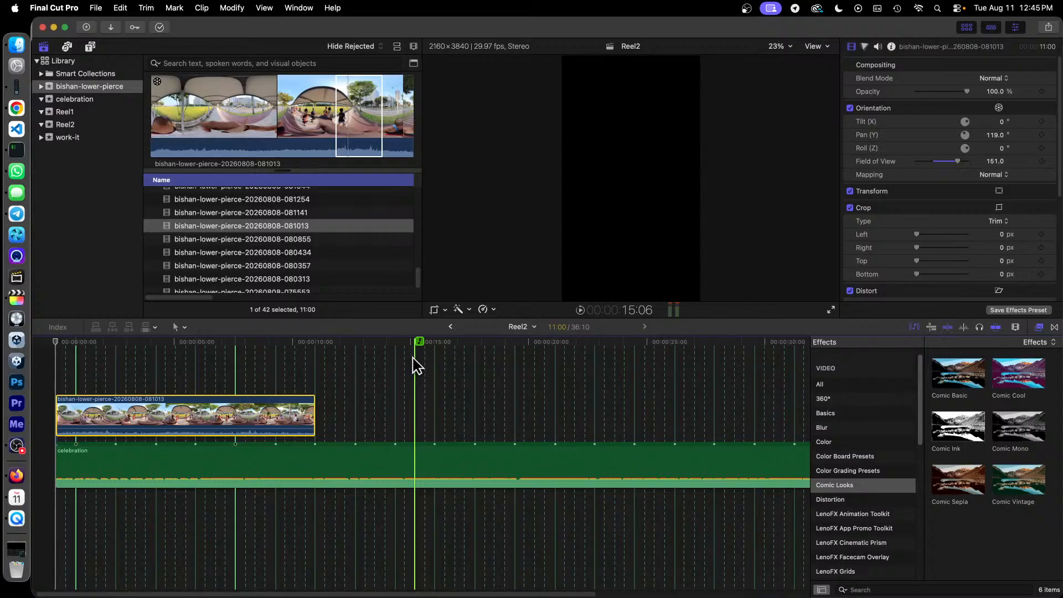
Add Title 08 from the LenoFX 50 Isometric titles above the running clip at the timeline's start
{"action": "left_click", "coordinate": [91, 48]}
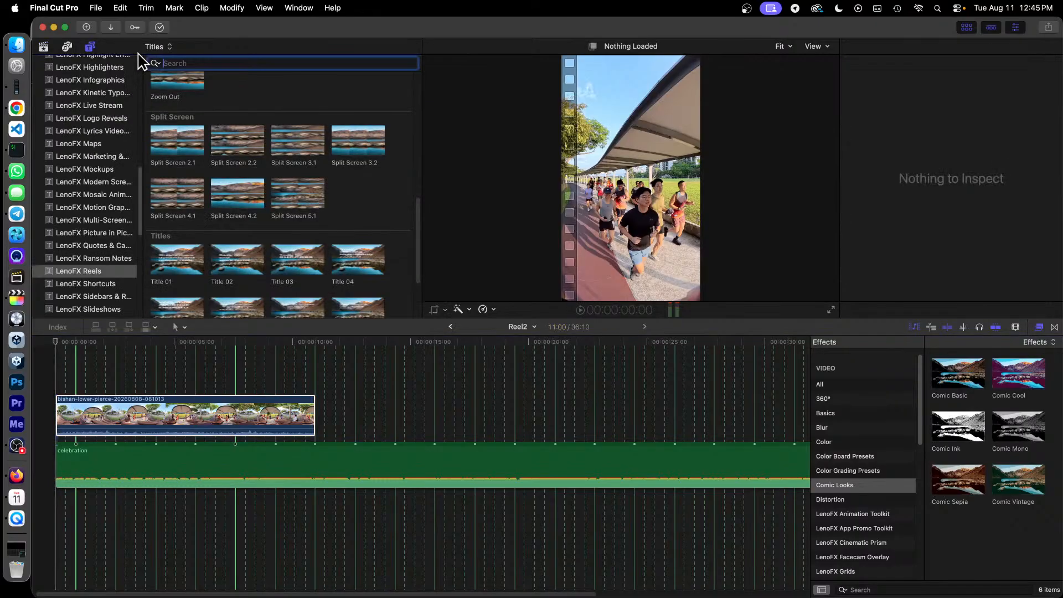
{"action": "scroll", "coordinate": [103, 143], "scroll_direction": "up", "scroll_amount": 15}
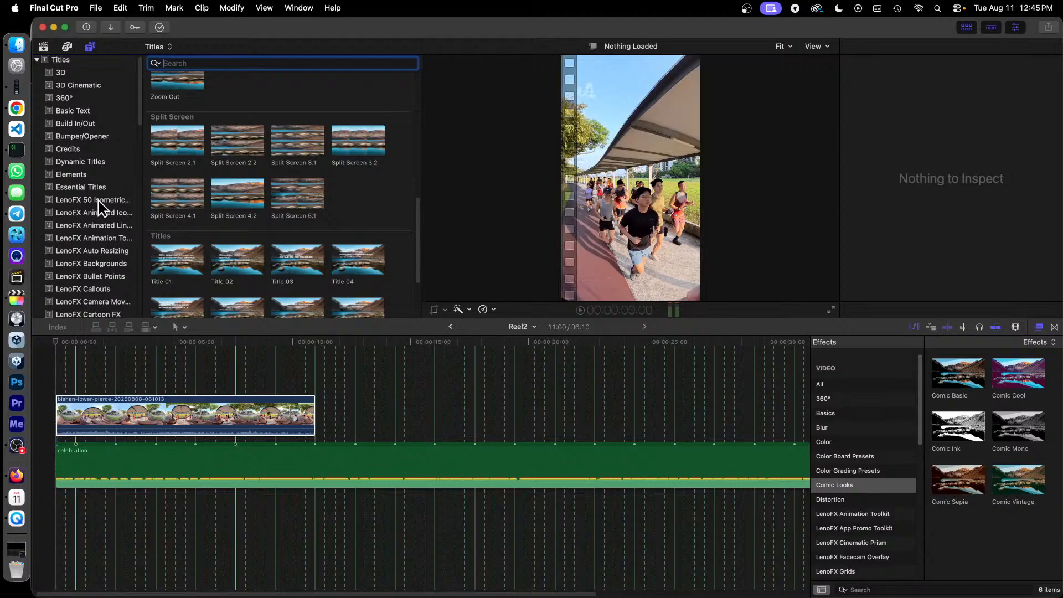
{"action": "left_click", "coordinate": [98, 200]}
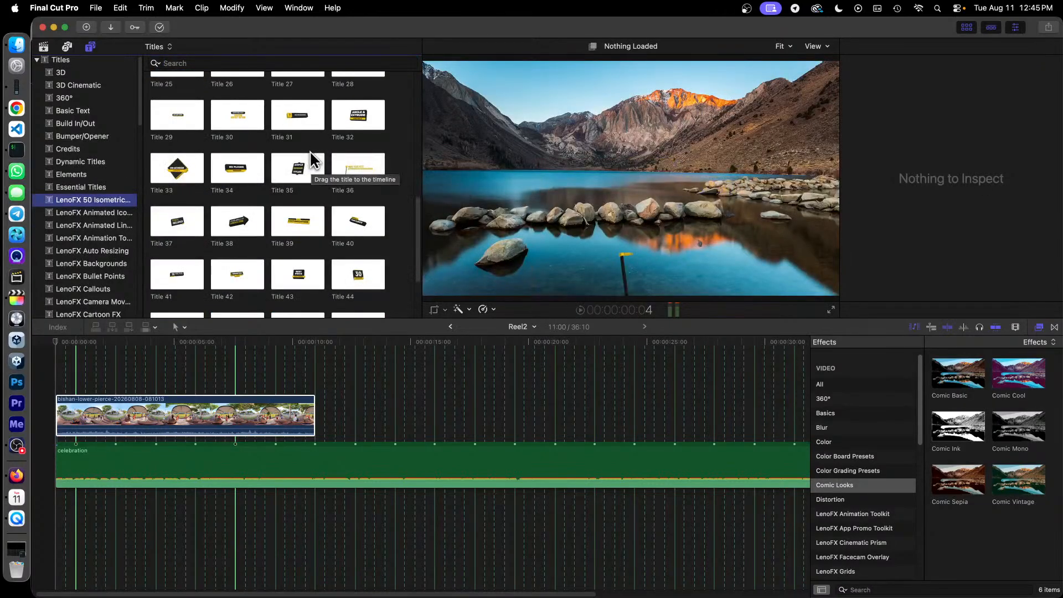
{"action": "scroll", "coordinate": [310, 154], "scroll_direction": "up", "scroll_amount": 8}
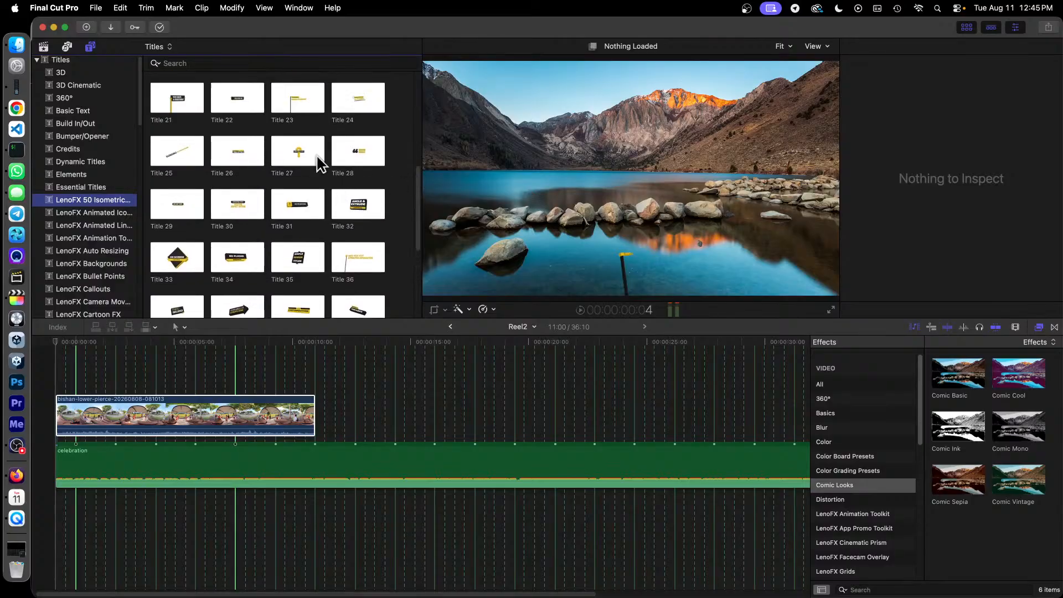
{"action": "scroll", "coordinate": [317, 156], "scroll_direction": "up", "scroll_amount": 2}
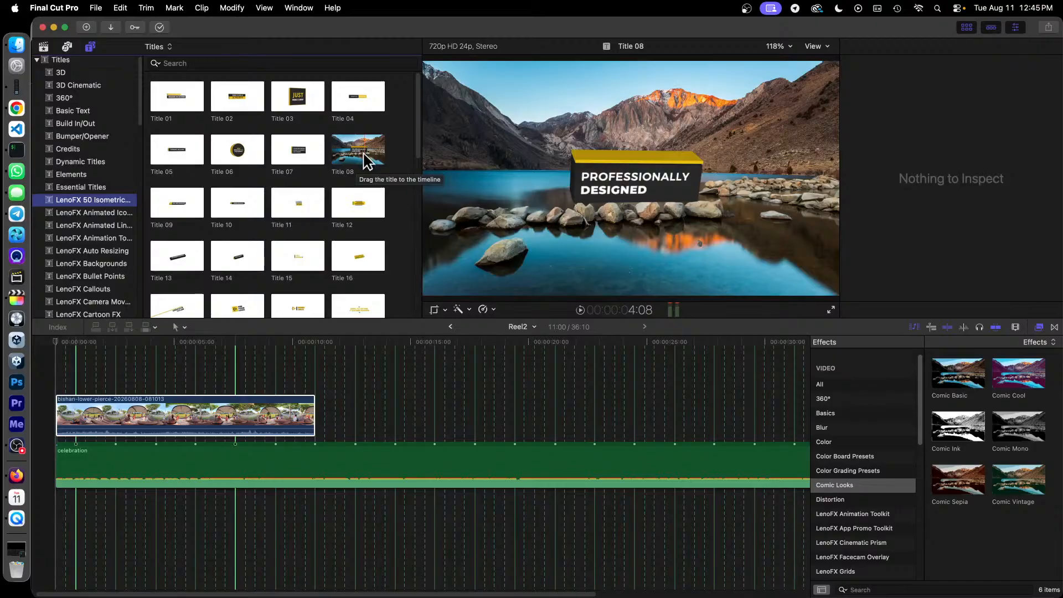
{"action": "left_click_drag", "start_coordinate": [363, 158], "coordinate": [62, 388]}
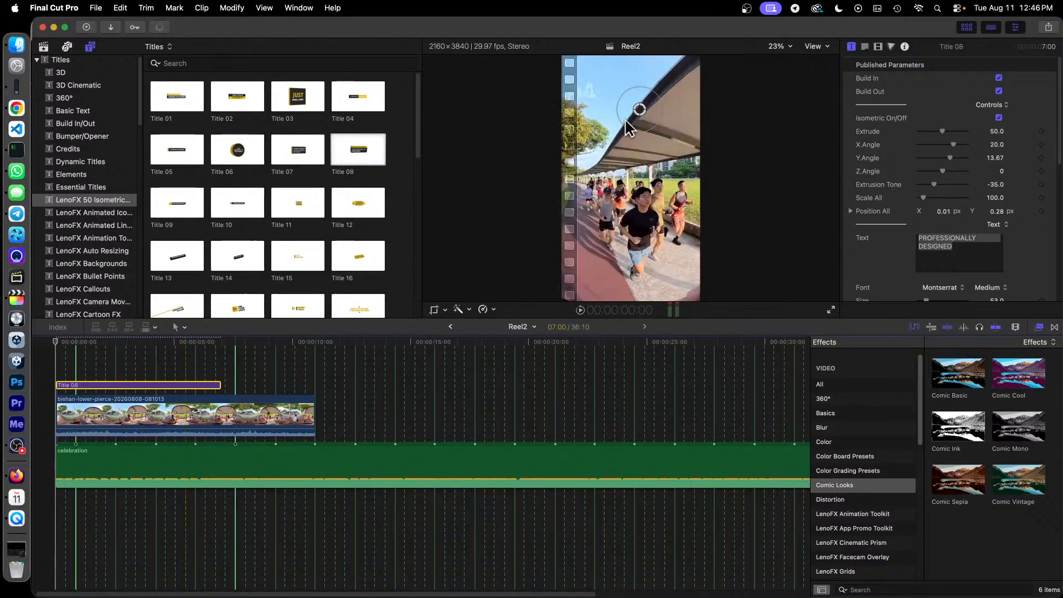
Move the title up to a Y position of 0.61 and replace its text with BISHAN and MRT on two lines
{"action": "left_click", "coordinate": [115, 344]}
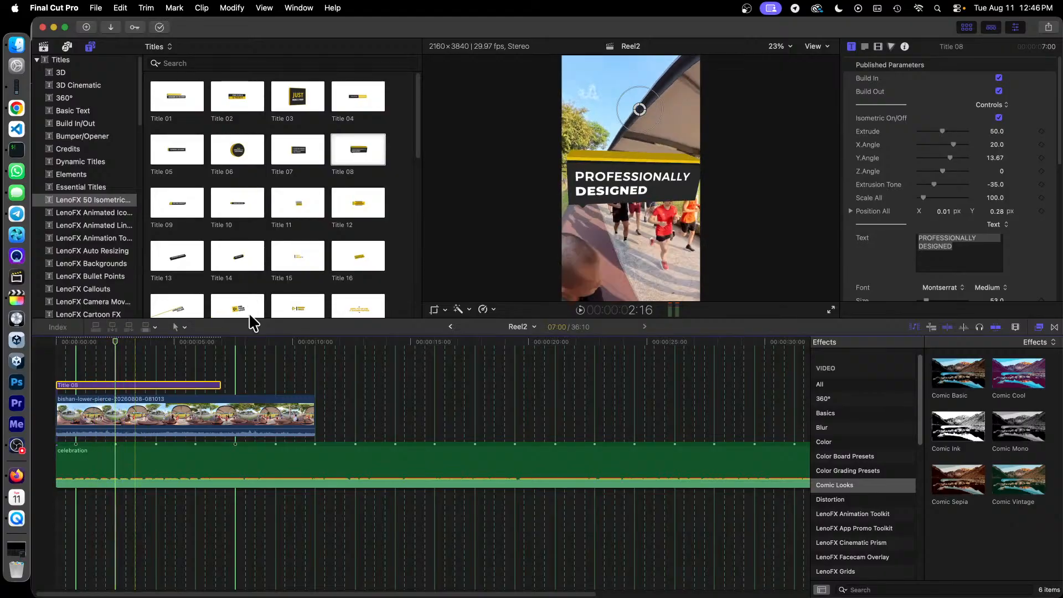
{"action": "left_click_drag", "start_coordinate": [639, 109], "coordinate": [642, 34]}
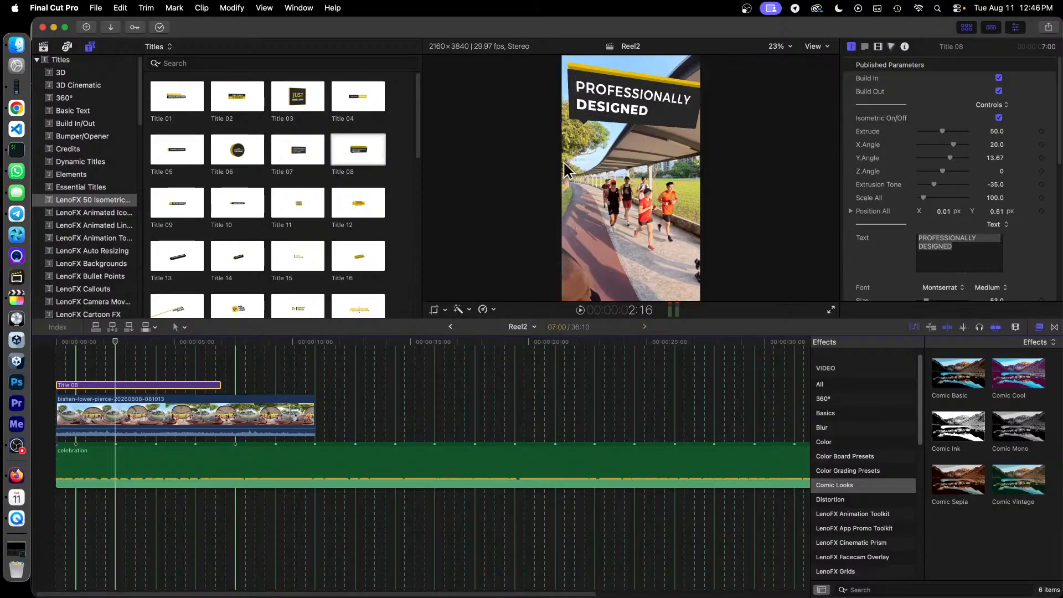
{"action": "left_click_drag", "start_coordinate": [963, 248], "coordinate": [888, 237]}
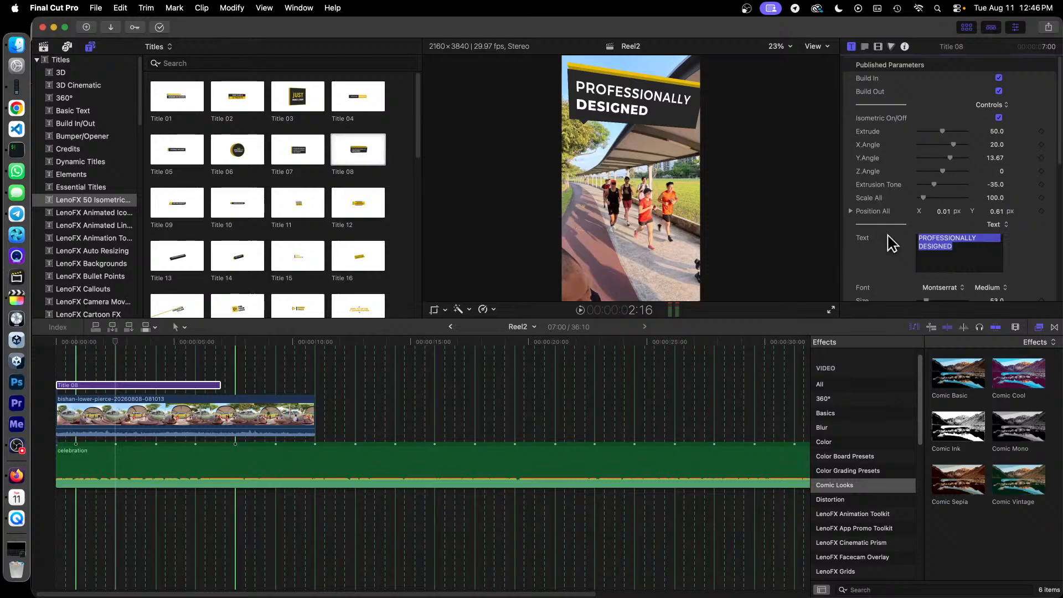
{"action": "type", "text": "BISHAN"}
{"action": "key", "text": "Return"}
{"action": "type", "text": "MRT"}
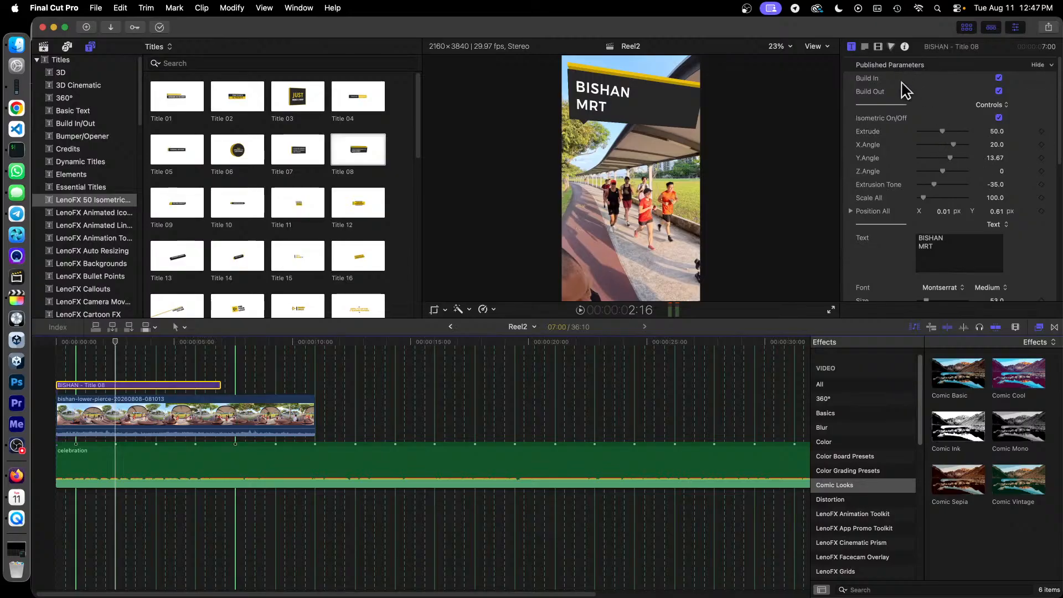
Try a smaller line width on the BISHAN MRT title, and undo the change
{"action": "scroll", "coordinate": [937, 149], "scroll_direction": "down", "scroll_amount": 8}
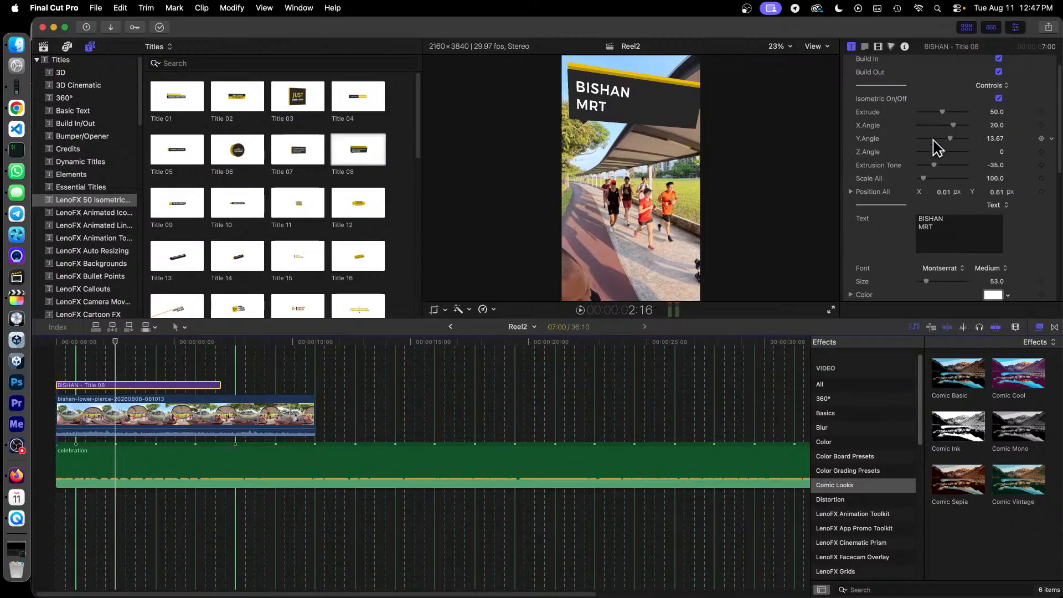
{"action": "scroll", "coordinate": [937, 149], "scroll_direction": "down", "scroll_amount": 5}
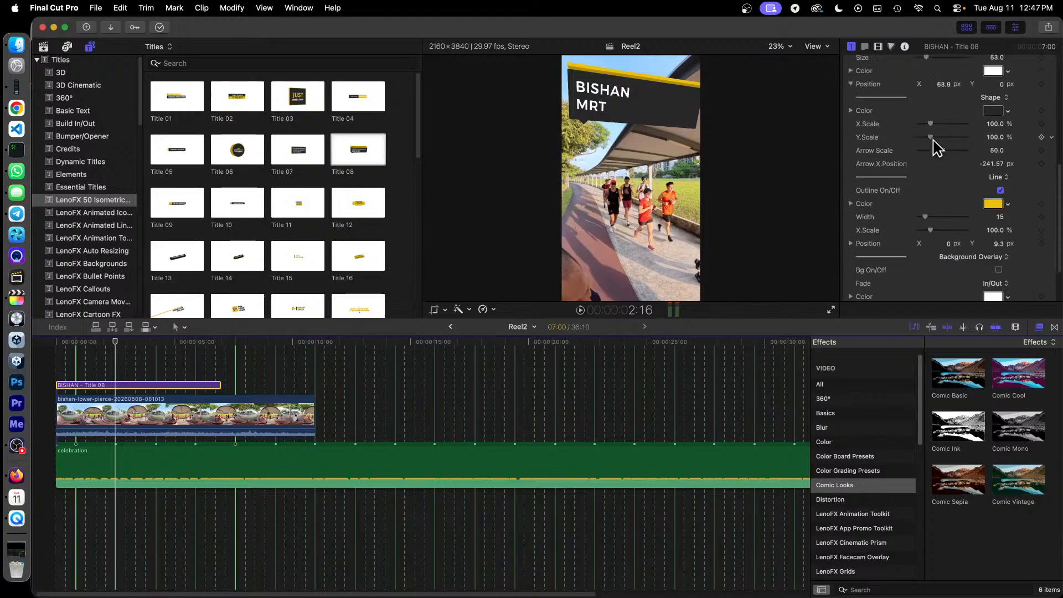
{"action": "scroll", "coordinate": [937, 148], "scroll_direction": "down", "scroll_amount": 1}
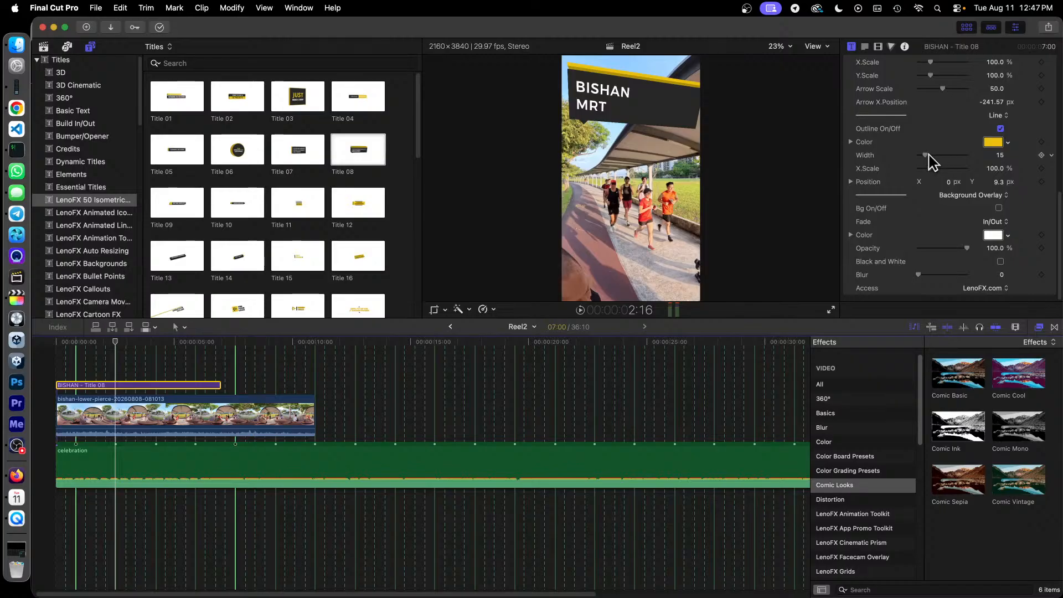
{"action": "scroll", "coordinate": [931, 165], "scroll_direction": "up", "scroll_amount": 2}
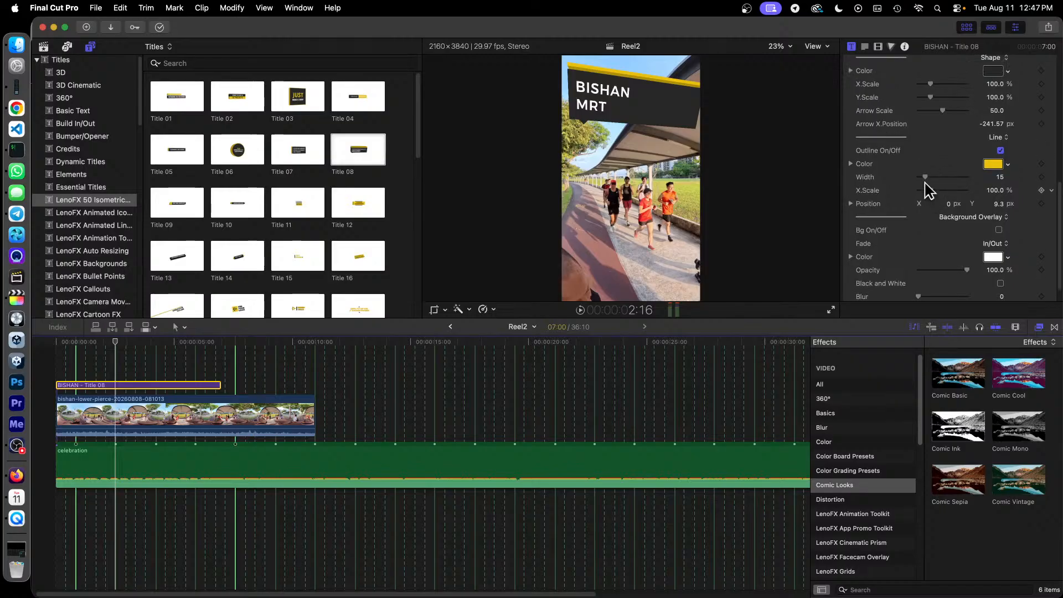
{"action": "left_click_drag", "start_coordinate": [924, 176], "coordinate": [914, 178]}
{"action": "key", "text": "cmd+z"}
Try an Extrude value of 68.73 on the BISHAN MRT title, and undo it
{"action": "scroll", "coordinate": [951, 174], "scroll_direction": "up", "scroll_amount": 5}
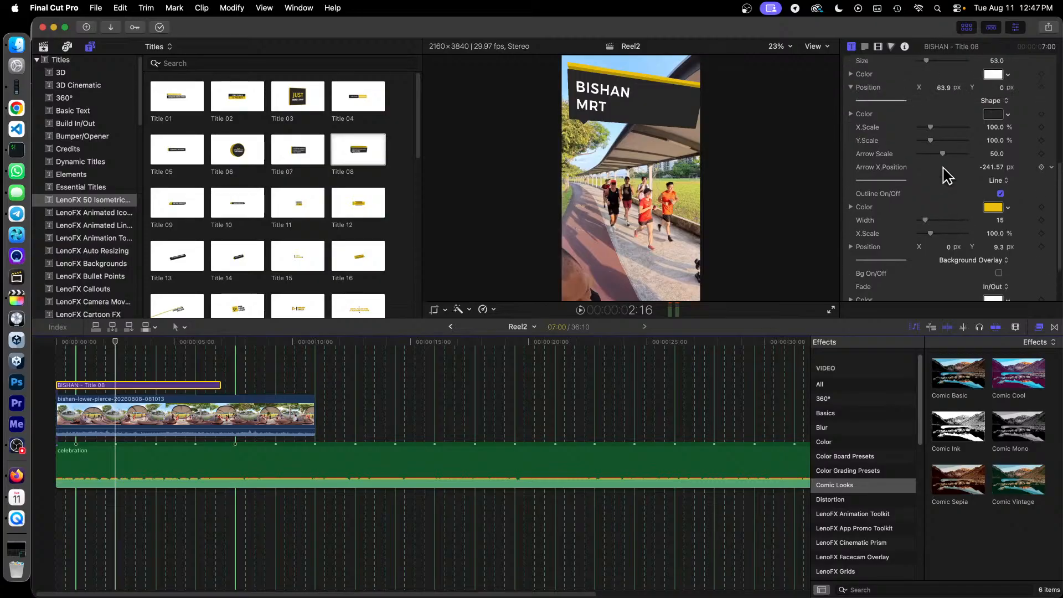
{"action": "scroll", "coordinate": [943, 171], "scroll_direction": "up", "scroll_amount": 5}
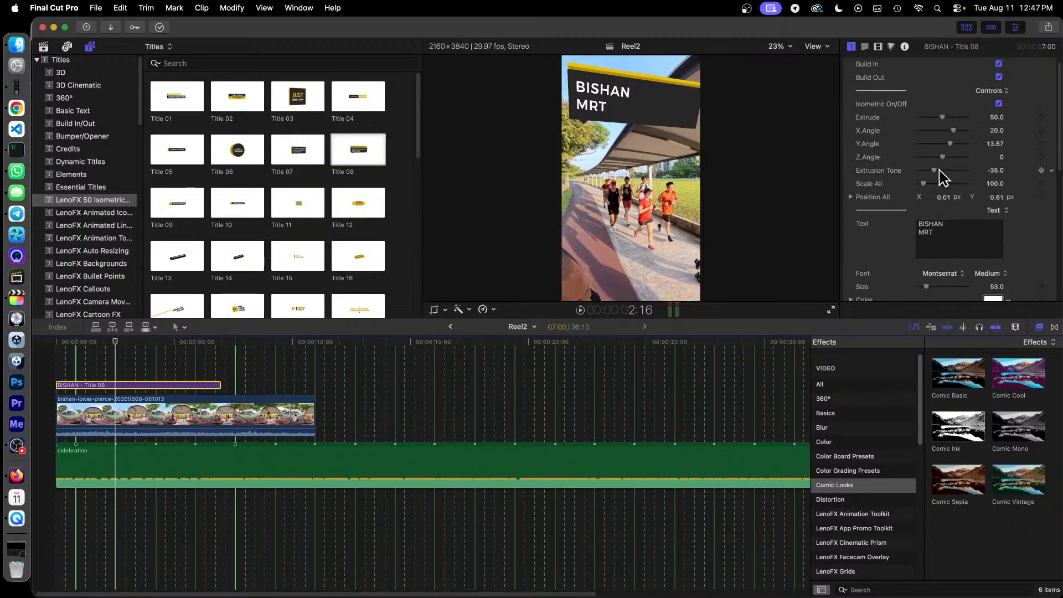
{"action": "scroll", "coordinate": [943, 178], "scroll_direction": "up", "scroll_amount": 1}
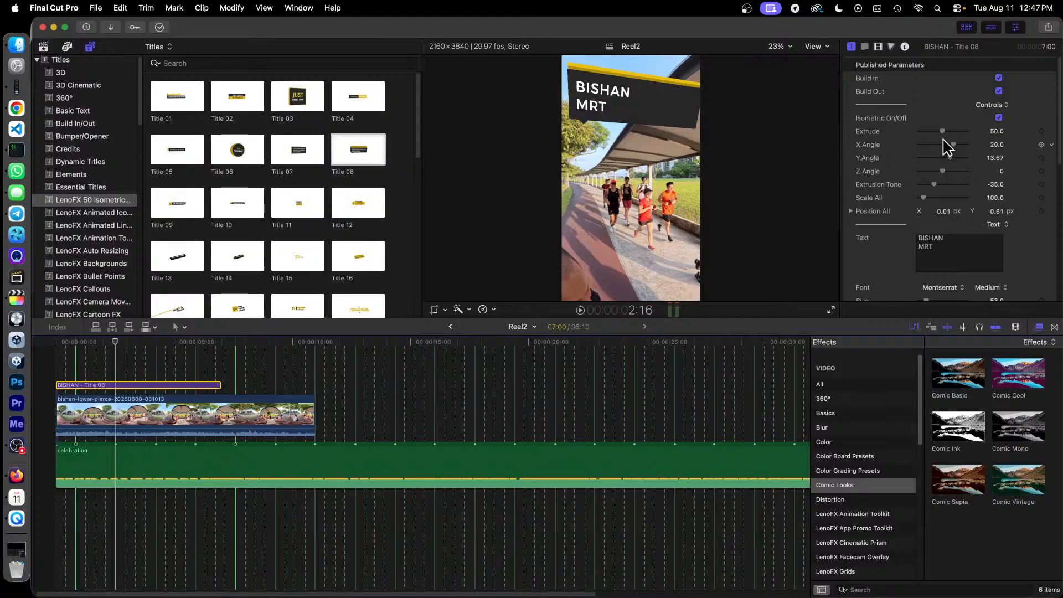
{"action": "left_click_drag", "start_coordinate": [942, 131], "coordinate": [950, 133]}
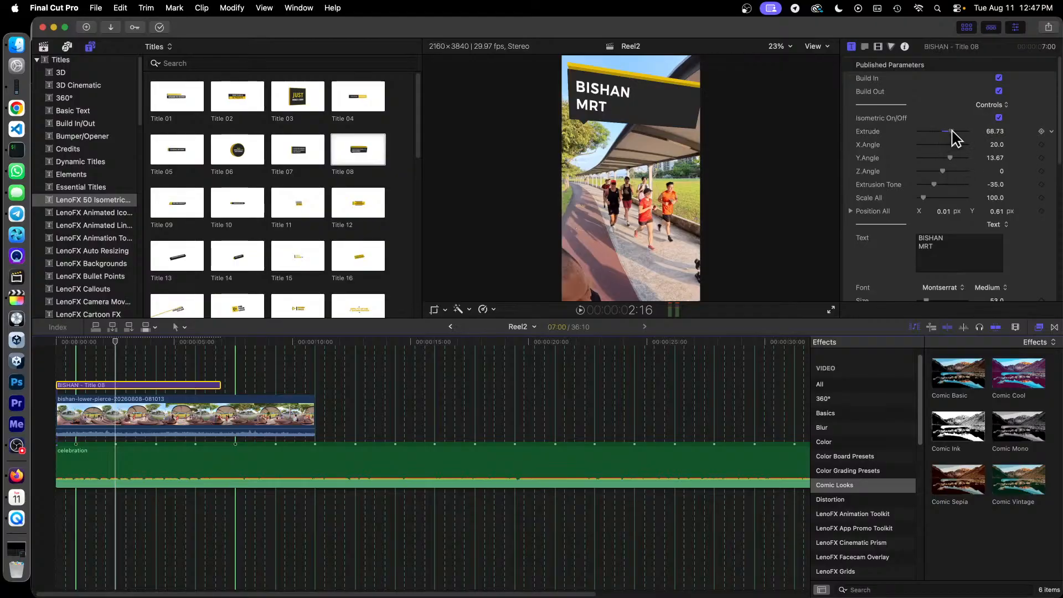
{"action": "key", "text": "super+z"}
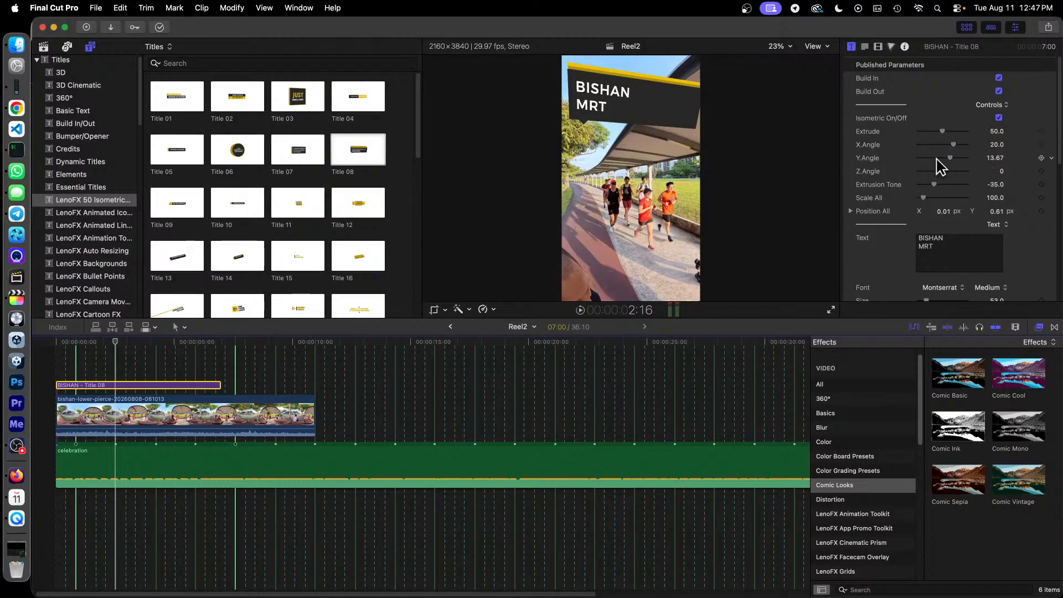
Set the BISHAN MRT title's shape X Scale to 81.09% and Arrow Scale to 0, and its text X position to 68
{"action": "scroll", "coordinate": [939, 166], "scroll_direction": "down", "scroll_amount": 5}
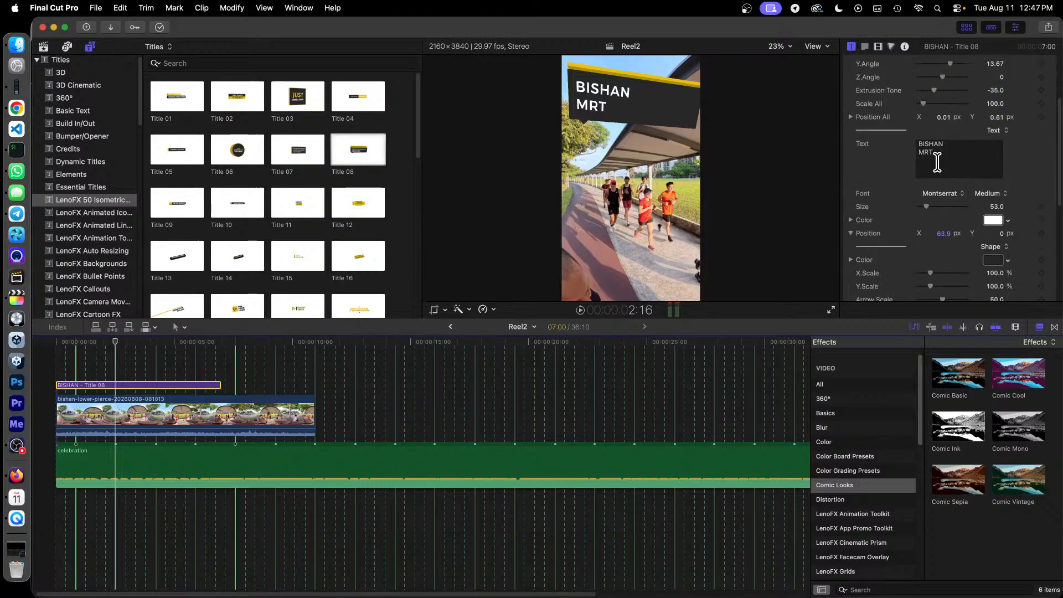
{"action": "scroll", "coordinate": [936, 162], "scroll_direction": "down", "scroll_amount": 3}
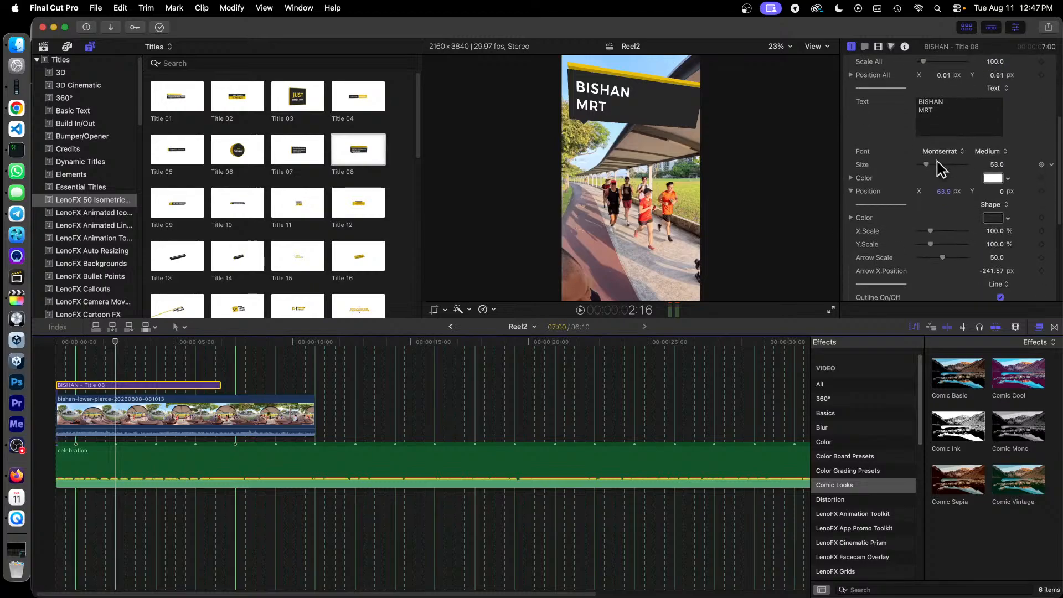
{"action": "scroll", "coordinate": [939, 166], "scroll_direction": "down", "scroll_amount": 1}
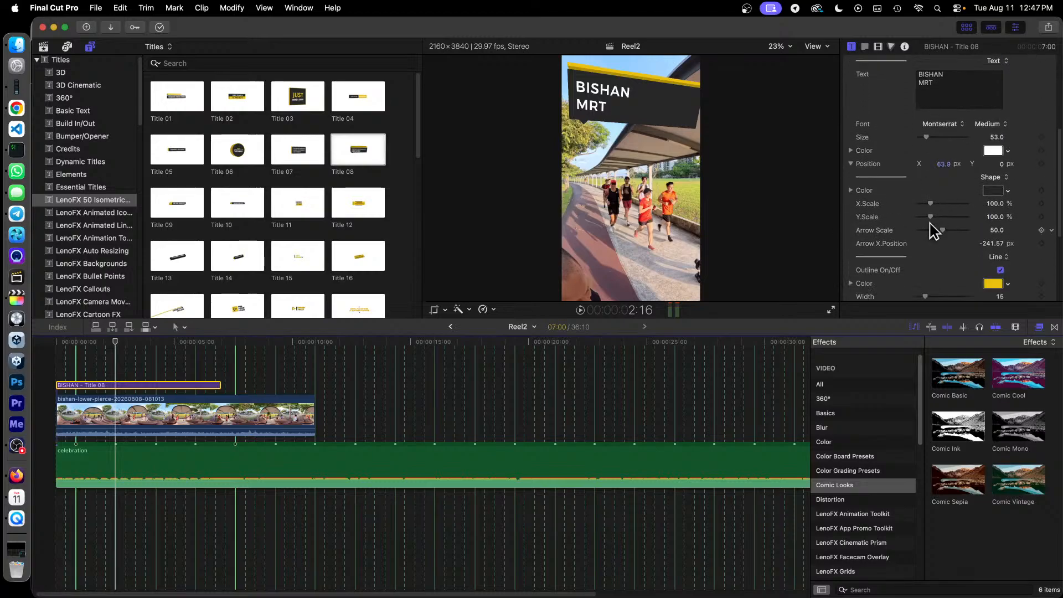
{"action": "left_click_drag", "start_coordinate": [931, 204], "coordinate": [927, 206]}
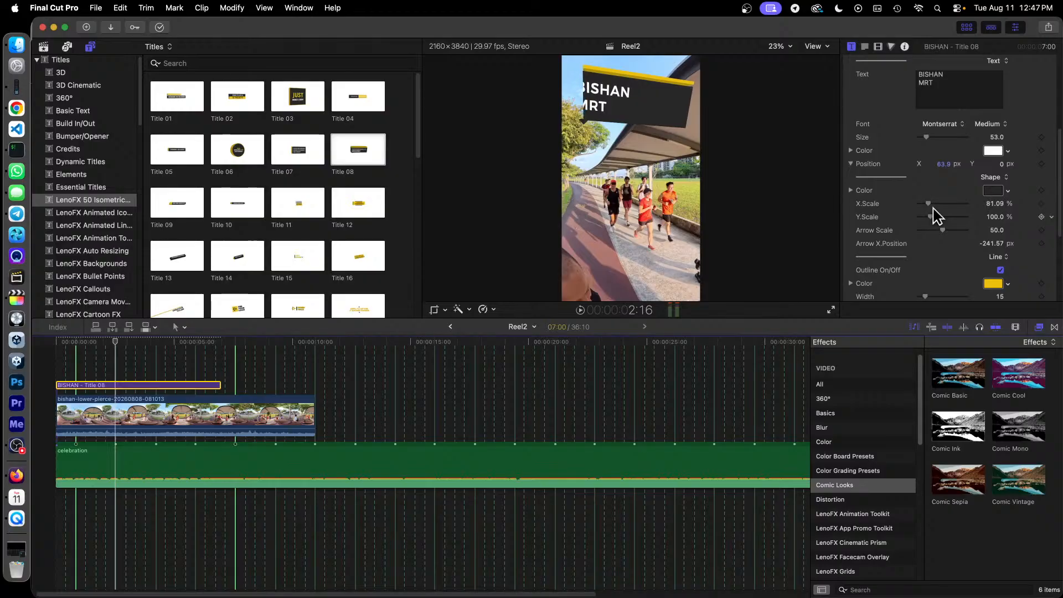
{"action": "left_click_drag", "start_coordinate": [941, 230], "coordinate": [904, 236]}
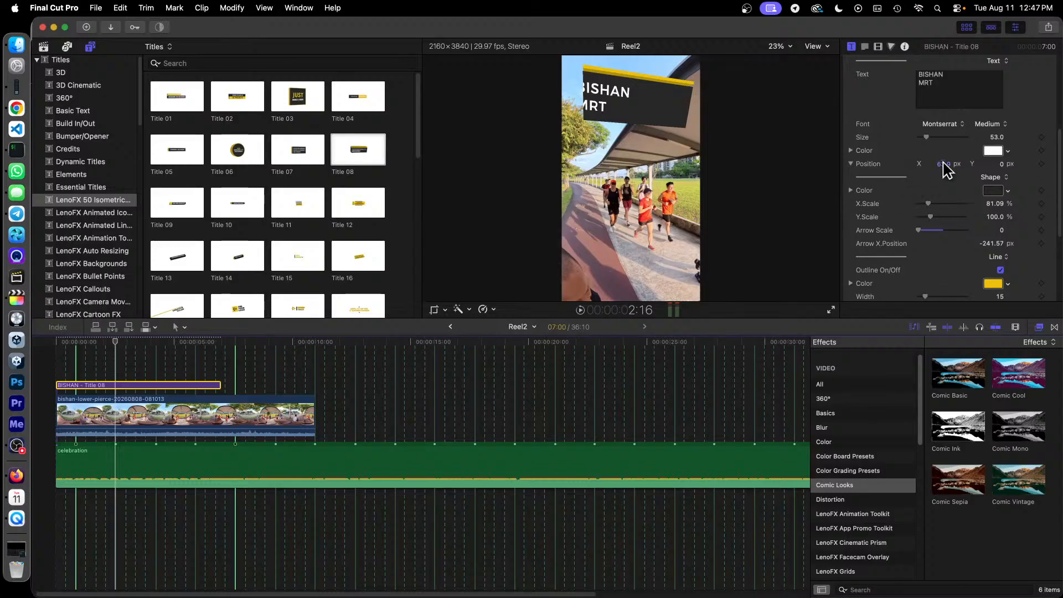
{"action": "left_click_drag", "start_coordinate": [939, 165], "coordinate": [975, 165]}
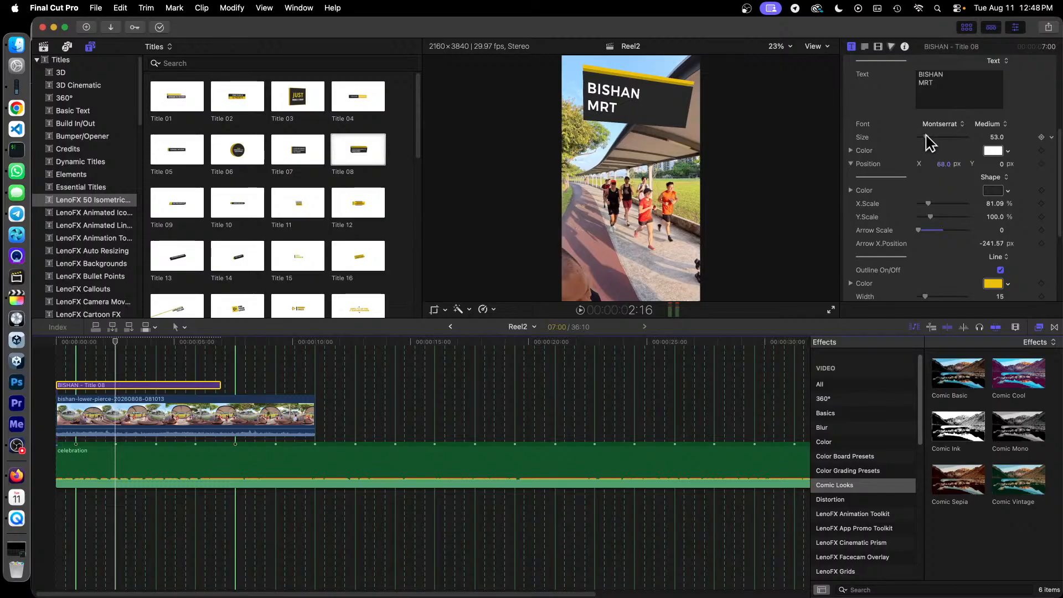
Try shifting the BISHAN MRT title sideways with its Transform X position, and undo the shift
{"action": "left_click", "coordinate": [878, 45]}
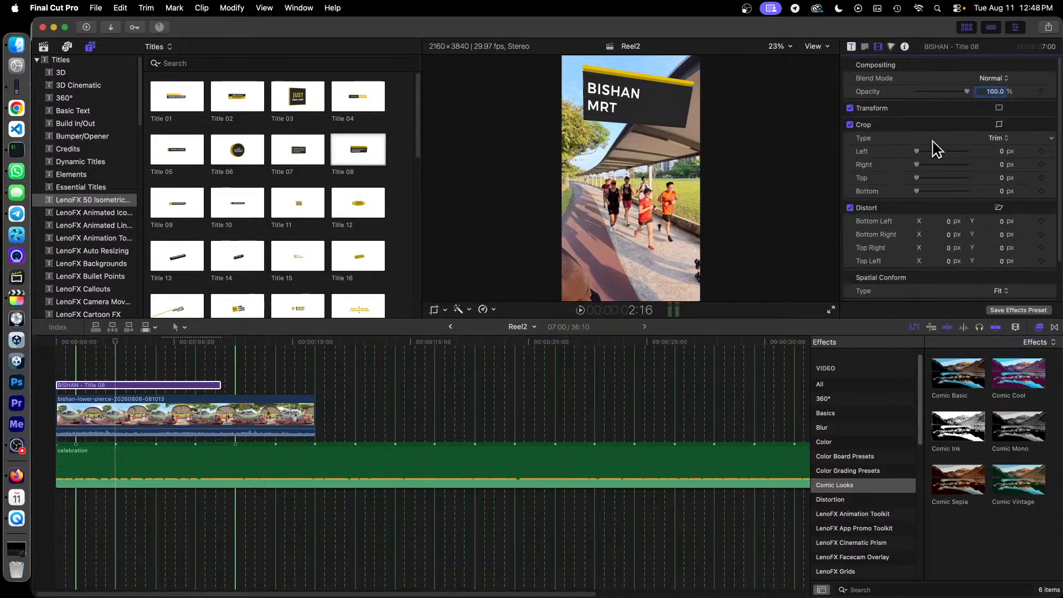
{"action": "scroll", "coordinate": [936, 148], "scroll_direction": "down", "scroll_amount": 3}
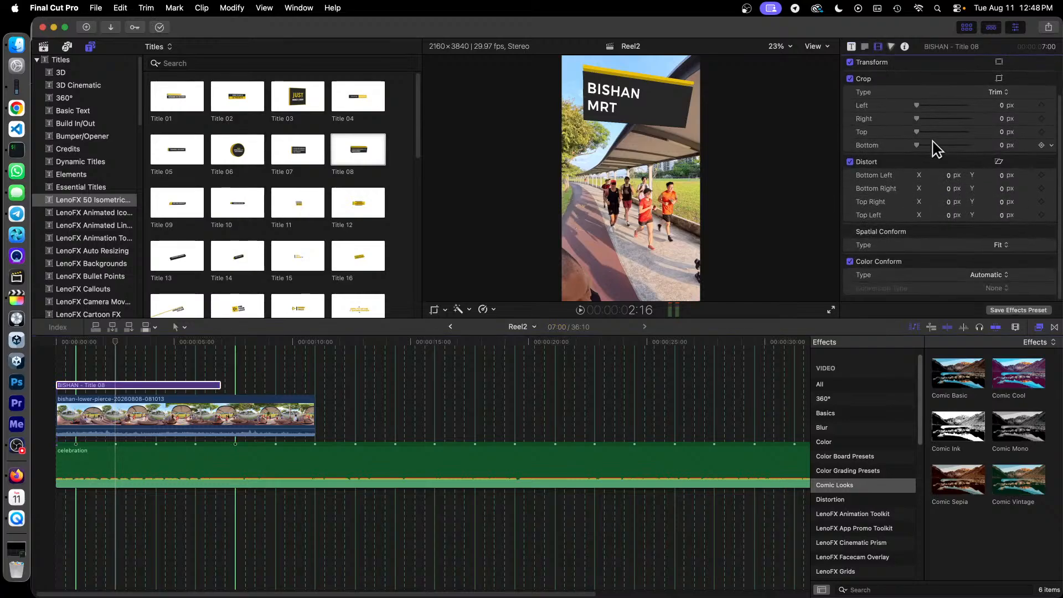
{"action": "scroll", "coordinate": [935, 148], "scroll_direction": "up", "scroll_amount": 3}
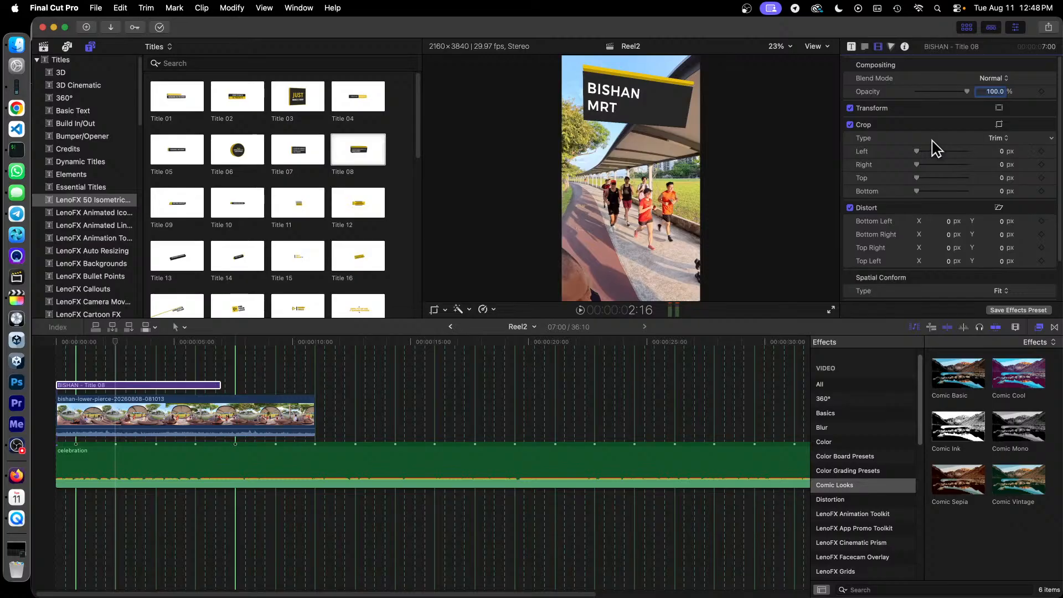
{"action": "scroll", "coordinate": [936, 149], "scroll_direction": "down", "scroll_amount": 2}
{"action": "scroll", "coordinate": [935, 148], "scroll_direction": "up", "scroll_amount": 2}
{"action": "left_click", "coordinate": [1044, 107]}
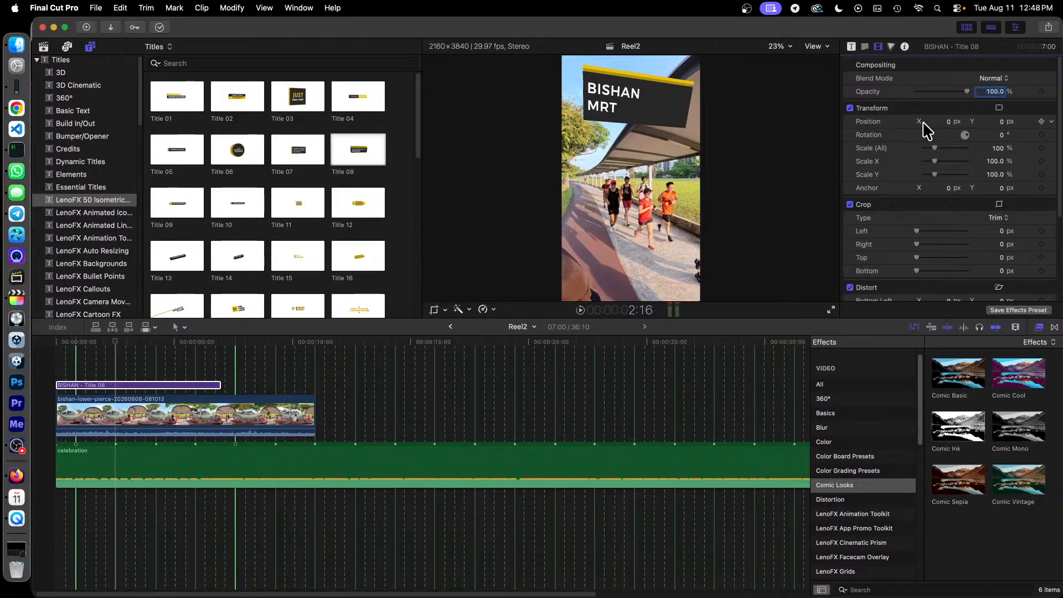
{"action": "left_click_drag", "start_coordinate": [947, 122], "coordinate": [983, 122]}
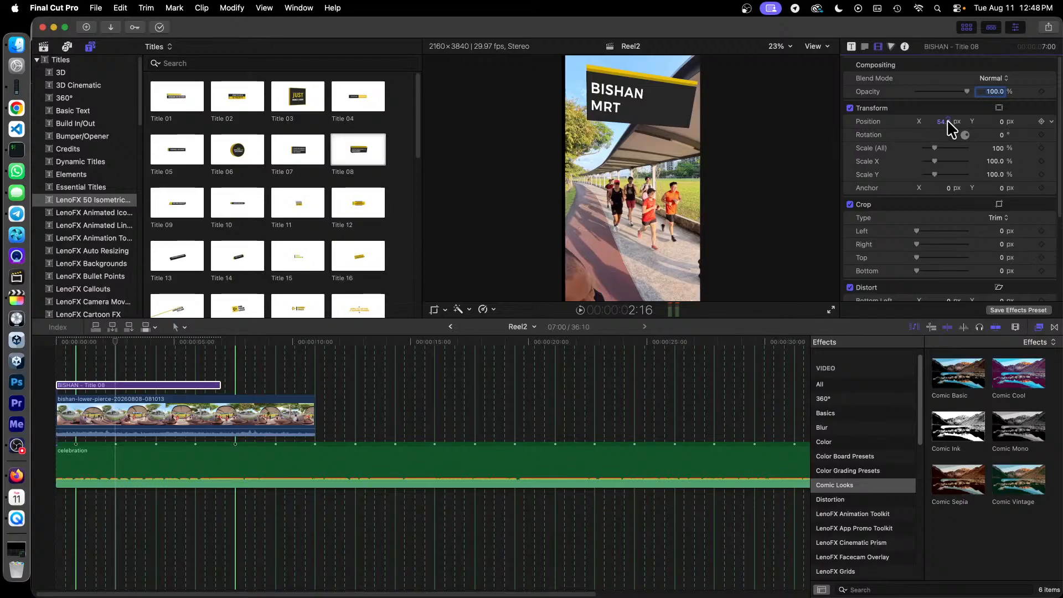
{"action": "key", "text": "super+z"}
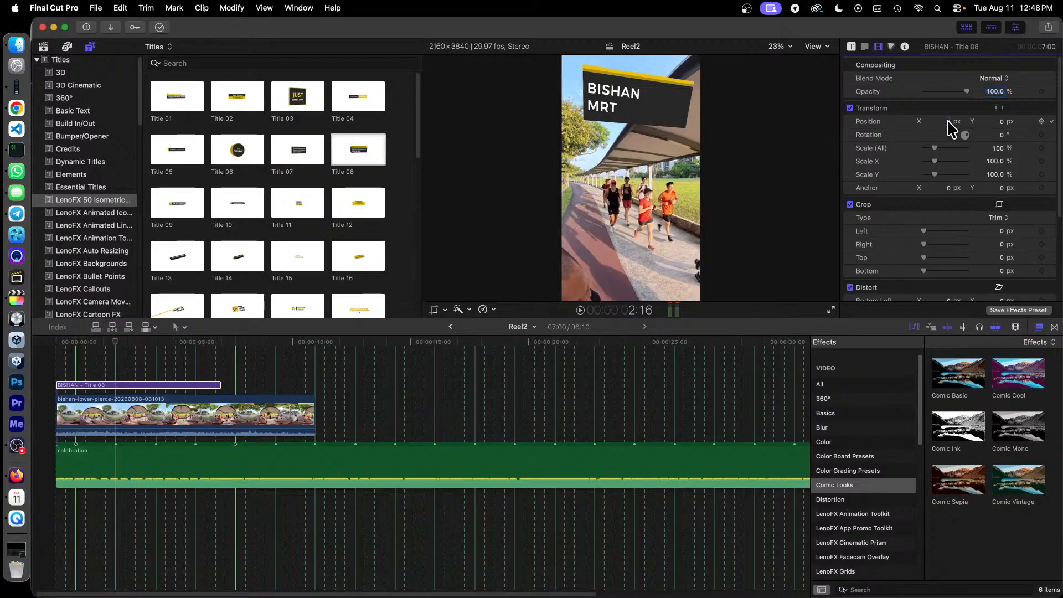
Set the BISHAN MRT title's Position All X to -0.01 and its text X position to 69.5
{"action": "left_click", "coordinate": [851, 48]}
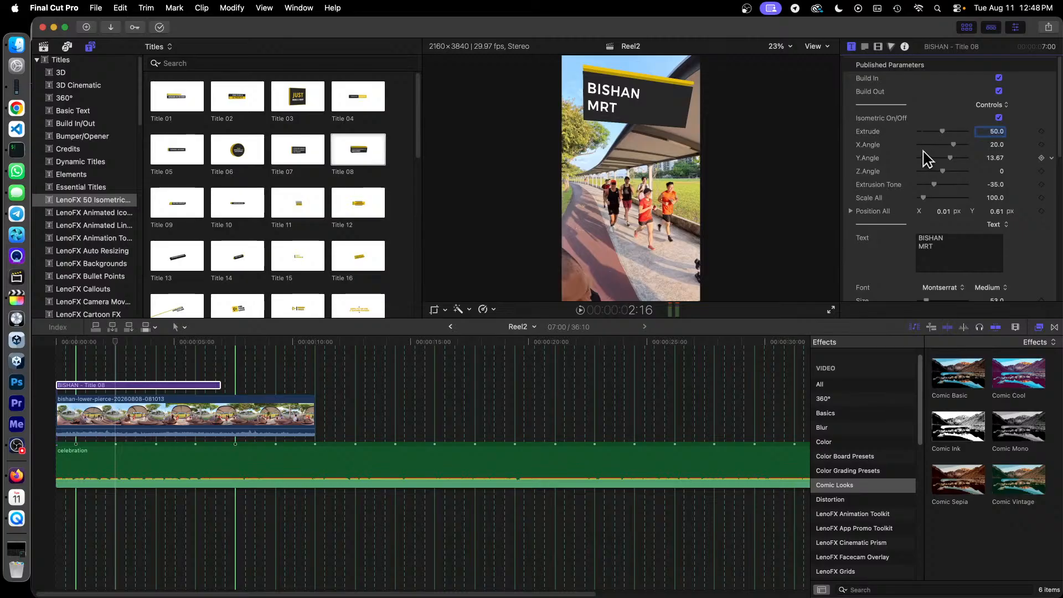
{"action": "scroll", "coordinate": [929, 159], "scroll_direction": "down", "scroll_amount": 2}
{"action": "mouse_move", "coordinate": [947, 189]}
{"action": "left_mouse_down"}
{"action": "mouse_move", "coordinate": [892, 189]}
{"action": "mouse_move", "coordinate": [941, 189]}
{"action": "left_mouse_up"}
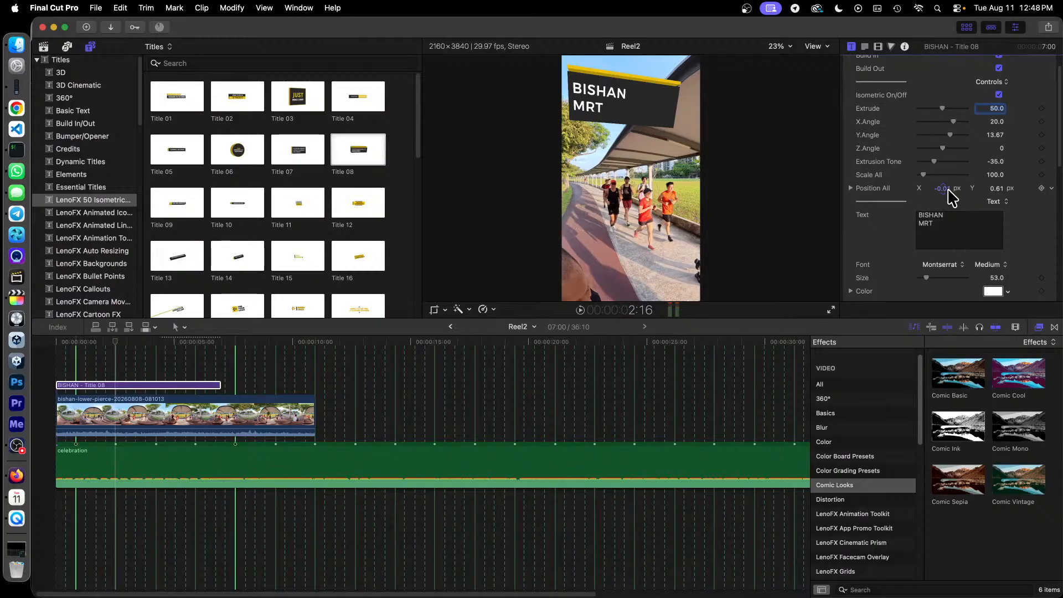
{"action": "scroll", "coordinate": [943, 227], "scroll_direction": "down", "scroll_amount": 2}
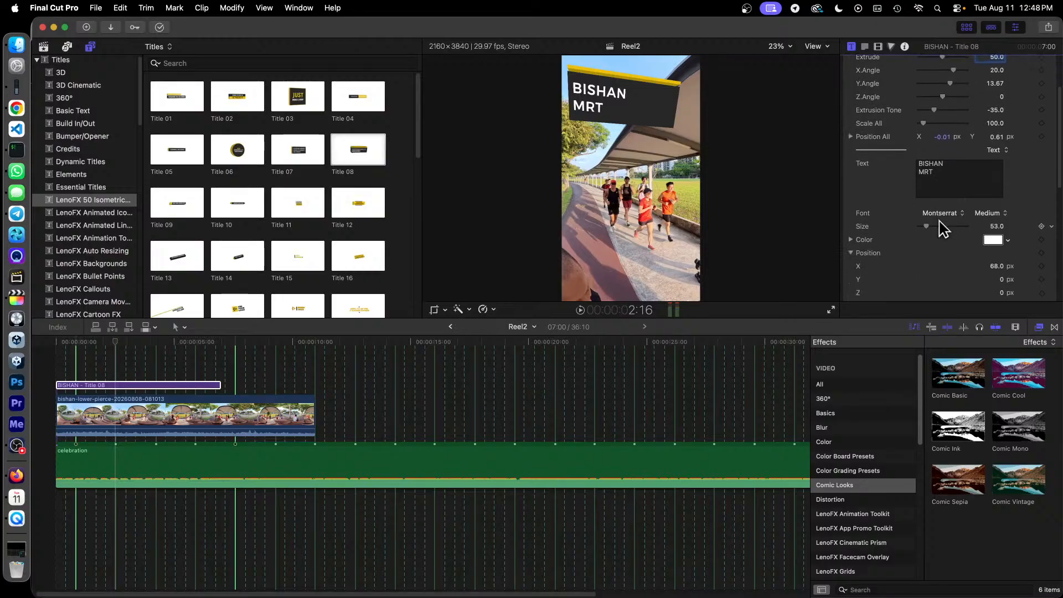
{"action": "scroll", "coordinate": [947, 232], "scroll_direction": "down", "scroll_amount": 1}
{"action": "left_click_drag", "start_coordinate": [998, 266], "coordinate": [996, 258]}
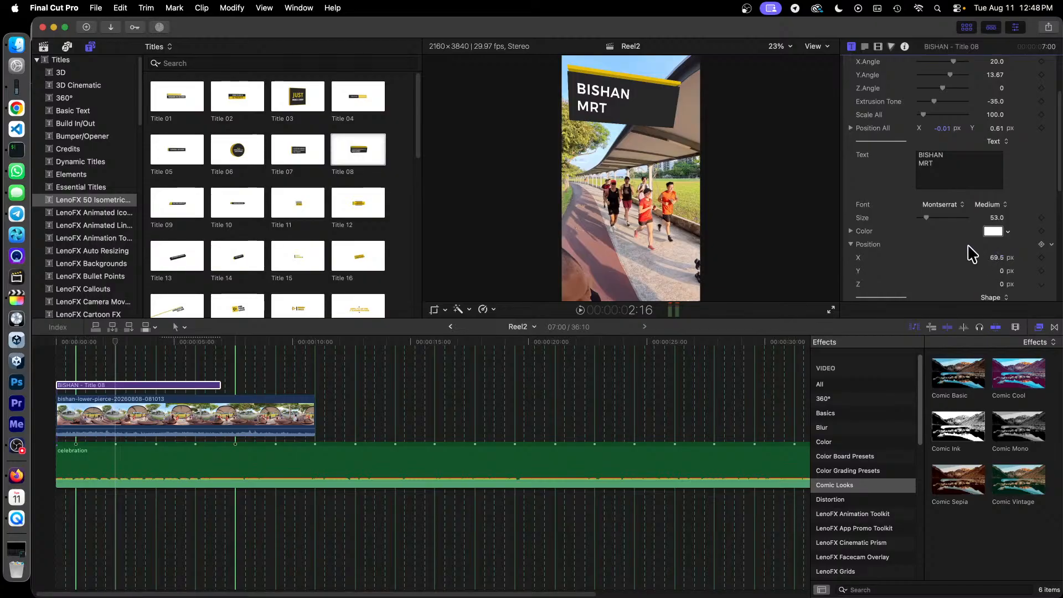
Narrow the title's shape to an X Scale of 56.04%, with text X position 76.19 and Position All X -0.02
{"action": "scroll", "coordinate": [972, 249], "scroll_direction": "down", "scroll_amount": 5}
{"action": "scroll", "coordinate": [972, 253], "scroll_direction": "down", "scroll_amount": 2}
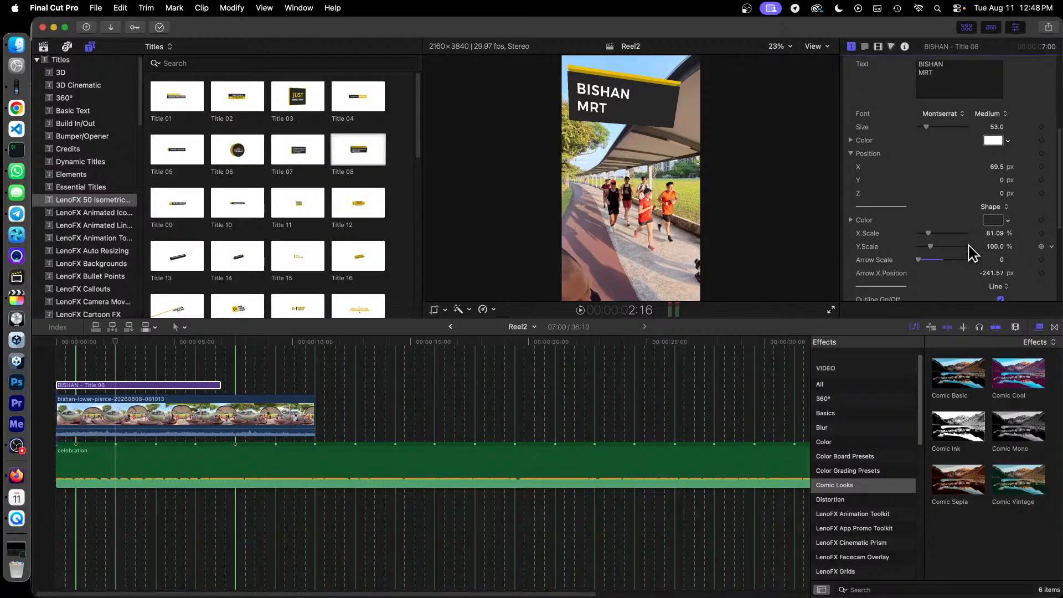
{"action": "left_click_drag", "start_coordinate": [930, 239], "coordinate": [928, 241]}
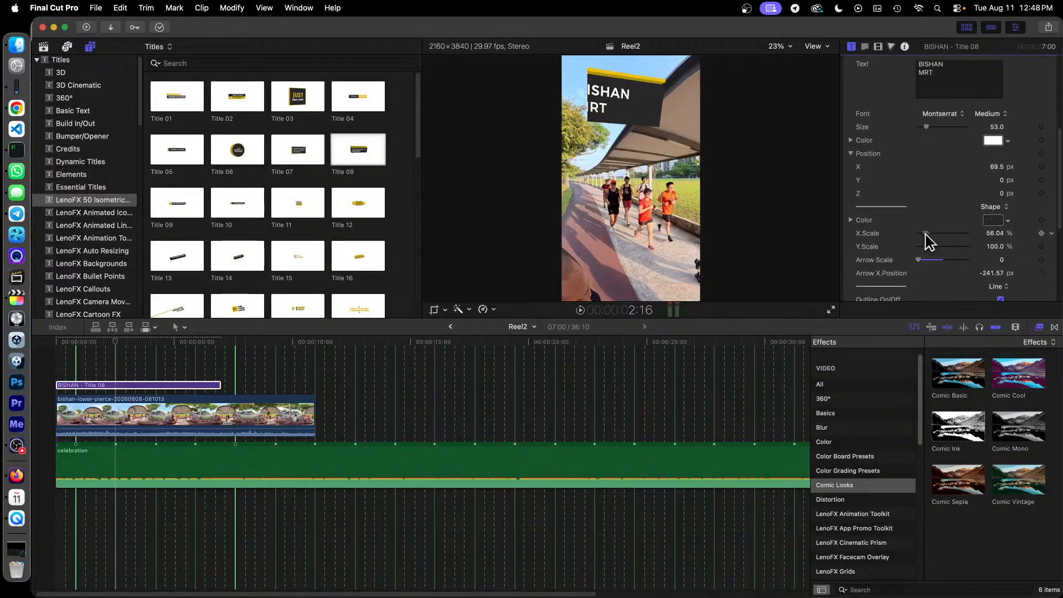
{"action": "scroll", "coordinate": [934, 241], "scroll_direction": "up", "scroll_amount": 4}
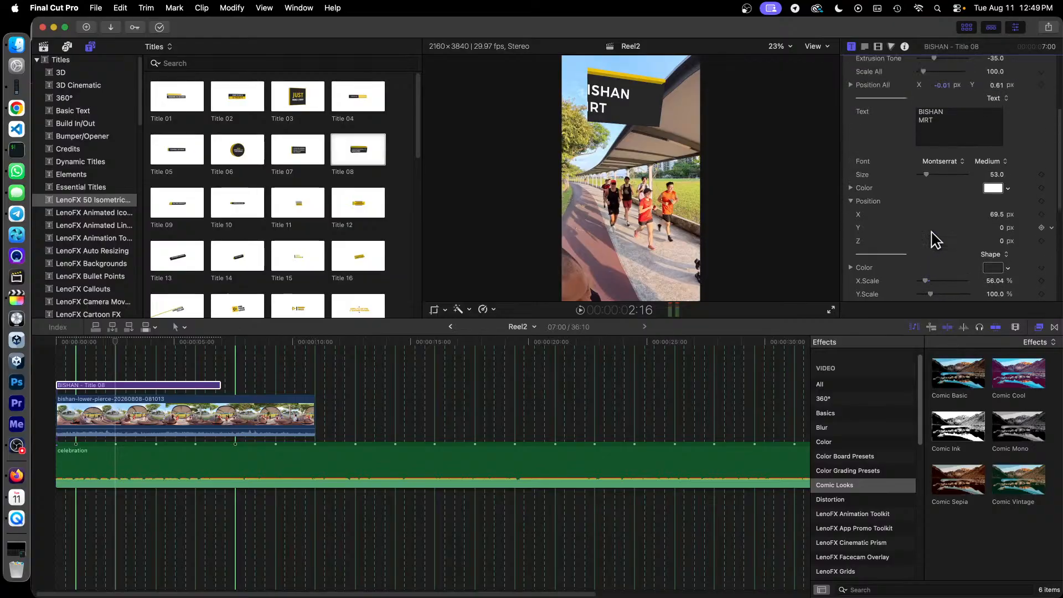
{"action": "mouse_move", "coordinate": [997, 222]}
{"action": "left_mouse_down"}
{"action": "mouse_move", "coordinate": [1014, 222]}
{"action": "mouse_move", "coordinate": [996, 221]}
{"action": "left_mouse_up"}
{"action": "scroll", "coordinate": [935, 190], "scroll_direction": "up", "scroll_amount": 2}
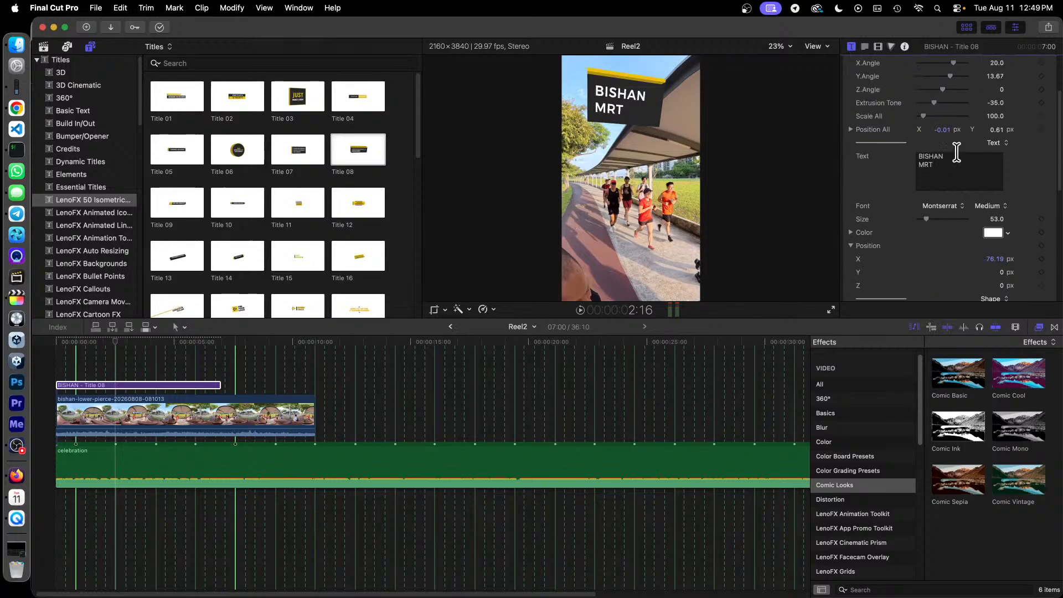
{"action": "left_click_drag", "start_coordinate": [941, 131], "coordinate": [944, 130]}
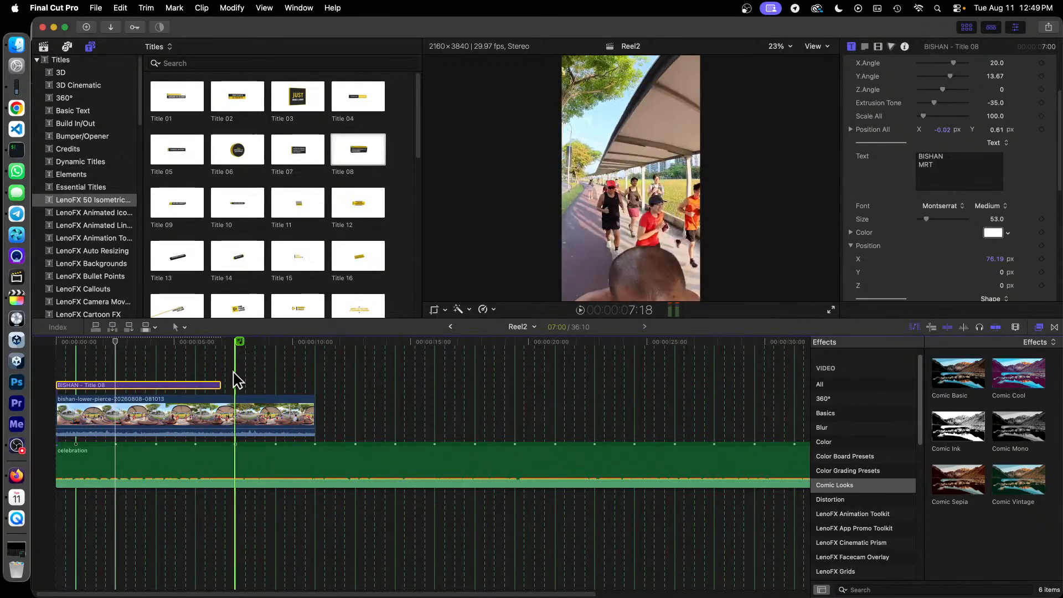
Play the reel from its start, and trim the end of the opening running clip to the beat marker at 7:18
{"action": "left_click", "coordinate": [47, 344]}
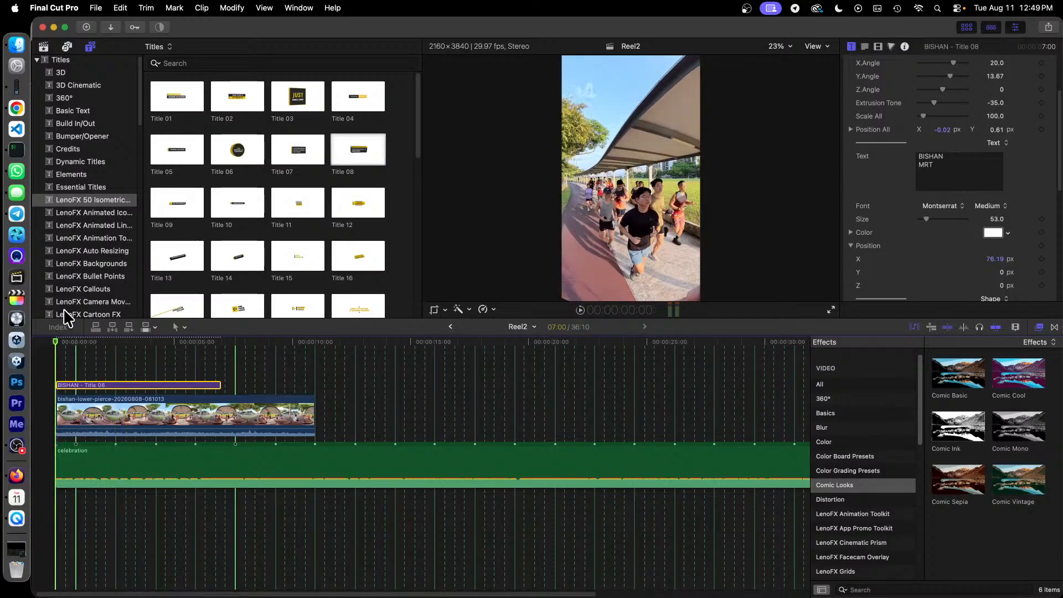
{"action": "key", "text": "space"}
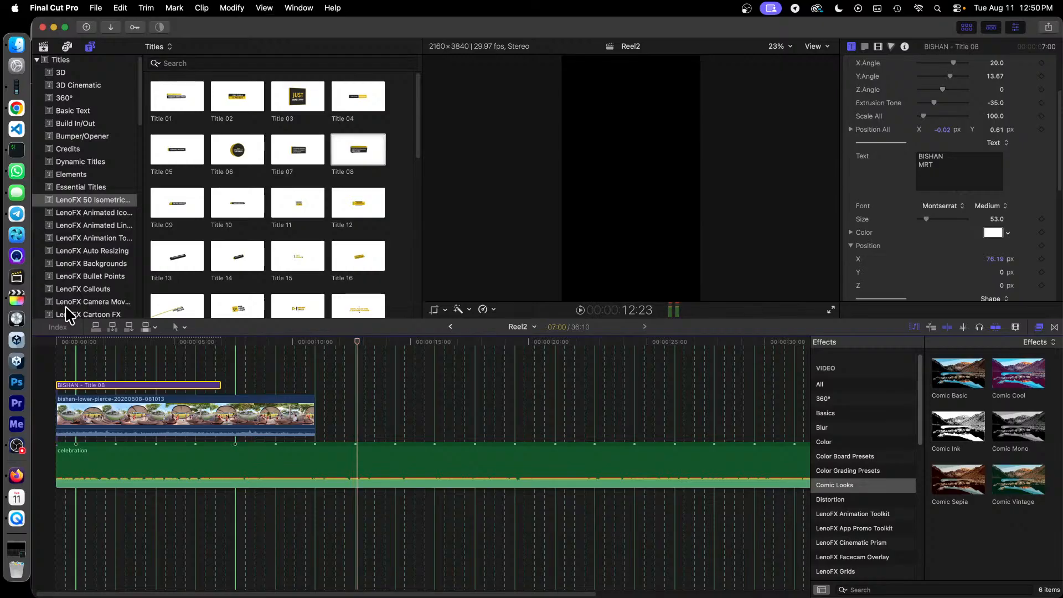
{"action": "left_click_drag", "start_coordinate": [76, 343], "coordinate": [47, 349]}
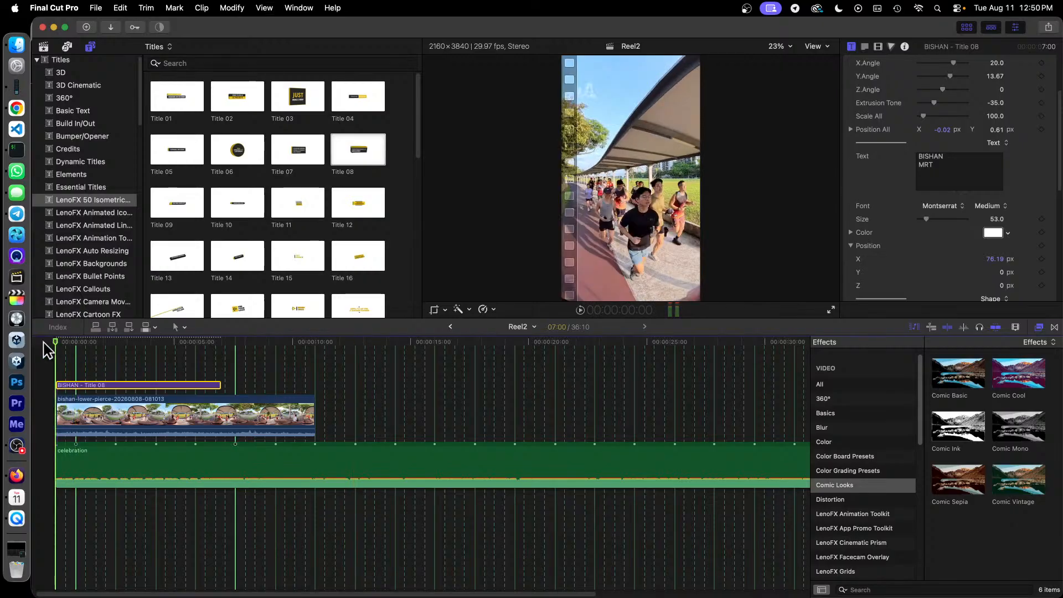
{"action": "key", "text": "space"}
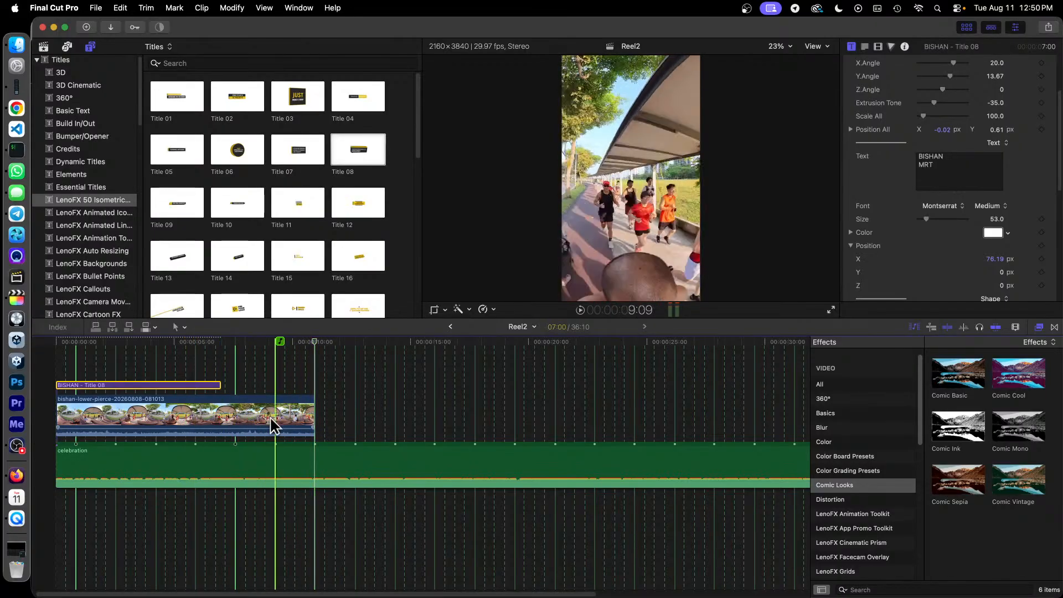
{"action": "left_click_drag", "start_coordinate": [313, 414], "coordinate": [234, 414]}
{"action": "left_click", "coordinate": [142, 403]}
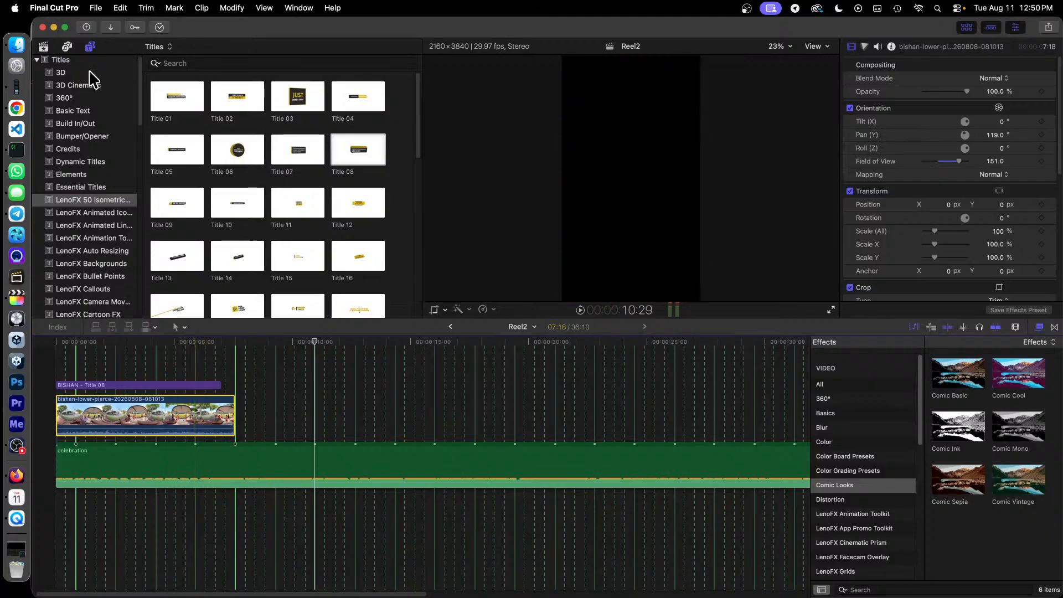
Preview the bishan-lower-pierce event's clips 090432, 090402, 090333 and 090120 as candidates for the second shot
{"action": "left_click", "coordinate": [43, 46]}
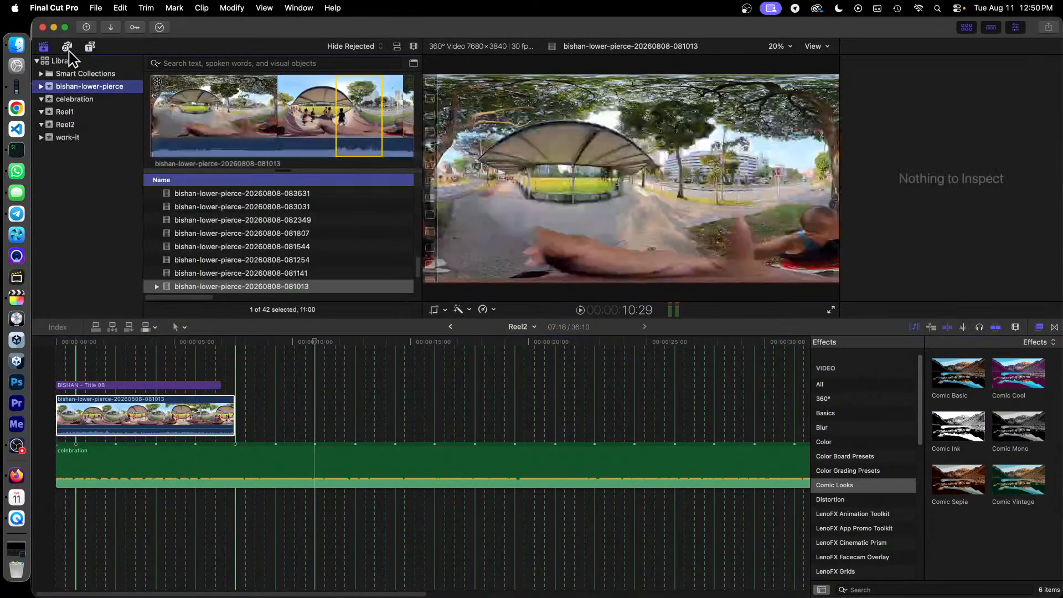
{"action": "scroll", "coordinate": [271, 250], "scroll_direction": "up", "scroll_amount": 5}
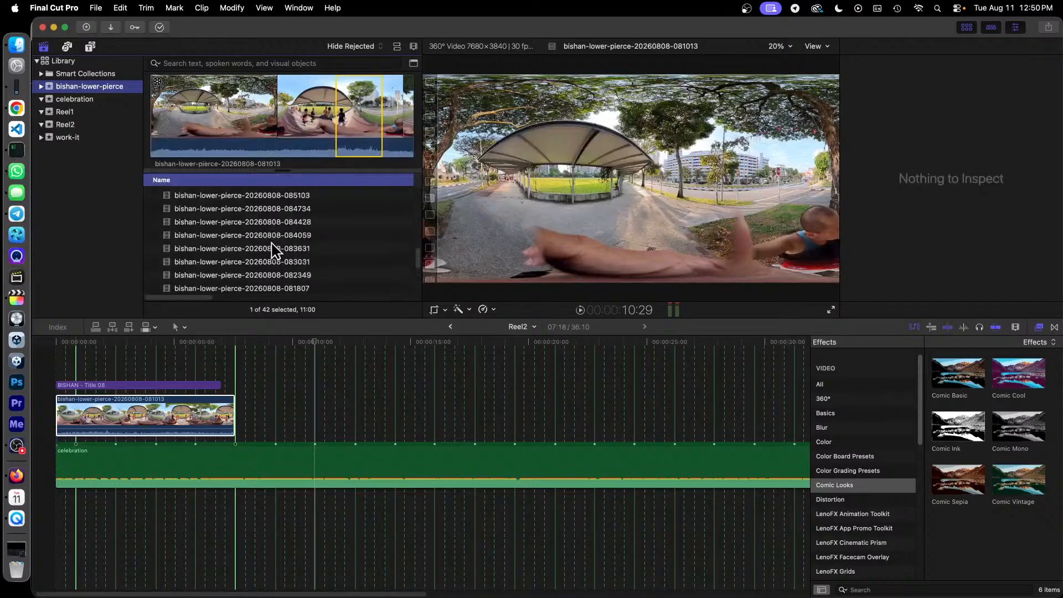
{"action": "scroll", "coordinate": [293, 254], "scroll_direction": "up", "scroll_amount": 2}
{"action": "left_click", "coordinate": [296, 241]}
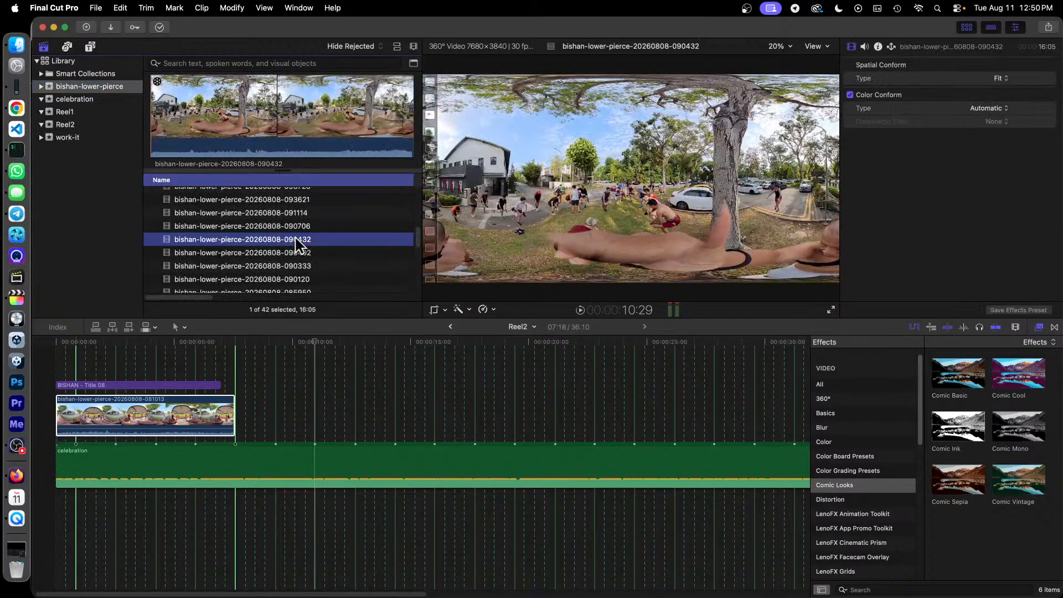
{"action": "scroll", "coordinate": [297, 243], "scroll_direction": "down", "scroll_amount": 1}
{"action": "left_click", "coordinate": [299, 247]}
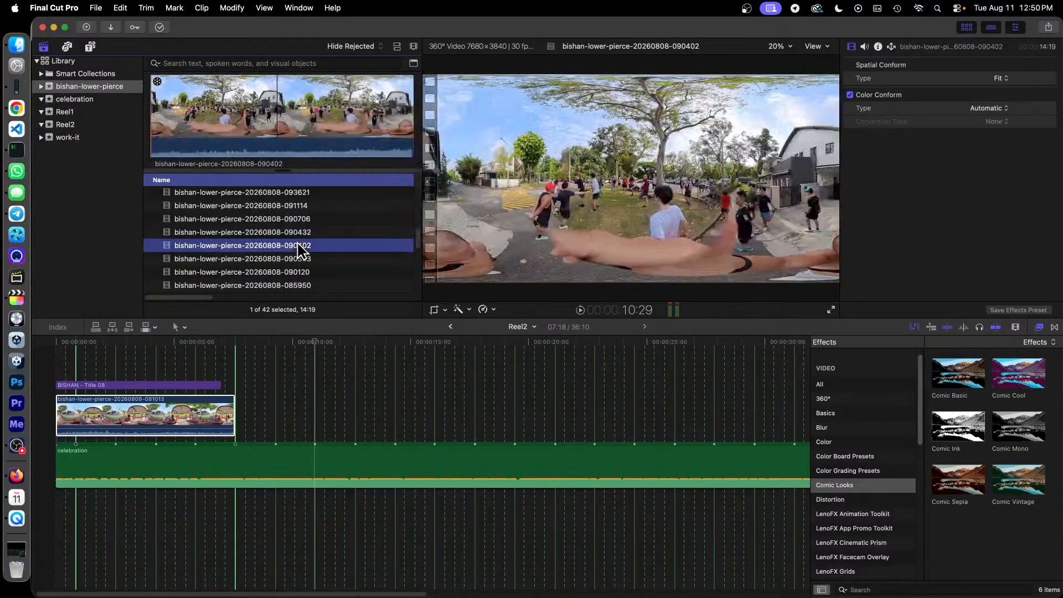
{"action": "left_click", "coordinate": [305, 261]}
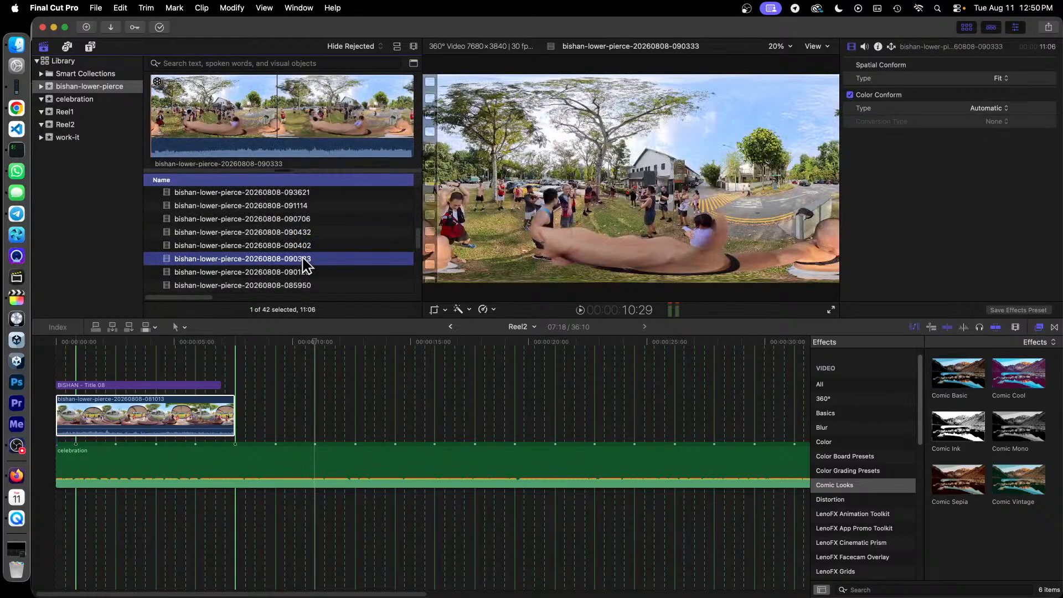
{"action": "scroll", "coordinate": [306, 266], "scroll_direction": "down", "scroll_amount": 1}
{"action": "left_click", "coordinate": [304, 266]}
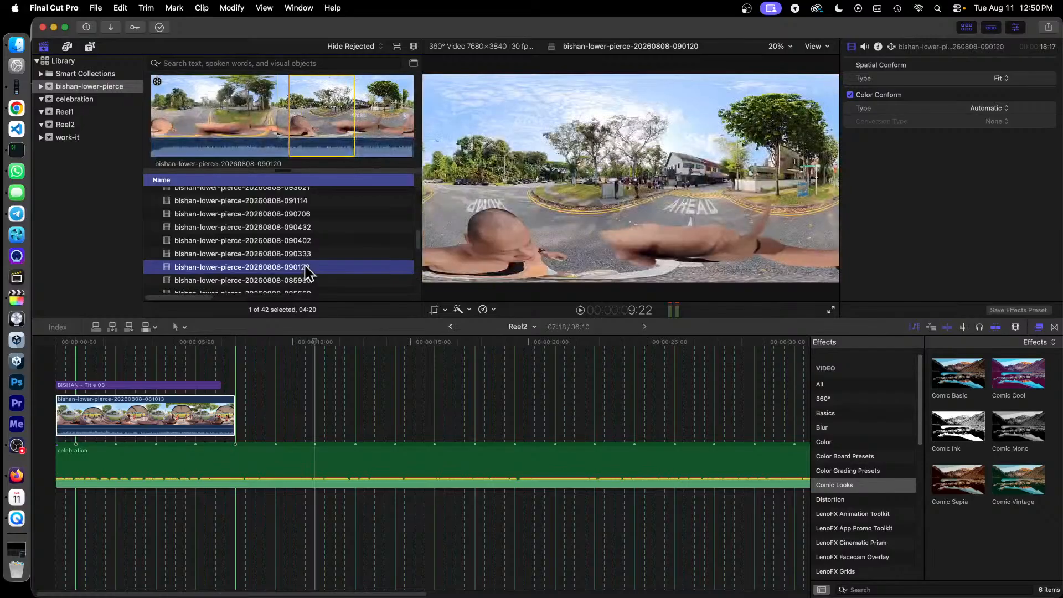
{"action": "left_click", "coordinate": [301, 255]}
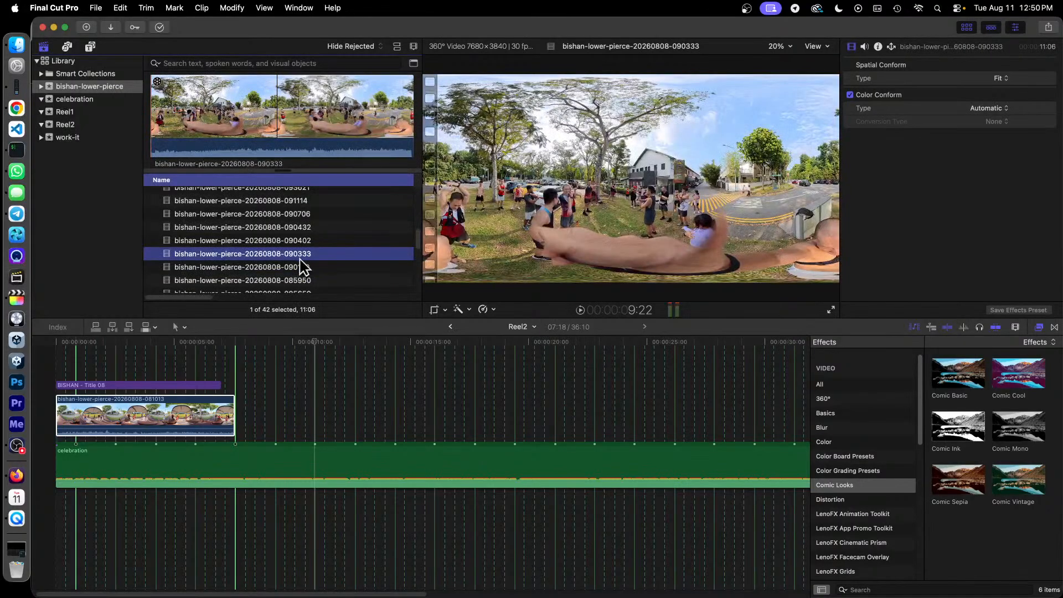
{"action": "left_click_drag", "start_coordinate": [242, 104], "coordinate": [369, 113]}
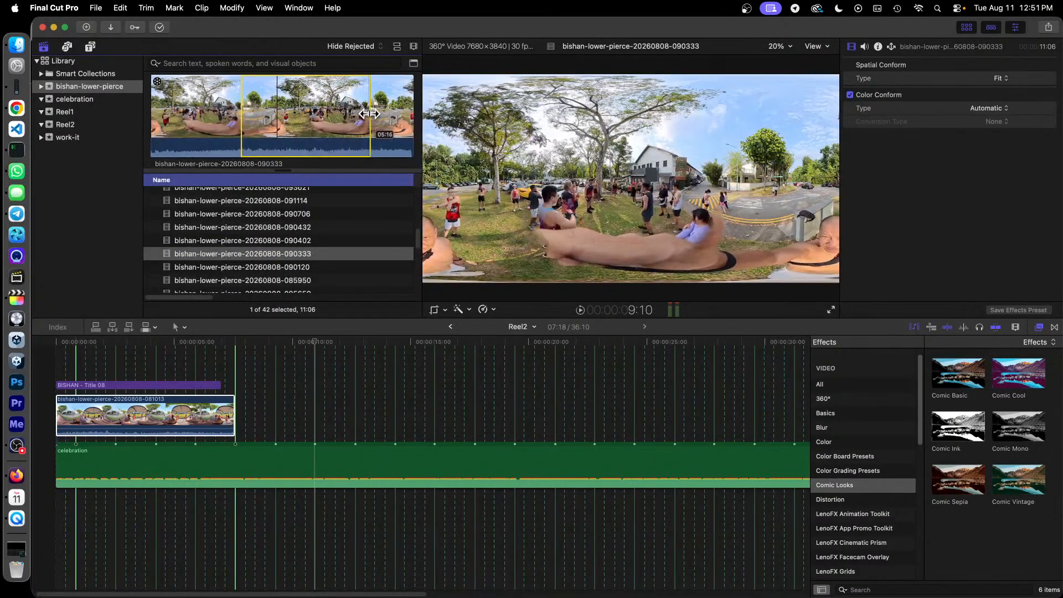
{"action": "left_click_drag", "start_coordinate": [292, 254], "coordinate": [237, 414]}
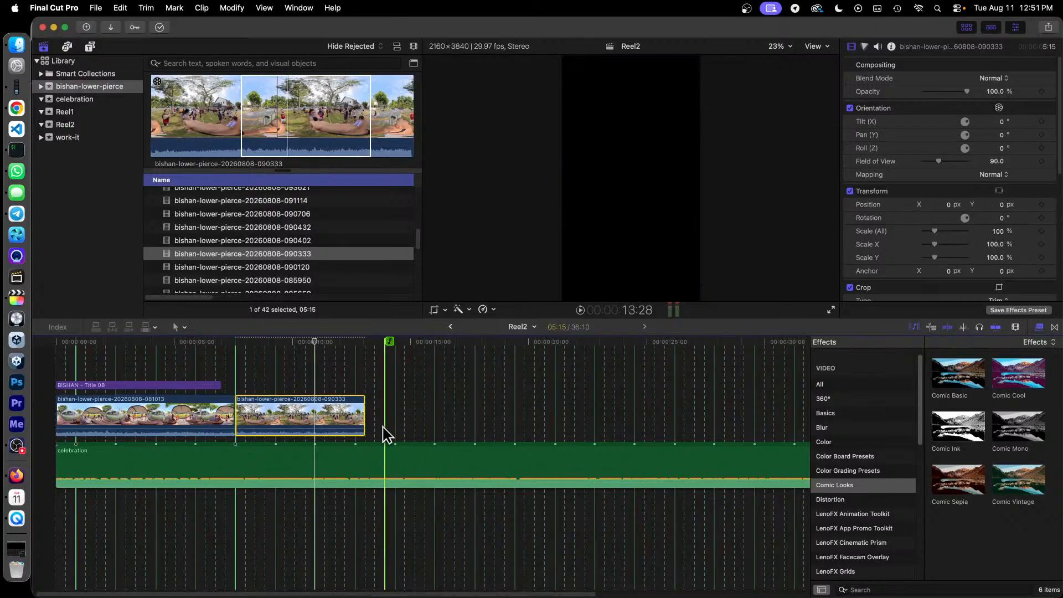
Extend the end of the second running clip to the next beat marker, a 6:23 length, and play the reel across it
{"action": "left_click_drag", "start_coordinate": [364, 421], "coordinate": [391, 423]}
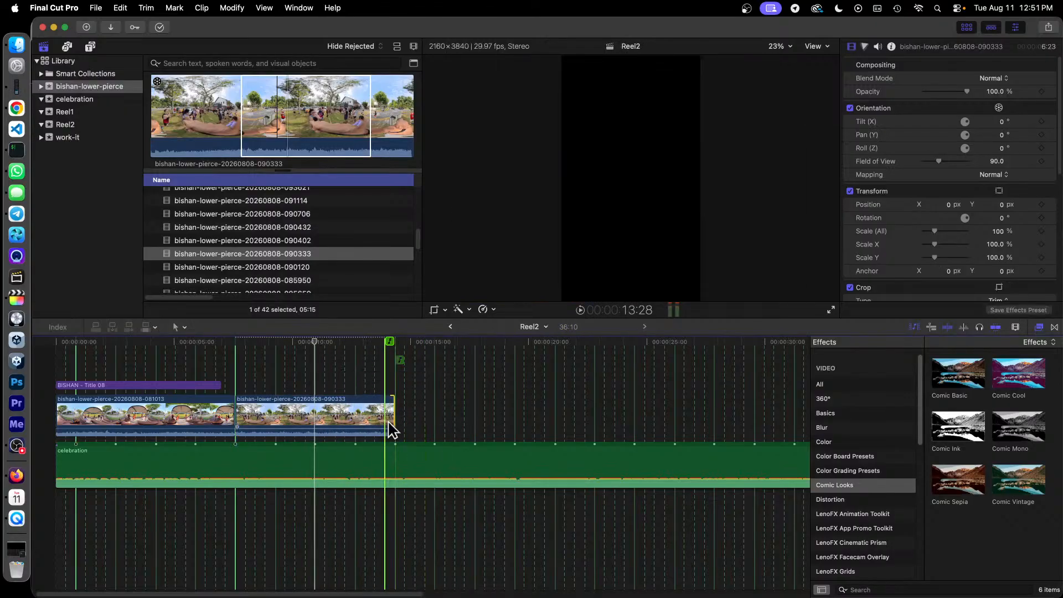
{"action": "left_click", "coordinate": [196, 351]}
{"action": "key", "text": "space"}
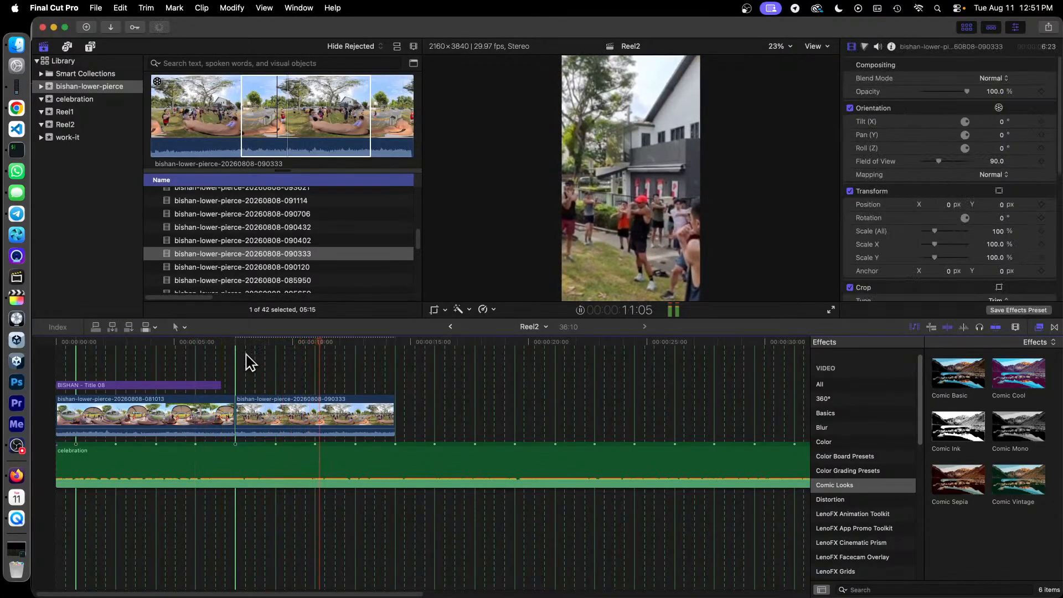
{"action": "key", "text": "space"}
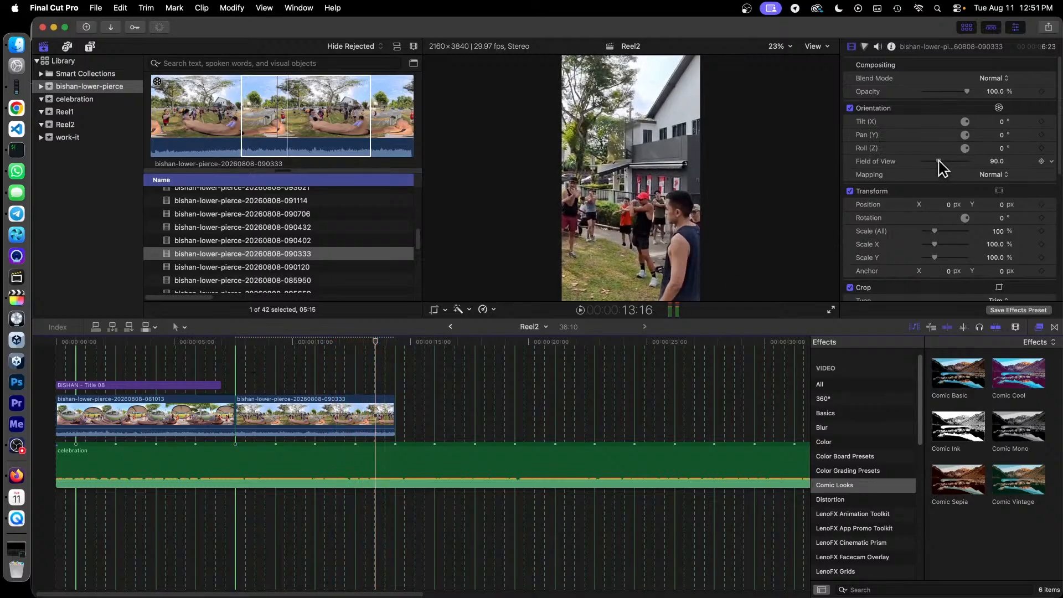
{"action": "left_click", "coordinate": [302, 423]}
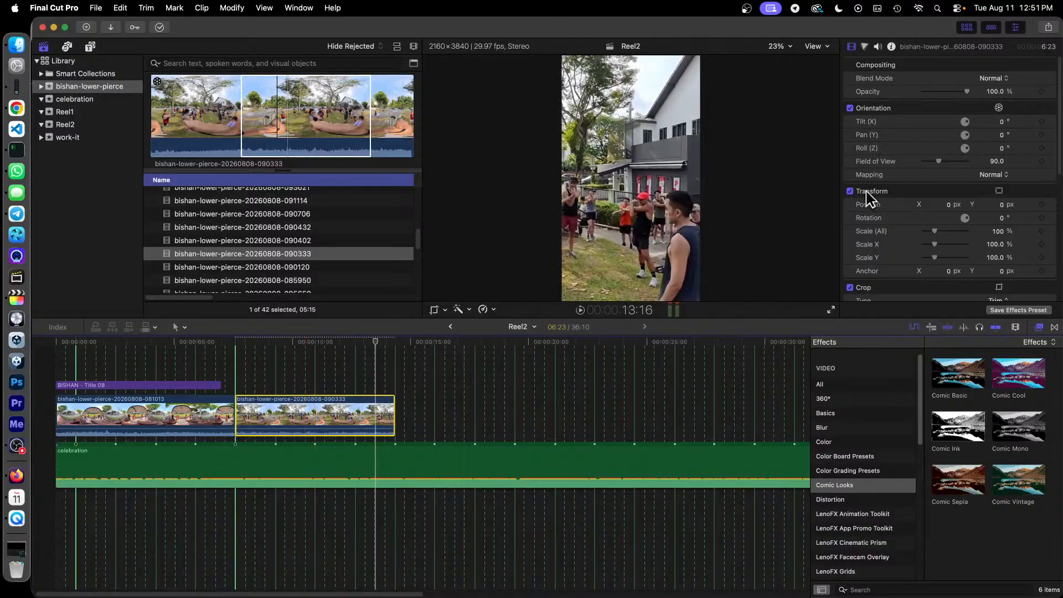
{"action": "mouse_move", "coordinate": [936, 161]}
{"action": "left_mouse_down"}
{"action": "mouse_move", "coordinate": [964, 162]}
{"action": "mouse_move", "coordinate": [955, 162]}
{"action": "left_mouse_up"}
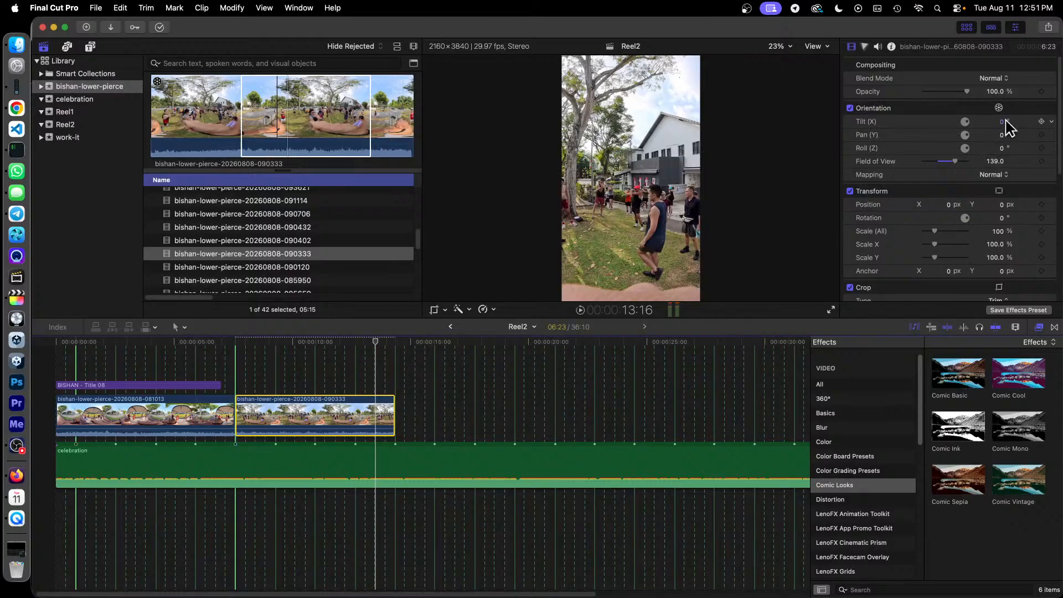
{"action": "left_click", "coordinate": [994, 136]}
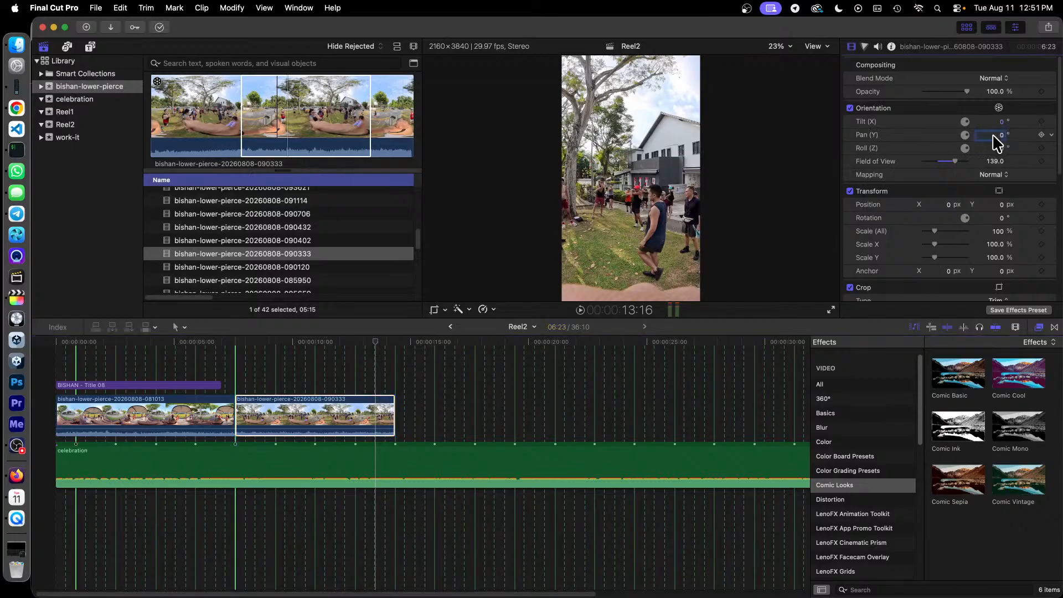
{"action": "left_click_drag", "start_coordinate": [1001, 135], "coordinate": [1001, 106]}
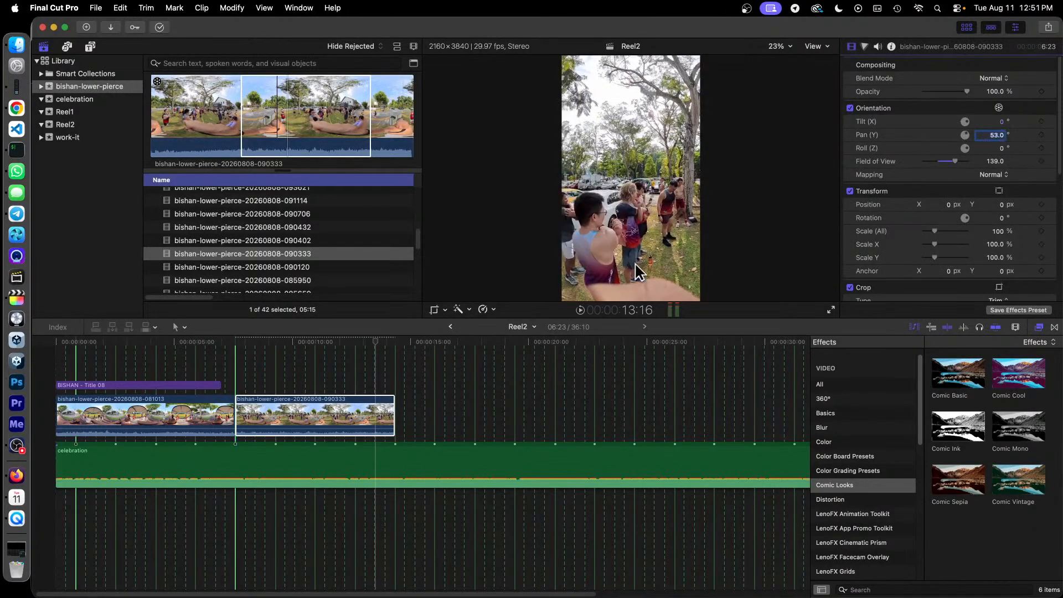
{"action": "left_click", "coordinate": [312, 410]}
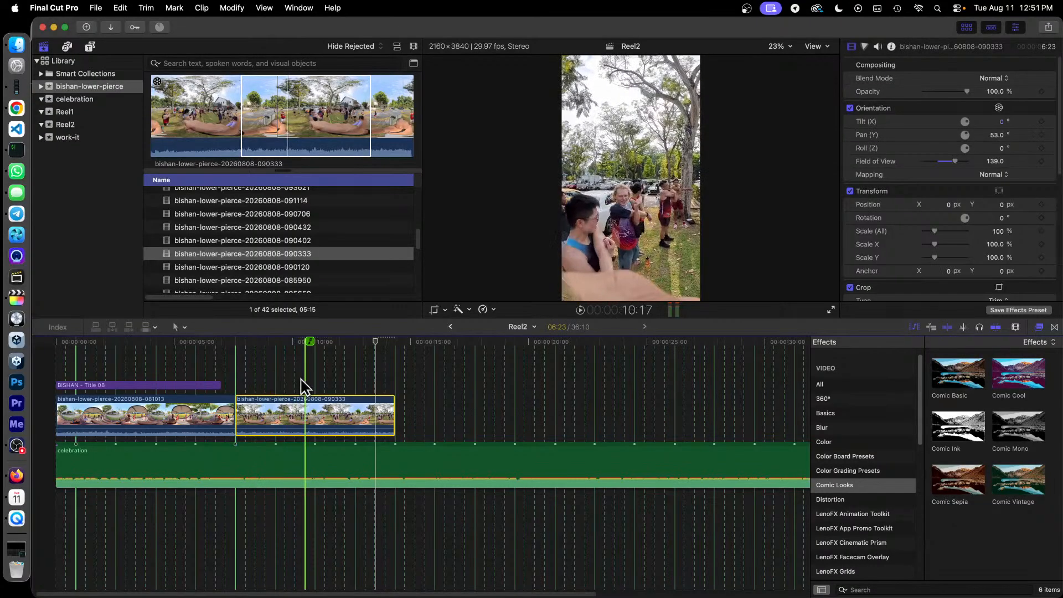
Look through the LenoFX Reels title templates, down to the Split Screen designs
{"action": "left_click", "coordinate": [92, 47]}
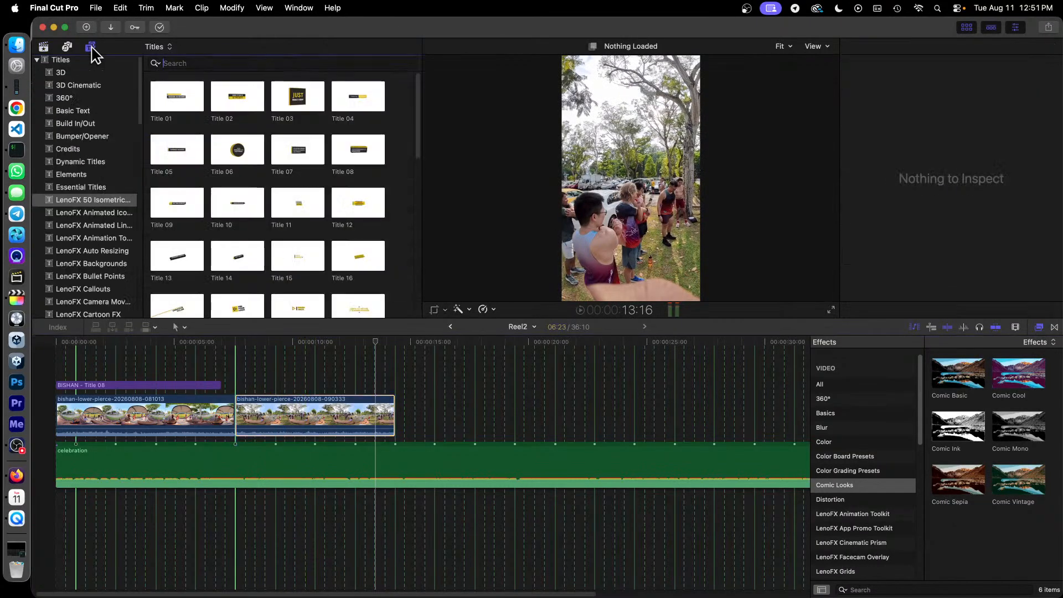
{"action": "scroll", "coordinate": [84, 221], "scroll_direction": "down", "scroll_amount": 8}
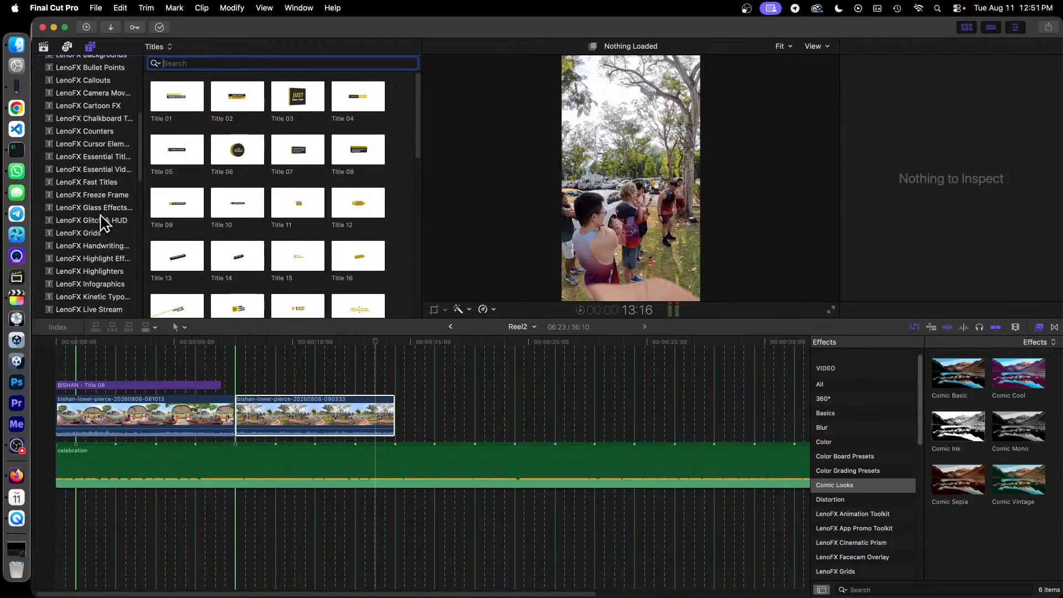
{"action": "scroll", "coordinate": [104, 247], "scroll_direction": "down", "scroll_amount": 10}
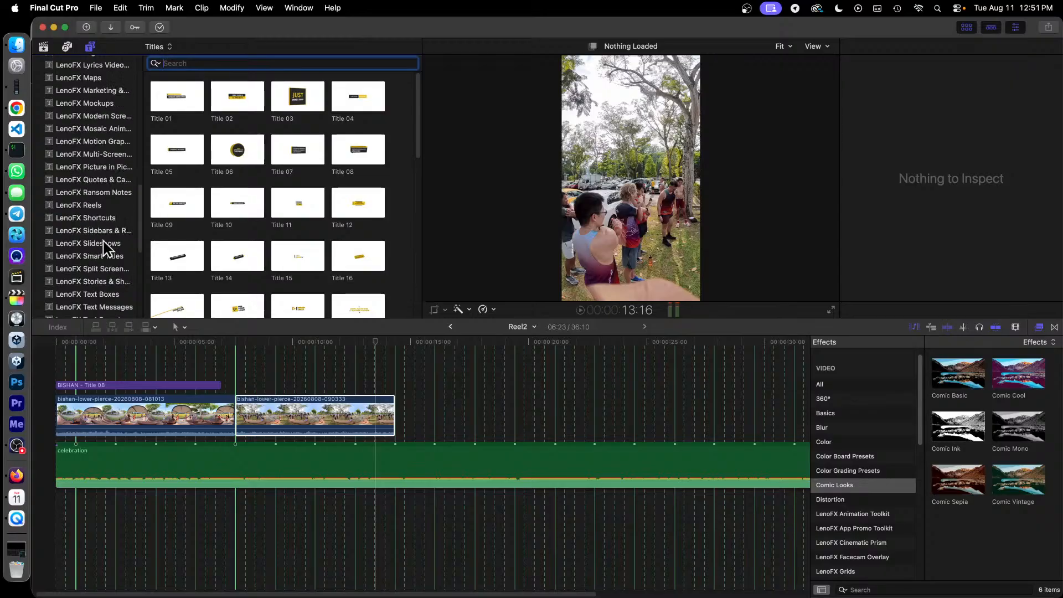
{"action": "left_click", "coordinate": [102, 206]}
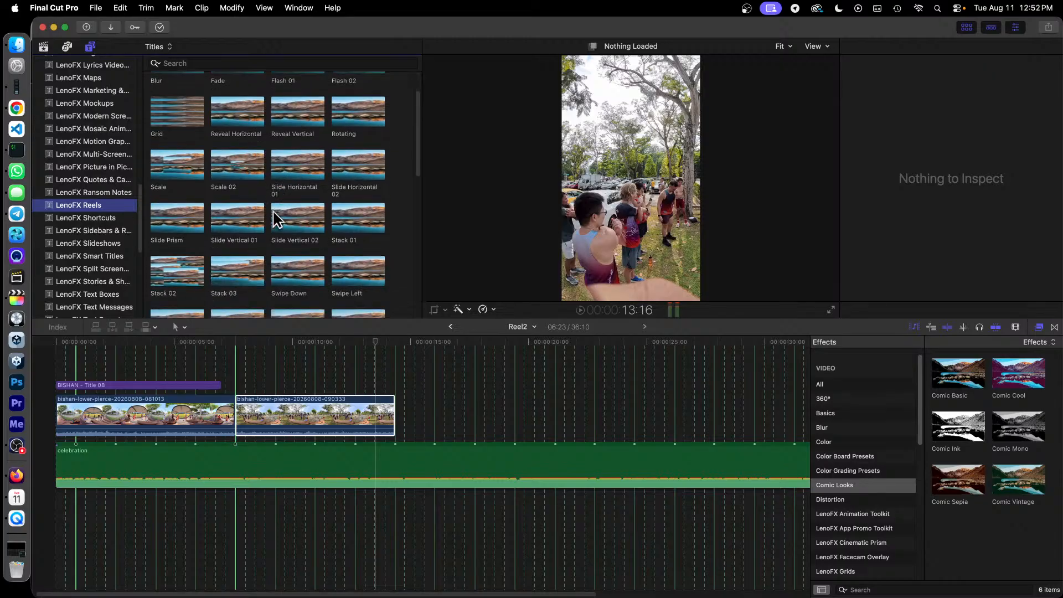
{"action": "scroll", "coordinate": [276, 219], "scroll_direction": "down", "scroll_amount": 5}
{"action": "scroll", "coordinate": [278, 220], "scroll_direction": "down", "scroll_amount": 2}
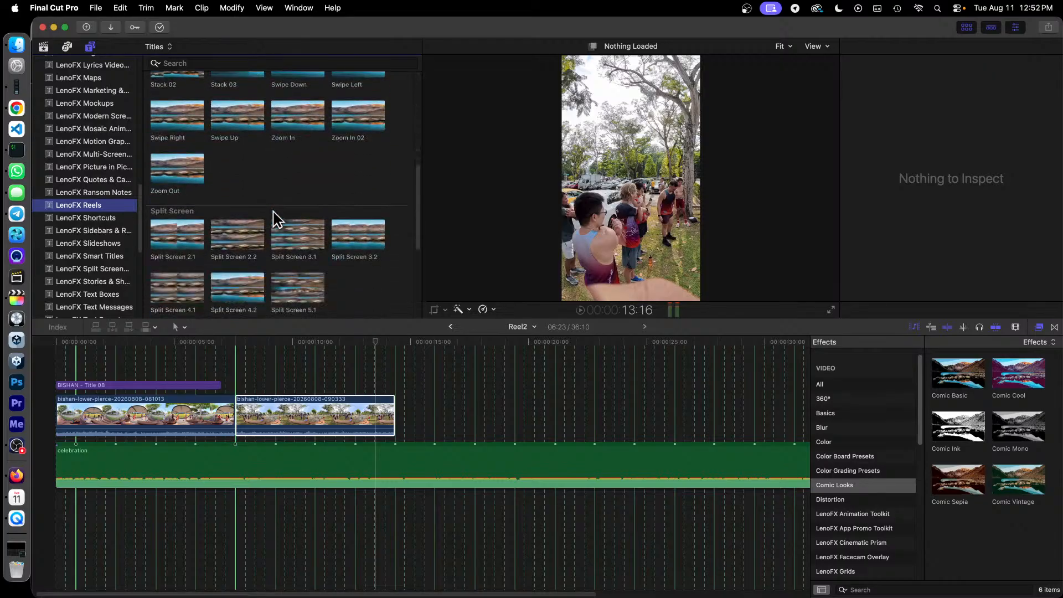
{"action": "scroll", "coordinate": [294, 218], "scroll_direction": "down", "scroll_amount": 1}
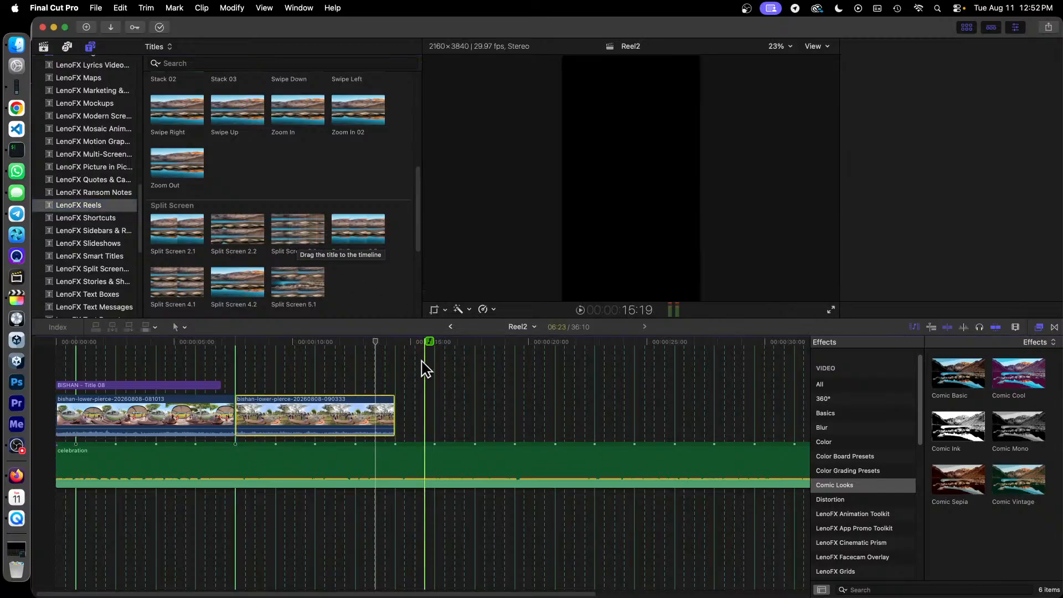
{"action": "left_click", "coordinate": [413, 366]}
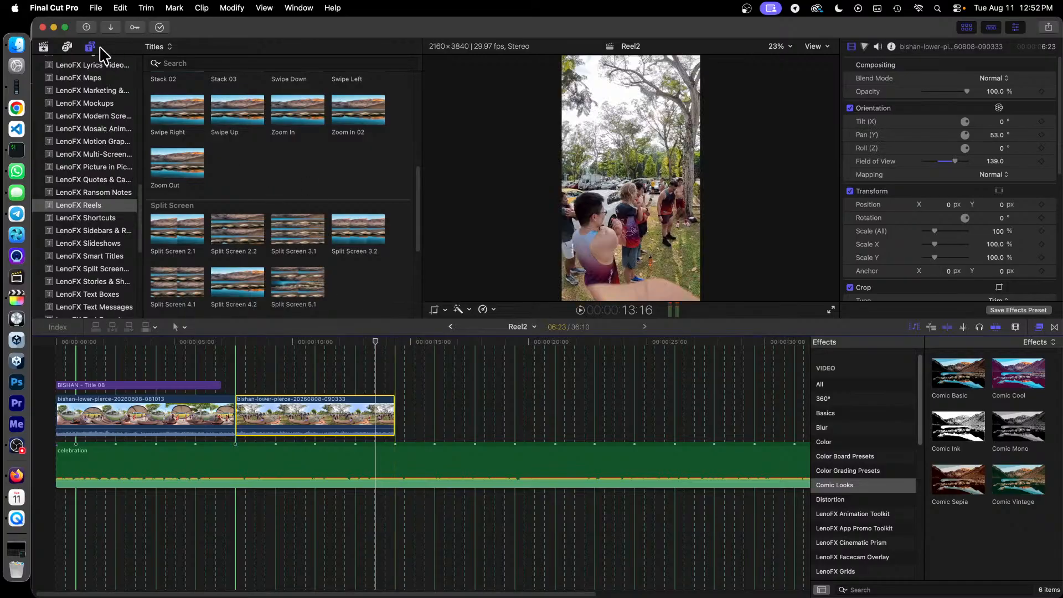
Preview the bishan-lower-pierce event's clips 090402, 090432, 090706 and 091114 as candidates for the third shot
{"action": "left_click", "coordinate": [44, 47]}
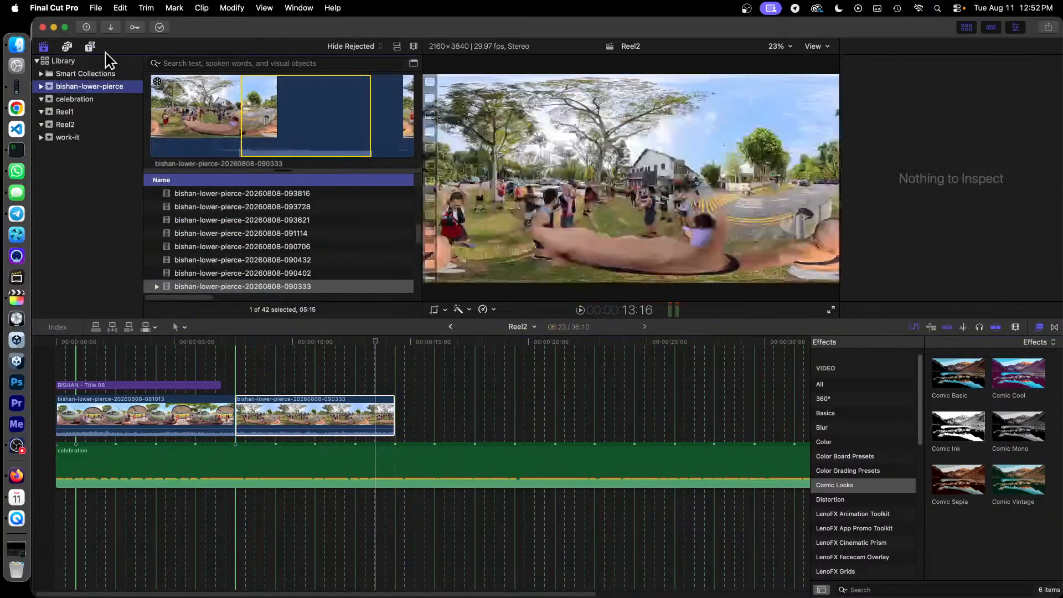
{"action": "left_click", "coordinate": [304, 273]}
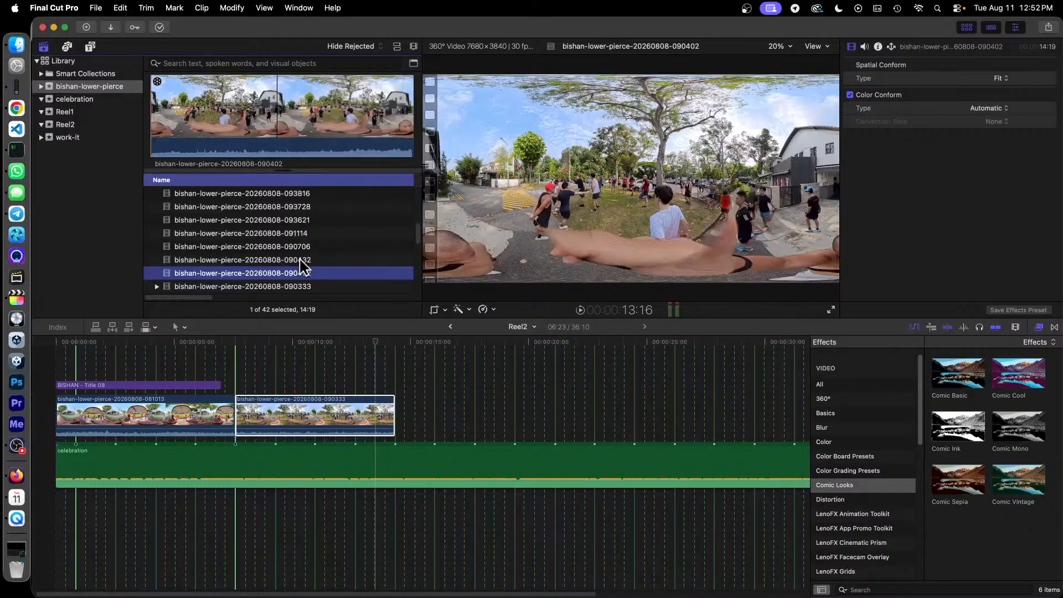
{"action": "left_click", "coordinate": [302, 259]}
{"action": "left_click", "coordinate": [300, 248]}
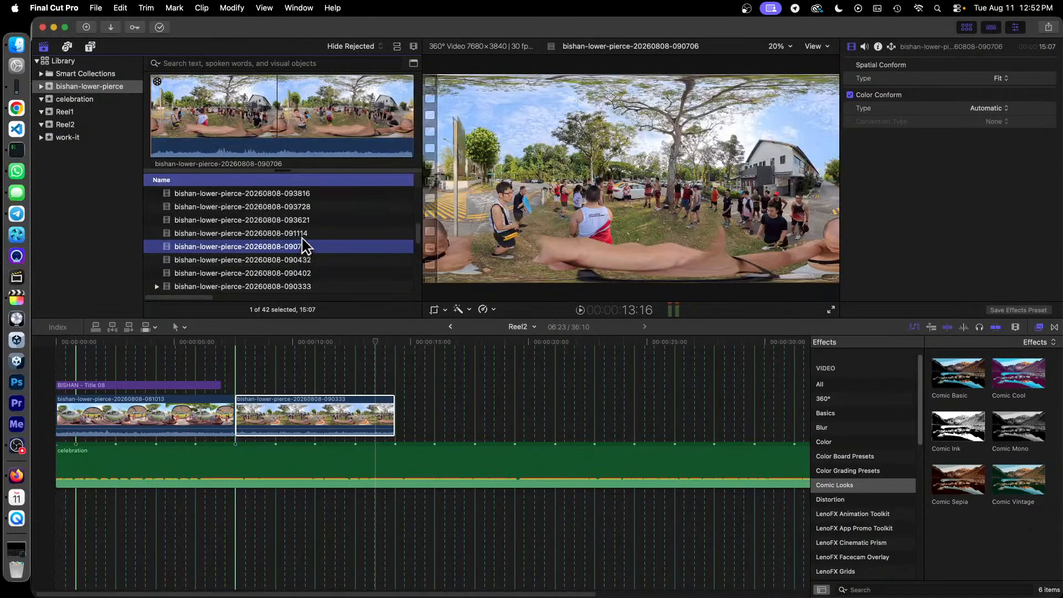
{"action": "left_click", "coordinate": [303, 234]}
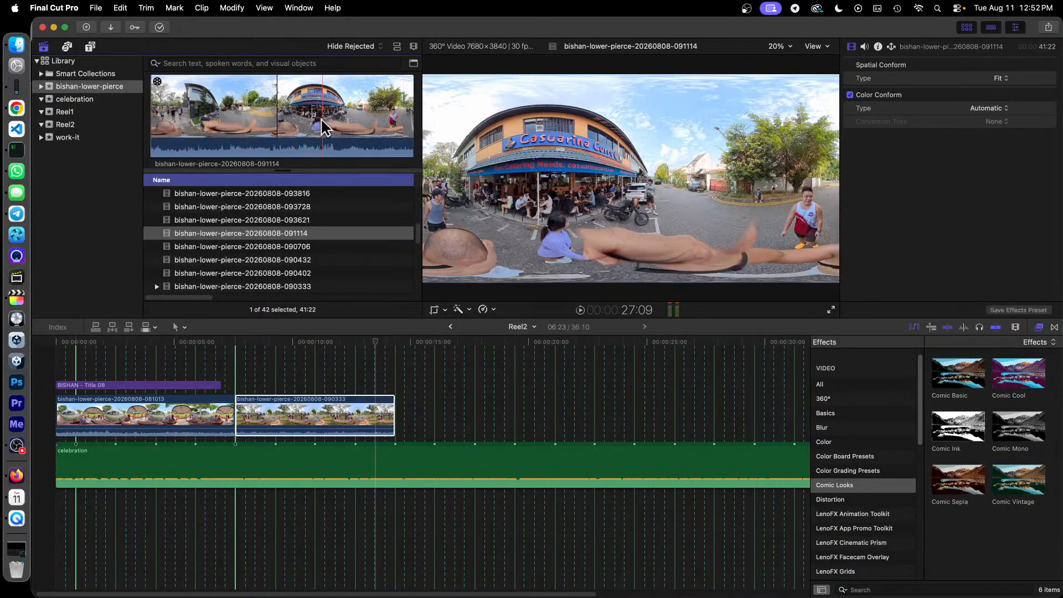
{"action": "left_click_drag", "start_coordinate": [324, 127], "coordinate": [396, 411]}
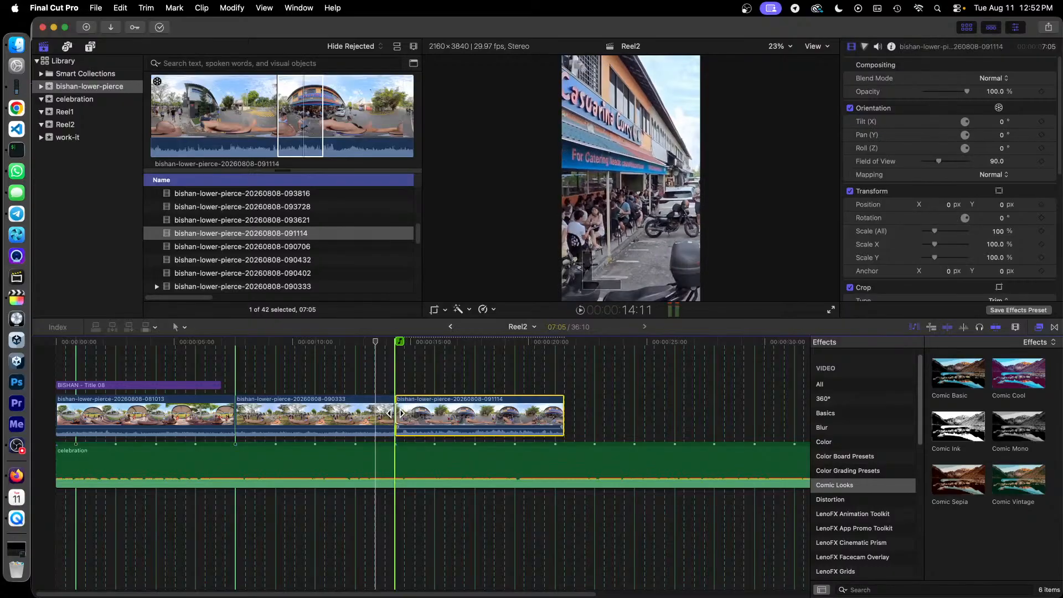
{"action": "left_click_drag", "start_coordinate": [395, 412], "coordinate": [429, 416]}
{"action": "left_click_drag", "start_coordinate": [516, 415], "coordinate": [486, 414]}
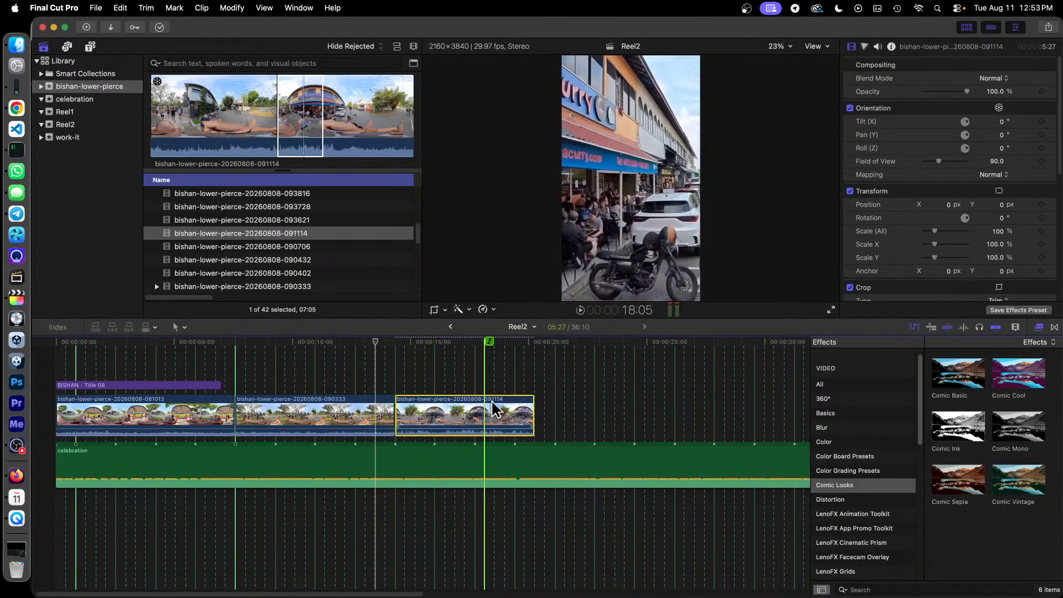
Reframe the third clip to face the approaching runners, with a Field of View of 168 and a Pan (Y) of 166.1°
{"action": "left_click_drag", "start_coordinate": [938, 161], "coordinate": [941, 160]}
{"action": "left_click", "coordinate": [452, 342]}
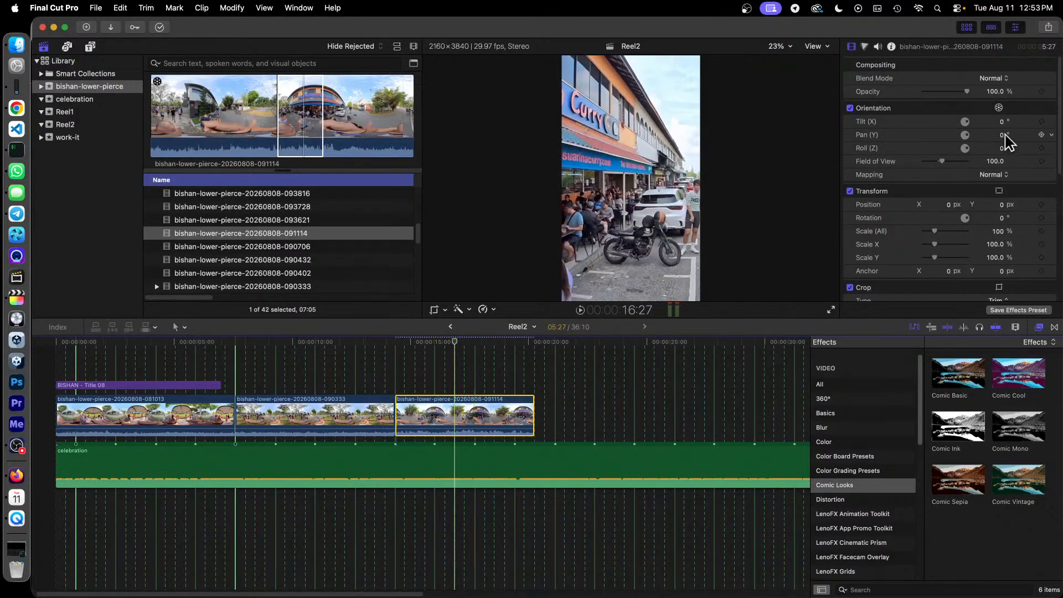
{"action": "left_click_drag", "start_coordinate": [941, 161], "coordinate": [965, 161]}
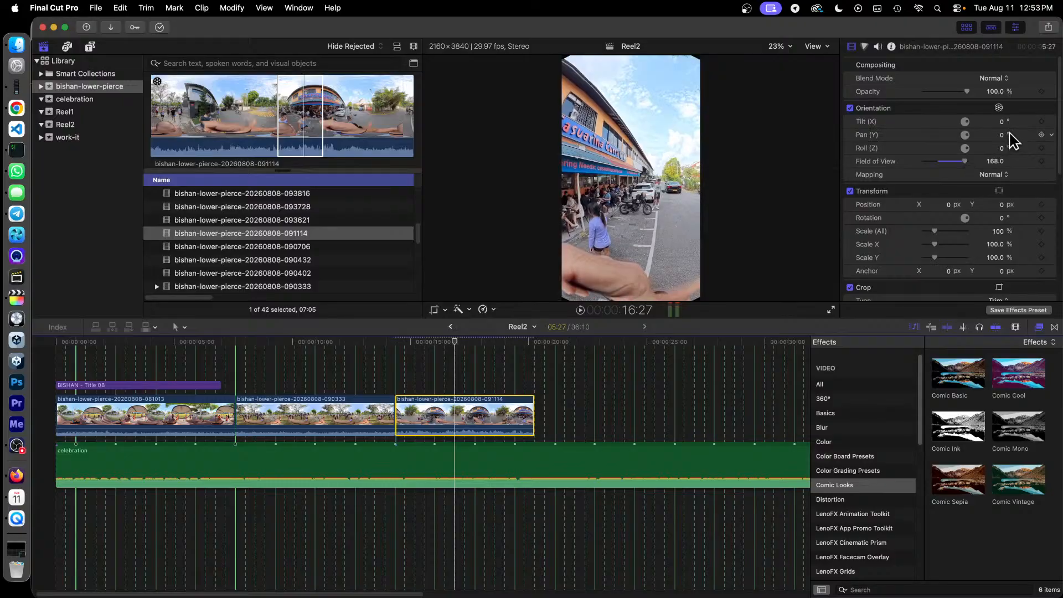
{"action": "mouse_move", "coordinate": [996, 134]}
{"action": "left_mouse_down"}
{"action": "mouse_move", "coordinate": [1012, 134]}
{"action": "mouse_move", "coordinate": [1001, 134]}
{"action": "left_mouse_up"}
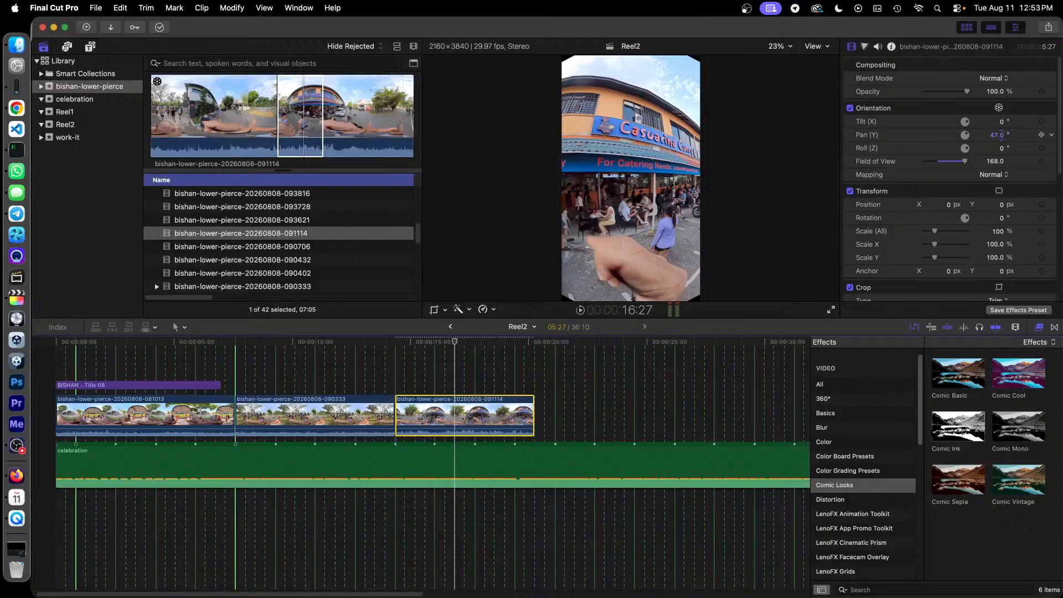
{"action": "left_click_drag", "start_coordinate": [1001, 135], "coordinate": [999, 135]}
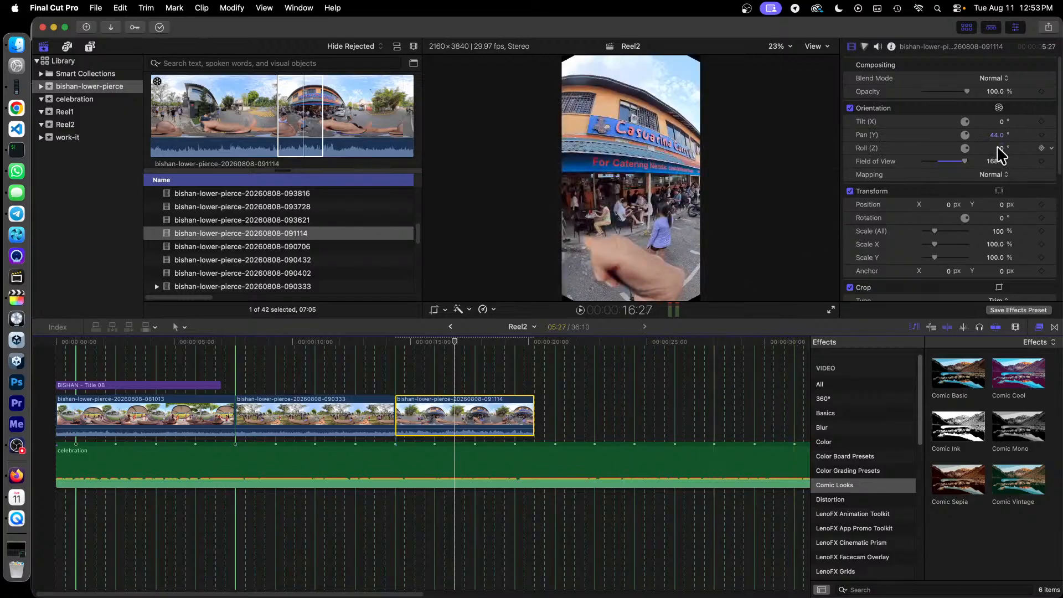
{"action": "left_click_drag", "start_coordinate": [996, 136], "coordinate": [995, 135]}
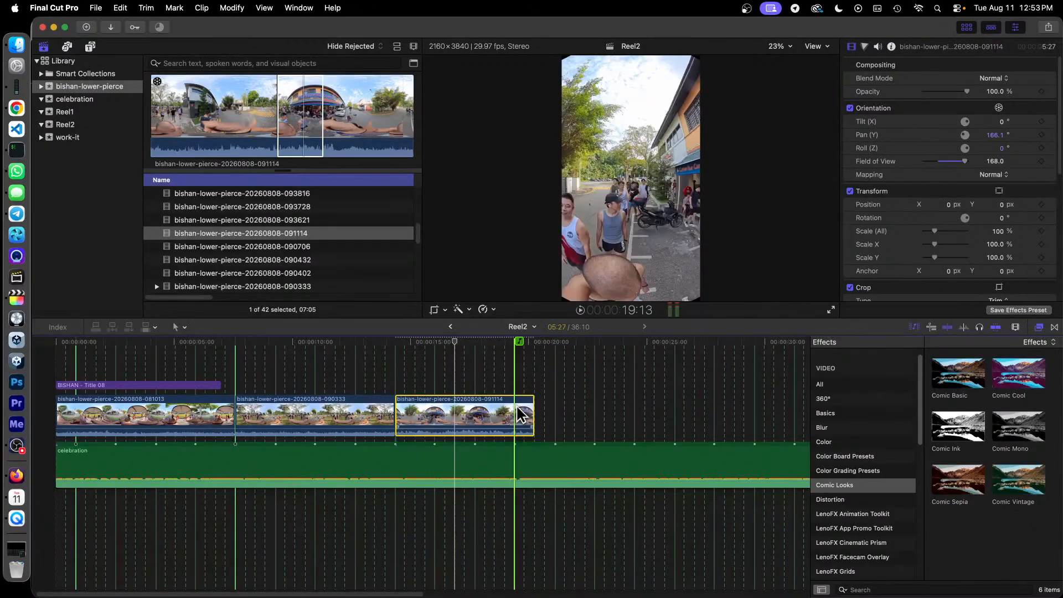
{"action": "left_click", "coordinate": [16, 445]}
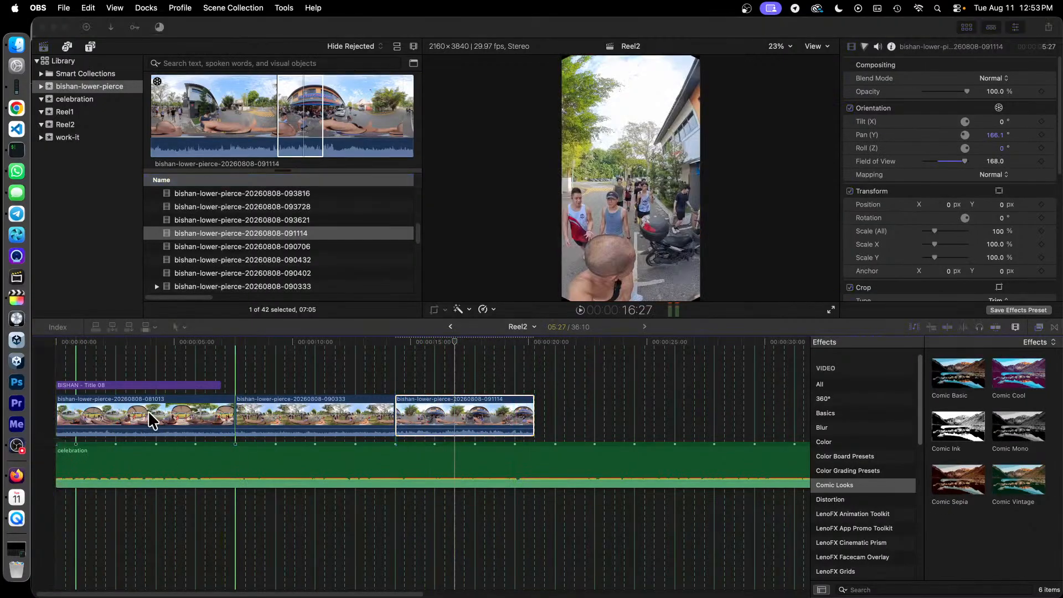
{"action": "left_click", "coordinate": [259, 25]}
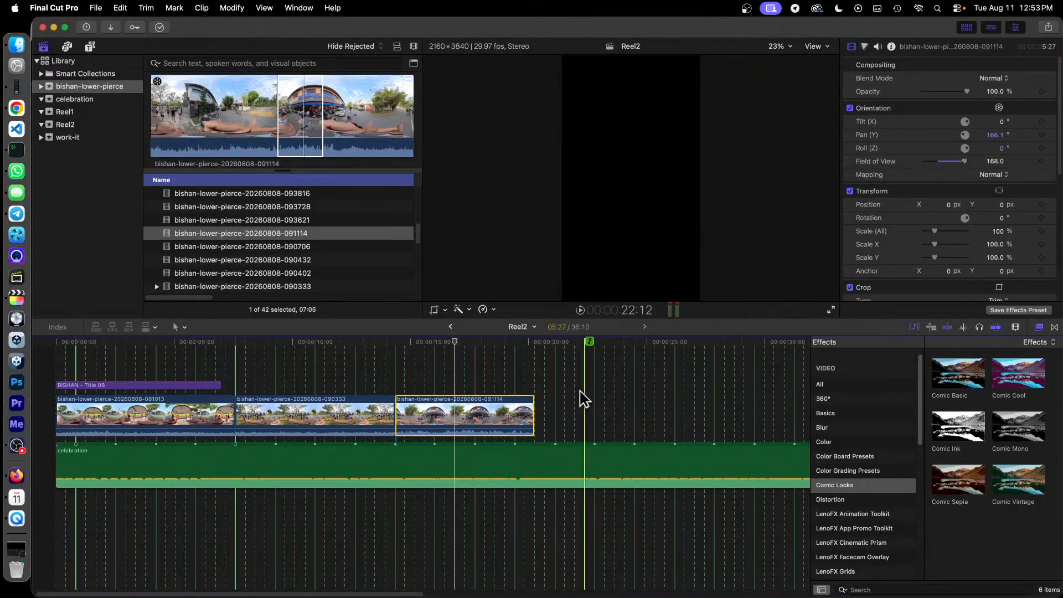
{"action": "left_click", "coordinate": [535, 346]}
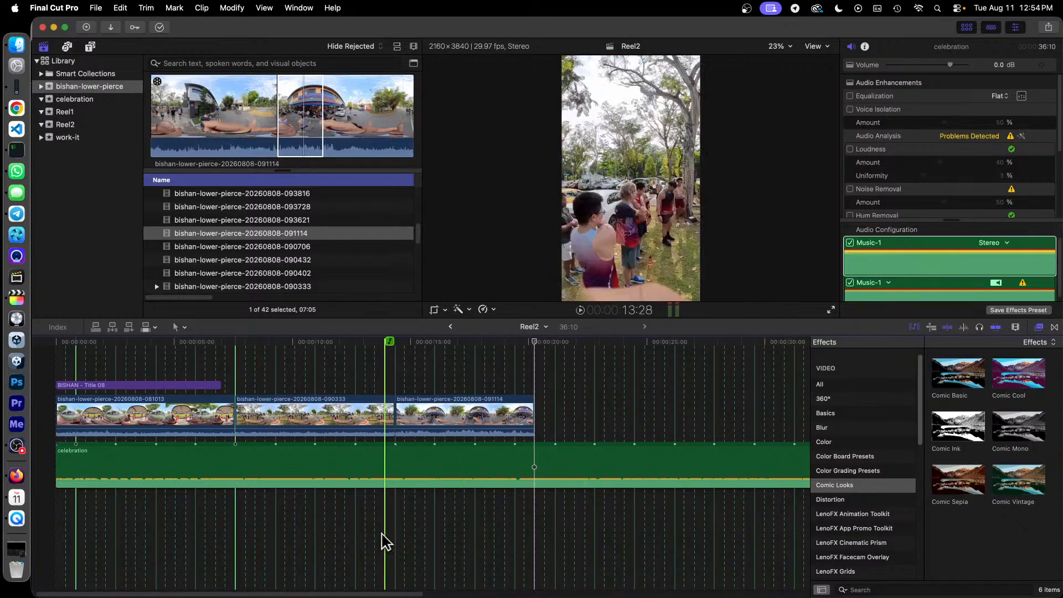
{"action": "mouse_move", "coordinate": [325, 594]}
{"action": "left_mouse_down"}
{"action": "mouse_move", "coordinate": [472, 594]}
{"action": "mouse_move", "coordinate": [311, 596]}
{"action": "left_mouse_up"}
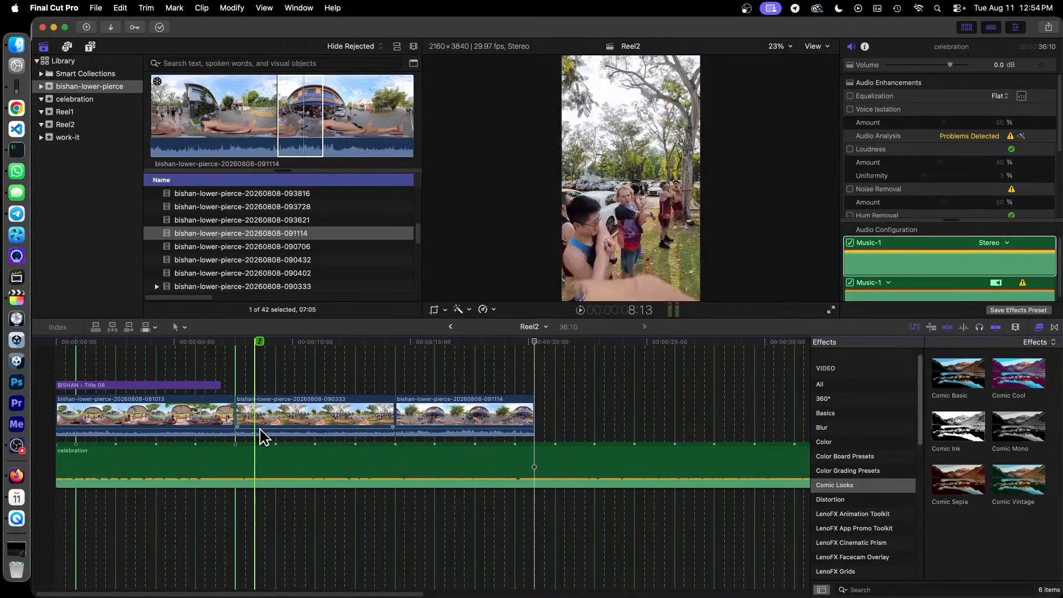
Trim the end of the second clip back one beat marker, and move the third clip up against it
{"action": "left_click", "coordinate": [350, 412]}
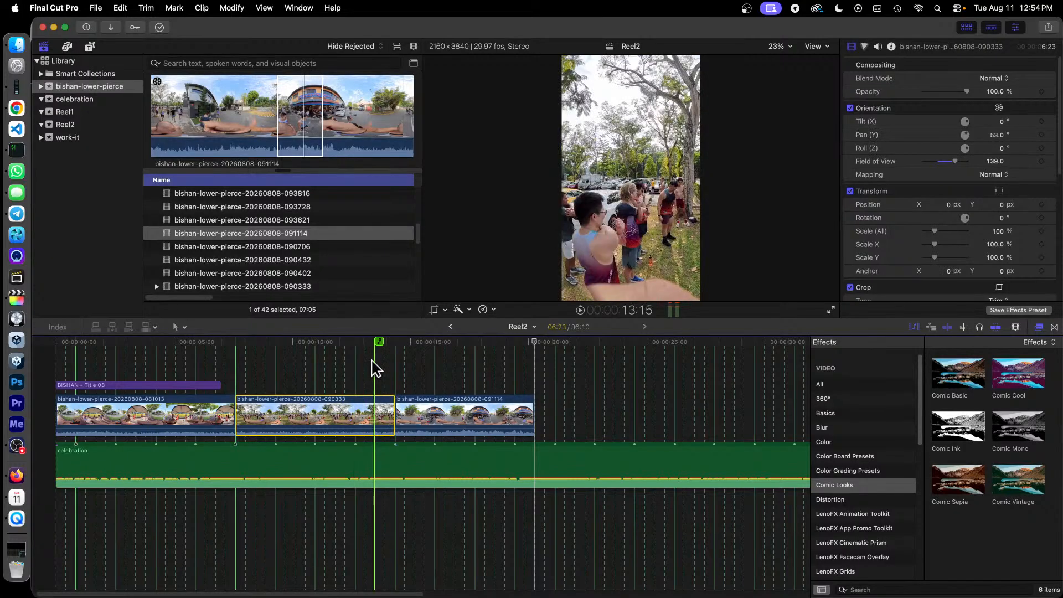
{"action": "left_click_drag", "start_coordinate": [394, 415], "coordinate": [355, 416]}
{"action": "left_click_drag", "start_coordinate": [480, 416], "coordinate": [442, 415]}
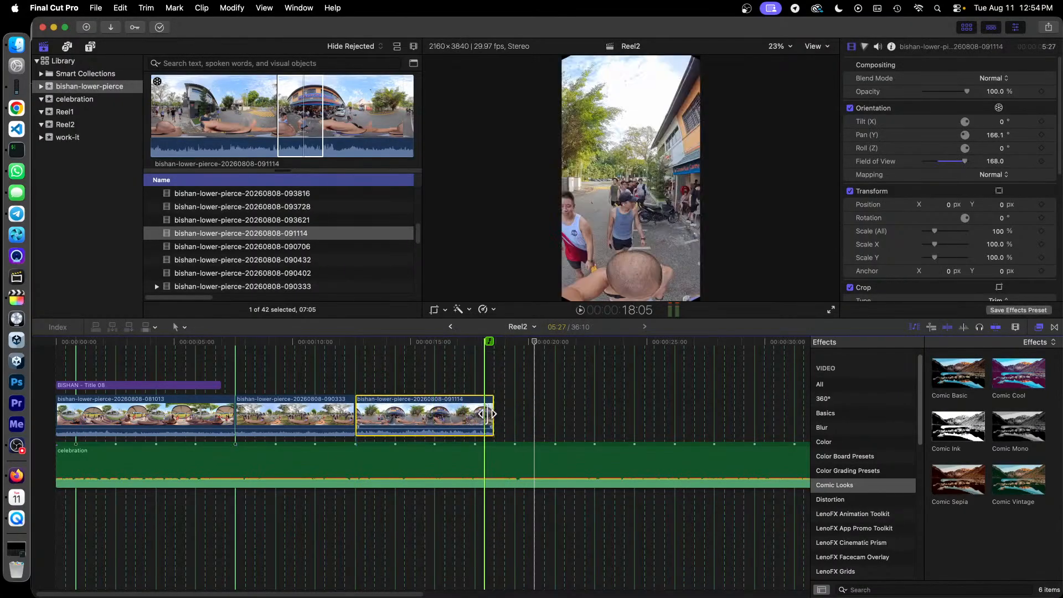
Trim the end of the third clip to the beat marker at 17:22, leaving it 5:02 long, and park the playhead there
{"action": "left_click_drag", "start_coordinate": [493, 414], "coordinate": [474, 412]}
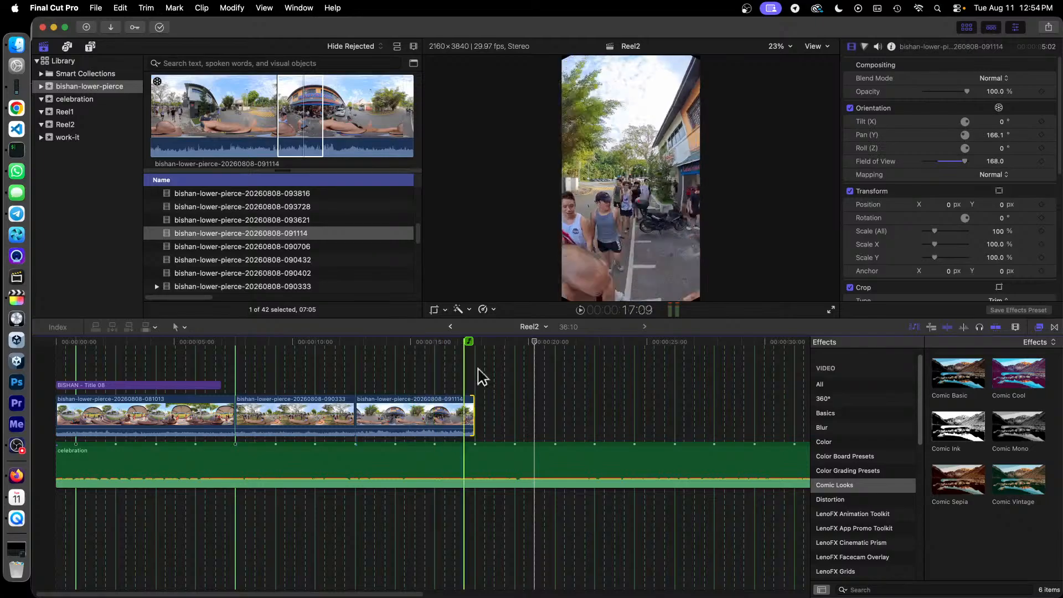
{"action": "left_click", "coordinate": [476, 342]}
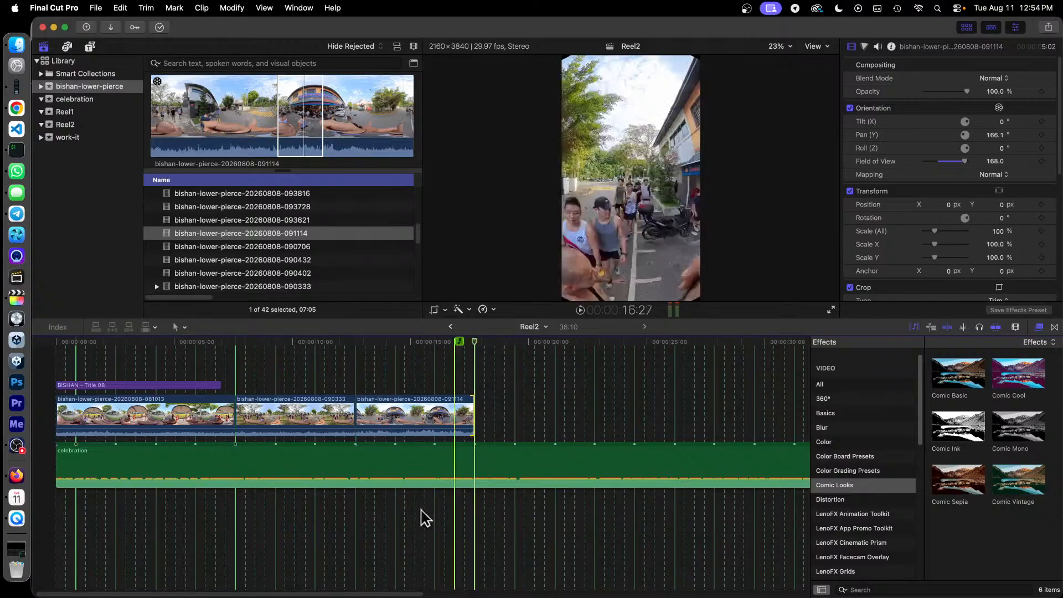
{"action": "left_click_drag", "start_coordinate": [387, 593], "coordinate": [476, 595]}
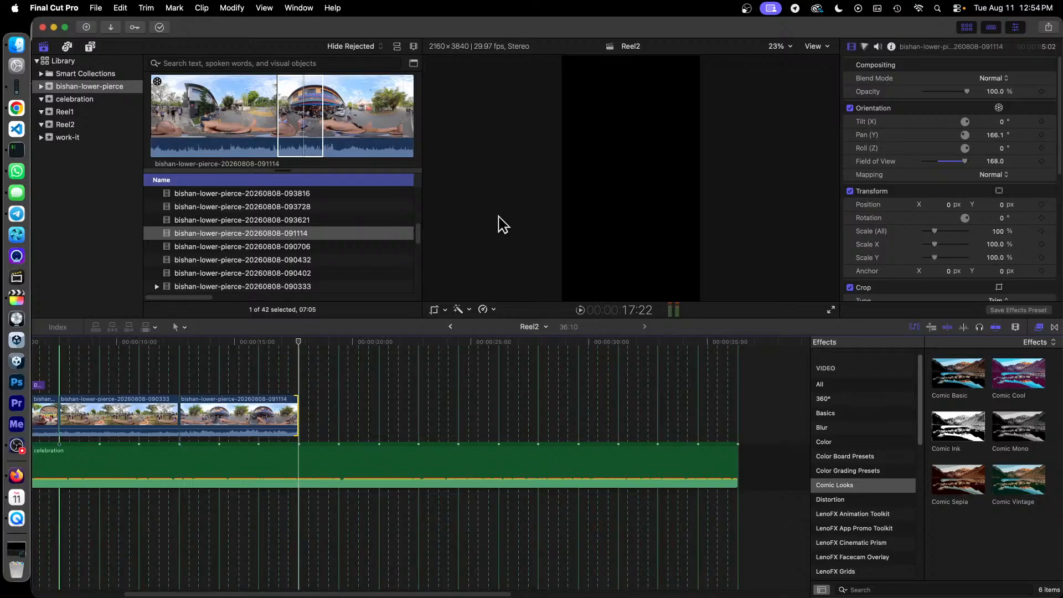
{"action": "left_click", "coordinate": [300, 220]}
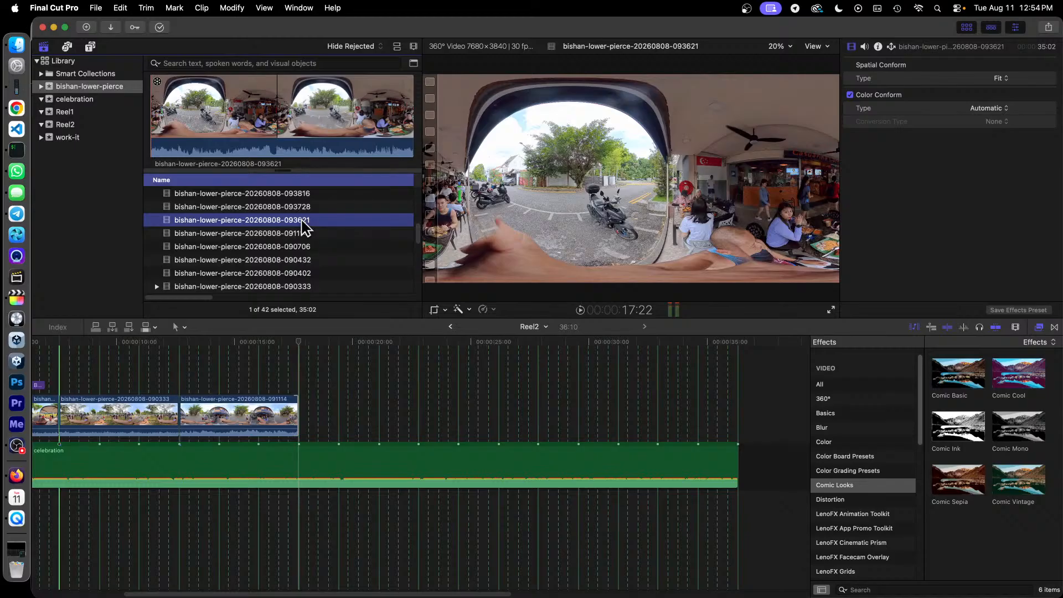
{"action": "left_click_drag", "start_coordinate": [302, 221], "coordinate": [304, 423]}
{"action": "left_click", "coordinate": [379, 424]}
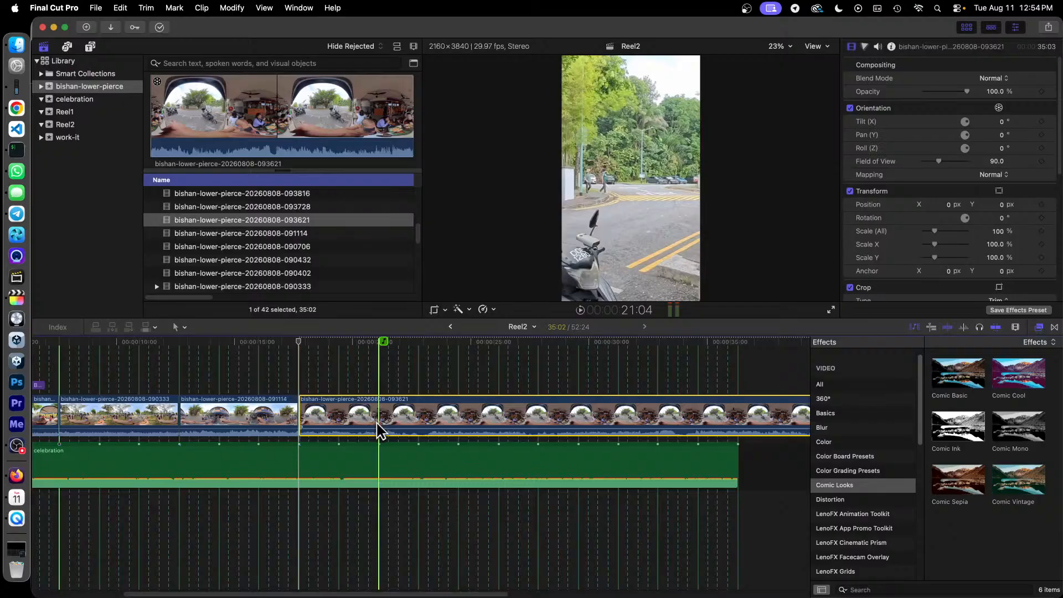
{"action": "left_click", "coordinate": [398, 415]}
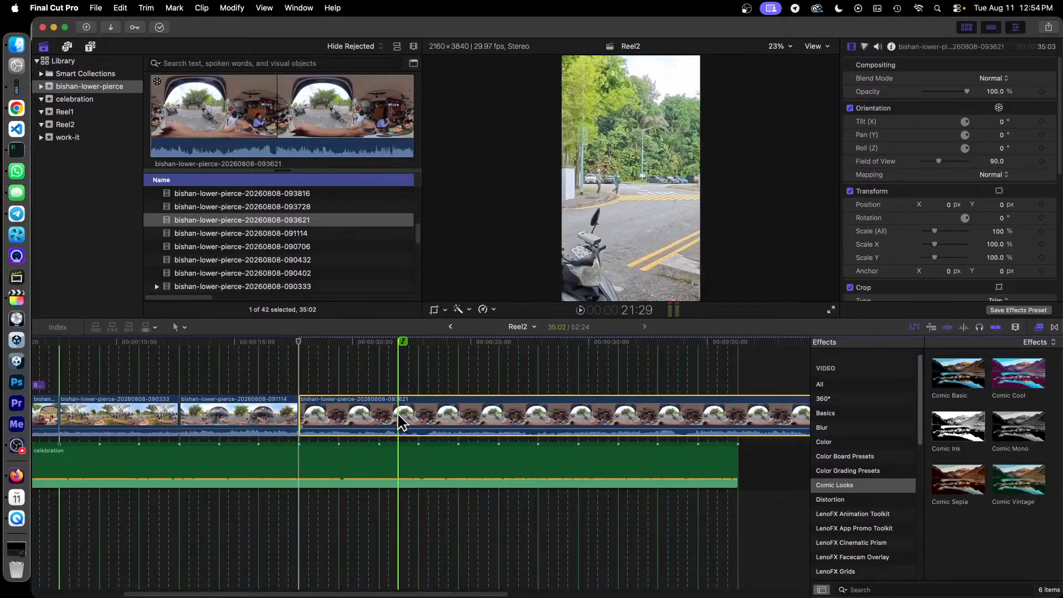
{"action": "left_click", "coordinate": [447, 413]}
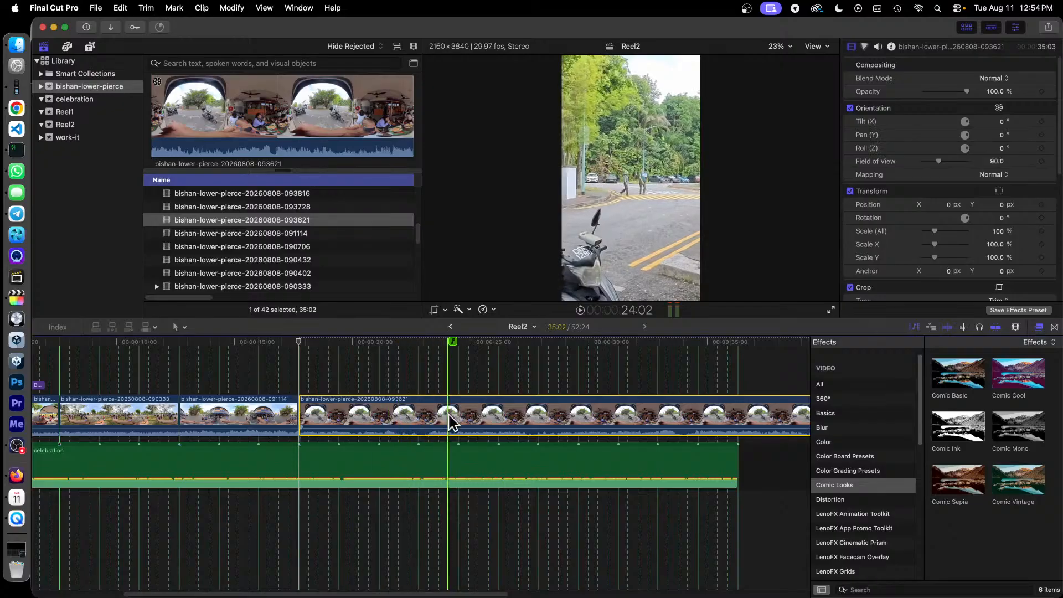
{"action": "key", "text": "Delete"}
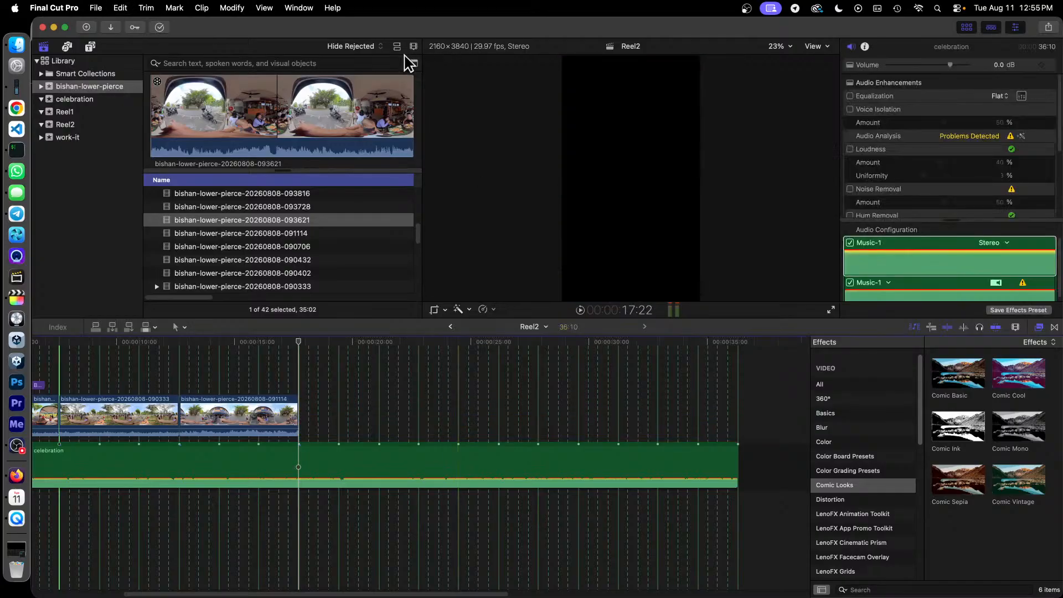
{"action": "left_click_drag", "start_coordinate": [255, 111], "coordinate": [305, 421]}
{"action": "scroll", "coordinate": [325, 227], "scroll_direction": "up", "scroll_amount": 2}
{"action": "scroll", "coordinate": [326, 232], "scroll_direction": "up", "scroll_amount": 1}
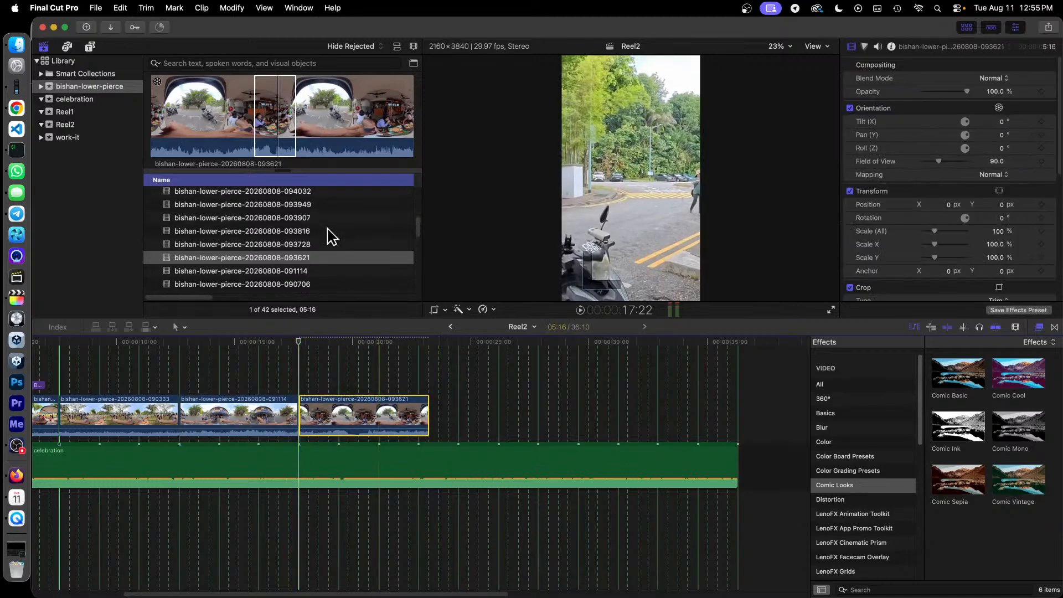
{"action": "scroll", "coordinate": [331, 237], "scroll_direction": "up", "scroll_amount": 2}
{"action": "scroll", "coordinate": [330, 237], "scroll_direction": "up", "scroll_amount": 3}
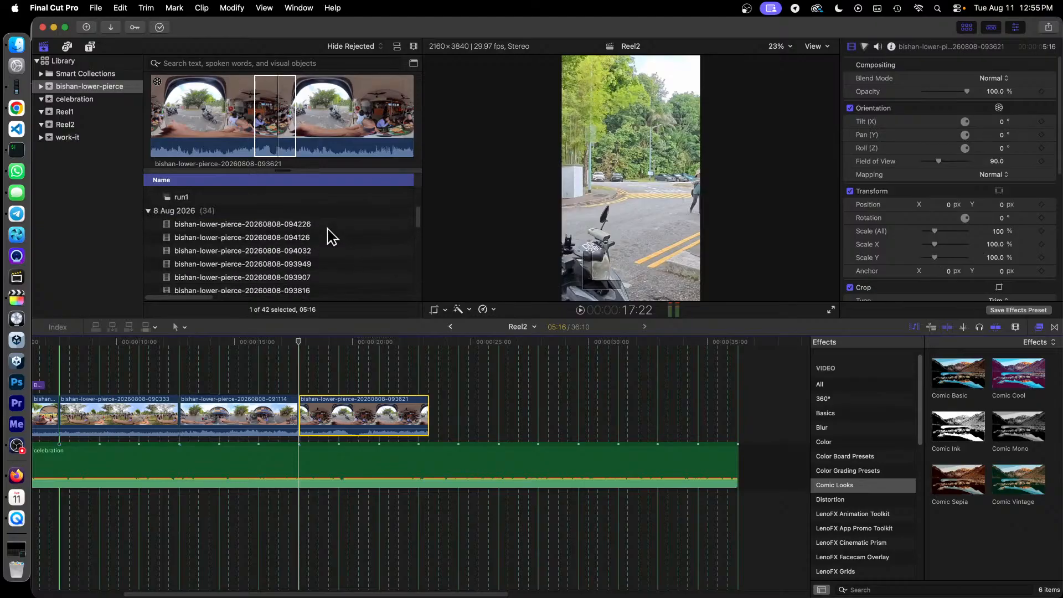
{"action": "scroll", "coordinate": [330, 237], "scroll_direction": "up", "scroll_amount": 1}
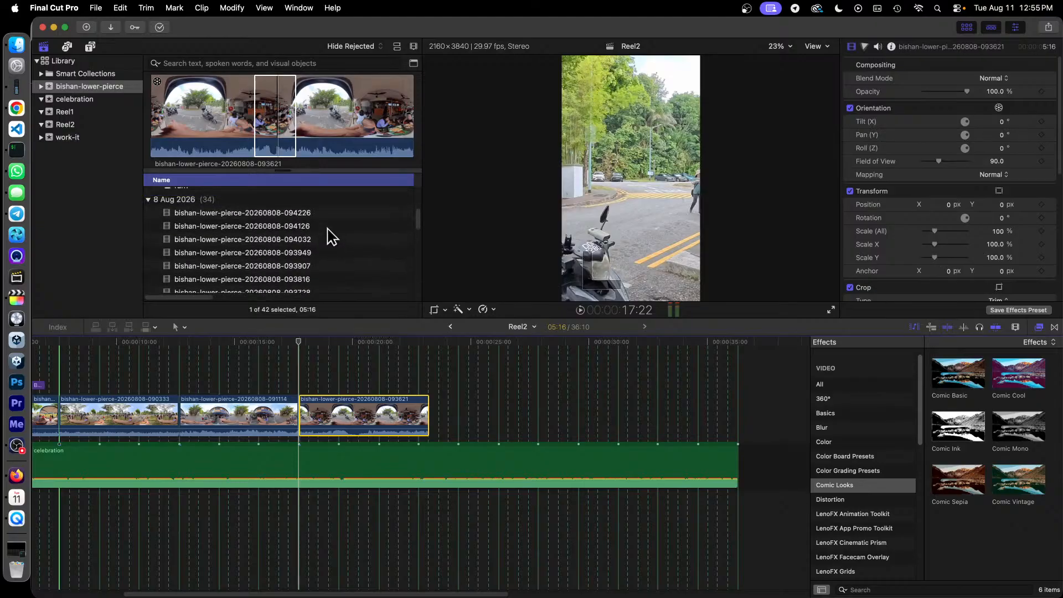
{"action": "scroll", "coordinate": [330, 237], "scroll_direction": "down", "scroll_amount": 4}
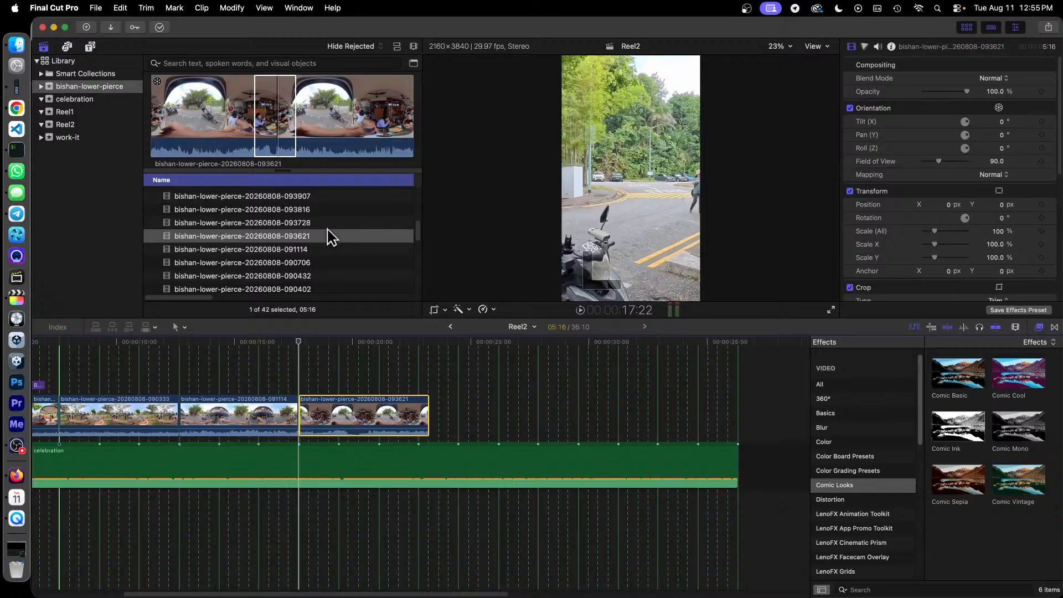
{"action": "scroll", "coordinate": [331, 237], "scroll_direction": "up", "scroll_amount": 1}
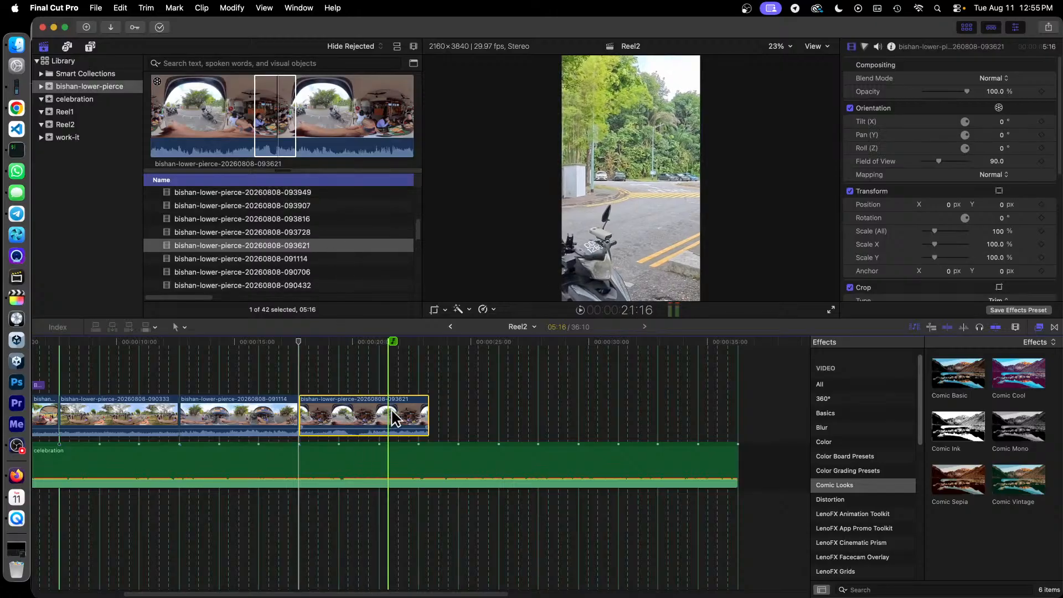
{"action": "left_click_drag", "start_coordinate": [427, 418], "coordinate": [417, 418]}
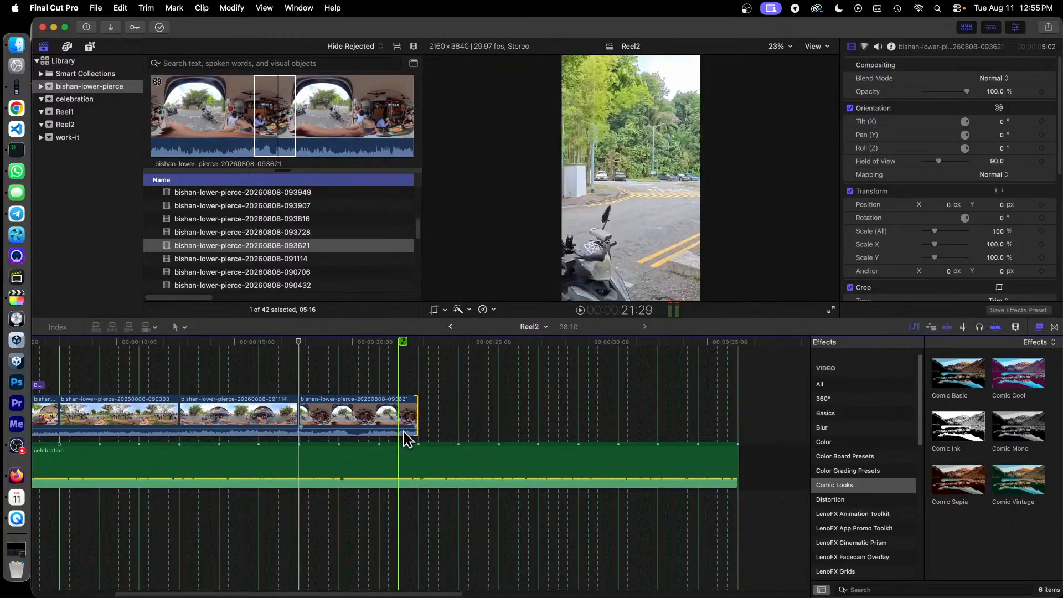
{"action": "scroll", "coordinate": [363, 260], "scroll_direction": "up", "scroll_amount": 5}
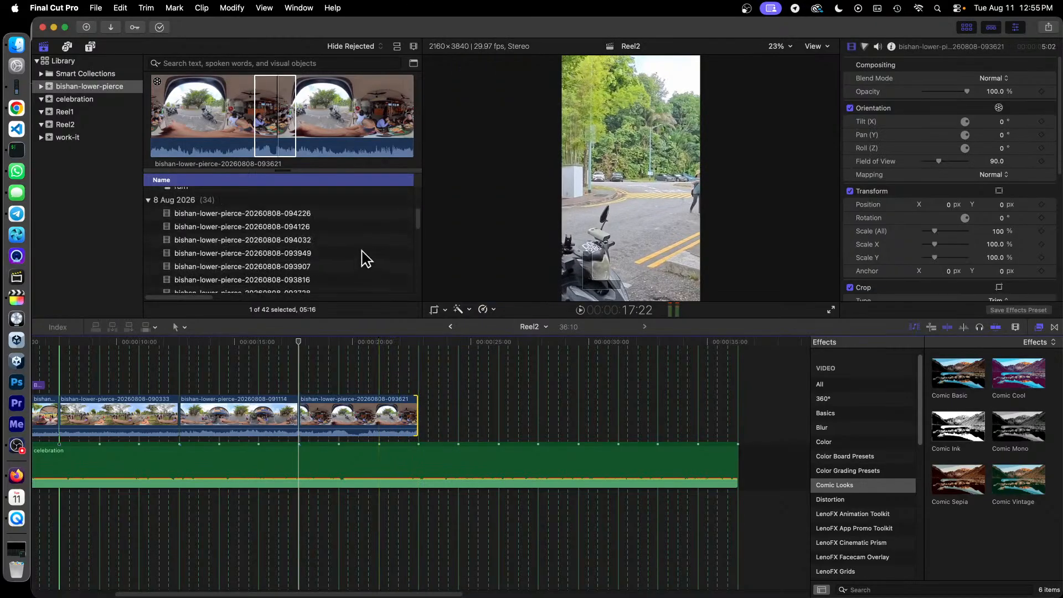
{"action": "left_click", "coordinate": [290, 214]}
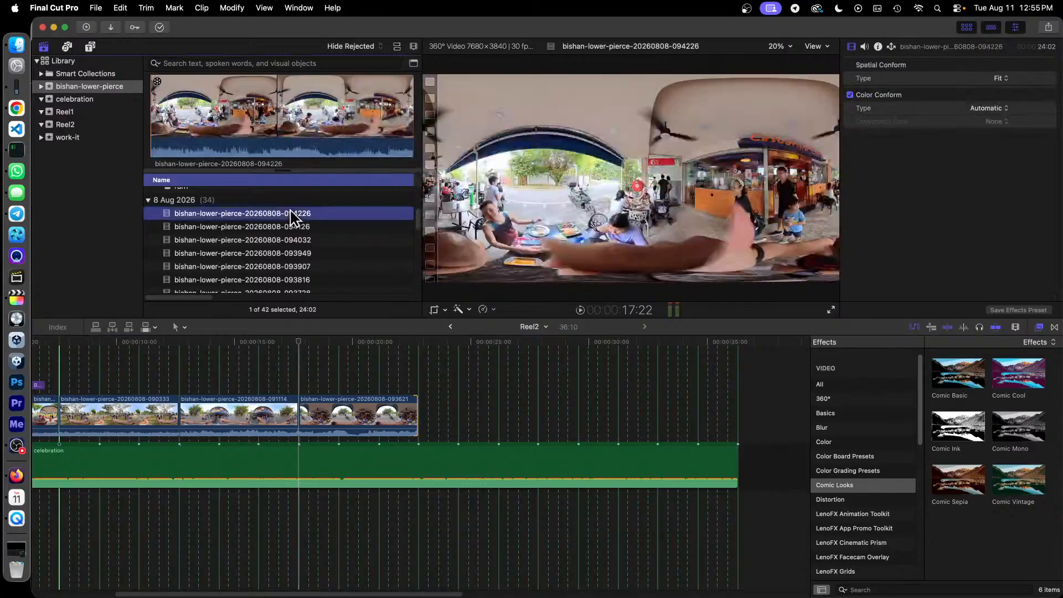
{"action": "left_click", "coordinate": [303, 224]}
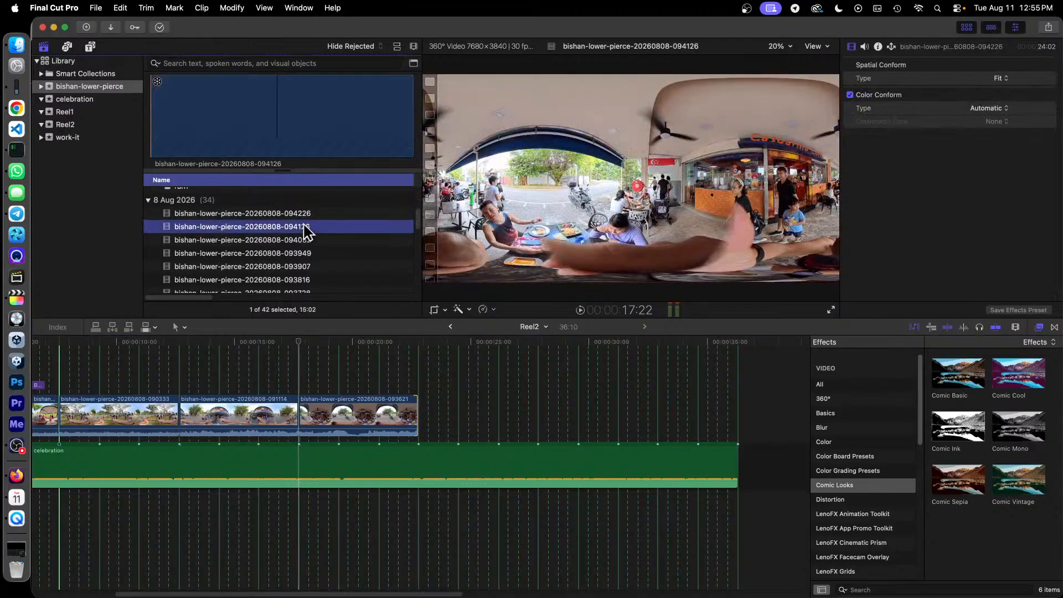
{"action": "left_click", "coordinate": [302, 217]}
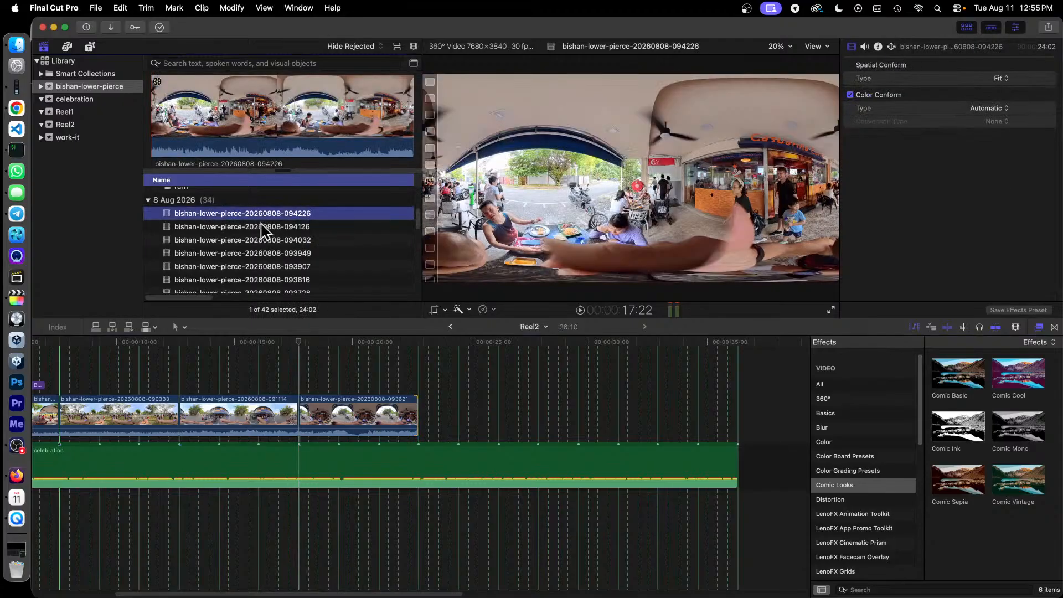
{"action": "left_click_drag", "start_coordinate": [226, 221], "coordinate": [285, 227]}
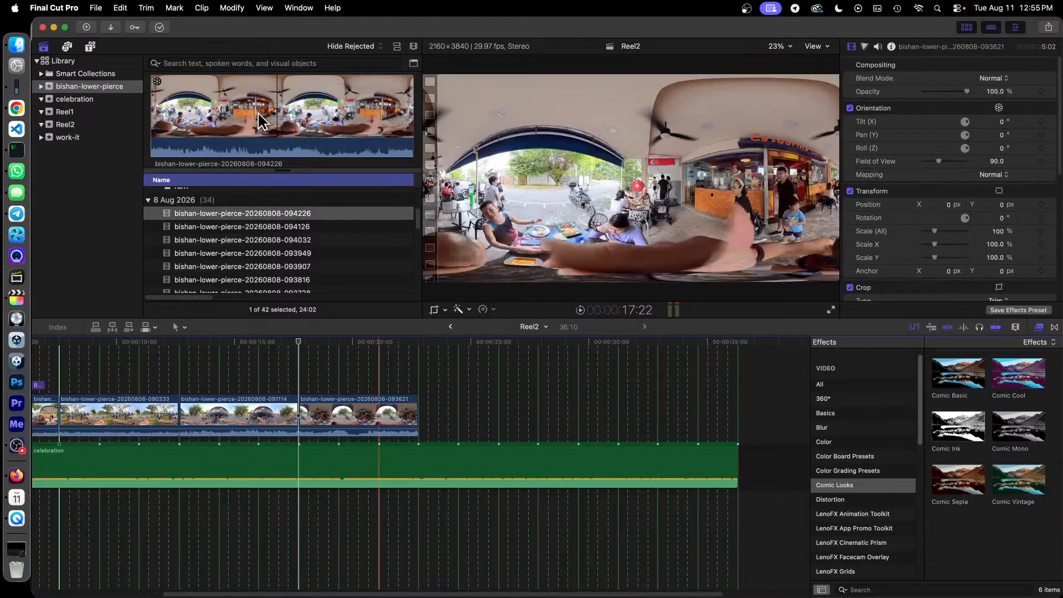
{"action": "left_click", "coordinate": [258, 111]}
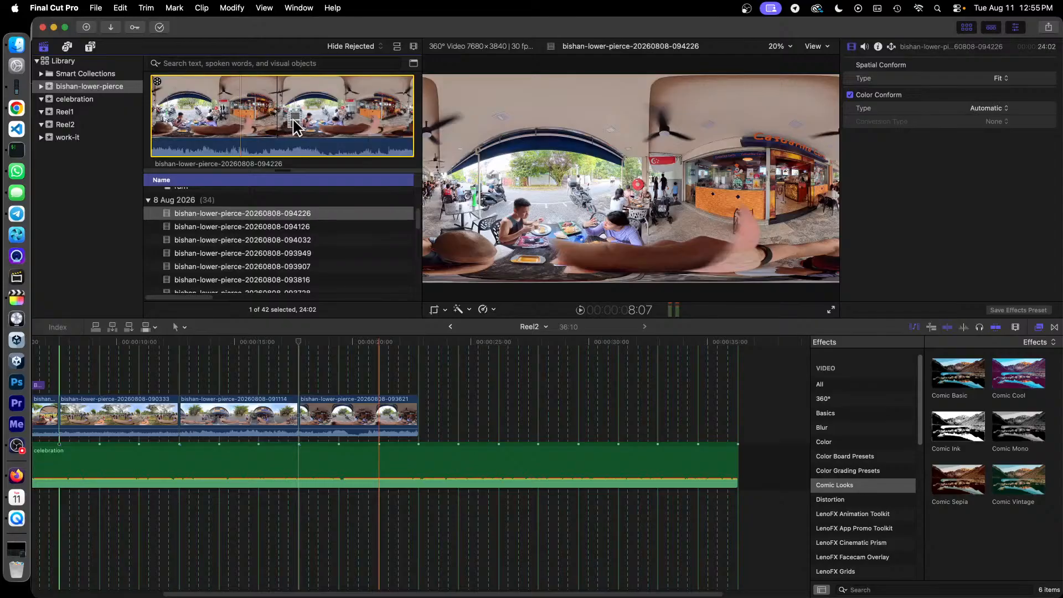
{"action": "left_click", "coordinate": [295, 215]}
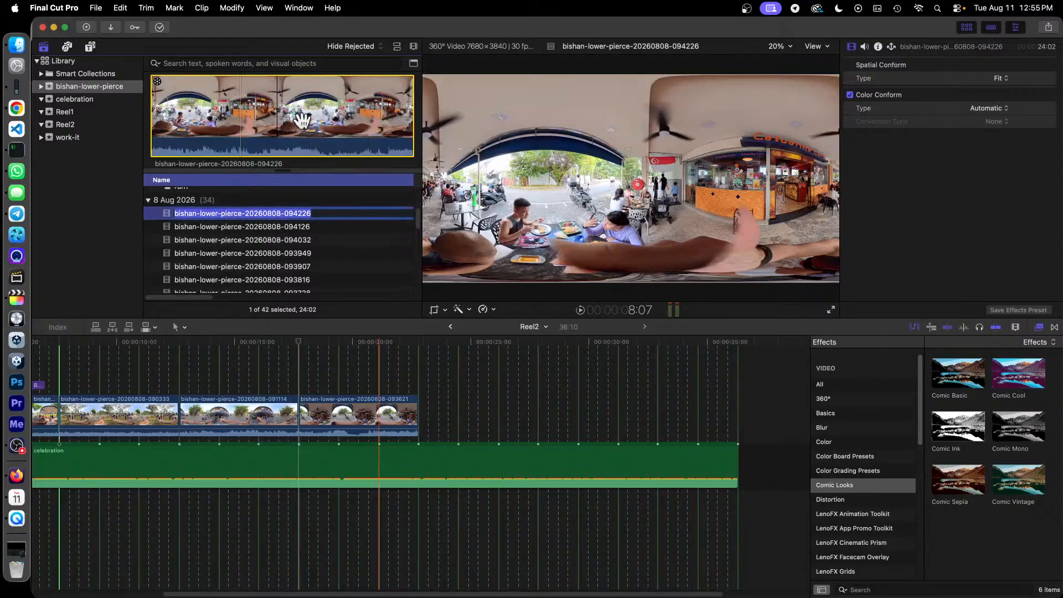
{"action": "left_click_drag", "start_coordinate": [303, 123], "coordinate": [259, 130]}
{"action": "left_click", "coordinate": [127, 140]}
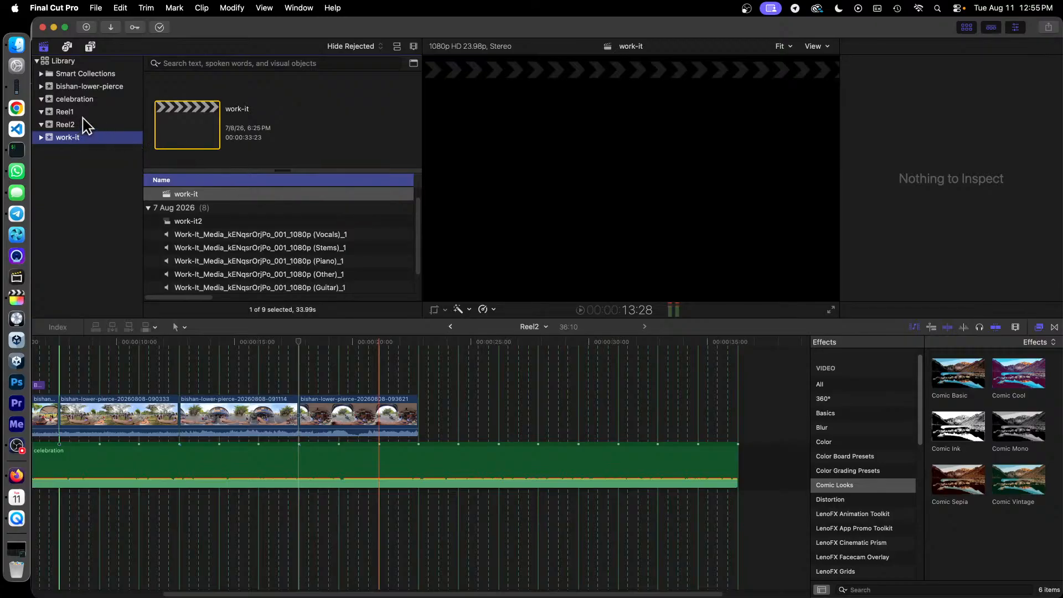
{"action": "left_click", "coordinate": [98, 86]}
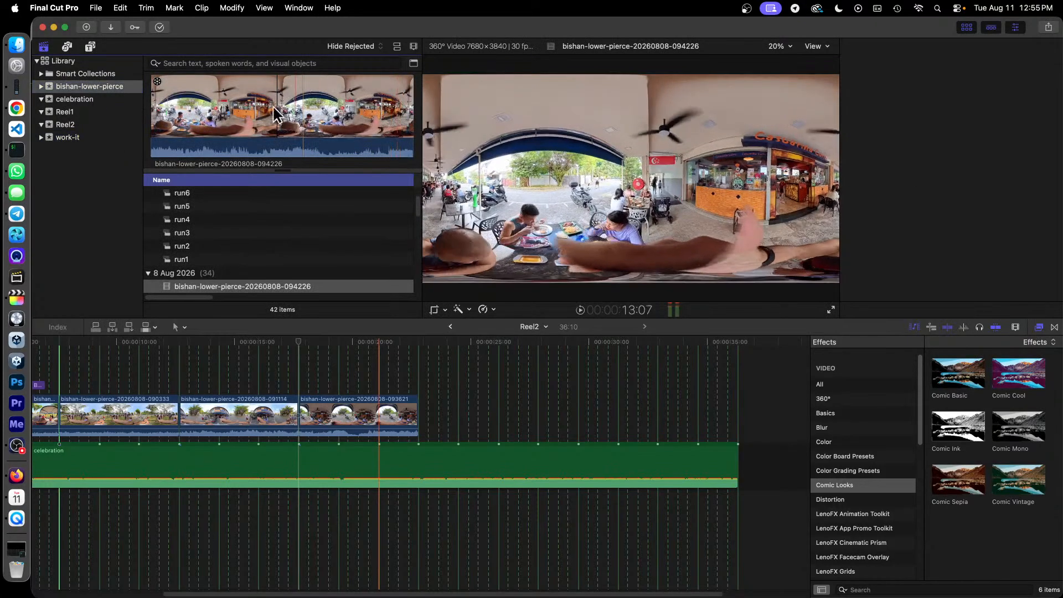
{"action": "left_click_drag", "start_coordinate": [297, 119], "coordinate": [365, 118]}
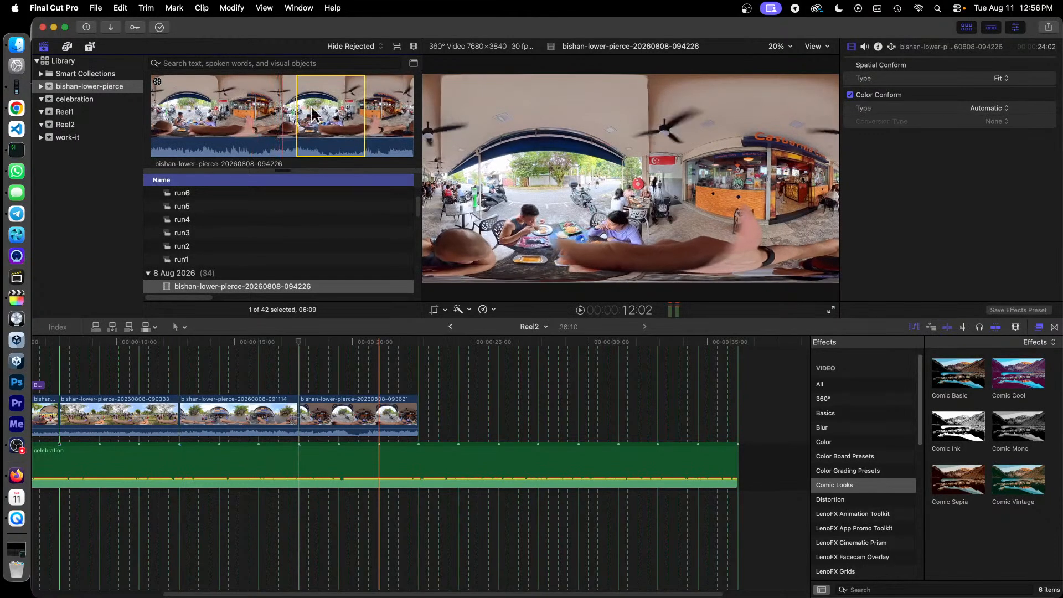
{"action": "left_click_drag", "start_coordinate": [337, 115], "coordinate": [600, 414]}
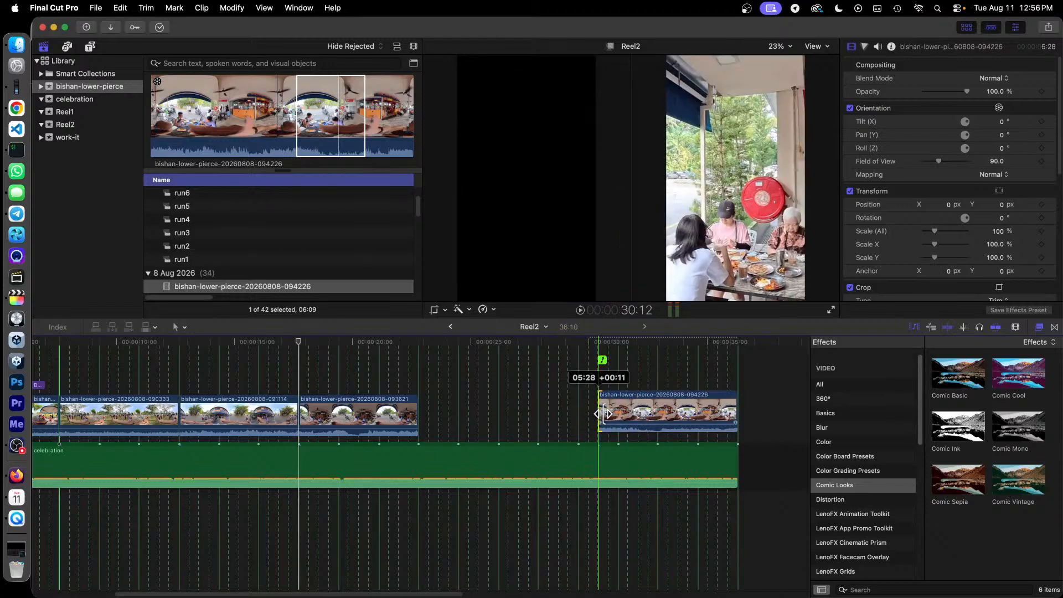
{"action": "mouse_move", "coordinate": [600, 415]}
{"action": "left_mouse_down"}
{"action": "mouse_move", "coordinate": [580, 417]}
{"action": "mouse_move", "coordinate": [619, 420]}
{"action": "left_mouse_up"}
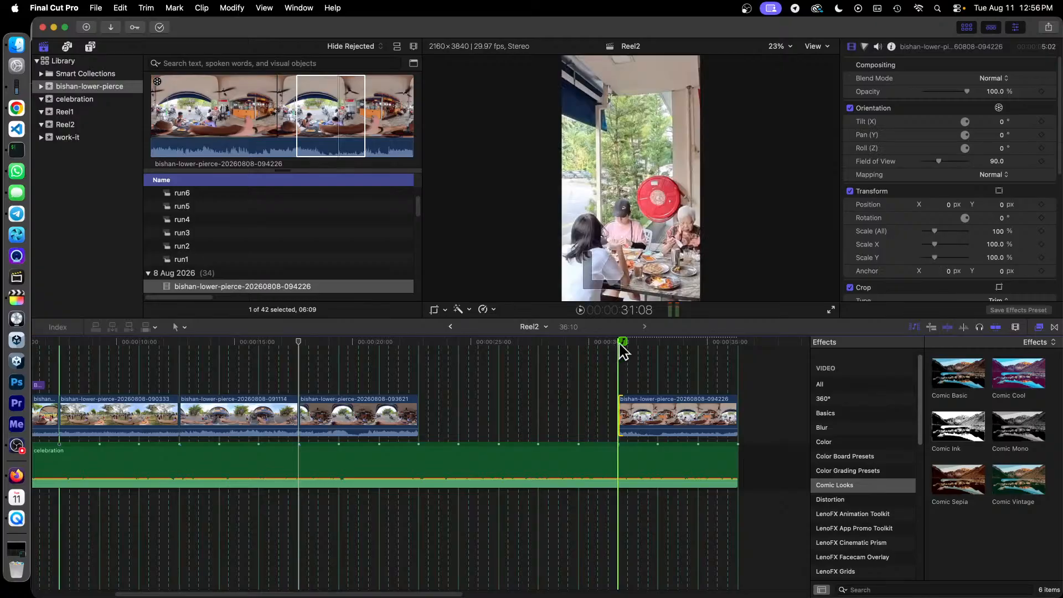
Reframe the closing clip towards the restaurant front, with a Field of View of 153 and a Pan (Y) of -135.5°
{"action": "left_click", "coordinate": [698, 414]}
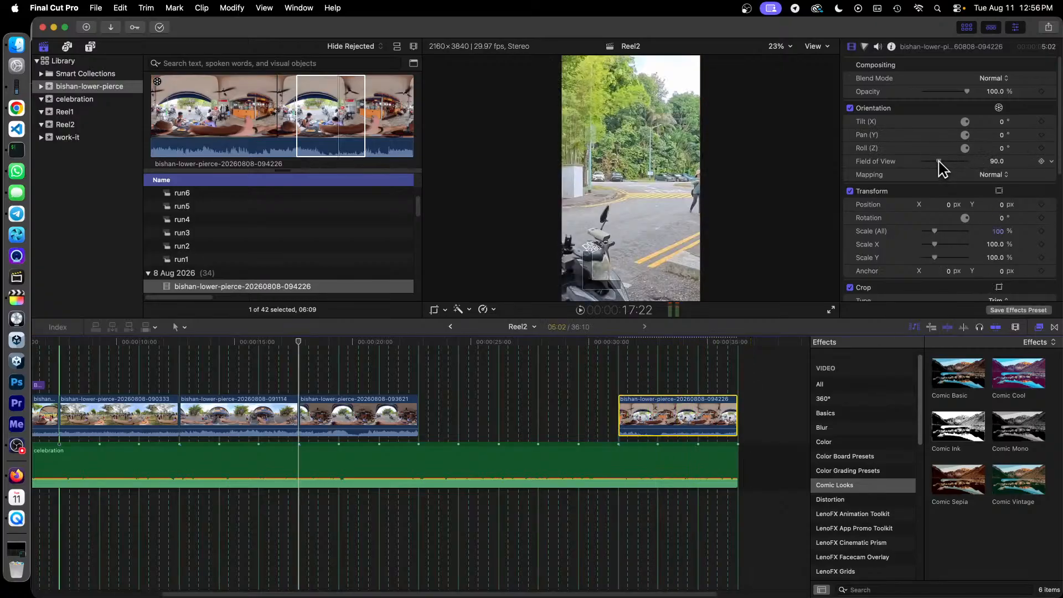
{"action": "left_click", "coordinate": [649, 349]}
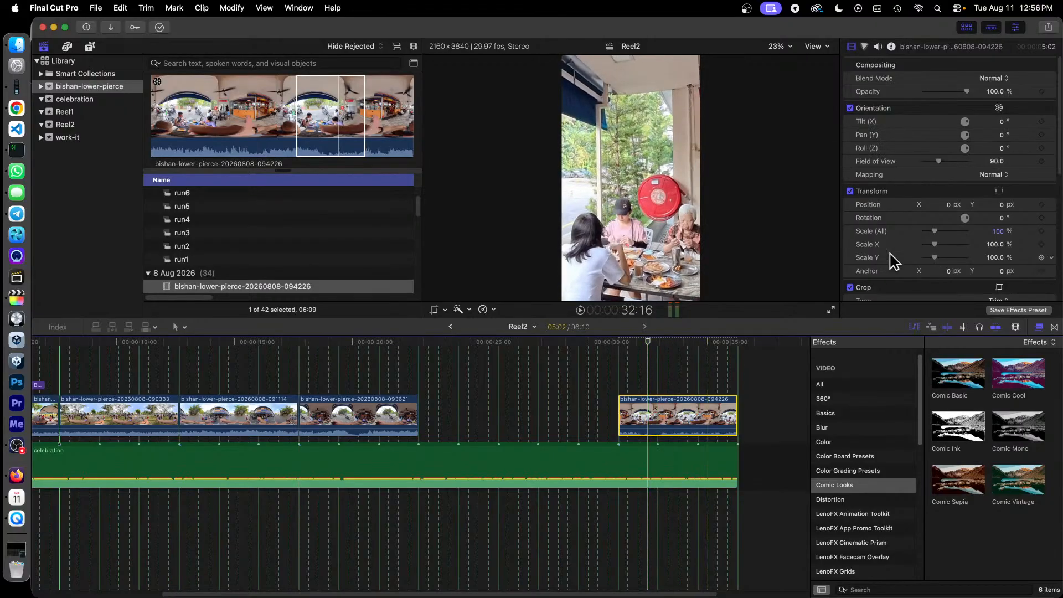
{"action": "left_click_drag", "start_coordinate": [938, 161], "coordinate": [960, 161]}
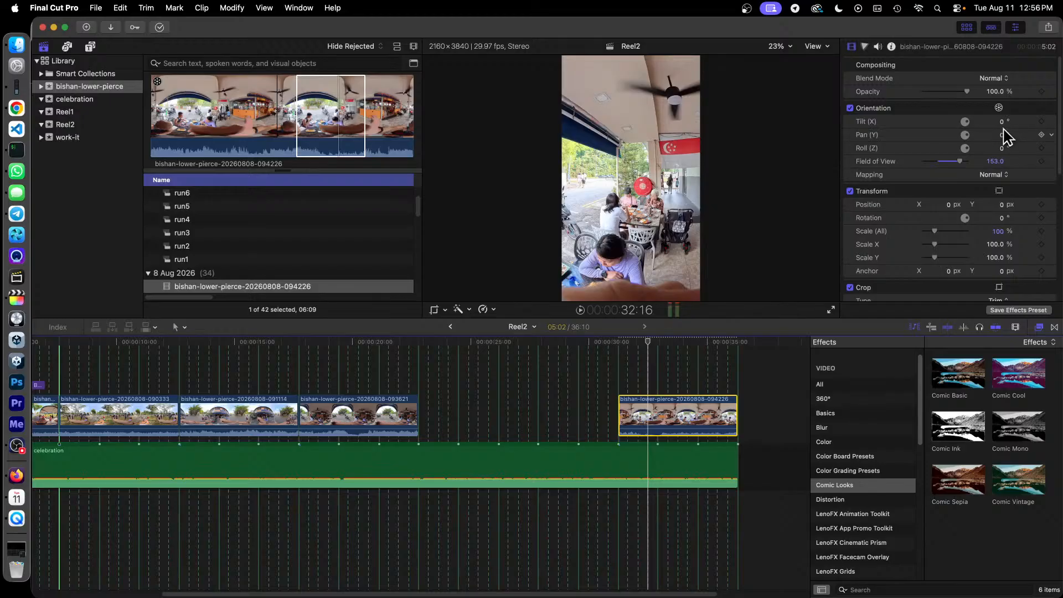
{"action": "left_click_drag", "start_coordinate": [1002, 134], "coordinate": [794, 135]}
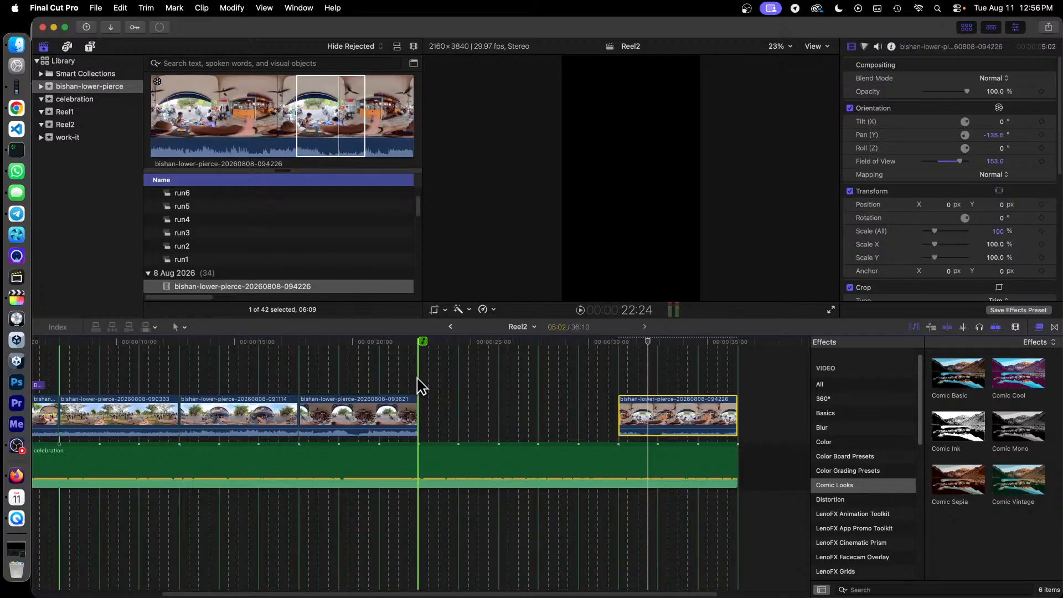
{"action": "scroll", "coordinate": [338, 257], "scroll_direction": "down", "scroll_amount": 3}
{"action": "scroll", "coordinate": [332, 260], "scroll_direction": "down", "scroll_amount": 2}
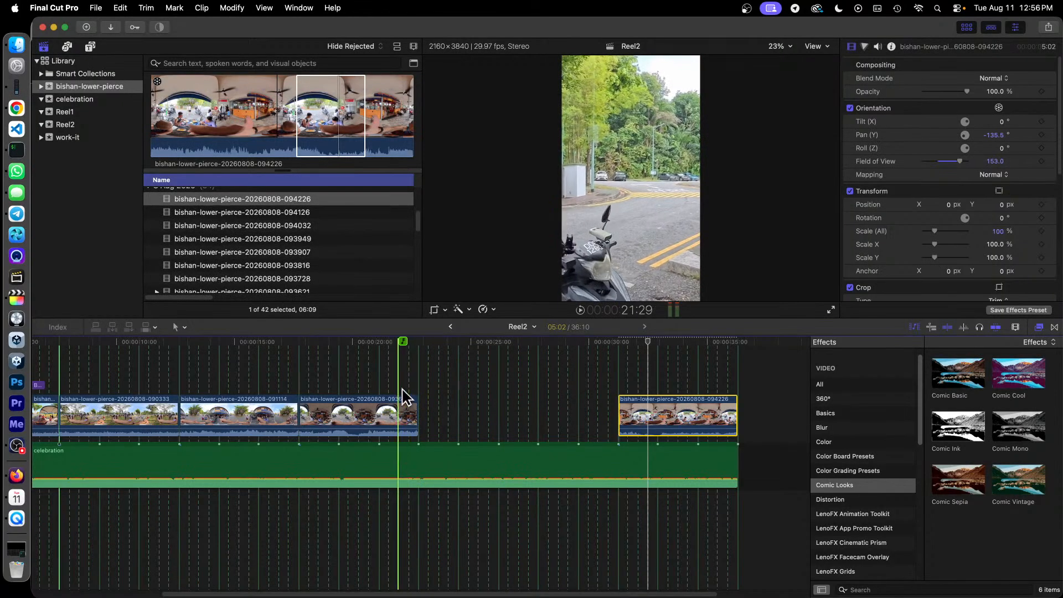
{"action": "scroll", "coordinate": [340, 239], "scroll_direction": "down", "scroll_amount": 1}
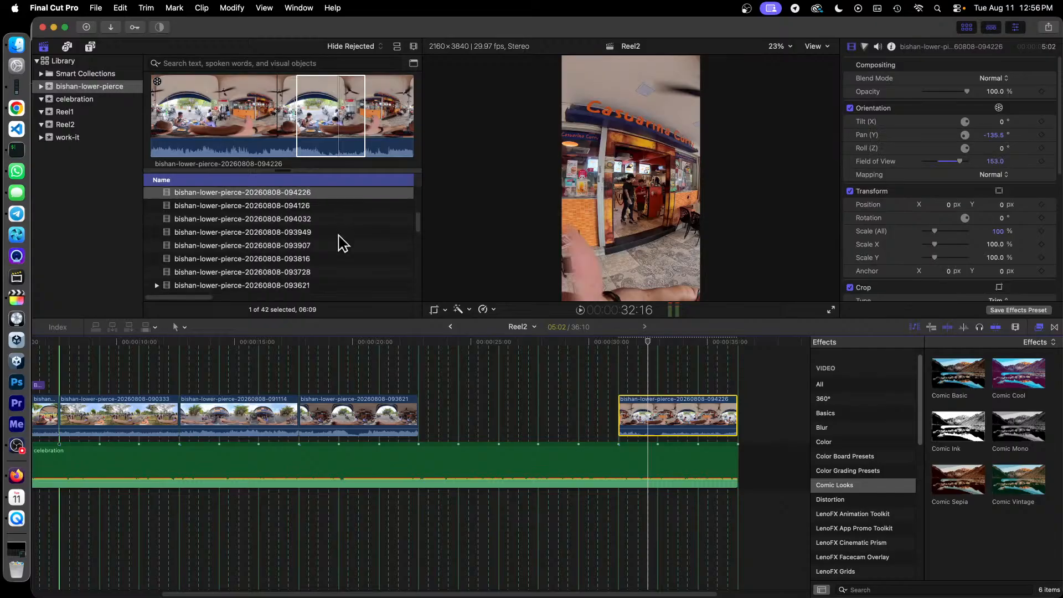
{"action": "left_click", "coordinate": [300, 274]}
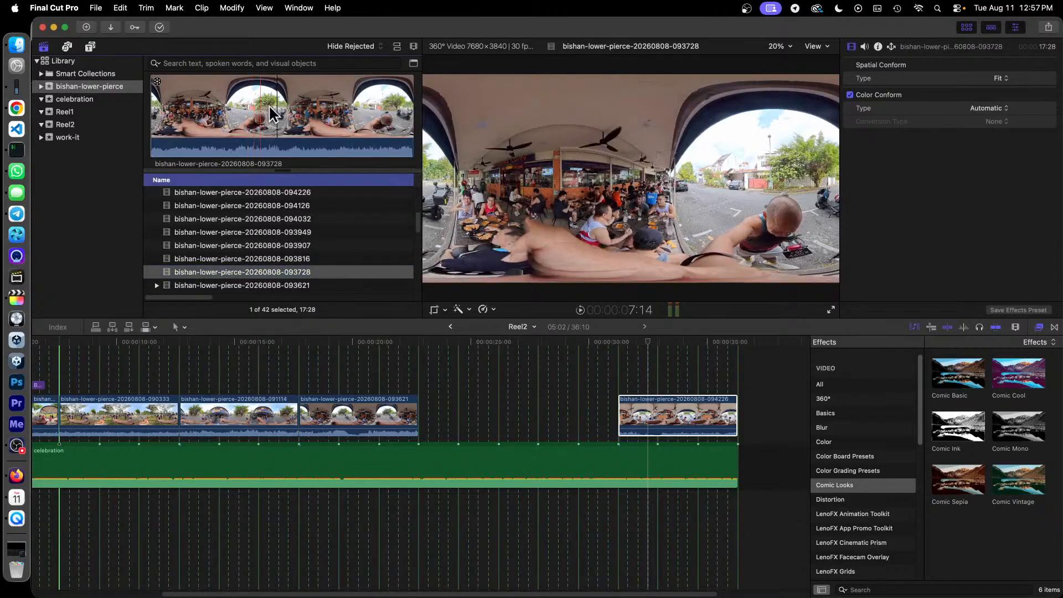
{"action": "left_click", "coordinate": [292, 259]}
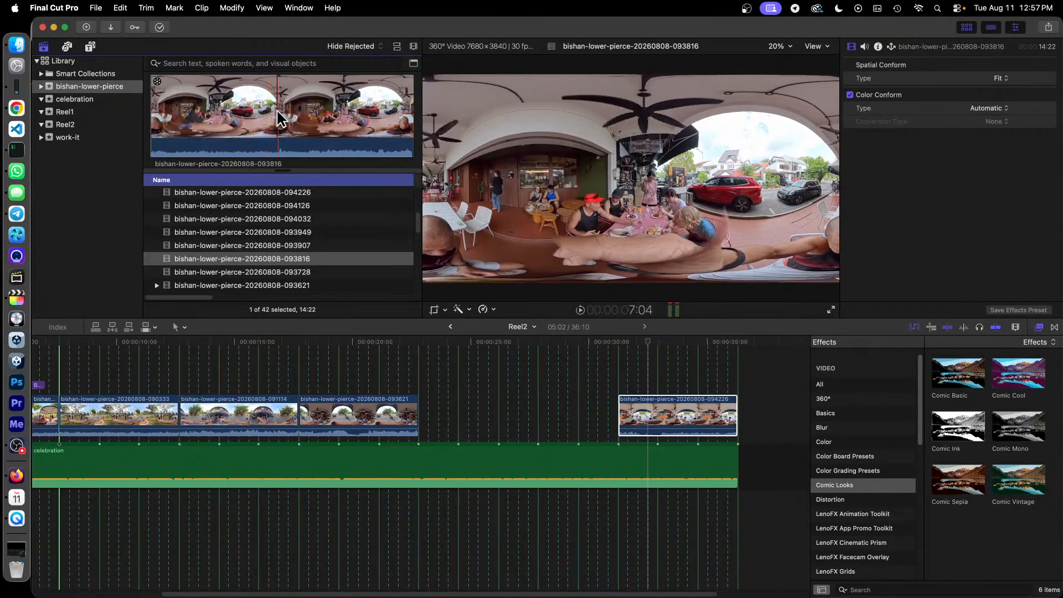
{"action": "left_click", "coordinate": [295, 246]}
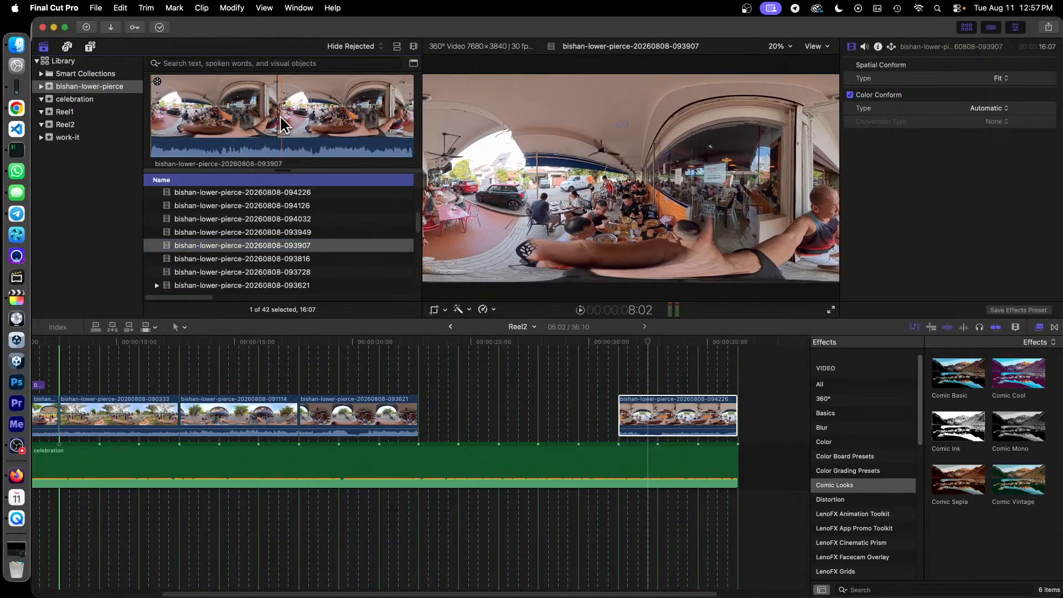
{"action": "left_click", "coordinate": [297, 231]}
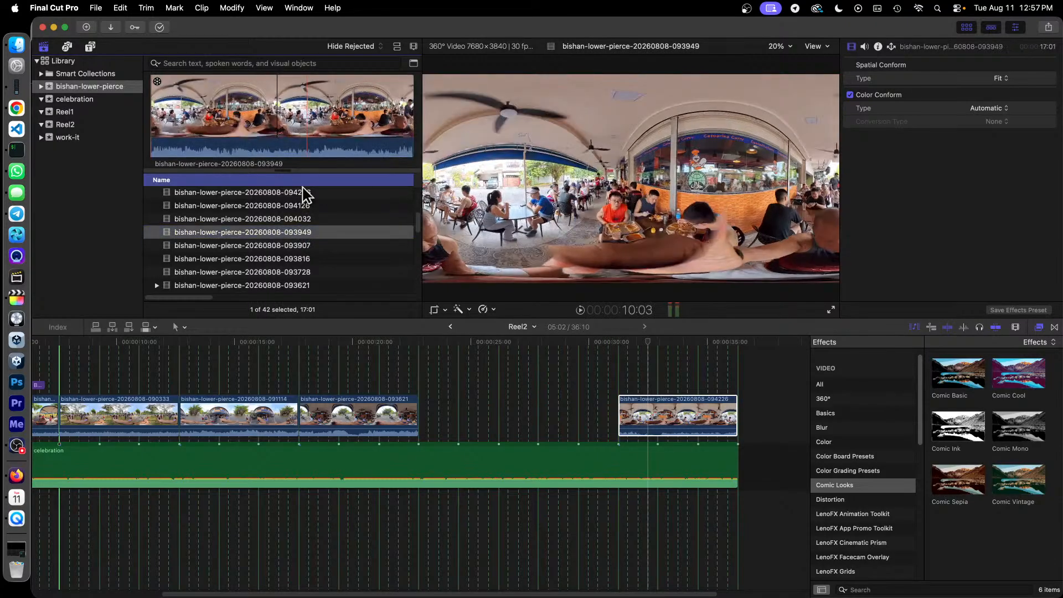
{"action": "left_click", "coordinate": [308, 219]}
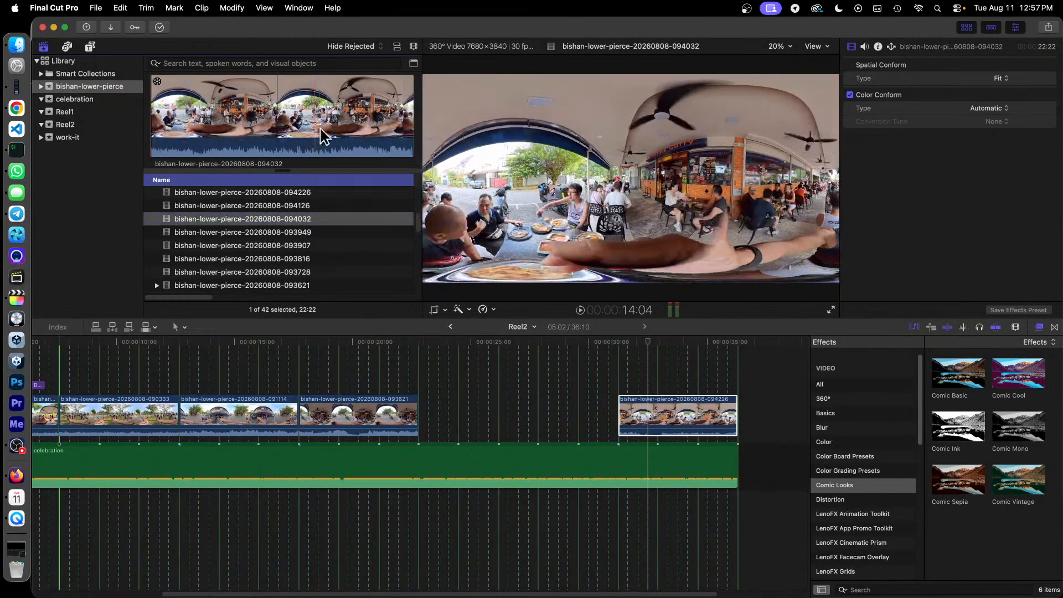
{"action": "left_click", "coordinate": [303, 206]}
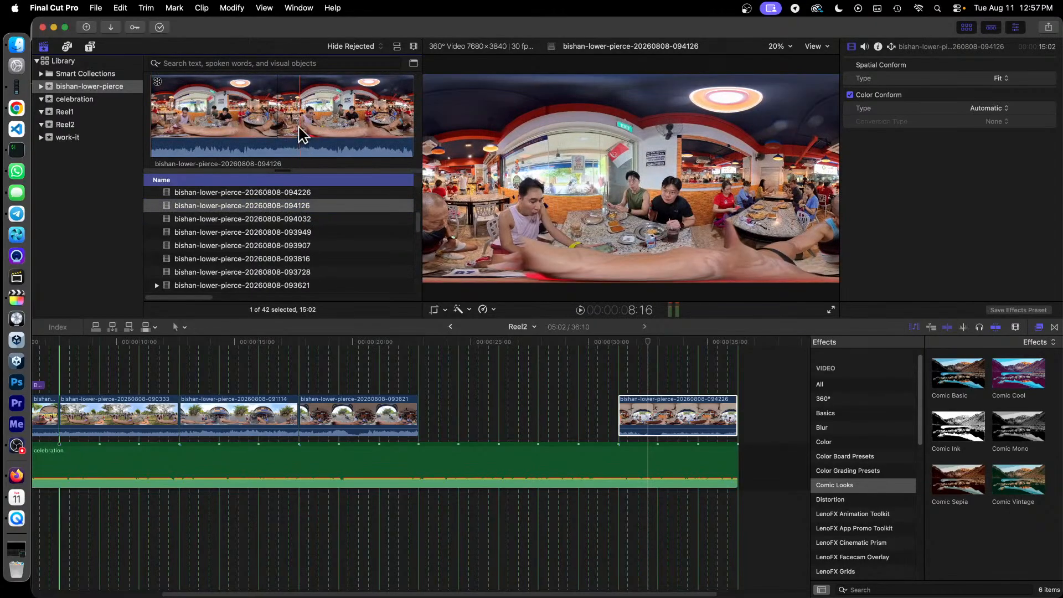
{"action": "left_click", "coordinate": [289, 198]}
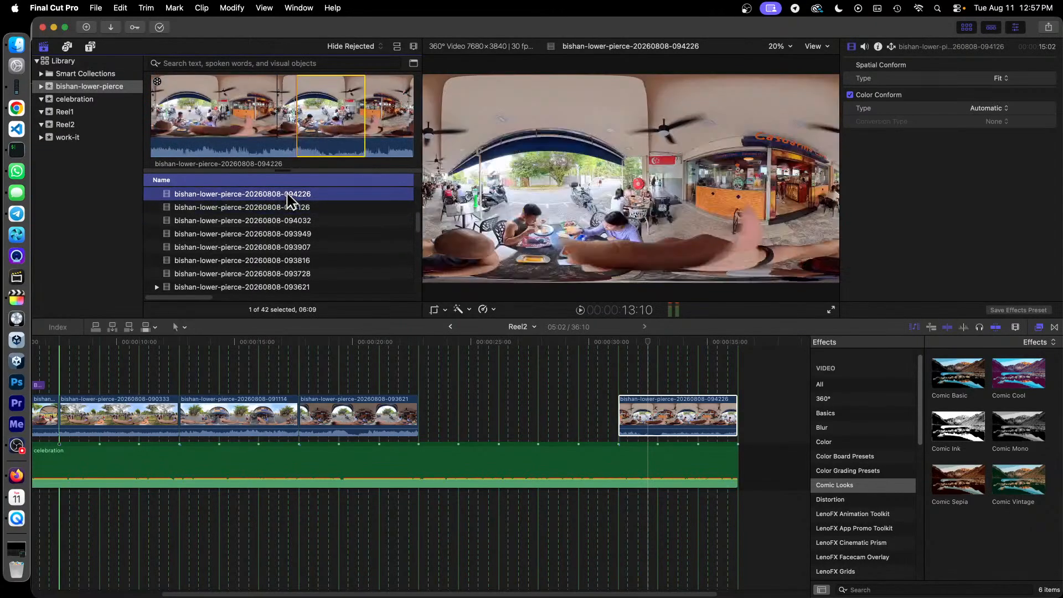
{"action": "scroll", "coordinate": [291, 208], "scroll_direction": "up", "scroll_amount": 1}
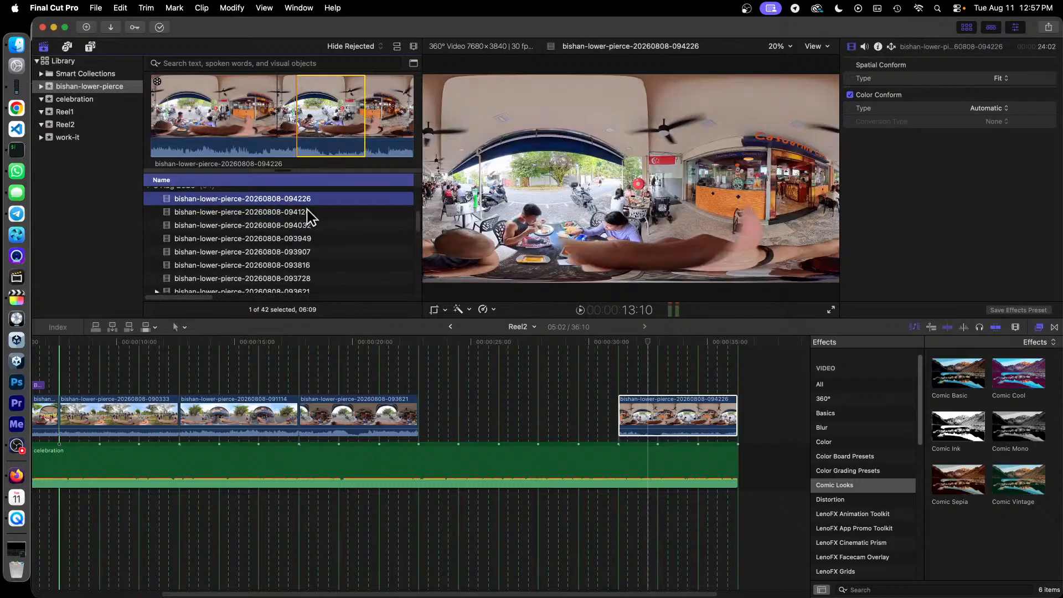
{"action": "scroll", "coordinate": [306, 217], "scroll_direction": "down", "scroll_amount": 1}
{"action": "left_click", "coordinate": [303, 272]}
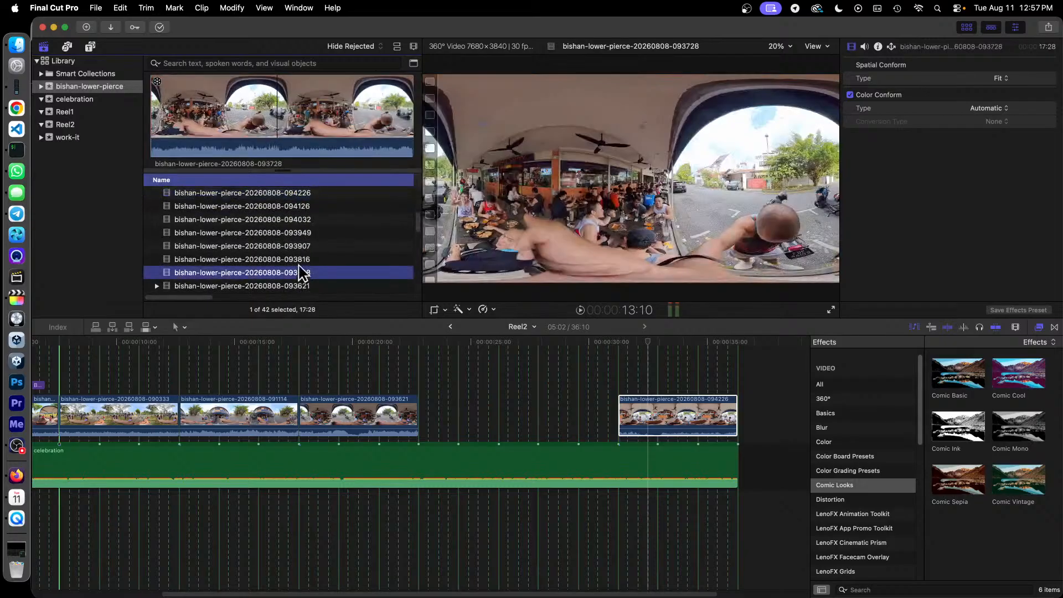
{"action": "left_click", "coordinate": [304, 287]}
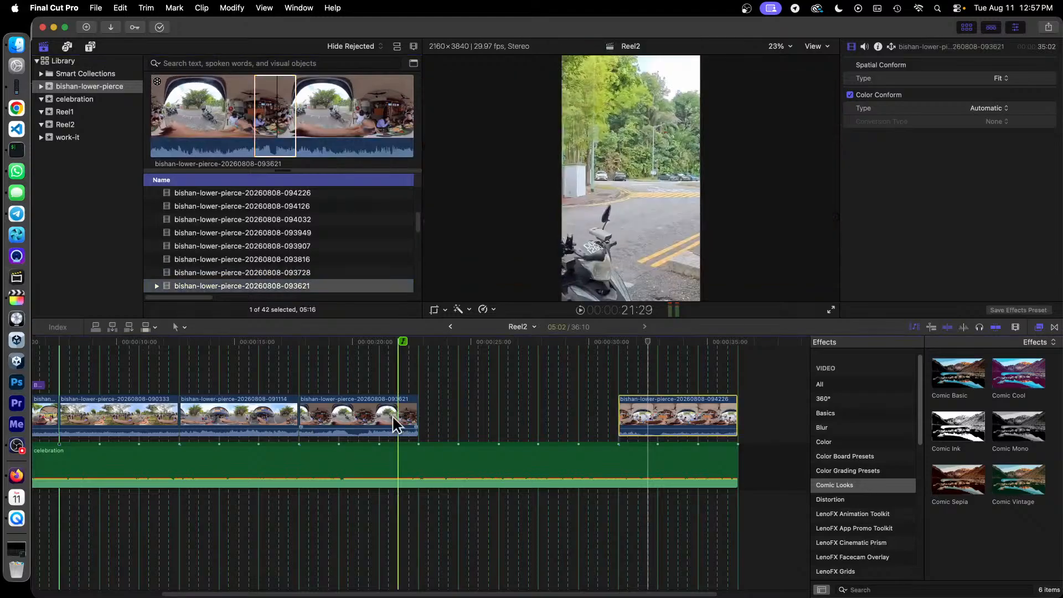
{"action": "left_click", "coordinate": [293, 271]}
{"action": "left_click", "coordinate": [297, 259]}
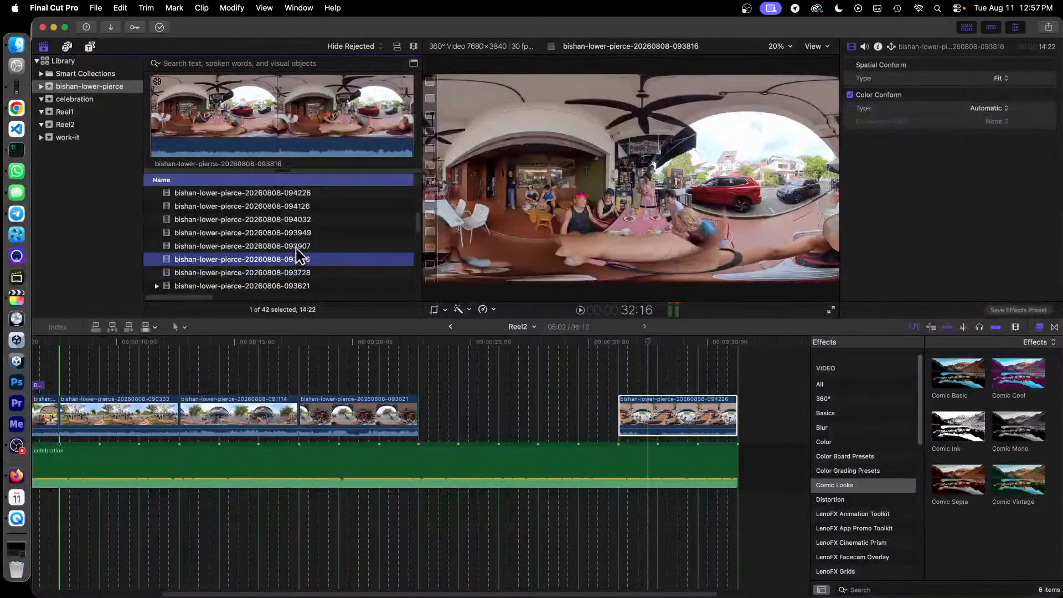
{"action": "left_click", "coordinate": [301, 246]}
{"action": "left_click", "coordinate": [304, 233]}
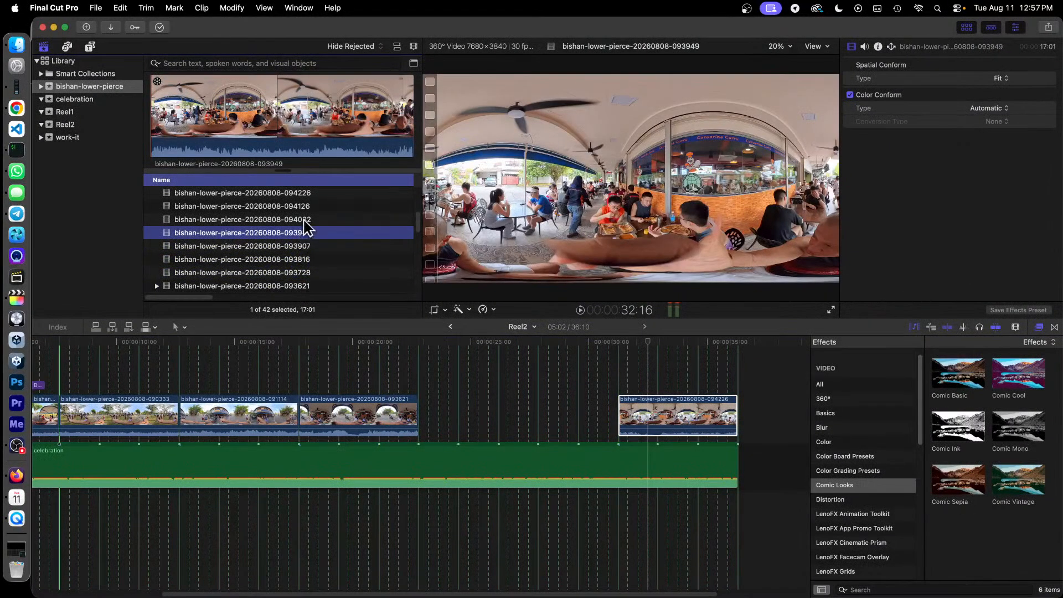
{"action": "left_click", "coordinate": [307, 220]}
{"action": "left_click", "coordinate": [307, 207]}
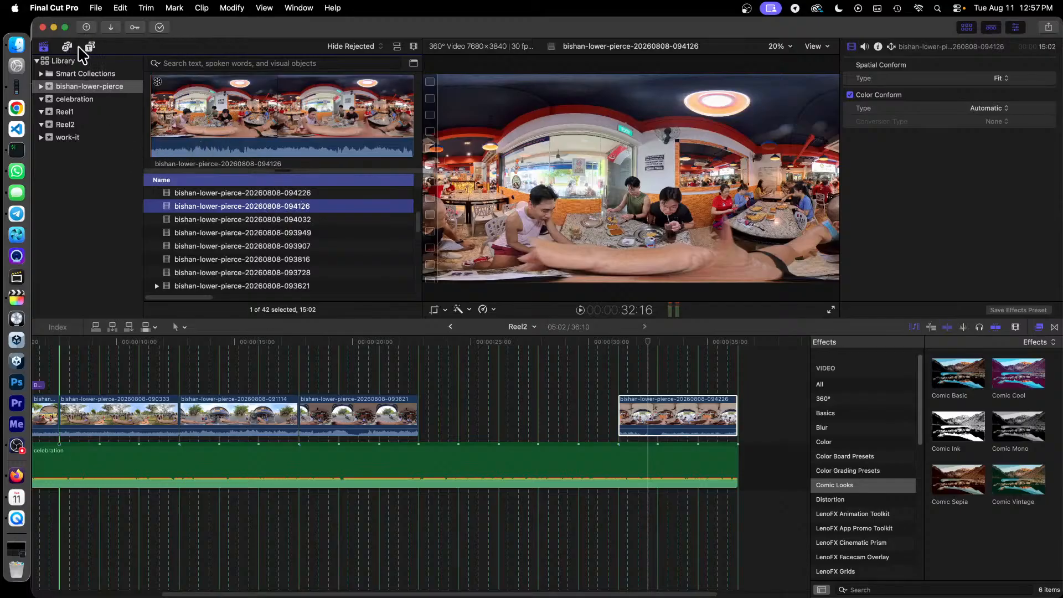
{"action": "left_click", "coordinate": [91, 47]}
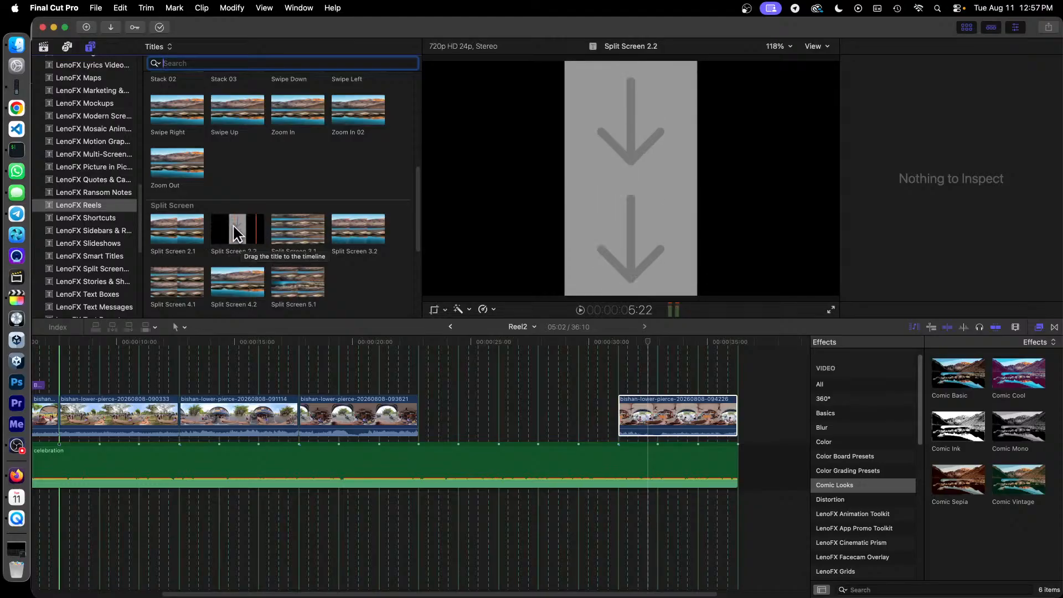
{"action": "left_click_drag", "start_coordinate": [231, 223], "coordinate": [300, 391]}
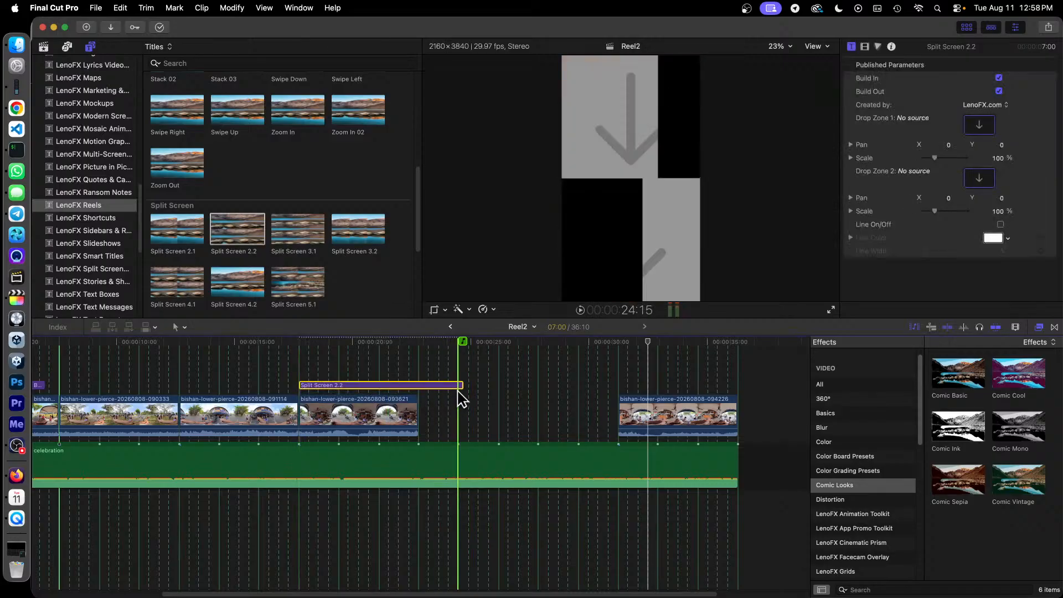
{"action": "left_click_drag", "start_coordinate": [462, 388], "coordinate": [419, 396]}
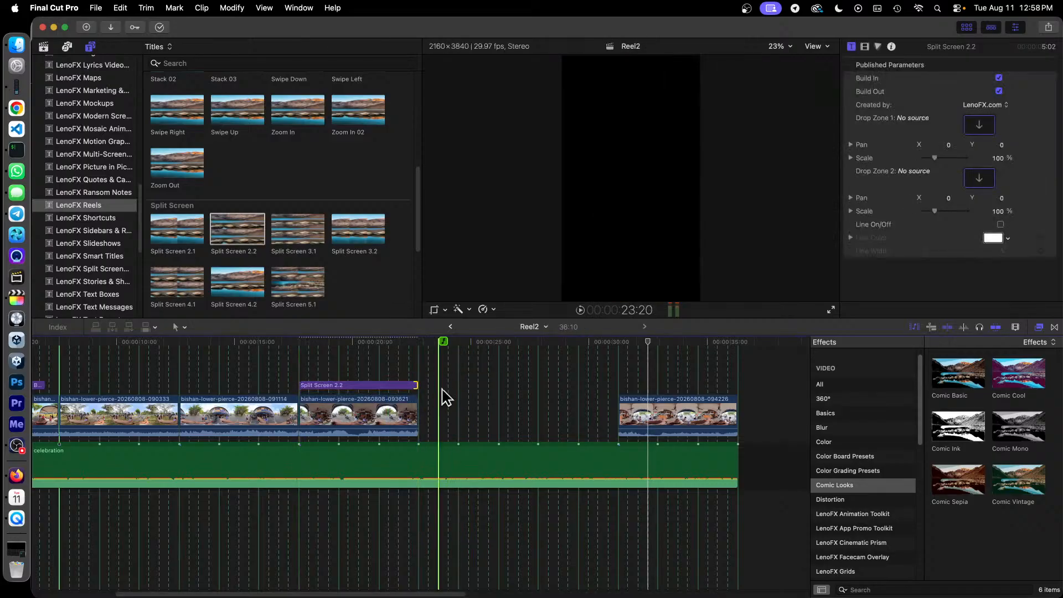
{"action": "left_click", "coordinate": [391, 384]}
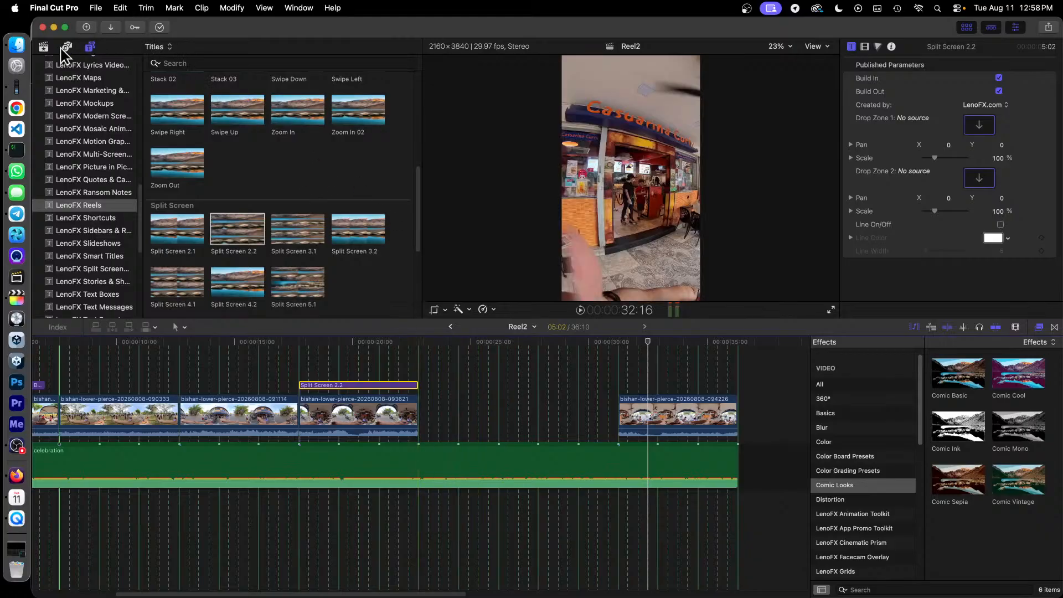
{"action": "left_click", "coordinate": [43, 46]}
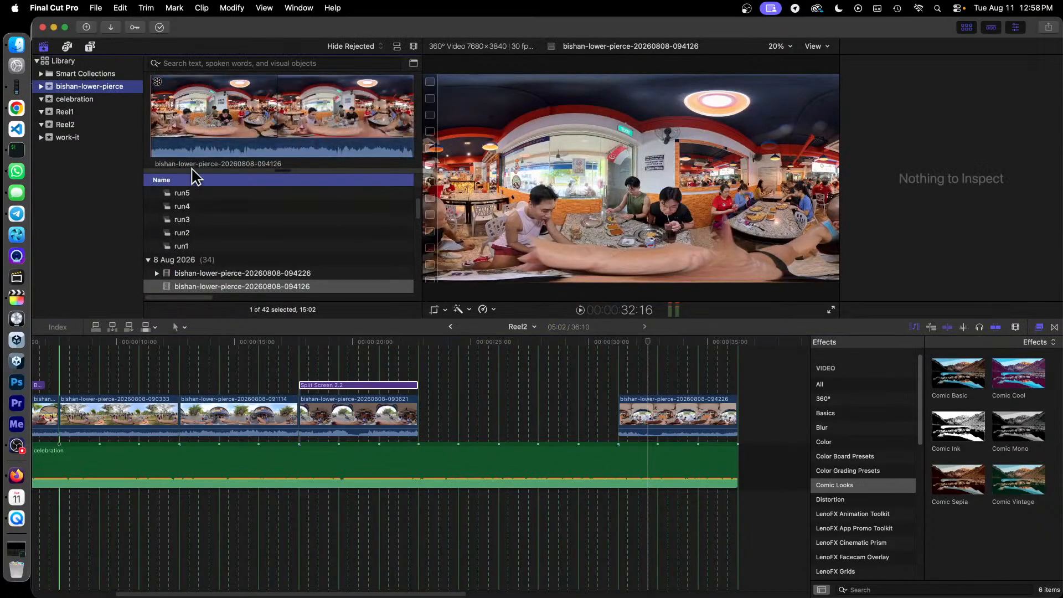
{"action": "left_click", "coordinate": [310, 248]}
{"action": "scroll", "coordinate": [318, 254], "scroll_direction": "down", "scroll_amount": 4}
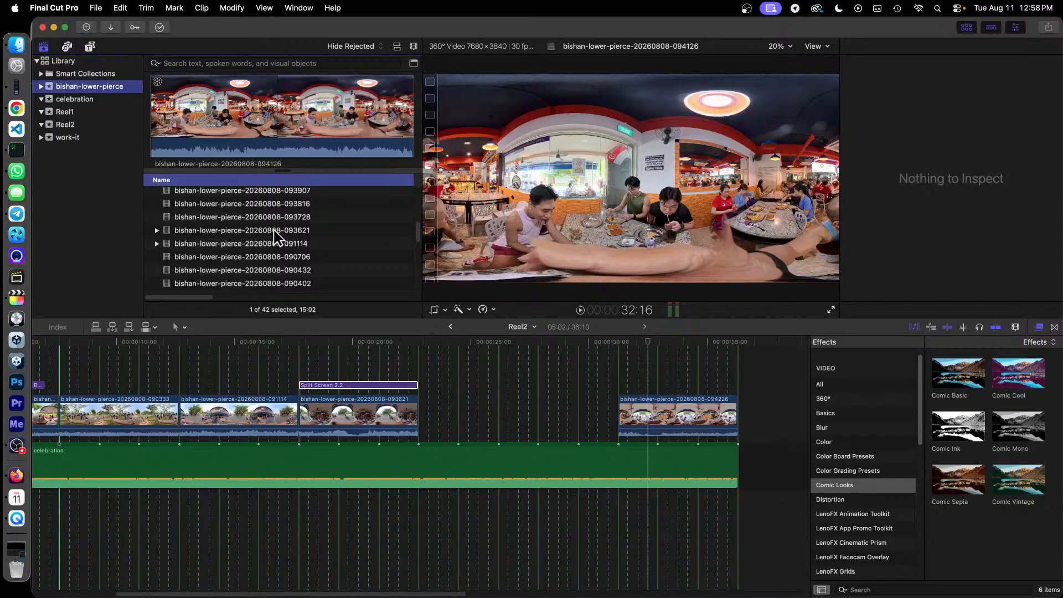
{"action": "left_click_drag", "start_coordinate": [274, 231], "coordinate": [321, 260]}
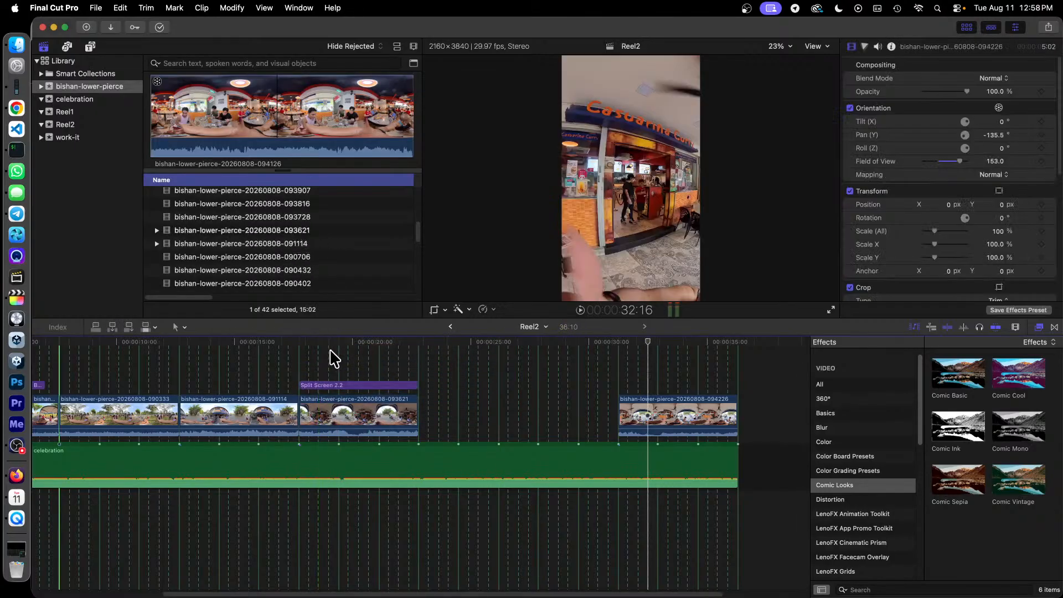
{"action": "left_click", "coordinate": [339, 385]}
{"action": "left_click", "coordinate": [375, 387]}
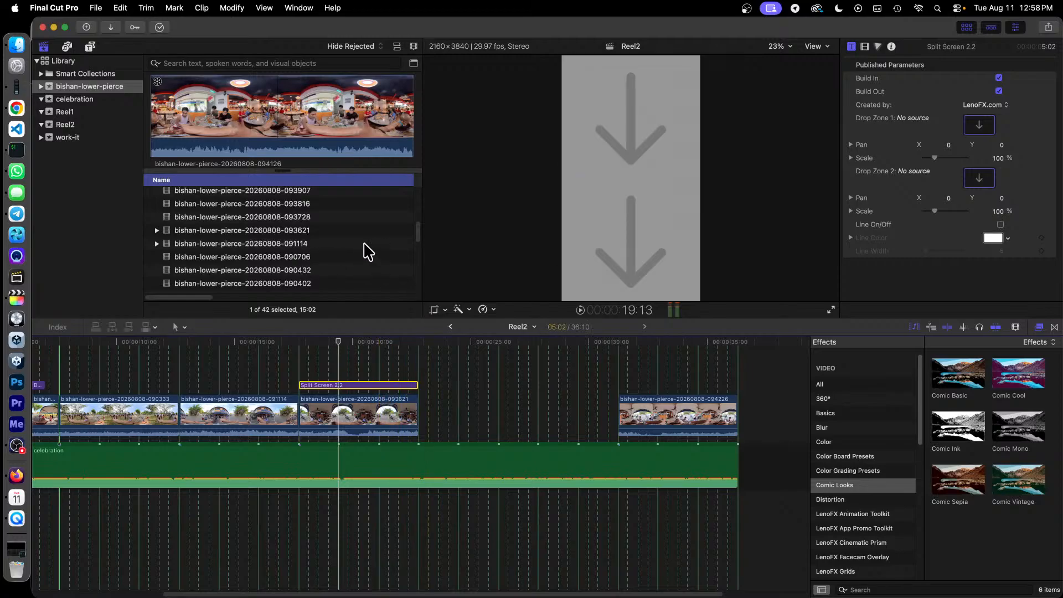
{"action": "left_click_drag", "start_coordinate": [271, 235], "coordinate": [980, 126]}
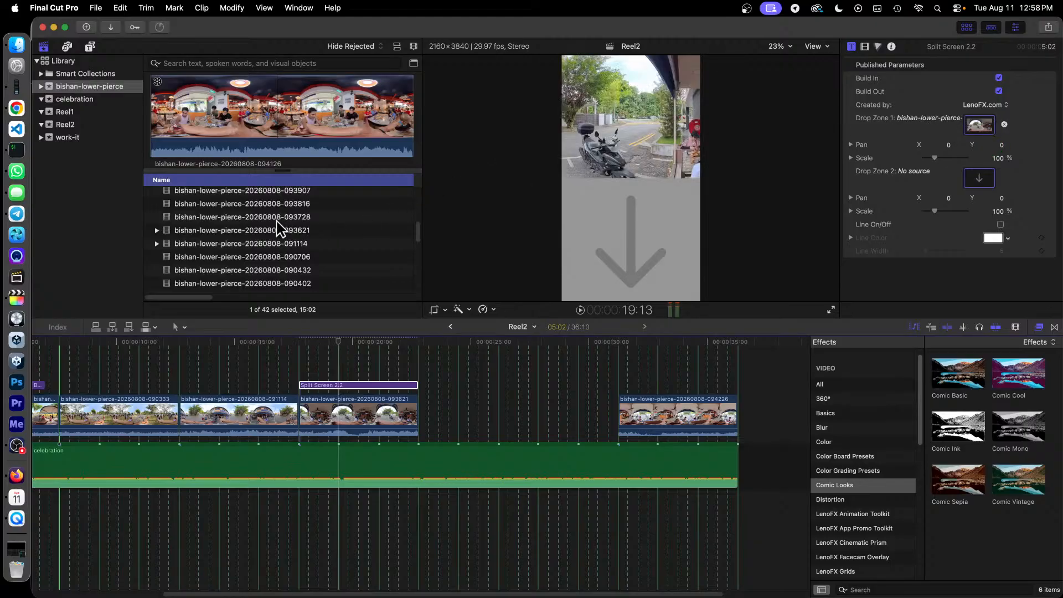
{"action": "left_click", "coordinate": [260, 217]}
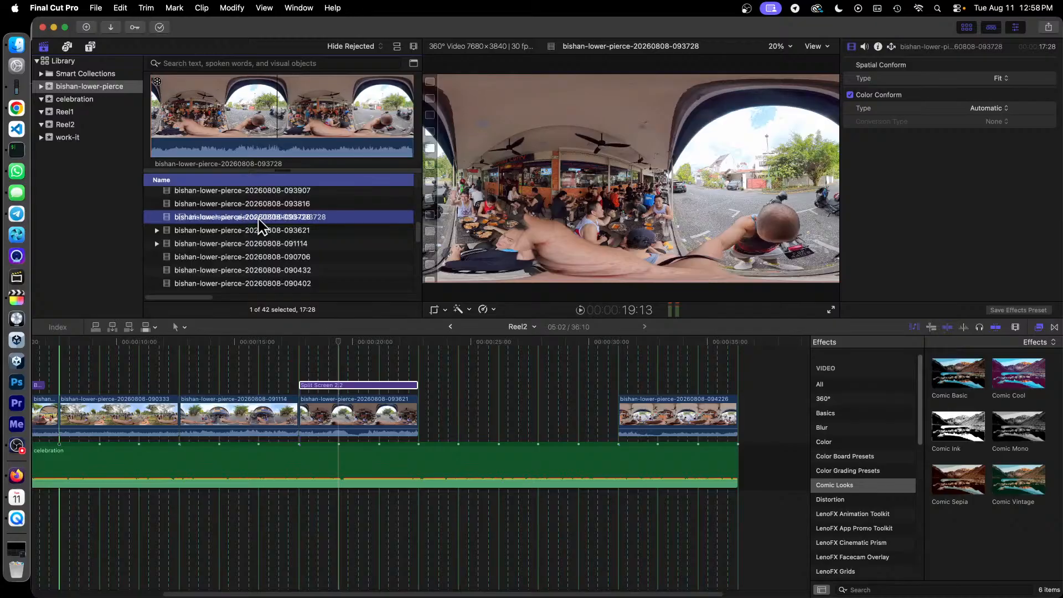
{"action": "left_click_drag", "start_coordinate": [252, 223], "coordinate": [281, 226]}
{"action": "left_click", "coordinate": [355, 386]}
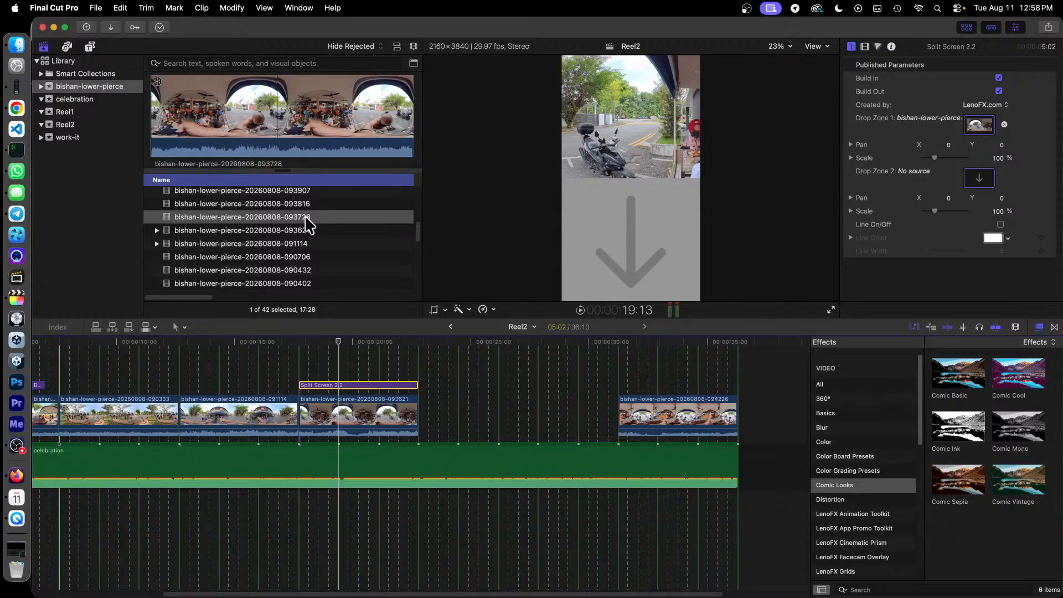
{"action": "left_click_drag", "start_coordinate": [306, 224], "coordinate": [977, 185]}
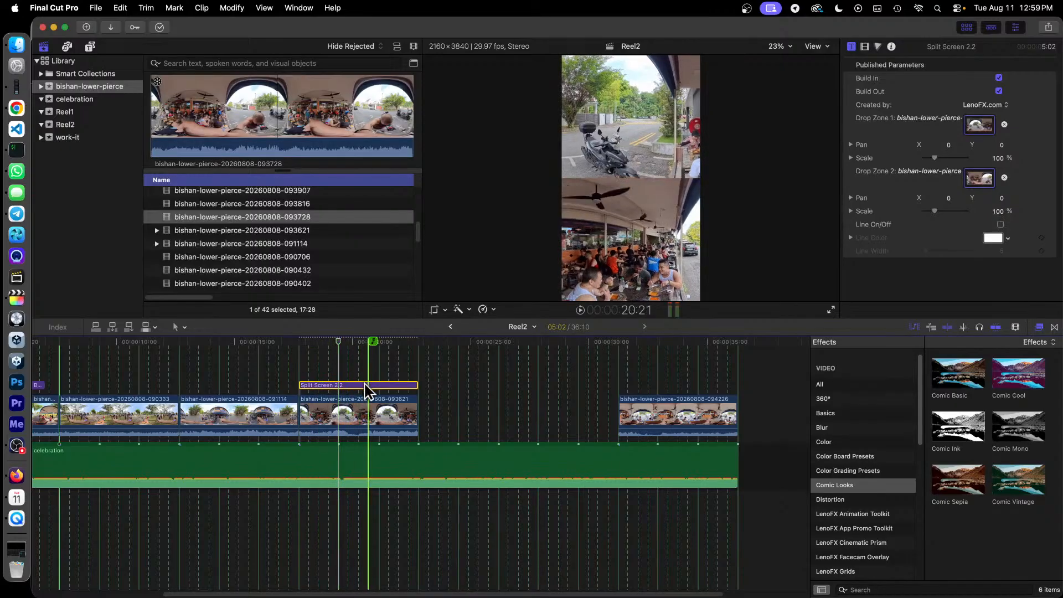
Set the Pan X of Drop Zone 1 in Split Screen 2.2 to -23.0
{"action": "left_click", "coordinate": [621, 112]}
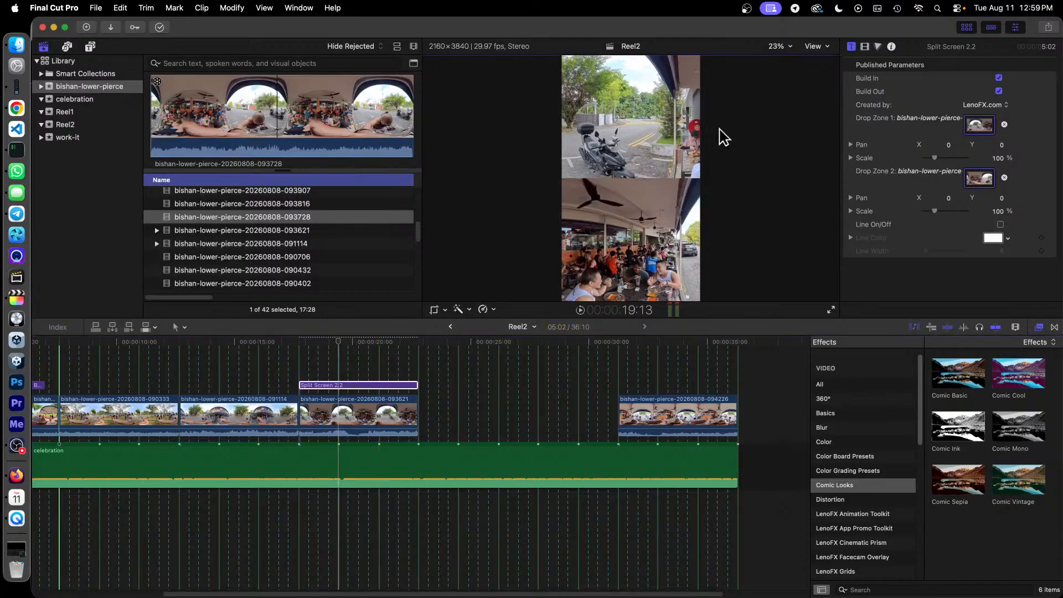
{"action": "left_click", "coordinate": [926, 152]}
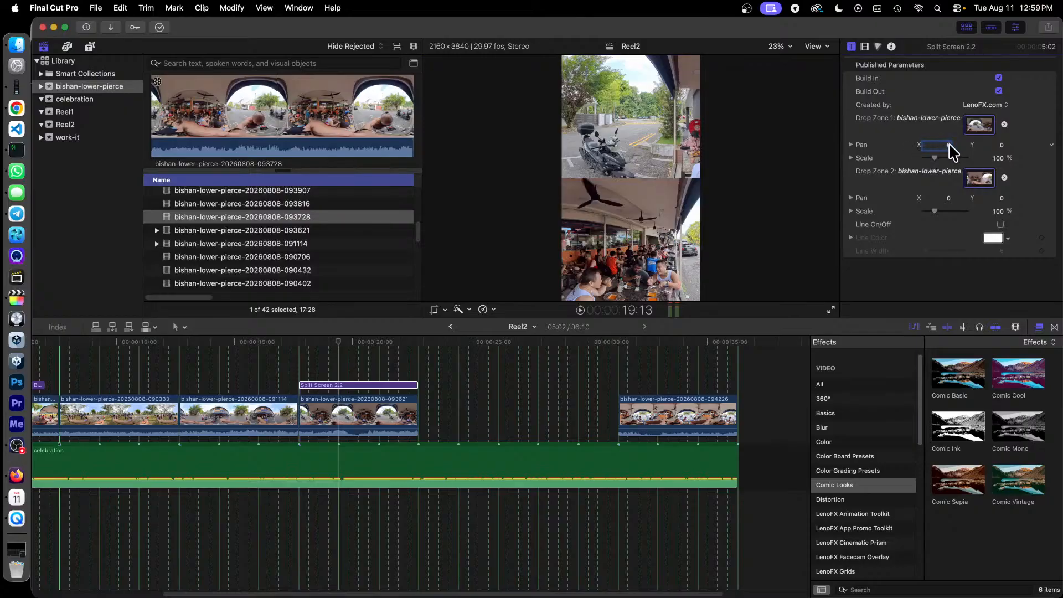
{"action": "left_click_drag", "start_coordinate": [941, 145], "coordinate": [941, 185]}
{"action": "left_click_drag", "start_coordinate": [949, 145], "coordinate": [948, 139]}
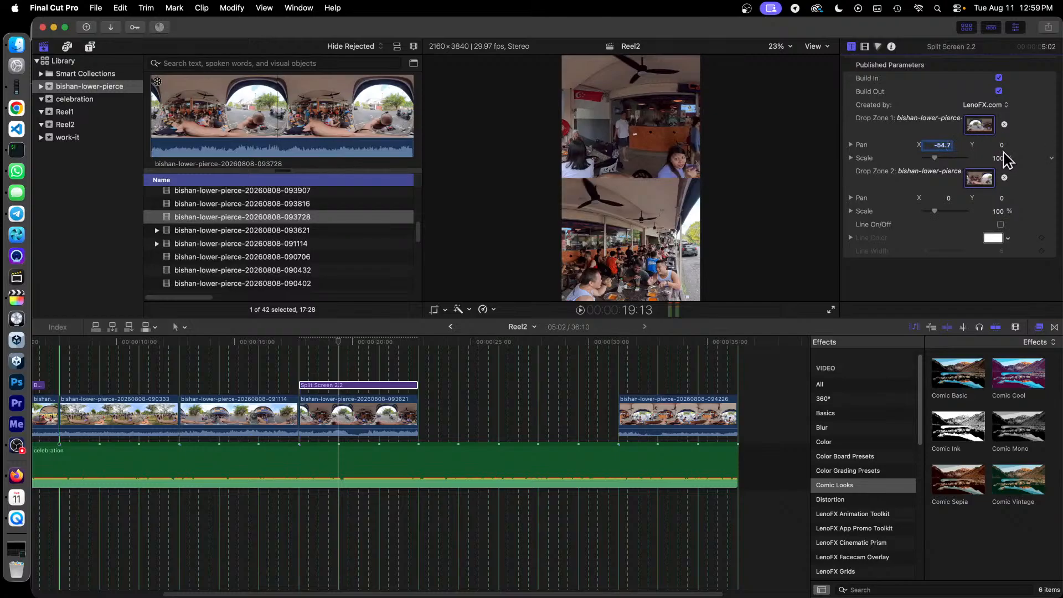
{"action": "left_click", "coordinate": [850, 146]}
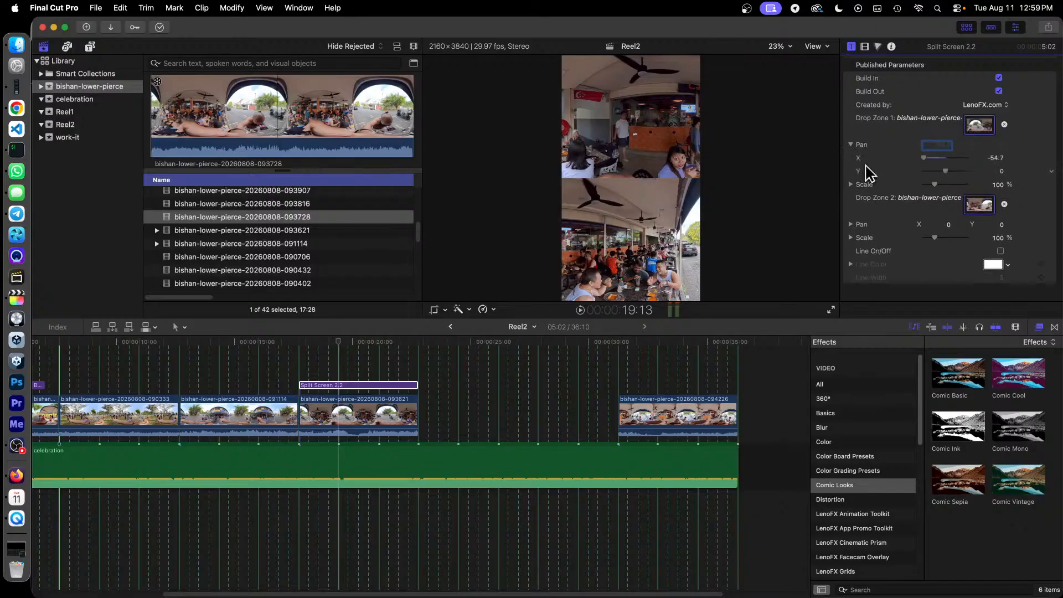
{"action": "mouse_move", "coordinate": [924, 158]}
{"action": "left_mouse_down"}
{"action": "mouse_move", "coordinate": [976, 162]}
{"action": "mouse_move", "coordinate": [914, 161]}
{"action": "left_mouse_up"}
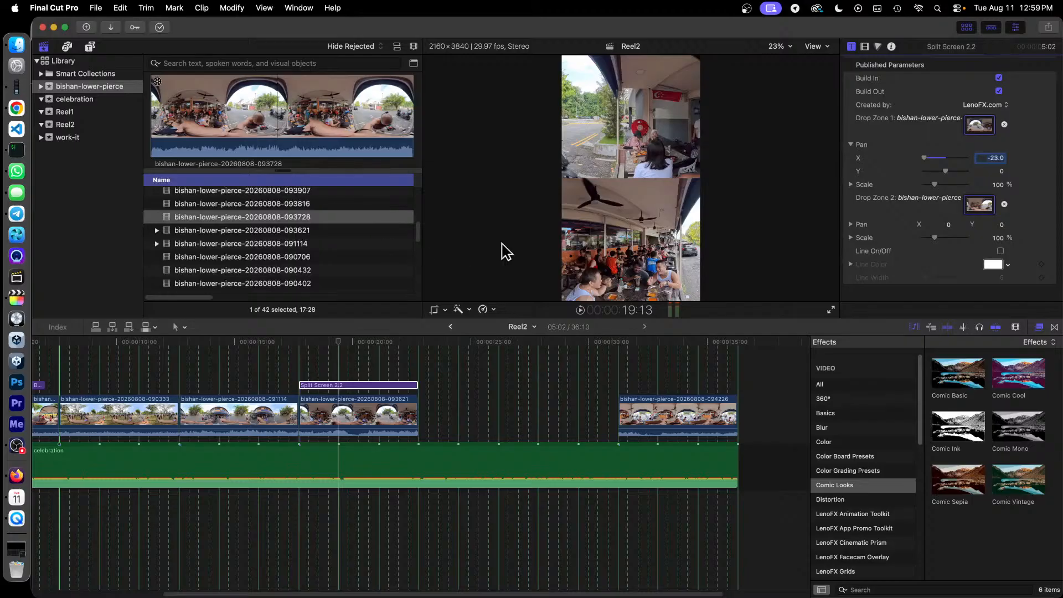
{"action": "left_click", "coordinate": [253, 232]}
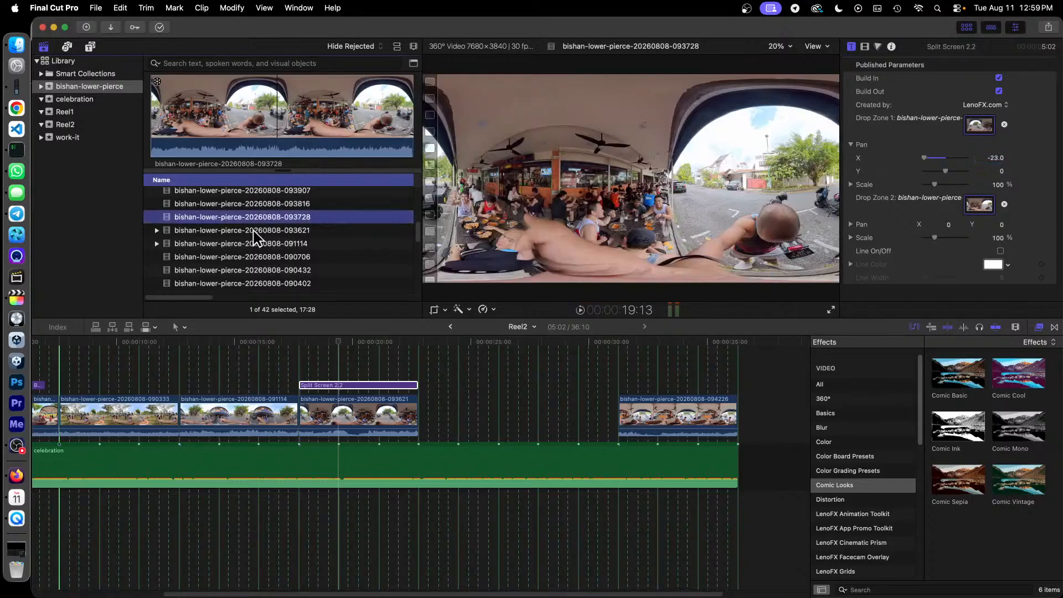
{"action": "left_click", "coordinate": [267, 217]}
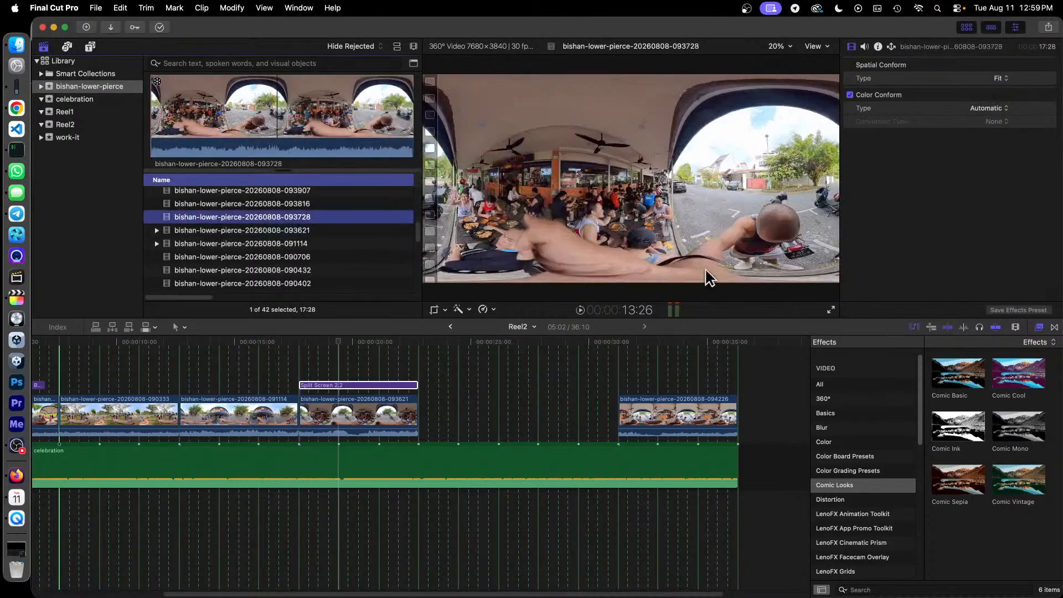
{"action": "left_click", "coordinate": [357, 385]}
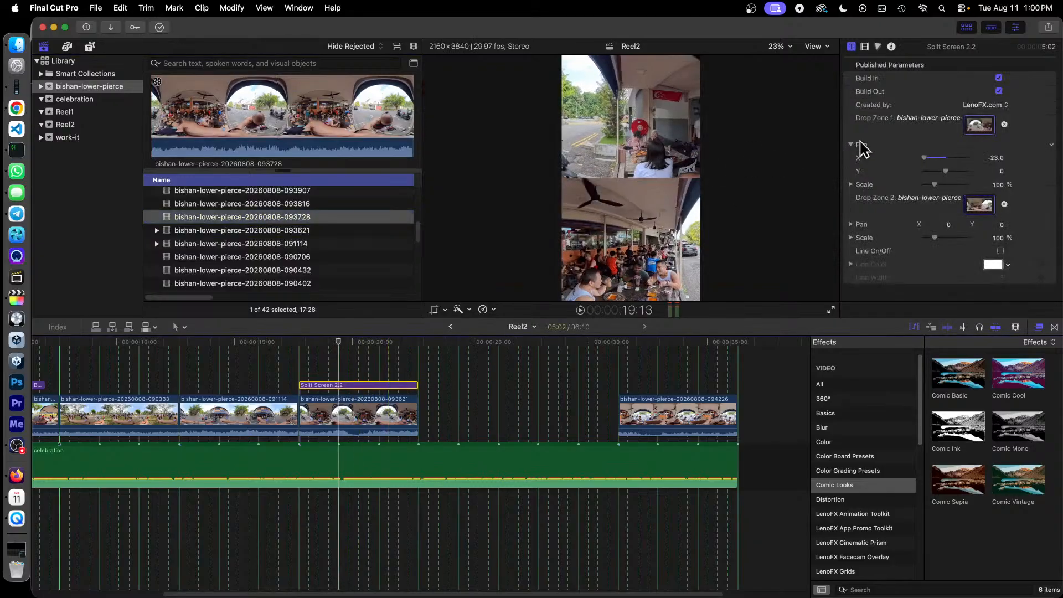
{"action": "left_click_drag", "start_coordinate": [925, 158], "coordinate": [904, 161]}
{"action": "left_click", "coordinate": [303, 236]}
{"action": "right_click", "coordinate": [269, 99]}
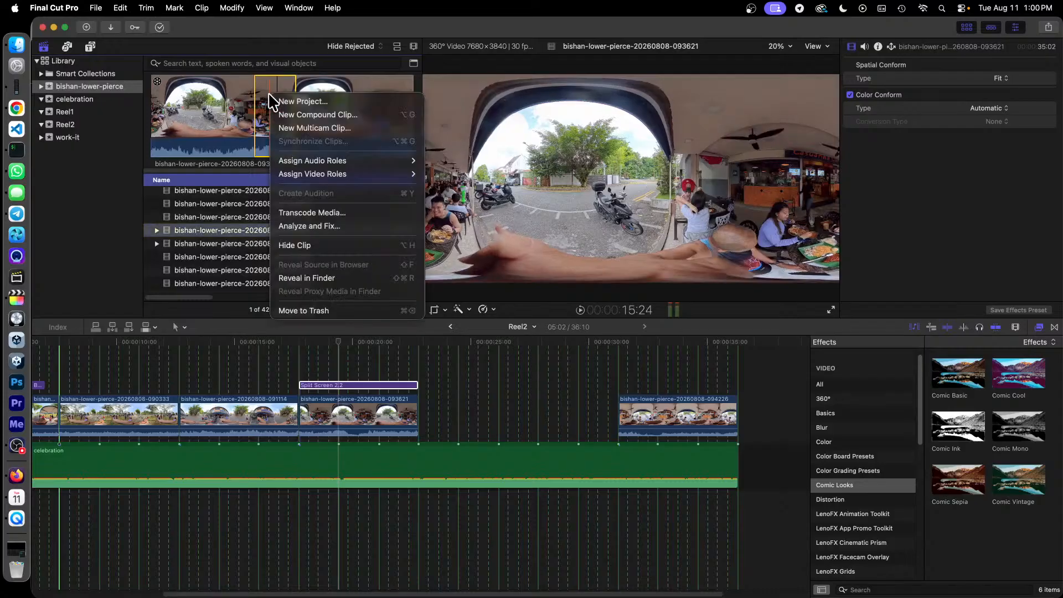
{"action": "left_click", "coordinate": [337, 112]}
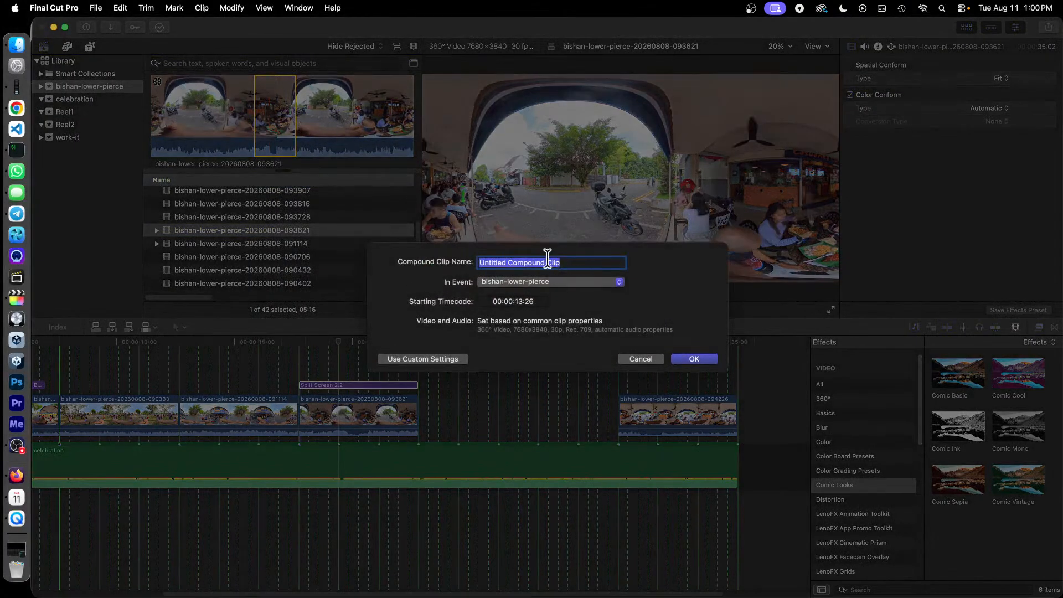
{"action": "type", "text": "brunch1"}
{"action": "key", "text": "Return"}
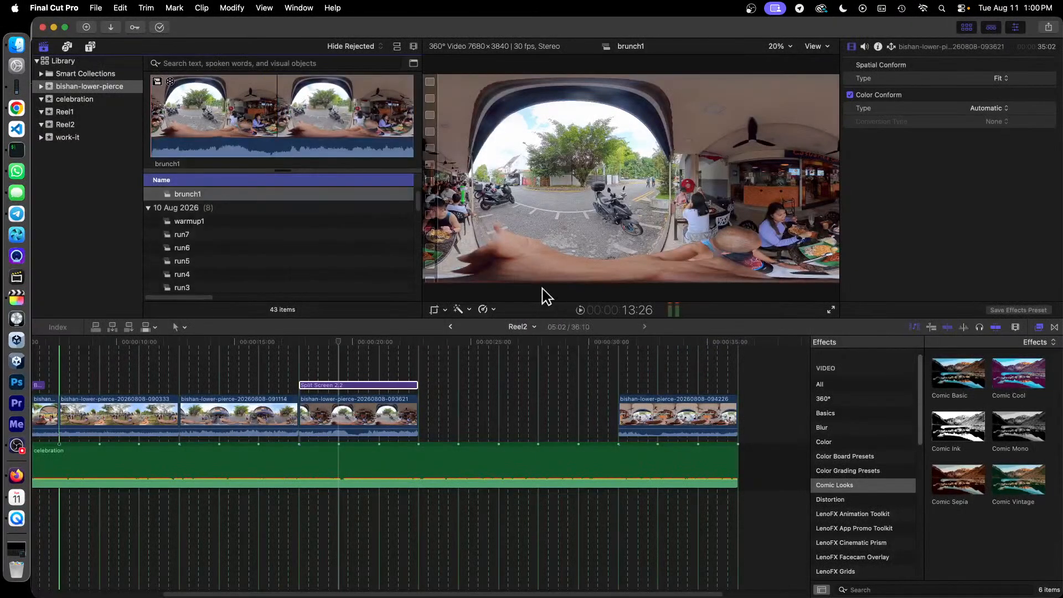
Open the brunch1 compound clip and set the Reorient Pan (Y) of its clip to 164.0°
{"action": "left_click", "coordinate": [189, 195]}
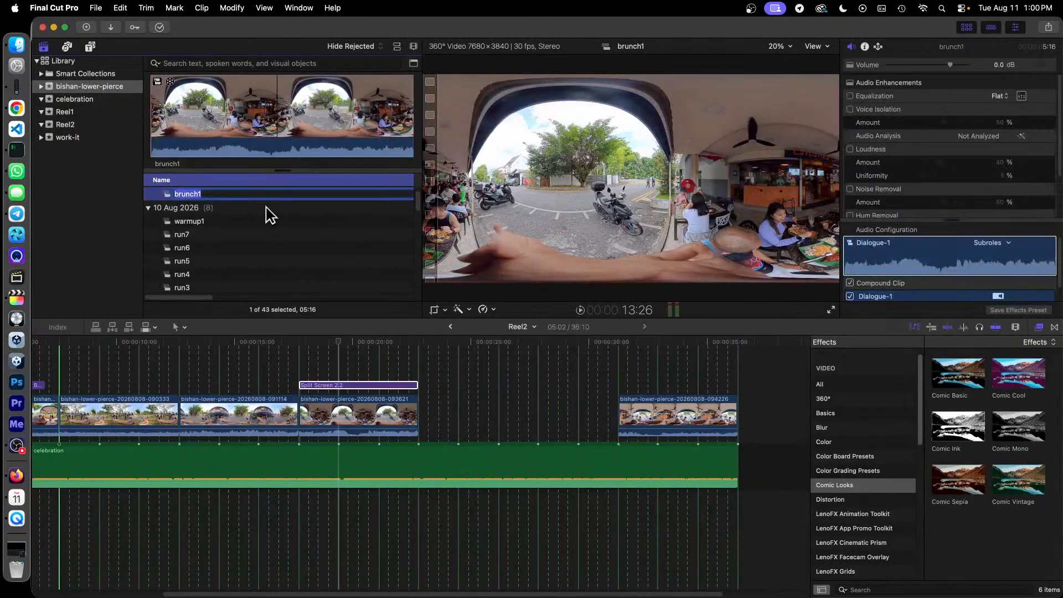
{"action": "key", "text": "Down"}
{"action": "double_click", "coordinate": [172, 195]}
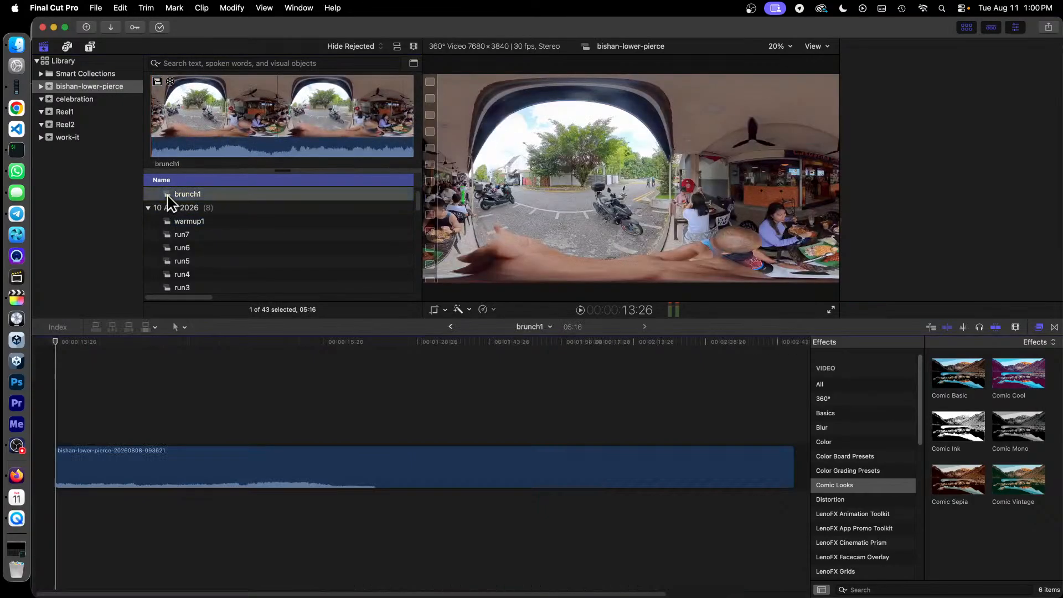
{"action": "left_click", "coordinate": [165, 456]}
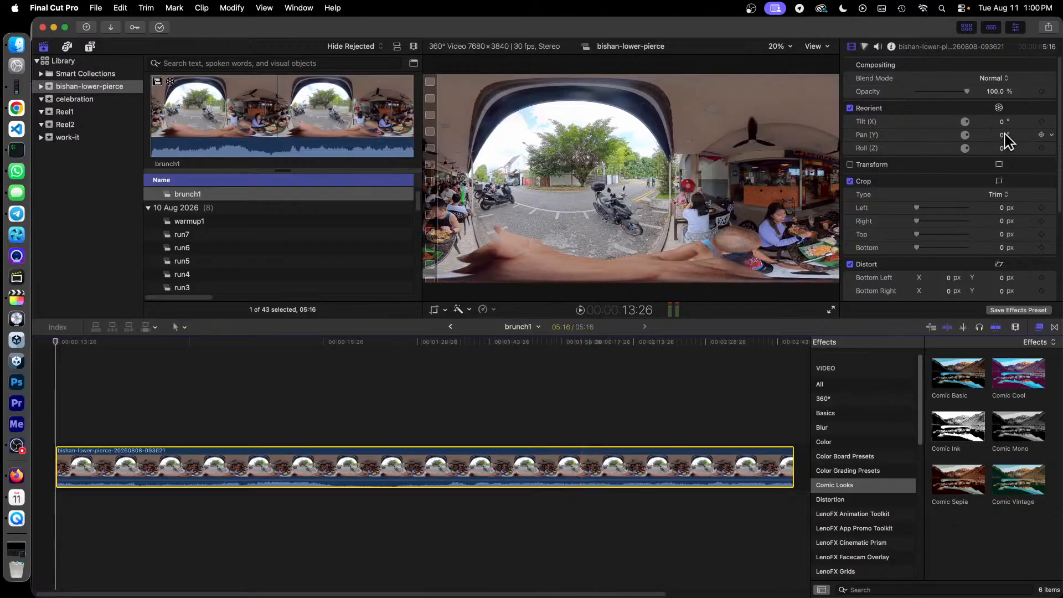
{"action": "left_click_drag", "start_coordinate": [1003, 134], "coordinate": [1048, 135]}
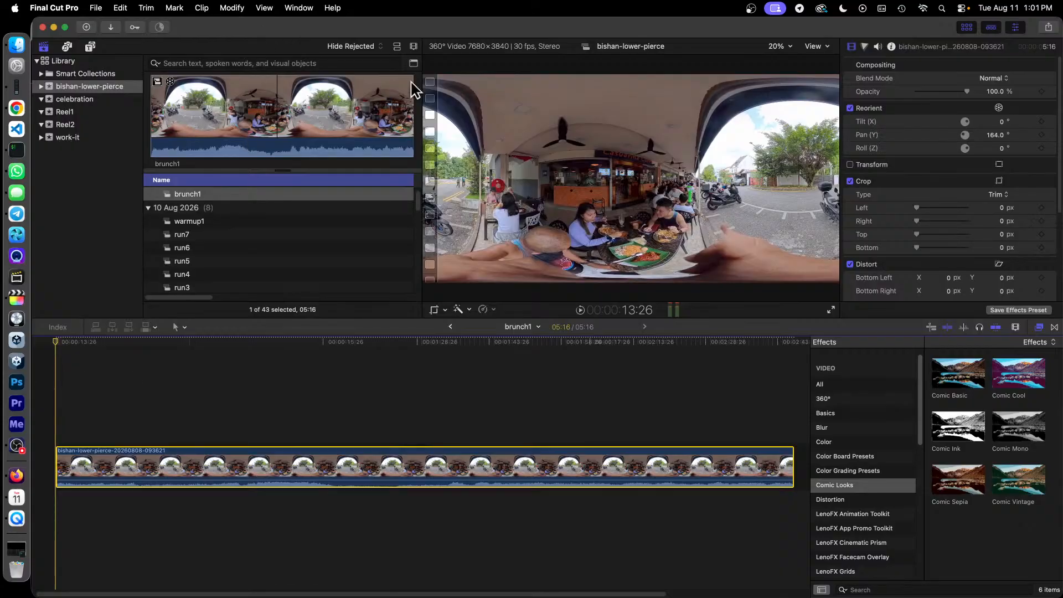
Return to Reel2 and replace Split Screen 2.2's Drop Zone 1 source with brunch1, panned to X 1.0 and Y 14.0
{"action": "left_click", "coordinate": [449, 327]}
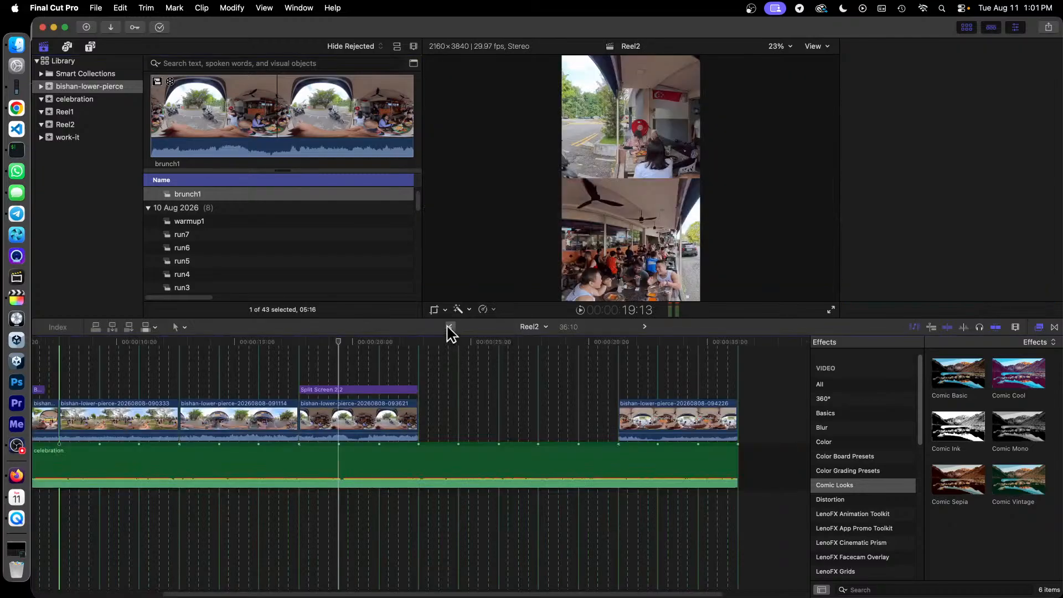
{"action": "left_click", "coordinate": [369, 390]}
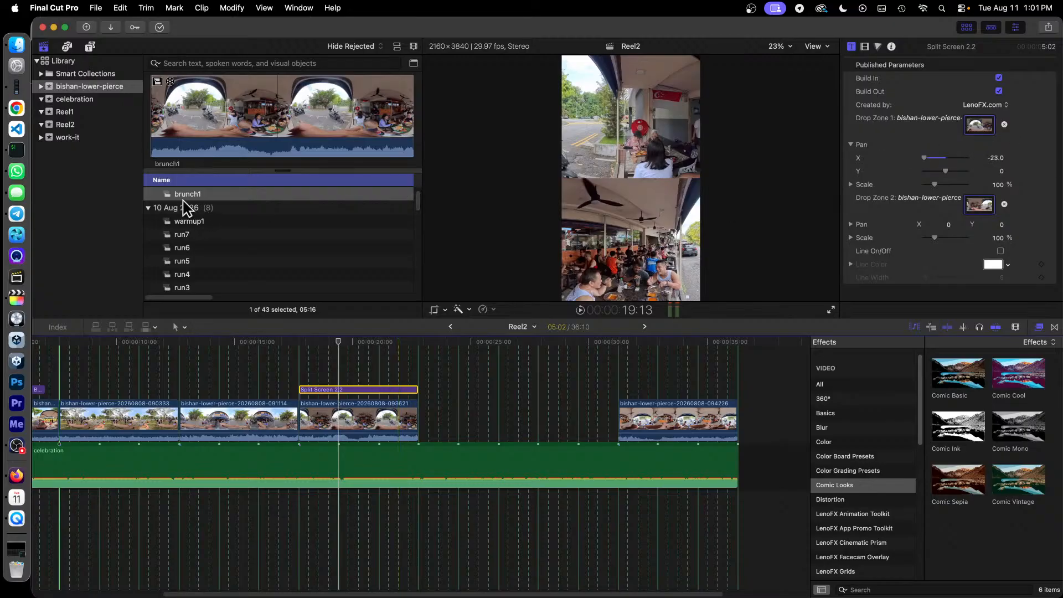
{"action": "left_click_drag", "start_coordinate": [190, 201], "coordinate": [982, 133]}
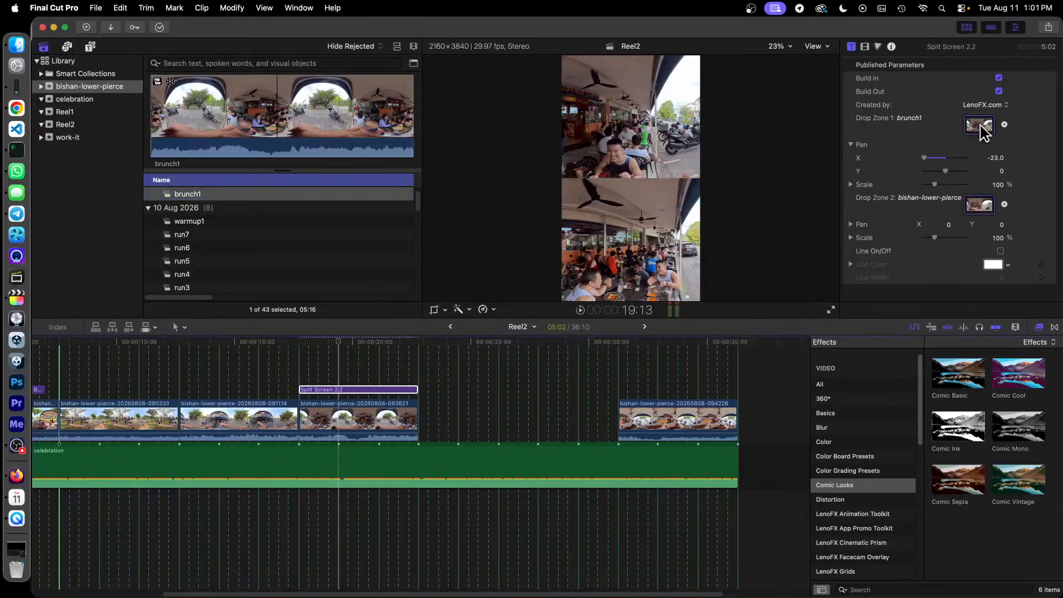
{"action": "left_click_drag", "start_coordinate": [922, 158], "coordinate": [958, 173]}
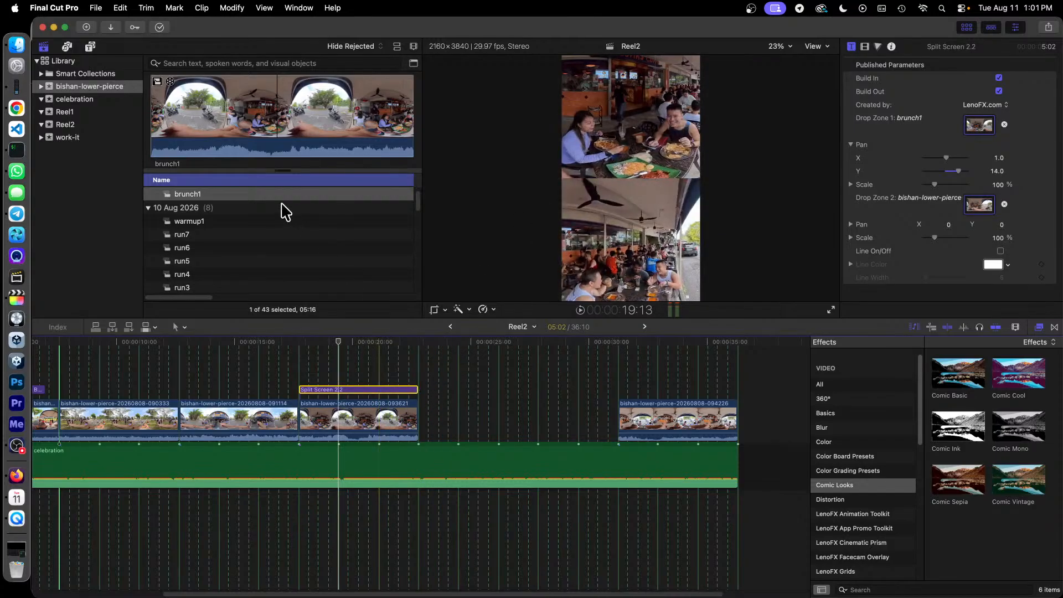
Inspect the reoriented footage inside the brunch1 compound clip and return to the Reel2 timeline
{"action": "double_click", "coordinate": [183, 198]}
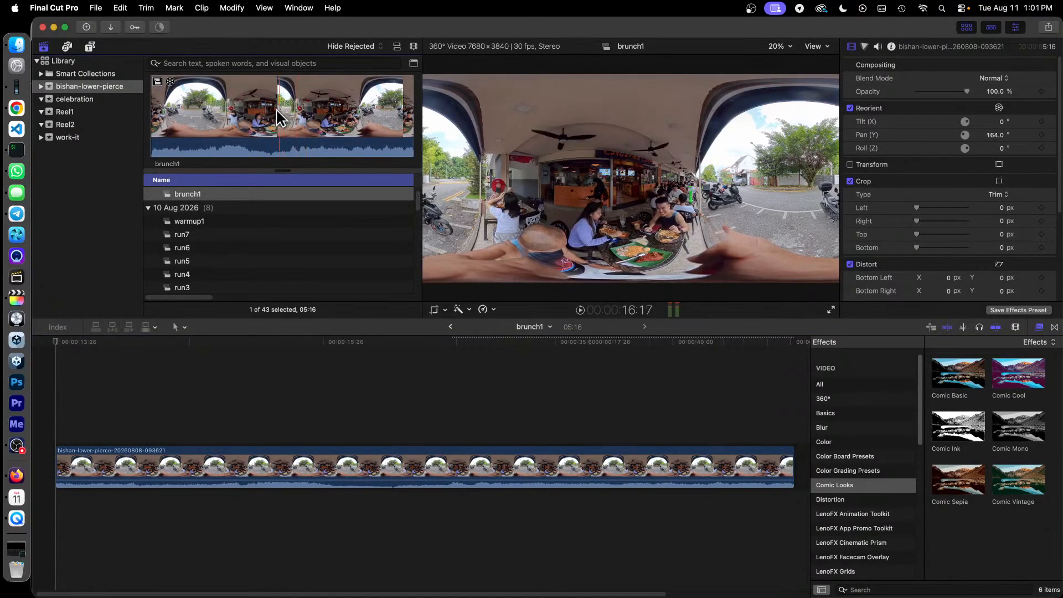
{"action": "left_click", "coordinate": [212, 197]}
{"action": "left_click", "coordinate": [447, 334]}
{"action": "left_click", "coordinate": [448, 326]}
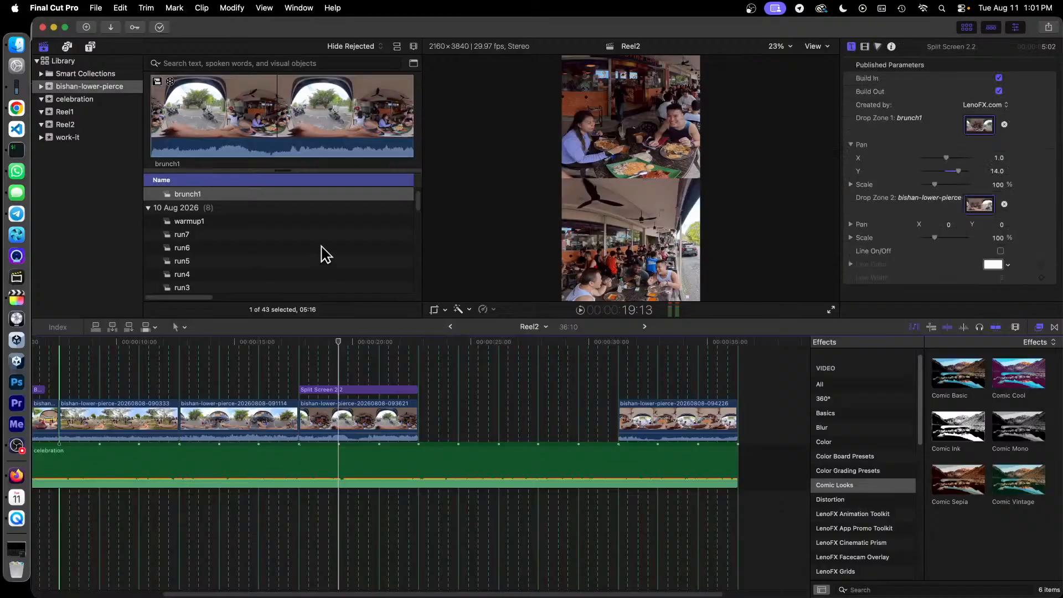
{"action": "scroll", "coordinate": [324, 252], "scroll_direction": "down", "scroll_amount": 3}
{"action": "scroll", "coordinate": [325, 255], "scroll_direction": "down", "scroll_amount": 5}
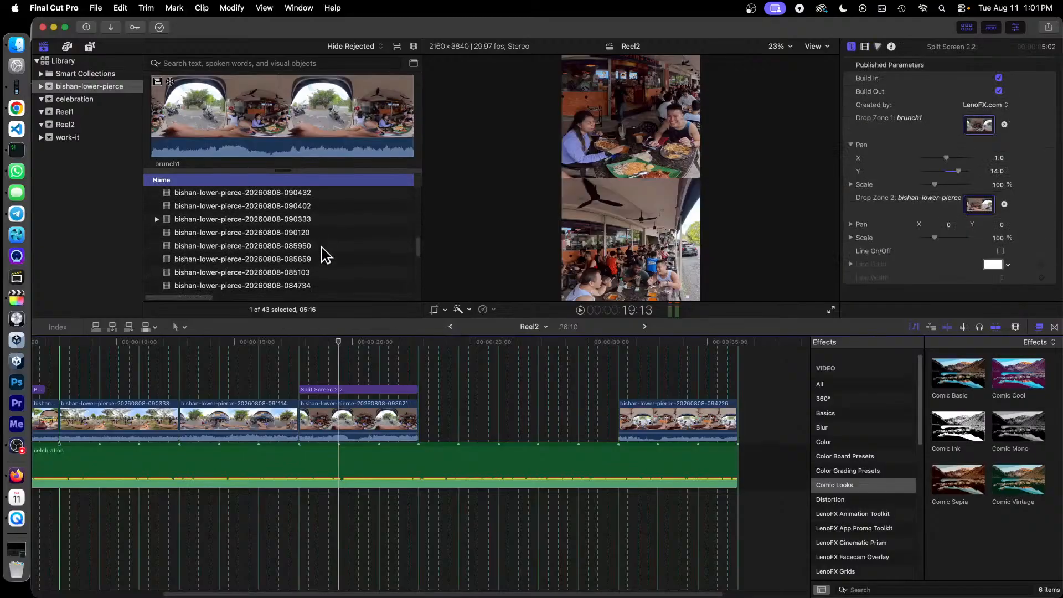
{"action": "scroll", "coordinate": [325, 256], "scroll_direction": "up", "scroll_amount": 1}
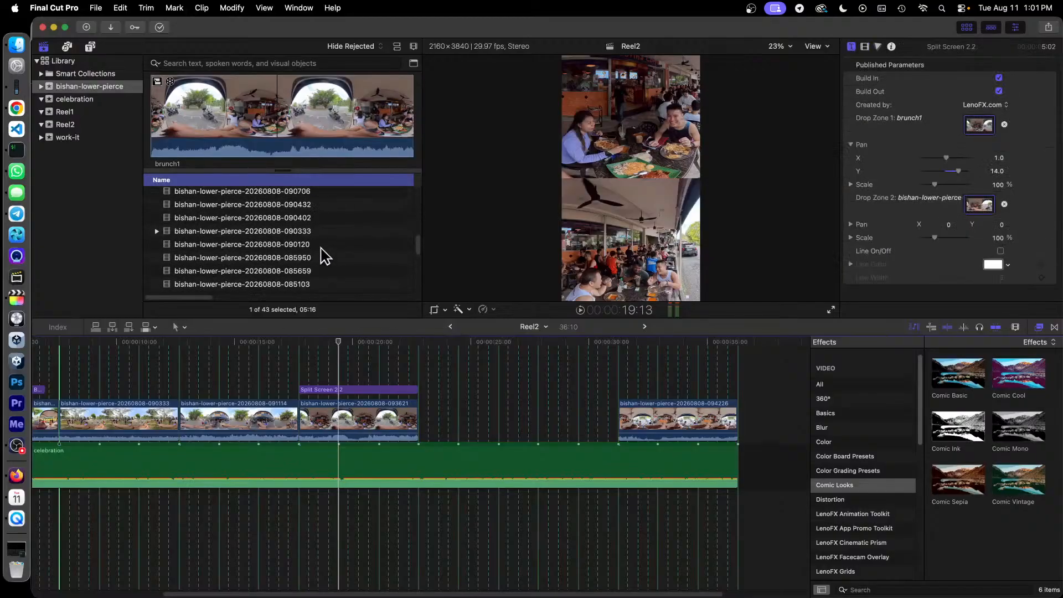
{"action": "scroll", "coordinate": [313, 257], "scroll_direction": "up", "scroll_amount": 5}
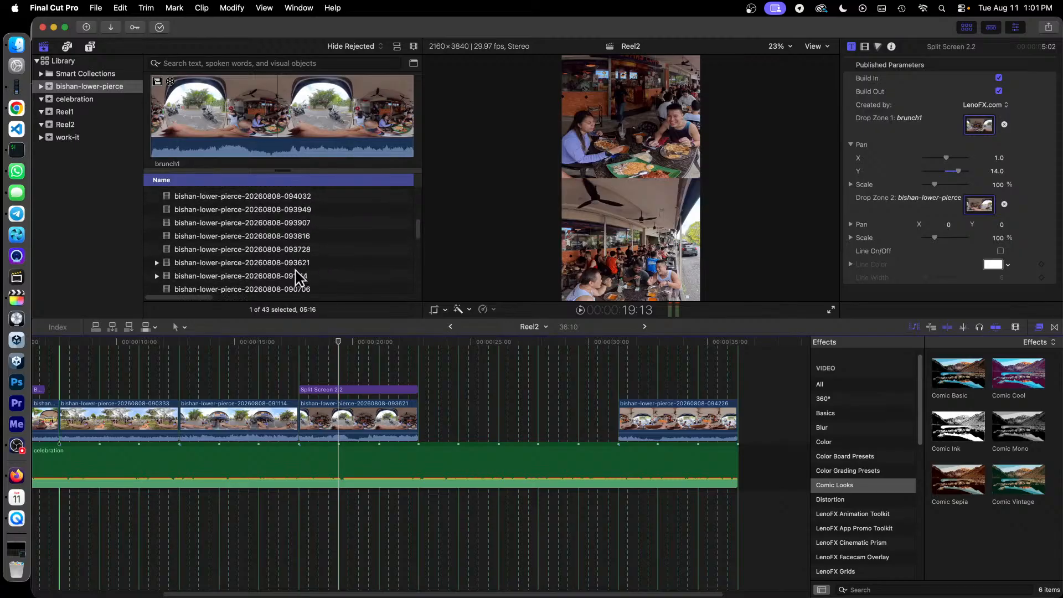
{"action": "left_click", "coordinate": [293, 264]}
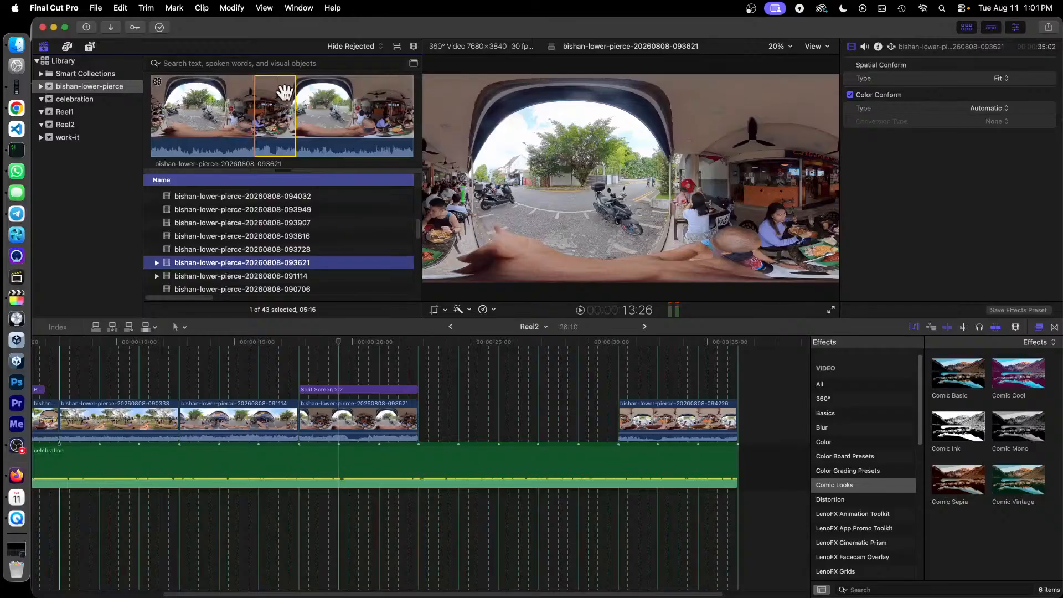
{"action": "right_click", "coordinate": [277, 116]}
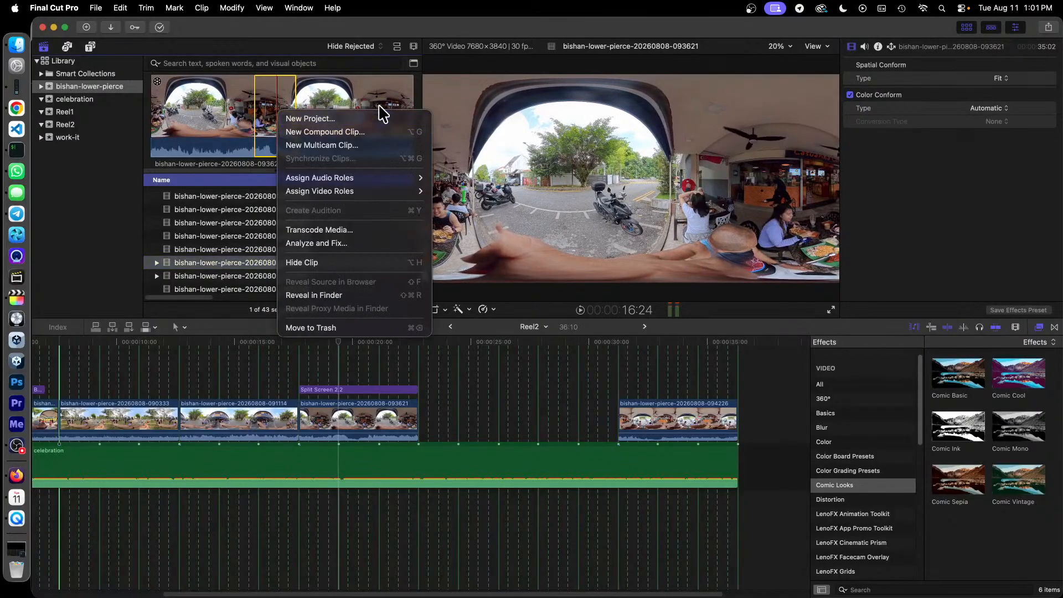
{"action": "left_click", "coordinate": [114, 246]}
Open the brunch1 compound clip from the 11 Aug 2026 group in its own timeline
{"action": "scroll", "coordinate": [254, 227], "scroll_direction": "up", "scroll_amount": 10}
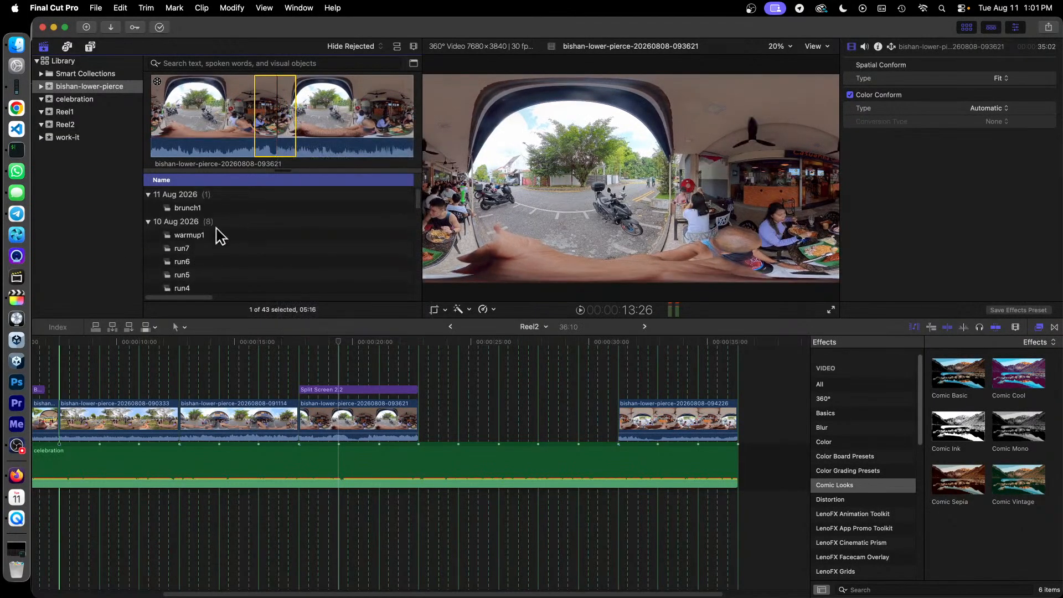
{"action": "double_click", "coordinate": [189, 207]}
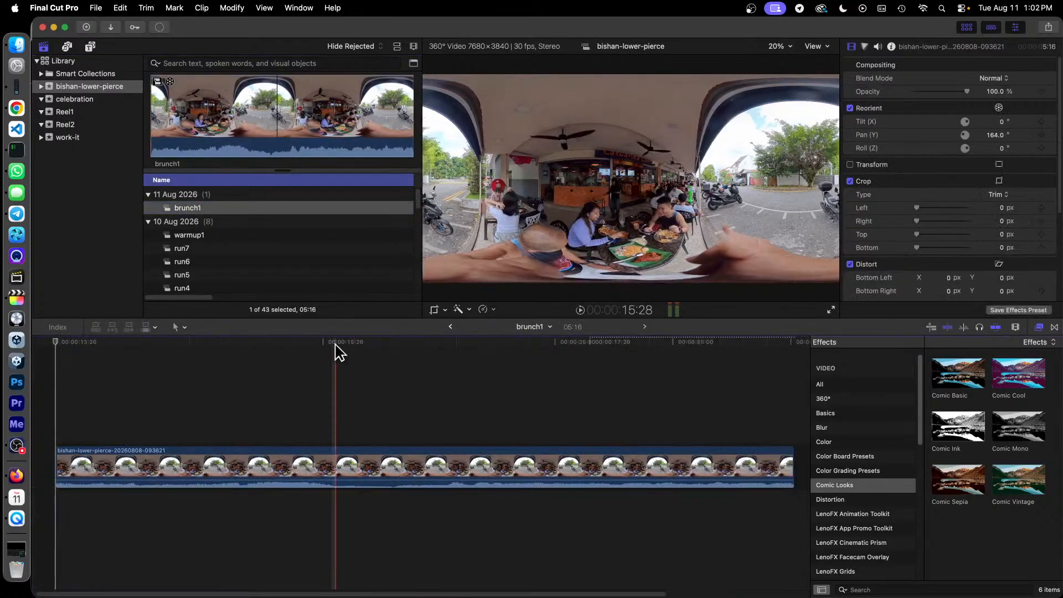
Return from brunch1 to the Reel2 timeline and set Drop Zone 1's Pan Y to 20.0 in the Split Screen 2.2 title
{"action": "left_click", "coordinate": [165, 465]}
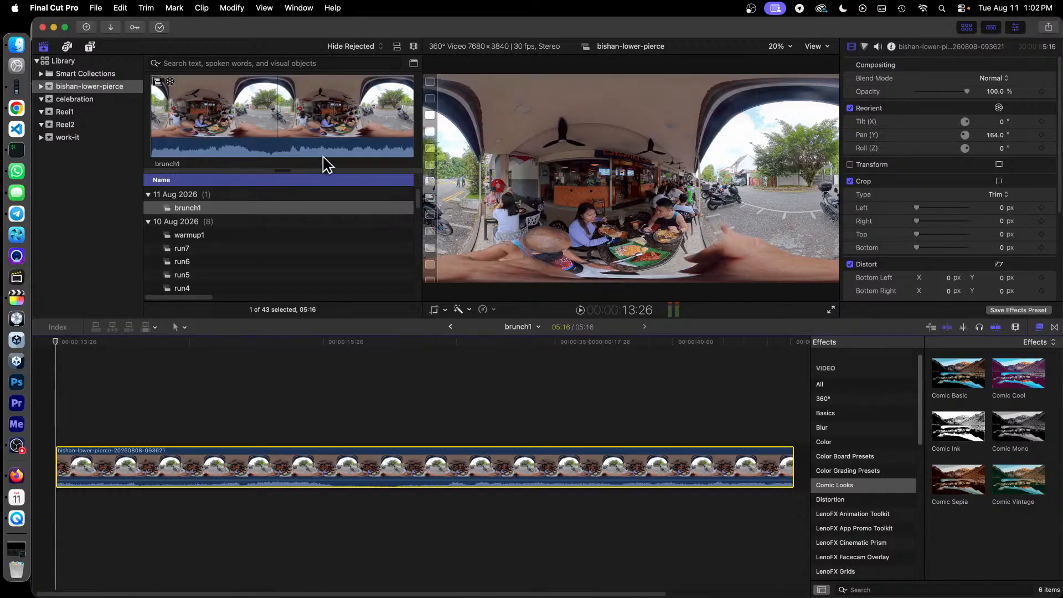
{"action": "left_click", "coordinate": [450, 326]}
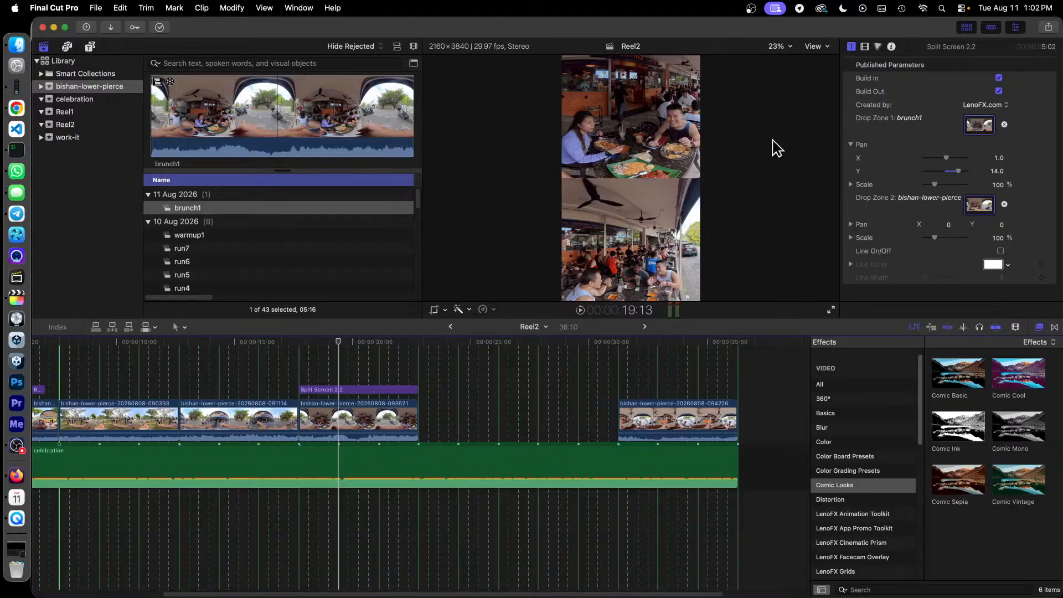
{"action": "mouse_move", "coordinate": [959, 171]}
{"action": "left_mouse_down"}
{"action": "mouse_move", "coordinate": [969, 178]}
{"action": "mouse_move", "coordinate": [945, 172]}
{"action": "mouse_move", "coordinate": [971, 172]}
{"action": "mouse_move", "coordinate": [970, 181]}
{"action": "left_mouse_up"}
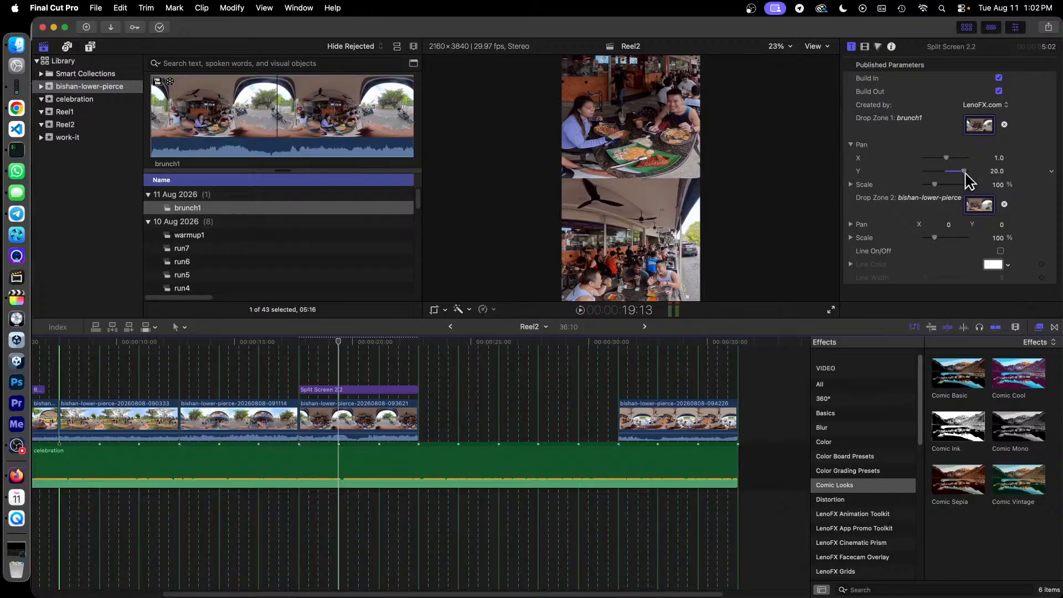
{"action": "left_click_drag", "start_coordinate": [946, 157], "coordinate": [946, 158]}
Reframe Drop Zone 2 of the Split Screen 2.2 title with Pan X 2.5, Pan Y 14.4 and Scale 131%
{"action": "left_click_drag", "start_coordinate": [947, 224], "coordinate": [1006, 225]}
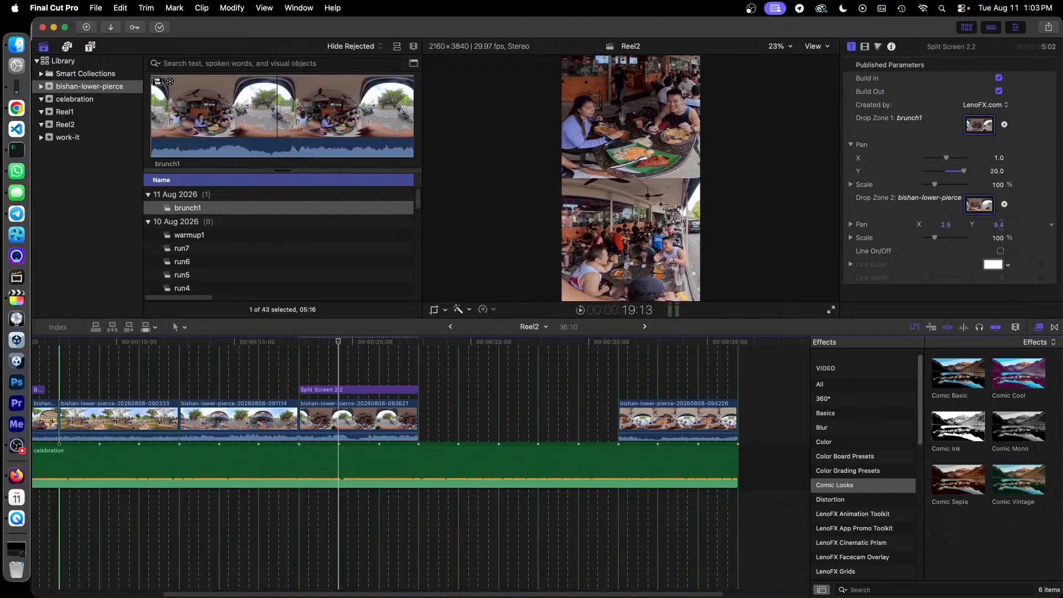
{"action": "left_click_drag", "start_coordinate": [934, 237], "coordinate": [938, 239]}
{"action": "left_click_drag", "start_coordinate": [996, 224], "coordinate": [997, 225]}
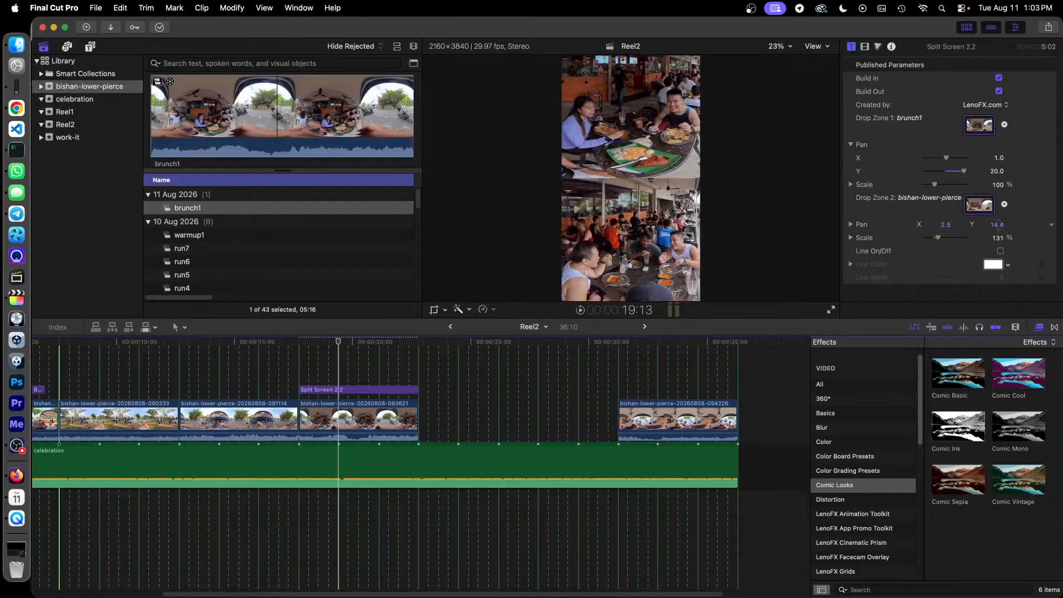
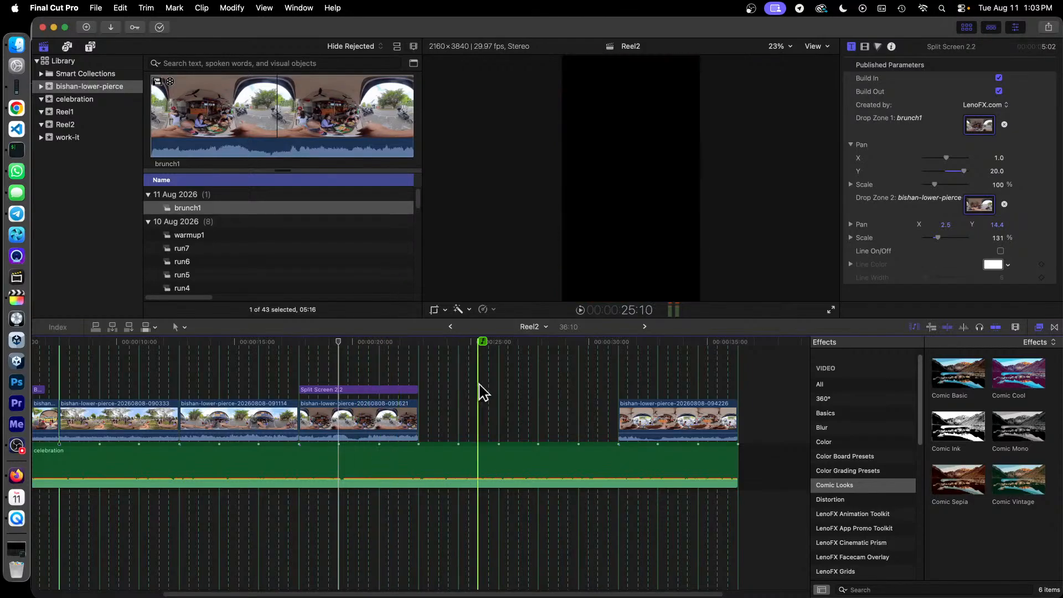
Preview the 8 Aug 2026 source clips from 093621 through 094126 for further brunch footage
{"action": "left_click", "coordinate": [390, 392]}
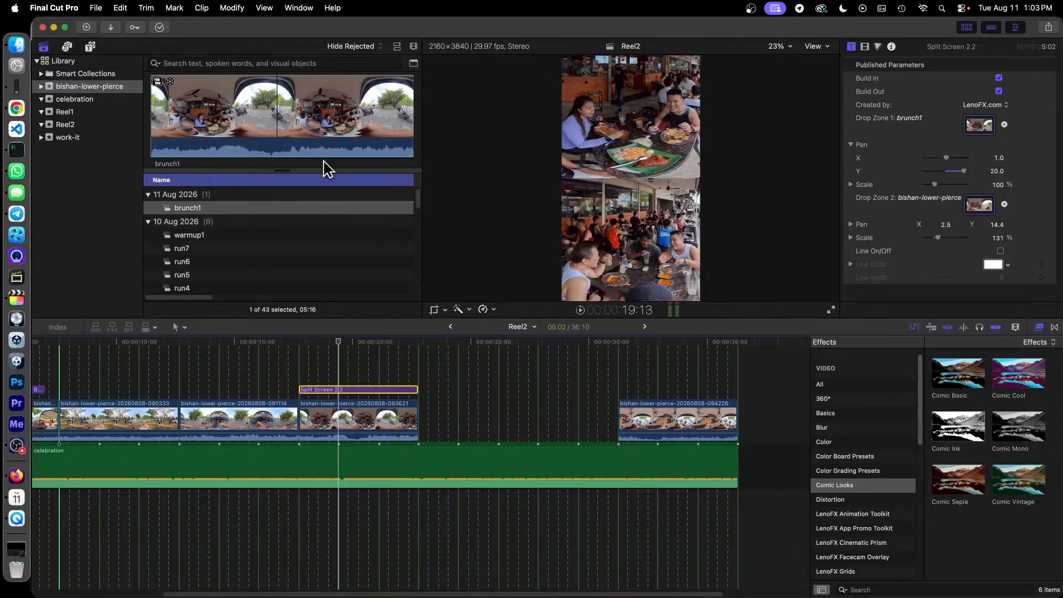
{"action": "scroll", "coordinate": [266, 240], "scroll_direction": "down", "scroll_amount": 3}
{"action": "scroll", "coordinate": [282, 240], "scroll_direction": "down", "scroll_amount": 4}
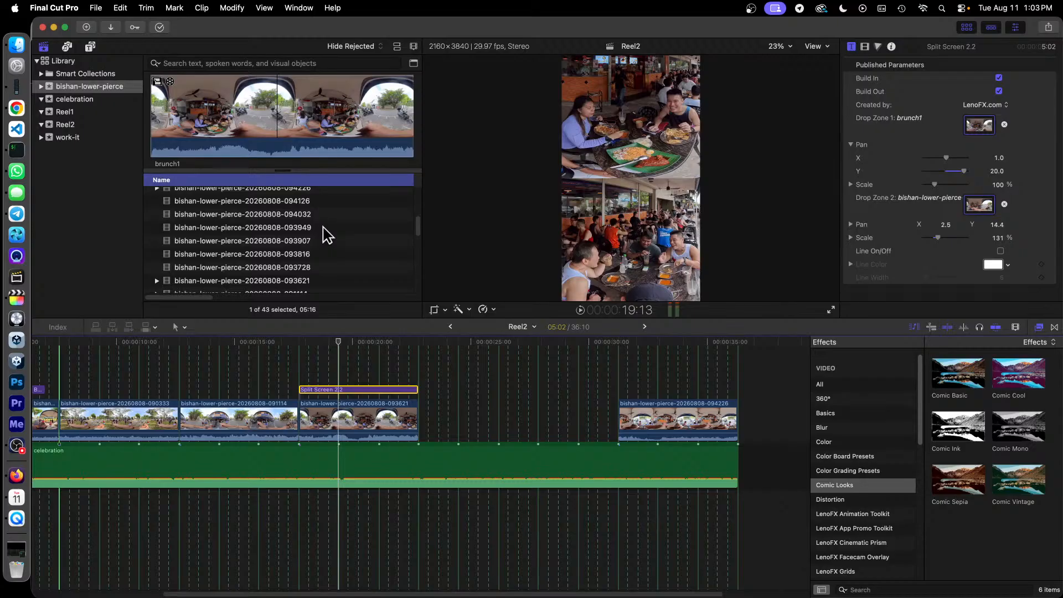
{"action": "left_click", "coordinate": [306, 280]}
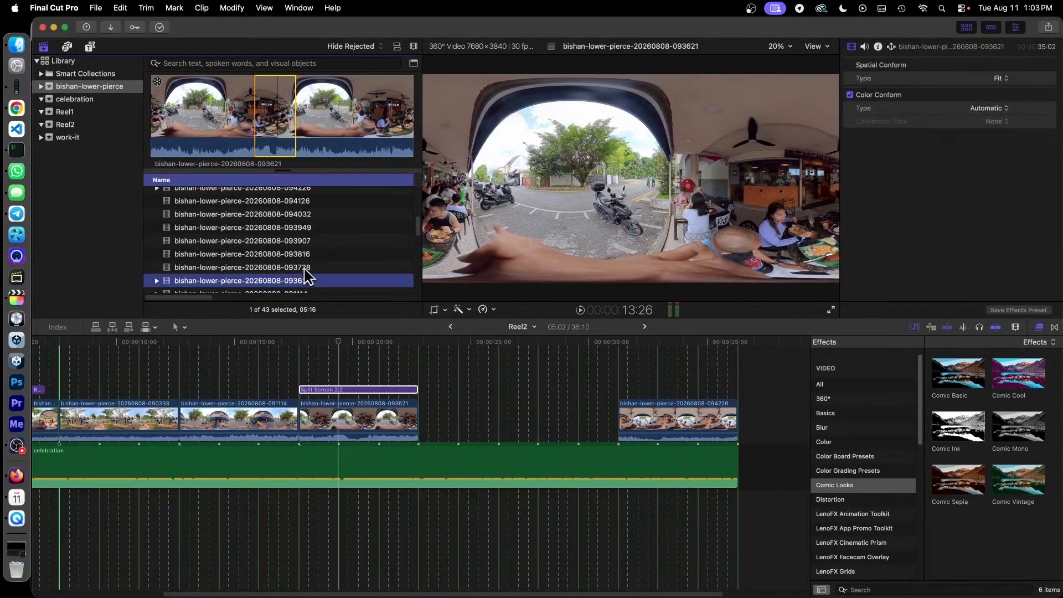
{"action": "left_click", "coordinate": [304, 268]}
{"action": "scroll", "coordinate": [308, 268], "scroll_direction": "up", "scroll_amount": 1}
{"action": "left_click", "coordinate": [308, 257]}
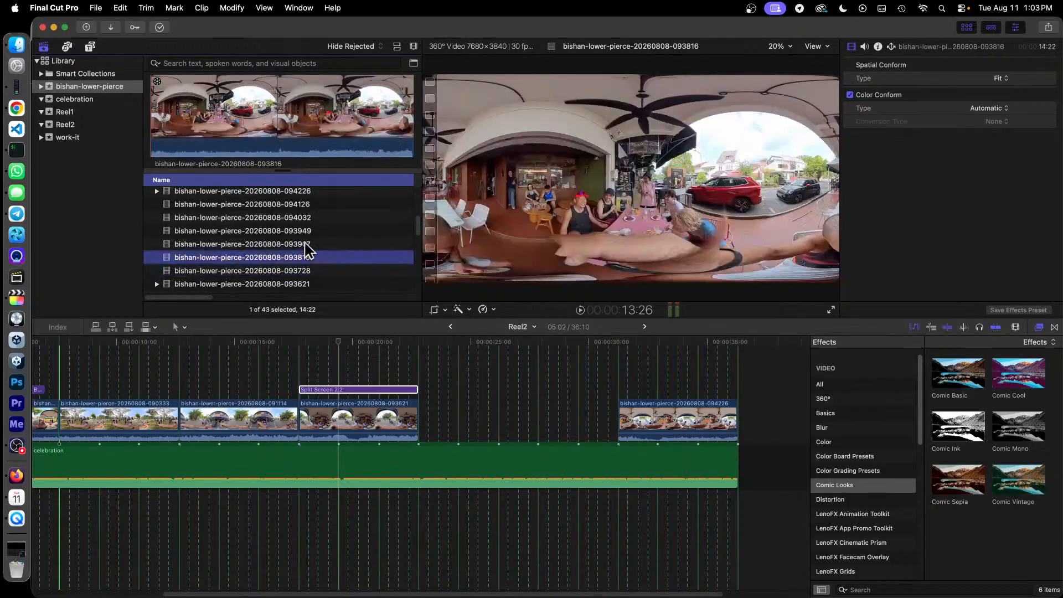
{"action": "left_click", "coordinate": [308, 243]}
{"action": "left_click", "coordinate": [308, 229]}
{"action": "left_click", "coordinate": [308, 217]}
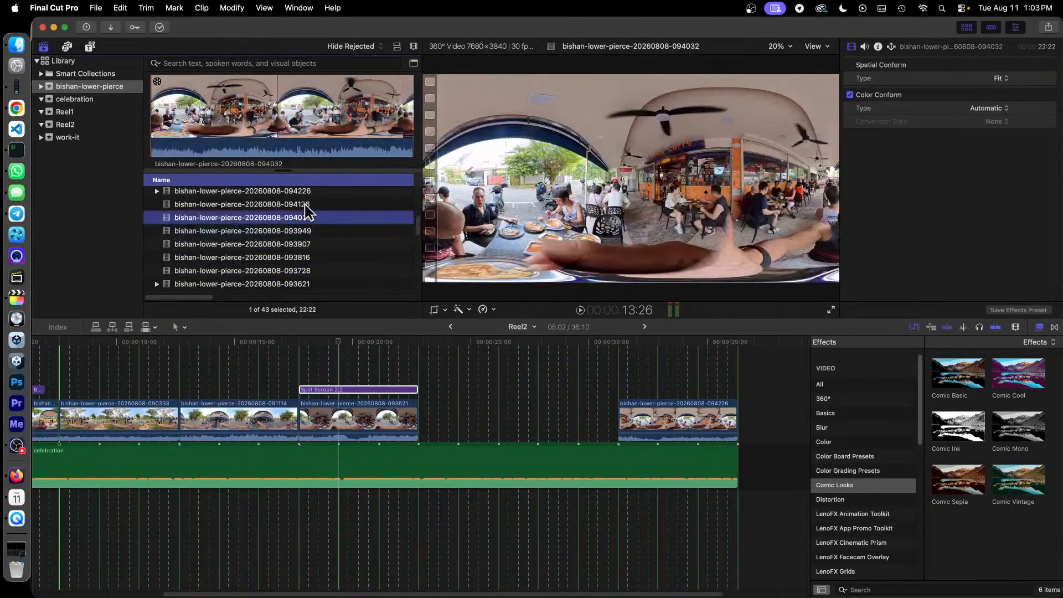
{"action": "left_click", "coordinate": [308, 205]}
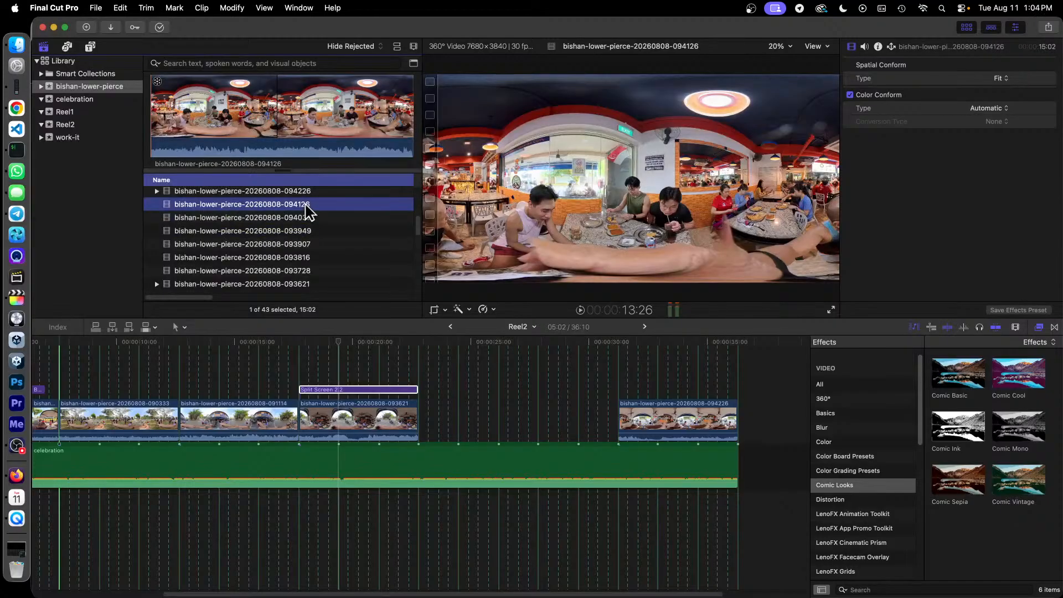
{"action": "left_click", "coordinate": [440, 404]}
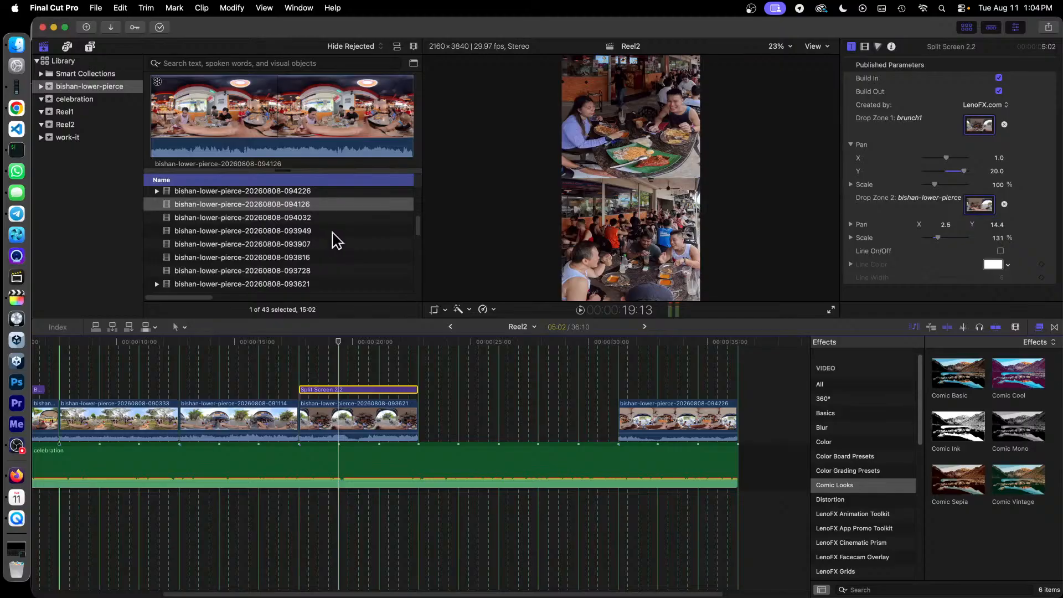
Add another Split Screen 2.2 title from LenoFX Reels directly after the first one and trim it to 5:02
{"action": "left_click", "coordinate": [92, 48]}
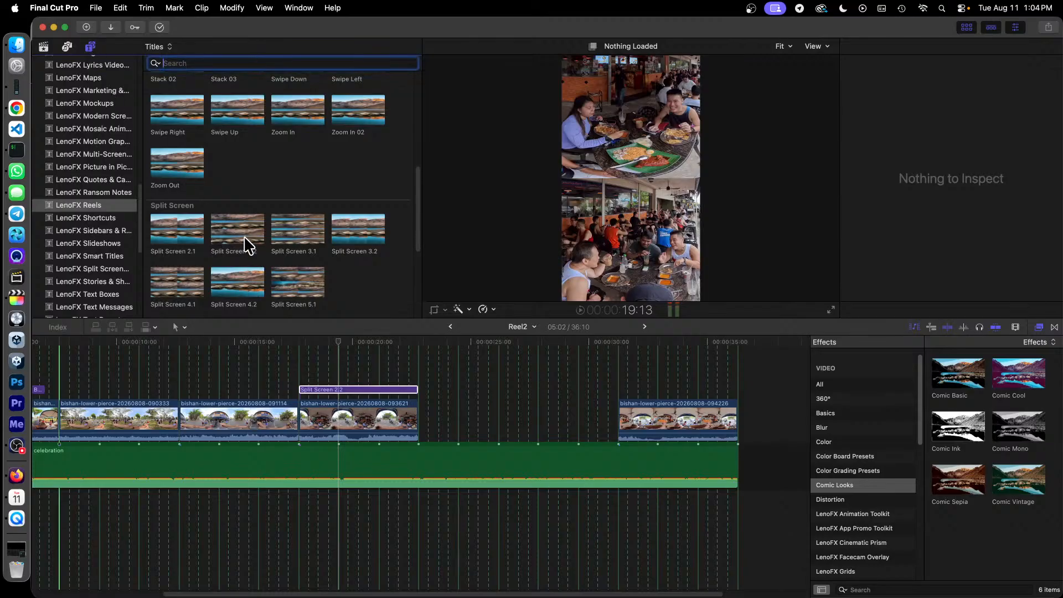
{"action": "left_click_drag", "start_coordinate": [244, 230], "coordinate": [424, 391]}
{"action": "left_click", "coordinate": [393, 386]}
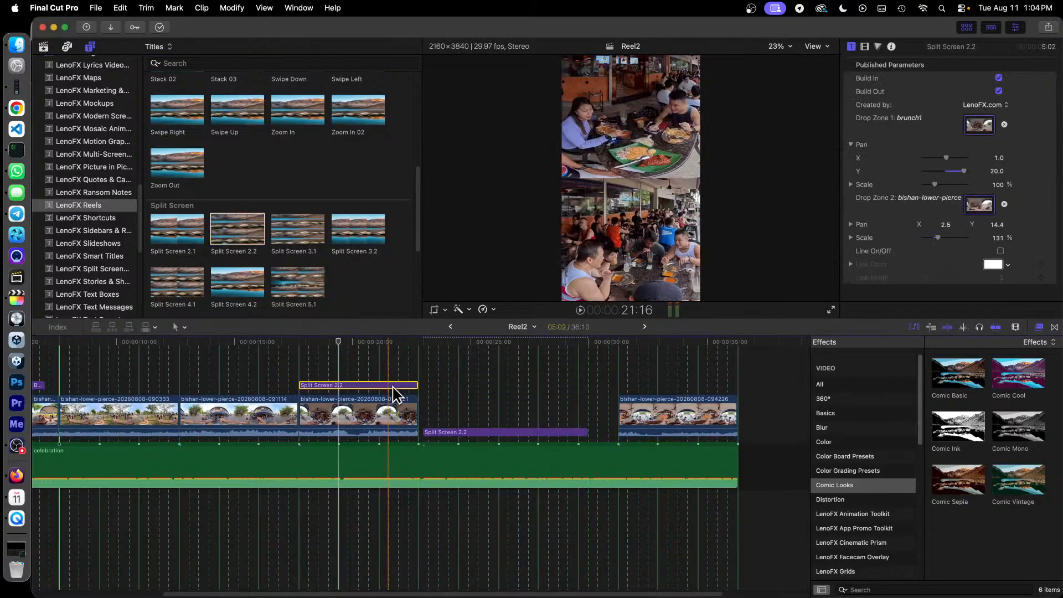
{"action": "left_click", "coordinate": [518, 432]}
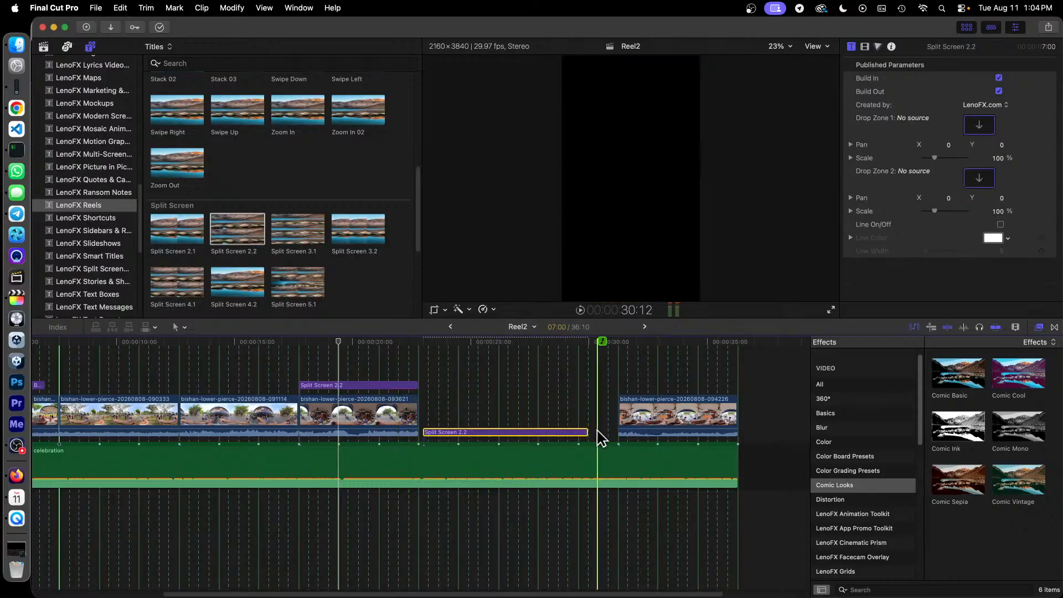
{"action": "left_click_drag", "start_coordinate": [586, 432], "coordinate": [536, 433]}
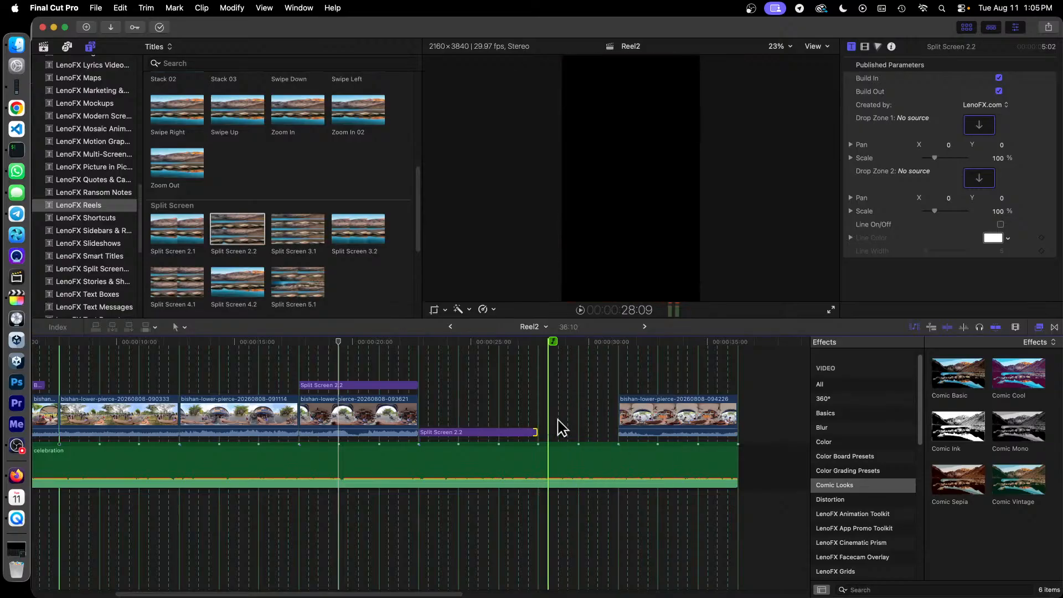
Trim the start of the closing 094226 clip to leave 3:12, and fill the gap before it with a 5:02 Split Screen 3.1 title
{"action": "left_click", "coordinate": [624, 421]}
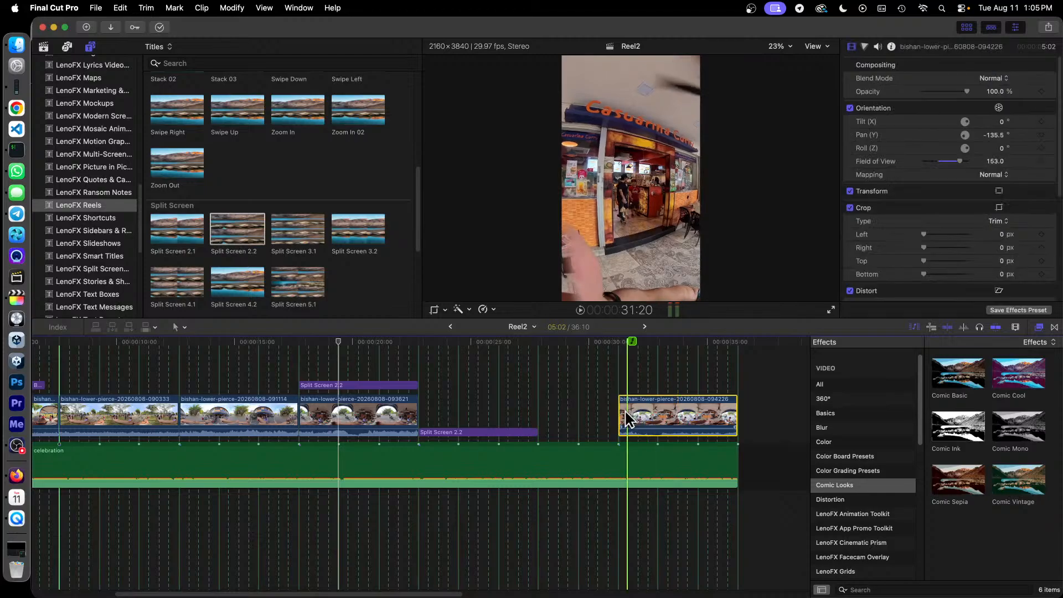
{"action": "left_click_drag", "start_coordinate": [619, 415], "coordinate": [662, 416]}
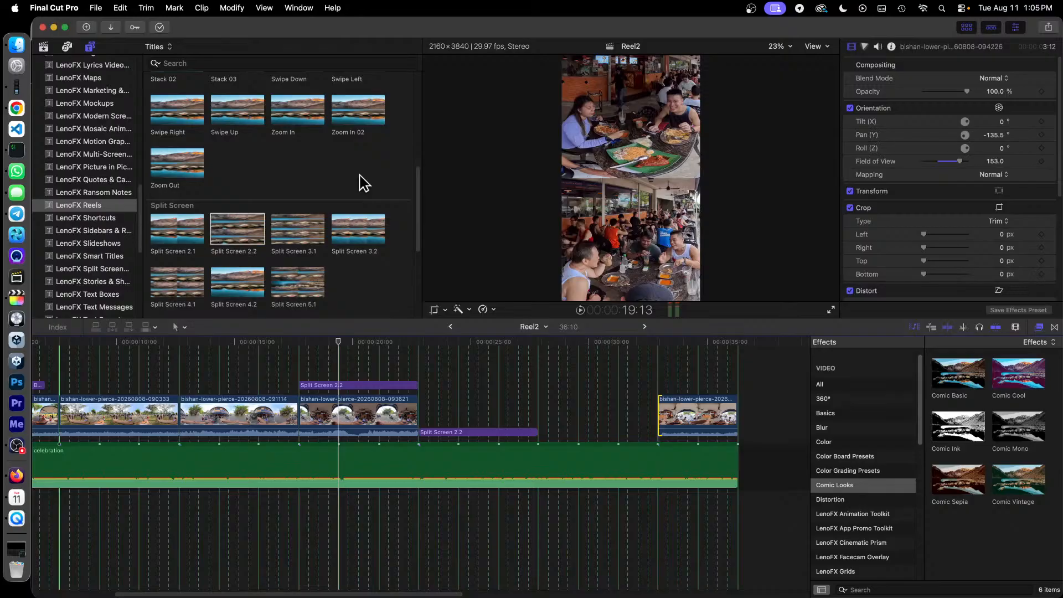
{"action": "left_click_drag", "start_coordinate": [307, 237], "coordinate": [540, 378]}
{"action": "left_click_drag", "start_coordinate": [704, 382], "coordinate": [652, 391]}
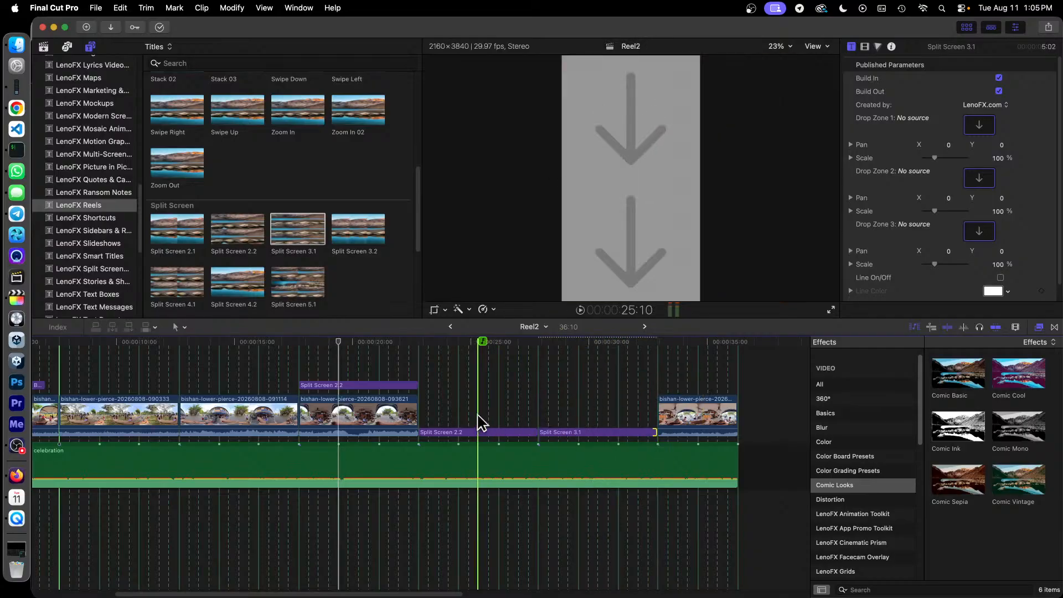
{"action": "left_click", "coordinate": [472, 433]}
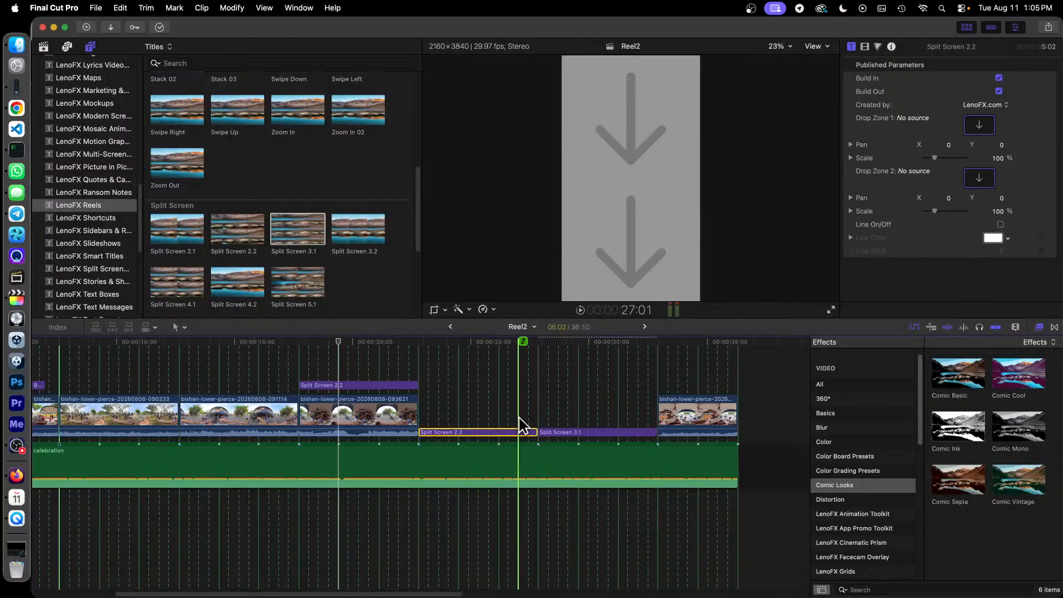
{"action": "left_click", "coordinate": [43, 46]}
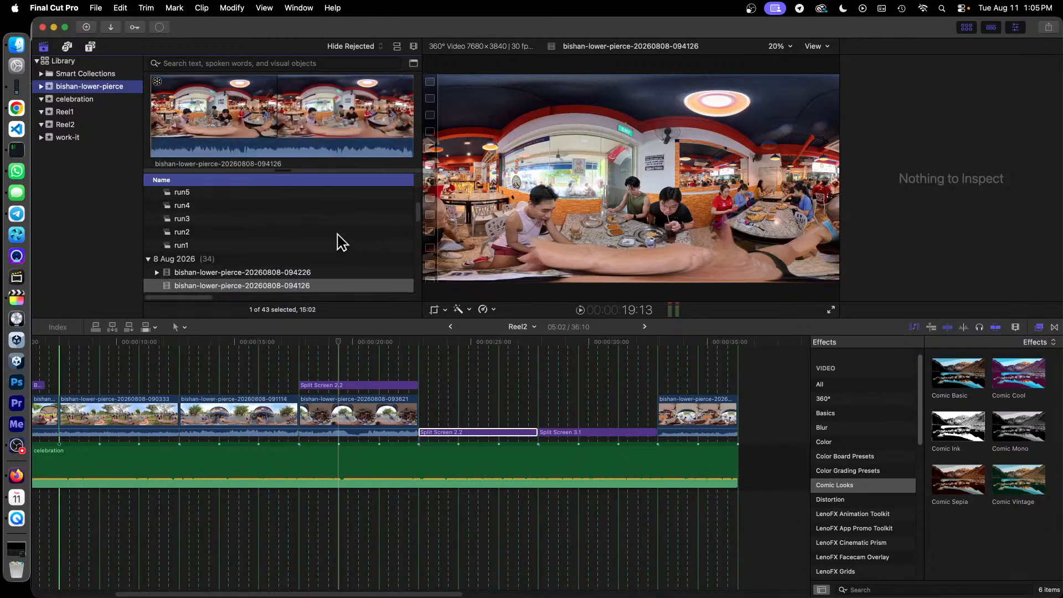
{"action": "scroll", "coordinate": [341, 242], "scroll_direction": "down", "scroll_amount": 2}
{"action": "scroll", "coordinate": [340, 242], "scroll_direction": "down", "scroll_amount": 6}
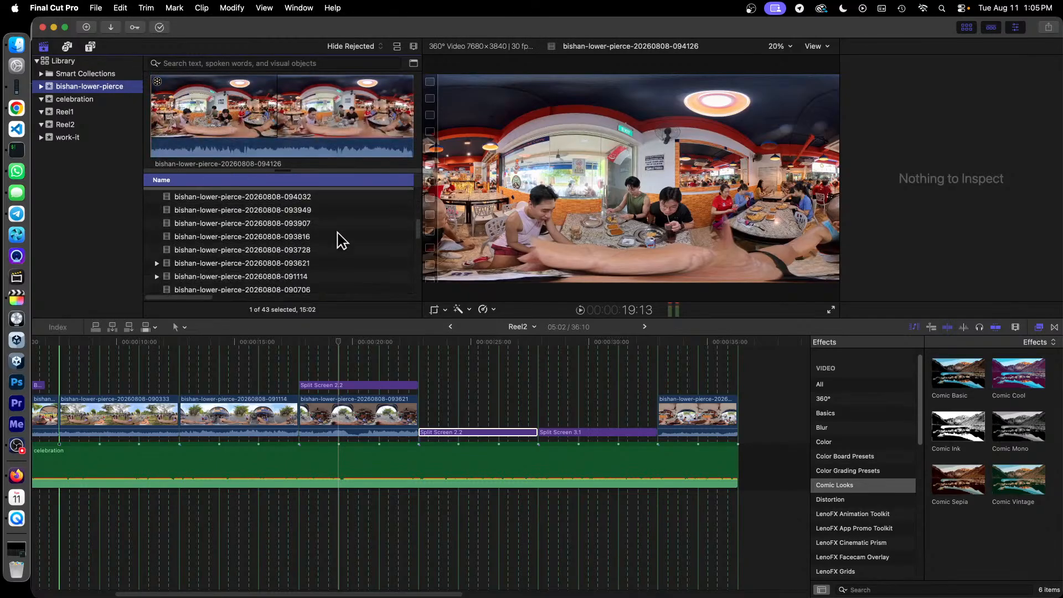
{"action": "scroll", "coordinate": [321, 252], "scroll_direction": "up", "scroll_amount": 1}
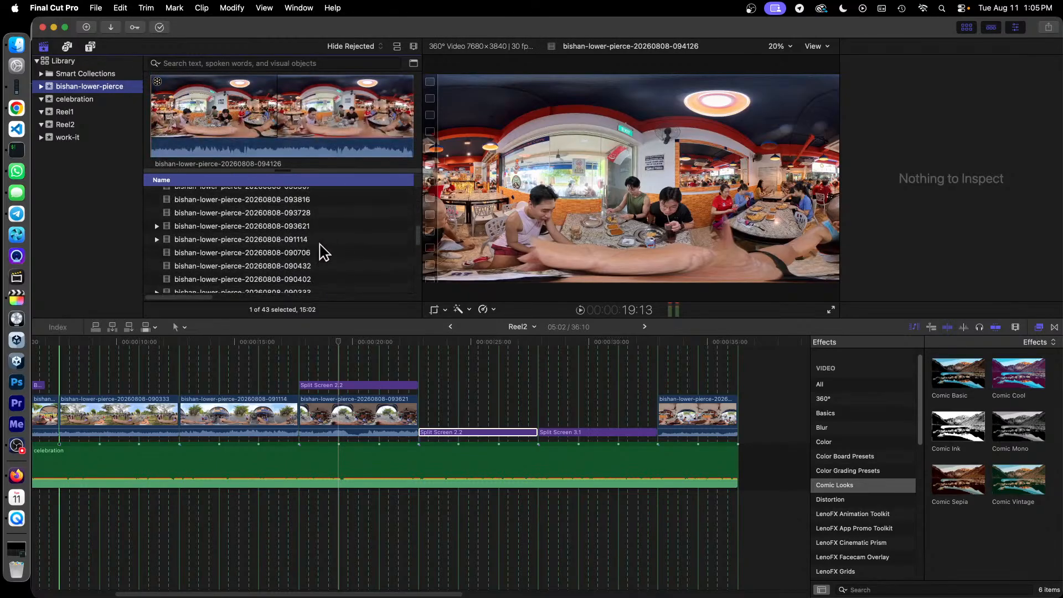
{"action": "left_click", "coordinate": [309, 215]}
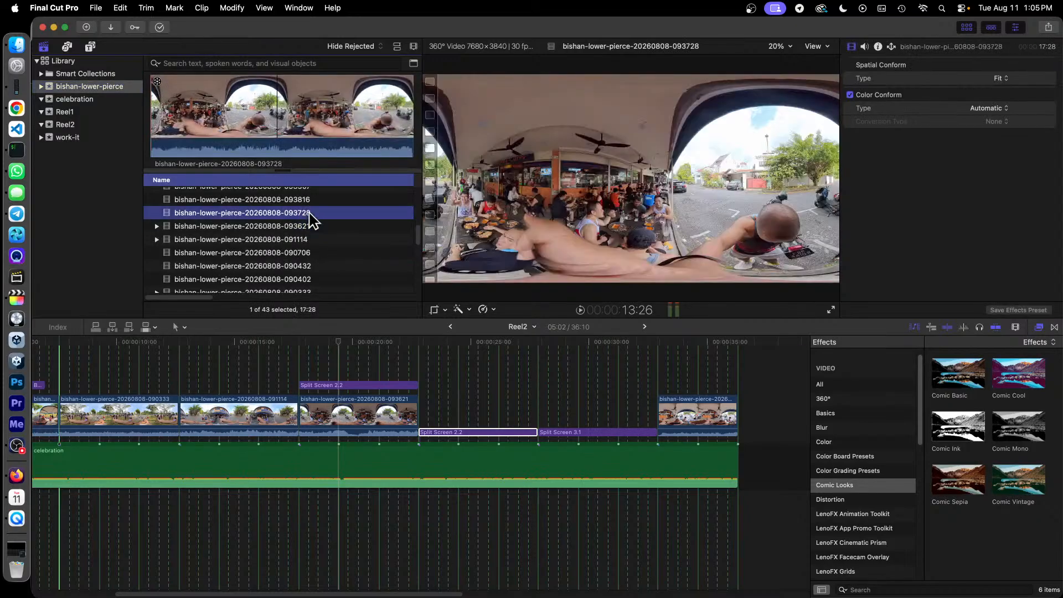
{"action": "scroll", "coordinate": [318, 227], "scroll_direction": "up", "scroll_amount": 3}
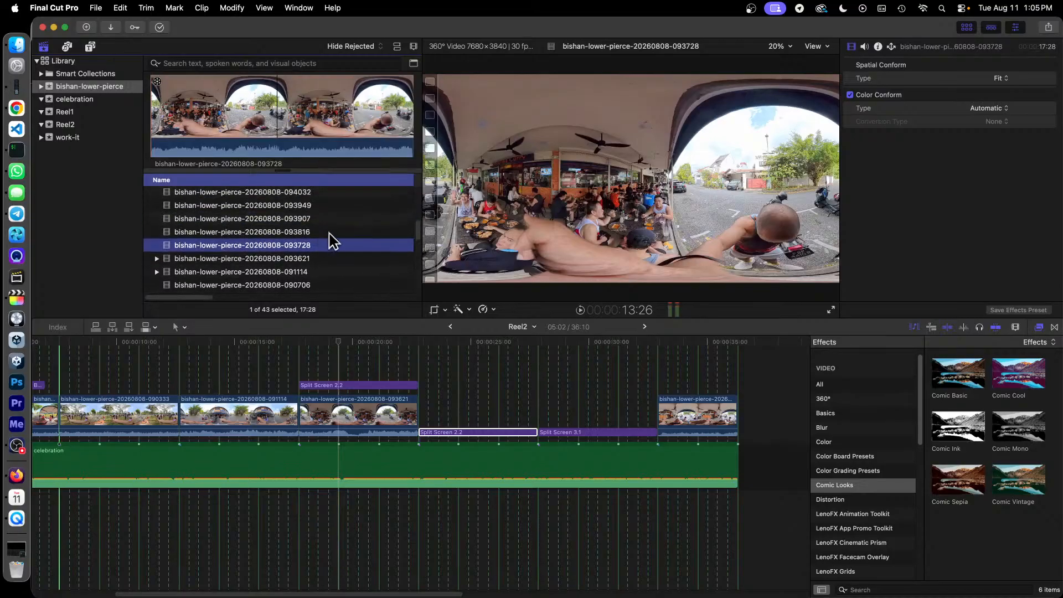
{"action": "scroll", "coordinate": [333, 242], "scroll_direction": "up", "scroll_amount": 1}
Fill the second Split Screen 2.2 title with clip 093816 in Drop Zone 1 and clip 093907 in Drop Zone 2
{"action": "left_click", "coordinate": [501, 432]}
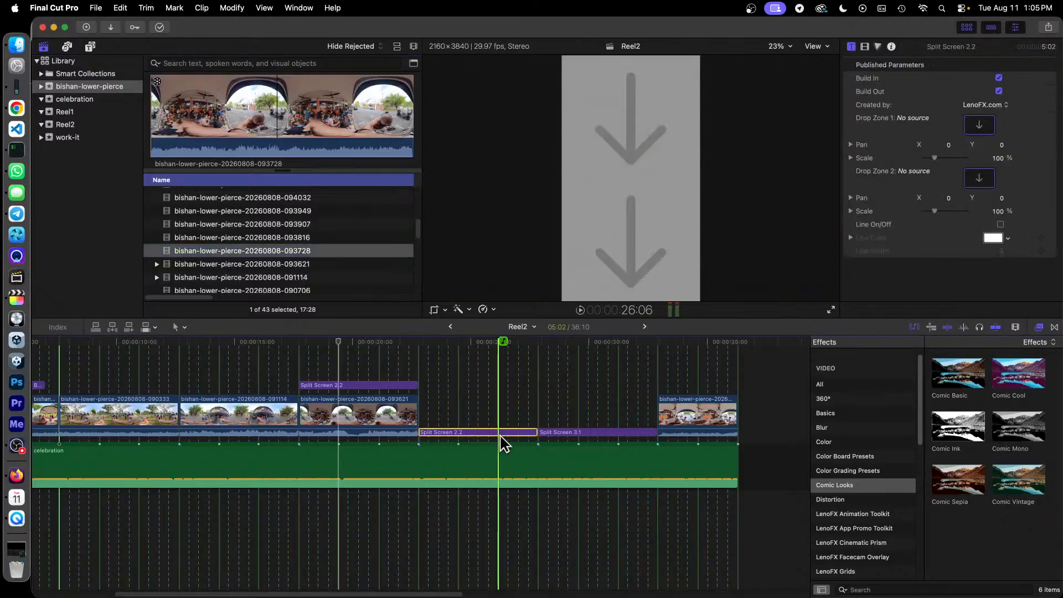
{"action": "left_click_drag", "start_coordinate": [448, 338], "coordinate": [478, 339]}
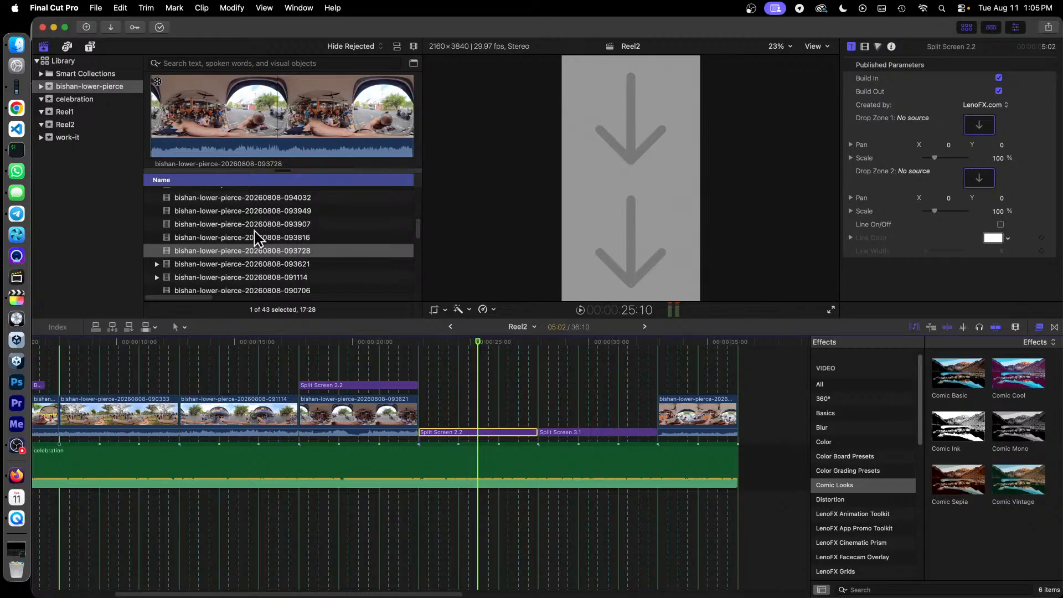
{"action": "left_click_drag", "start_coordinate": [249, 238], "coordinate": [981, 132]}
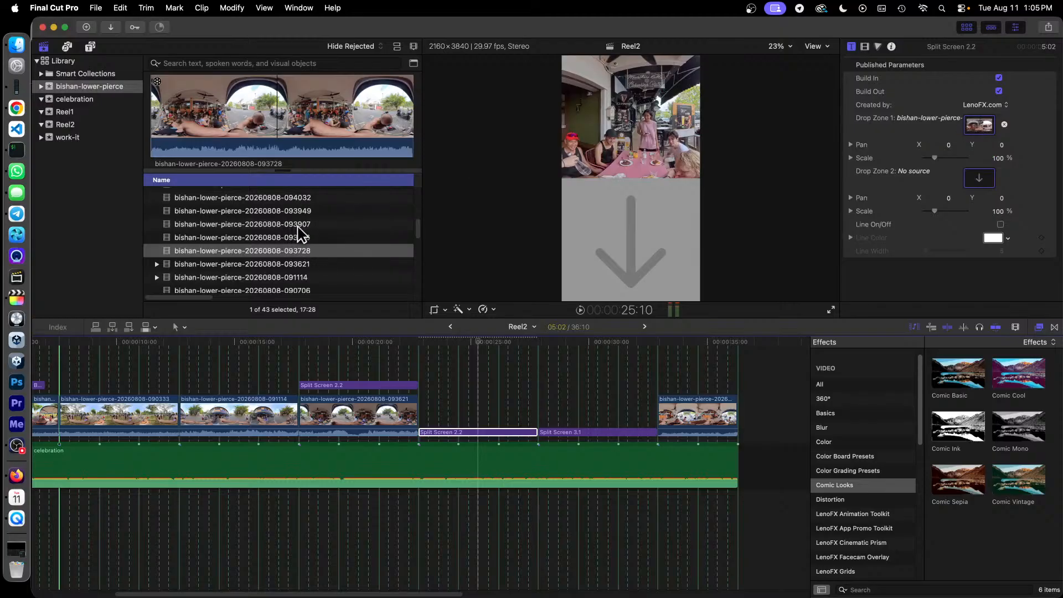
{"action": "scroll", "coordinate": [299, 235], "scroll_direction": "up", "scroll_amount": 3}
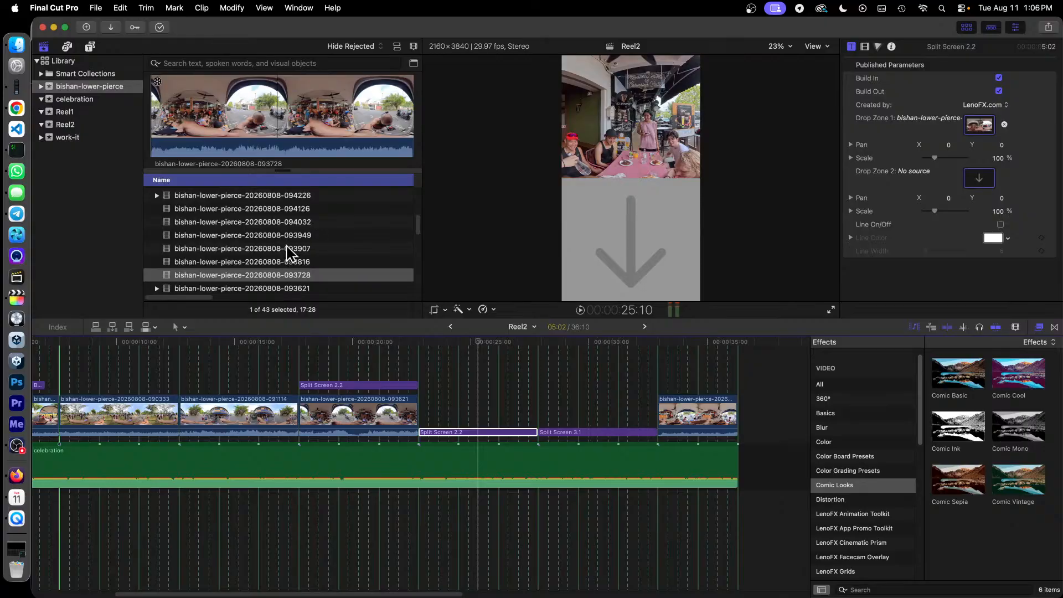
{"action": "left_click_drag", "start_coordinate": [279, 249], "coordinate": [975, 179]}
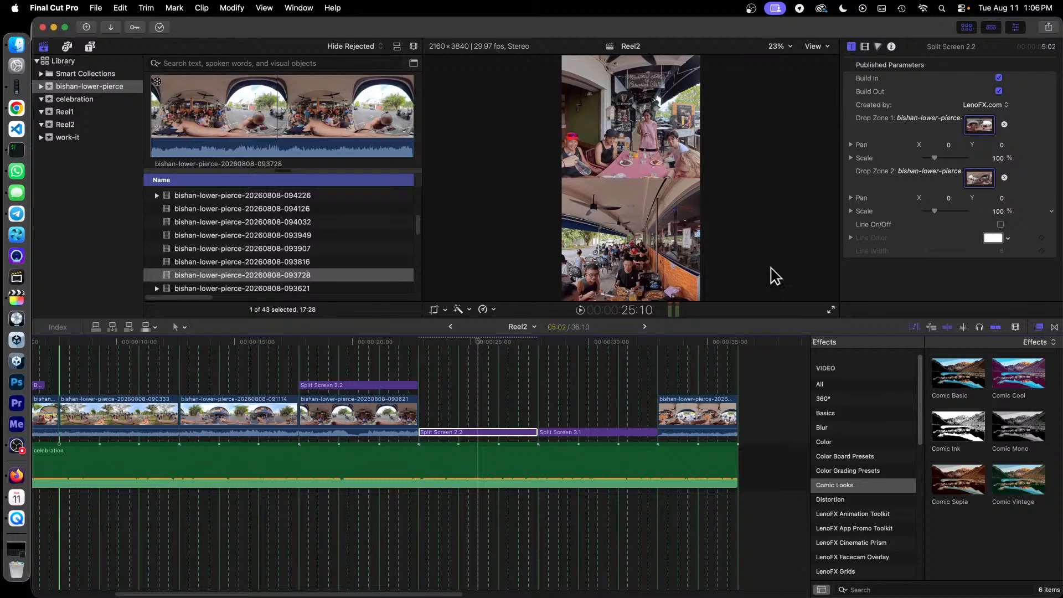
Compare the last two split-screen titles and preview clips 093816, 093907 and 093949 as sources for the Split Screen 3.1 title
{"action": "left_click", "coordinate": [593, 434]}
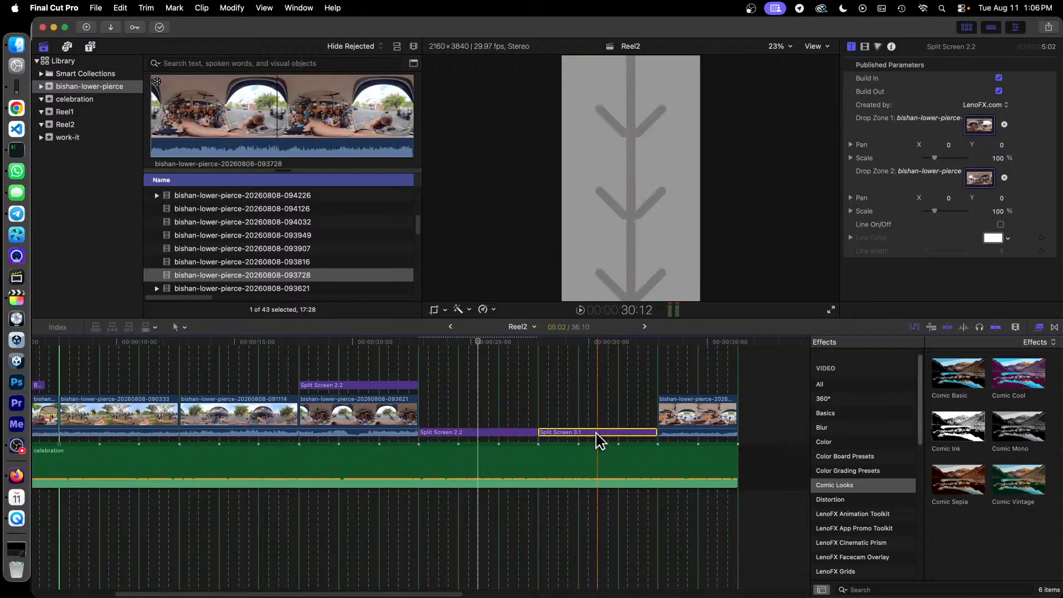
{"action": "left_click", "coordinate": [578, 342]}
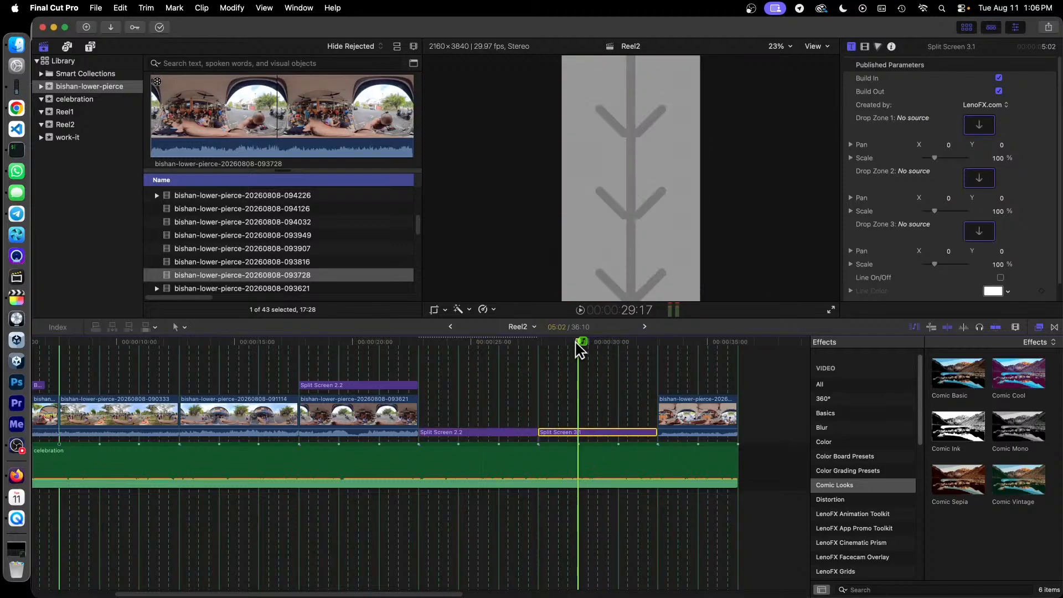
{"action": "left_click_drag", "start_coordinate": [576, 342], "coordinate": [500, 342]}
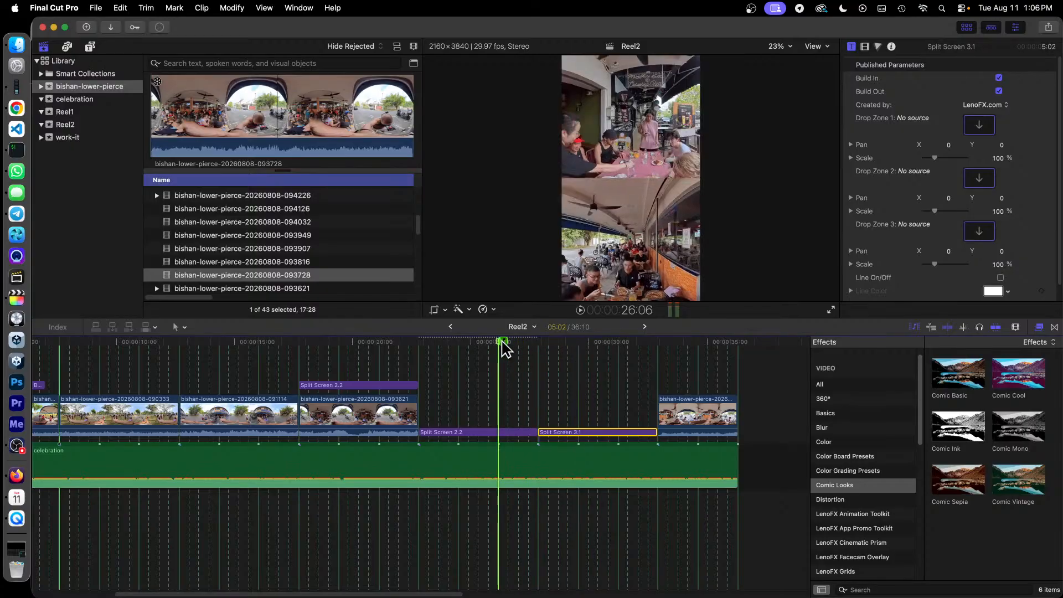
{"action": "left_click", "coordinate": [519, 434]}
{"action": "left_click", "coordinate": [597, 342]}
{"action": "left_click", "coordinate": [580, 432]}
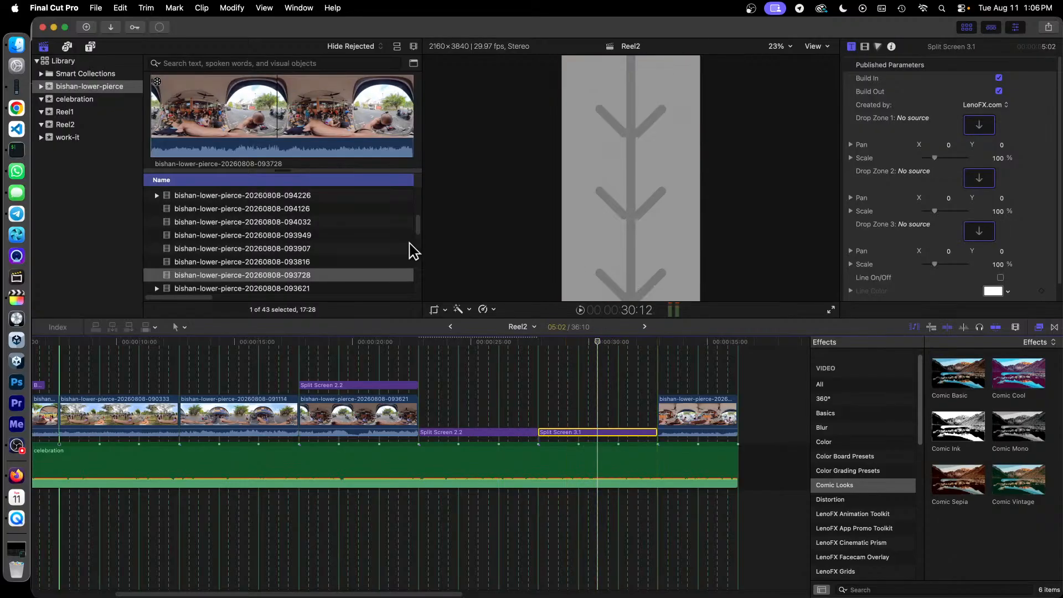
{"action": "left_click", "coordinate": [311, 263]}
{"action": "left_click", "coordinate": [317, 249]}
{"action": "scroll", "coordinate": [317, 250], "scroll_direction": "up", "scroll_amount": 1}
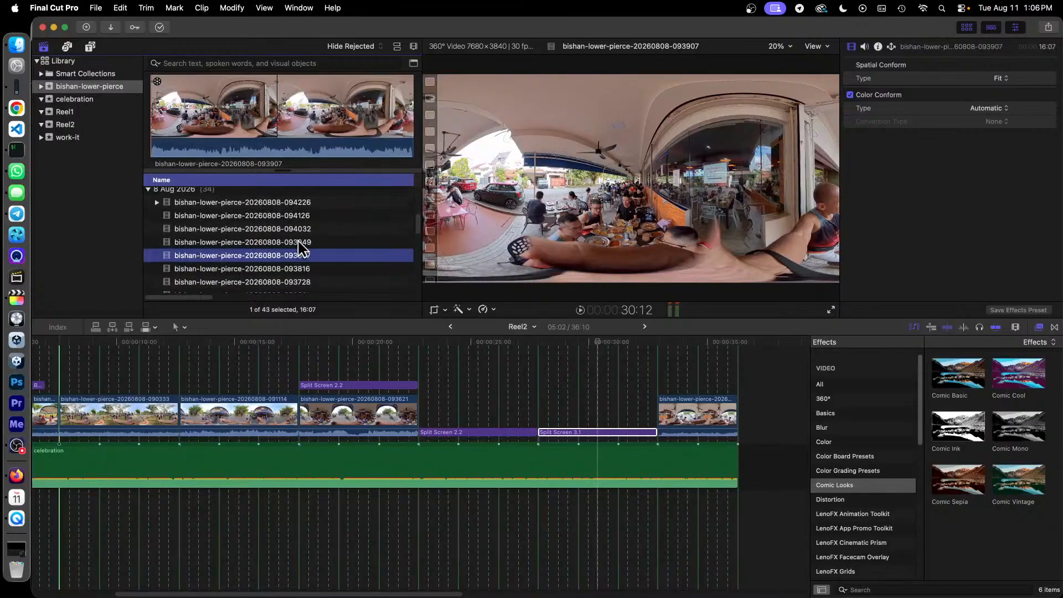
{"action": "left_click", "coordinate": [310, 241]}
Fill the Split Screen 3.1 title with clip 093949 in Drop Zone 1 and other bishan-lower-pierce clips in Drop Zones 2 and 3
{"action": "left_click", "coordinate": [591, 362]}
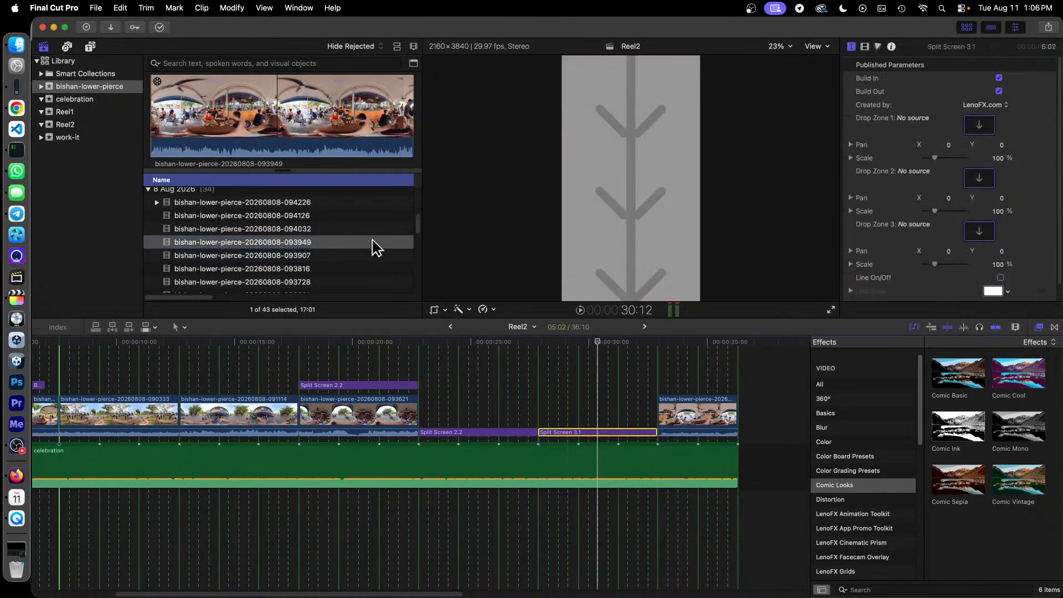
{"action": "left_click_drag", "start_coordinate": [299, 244], "coordinate": [971, 132]}
{"action": "left_click_drag", "start_coordinate": [289, 237], "coordinate": [979, 178]}
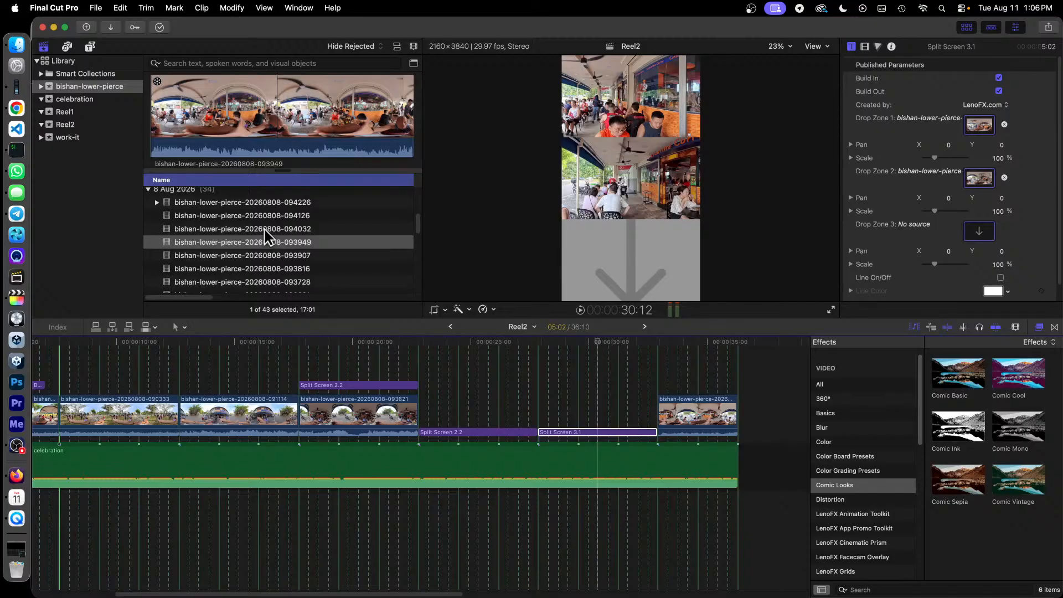
{"action": "left_click_drag", "start_coordinate": [276, 225], "coordinate": [984, 240]}
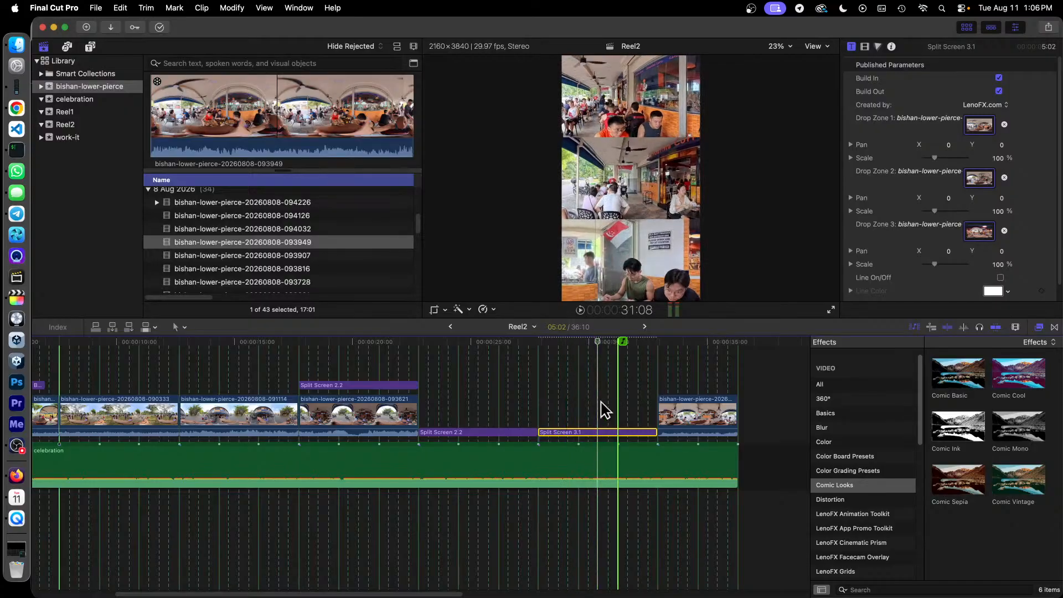
Reframe Drop Zone 1 of the second Split Screen 2.2 title to Pan X 1.1 and Y 3.2
{"action": "left_click", "coordinate": [450, 349]}
{"action": "left_click", "coordinate": [498, 432]}
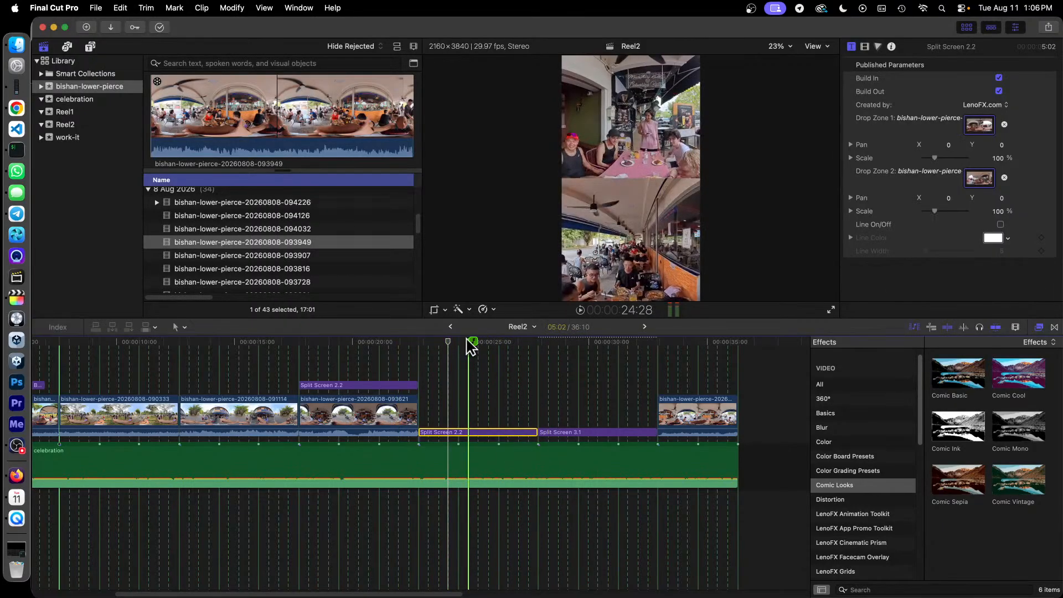
{"action": "left_click", "coordinate": [490, 347]}
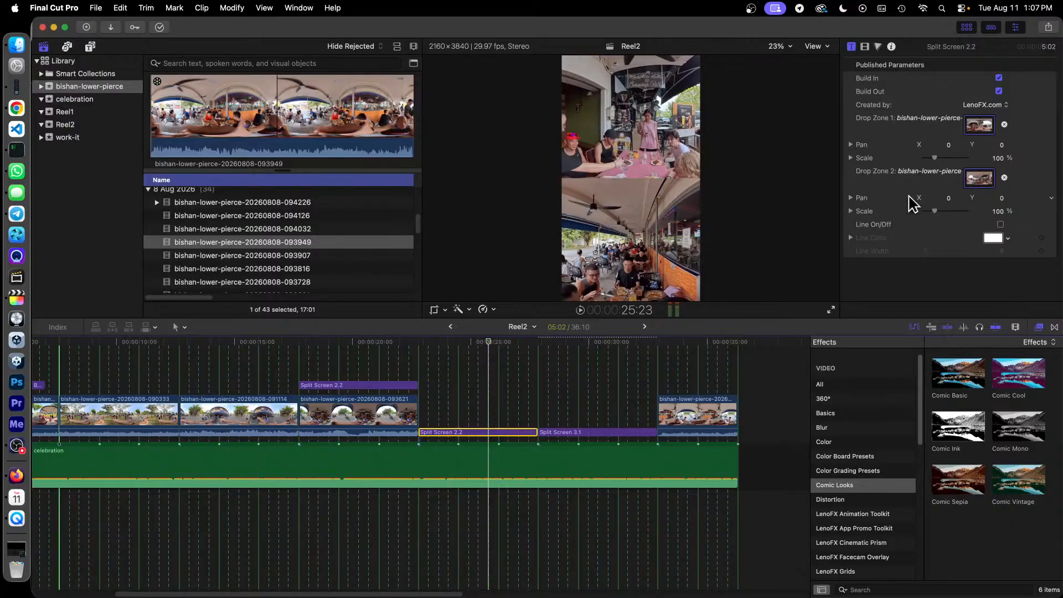
{"action": "left_click", "coordinate": [975, 143]}
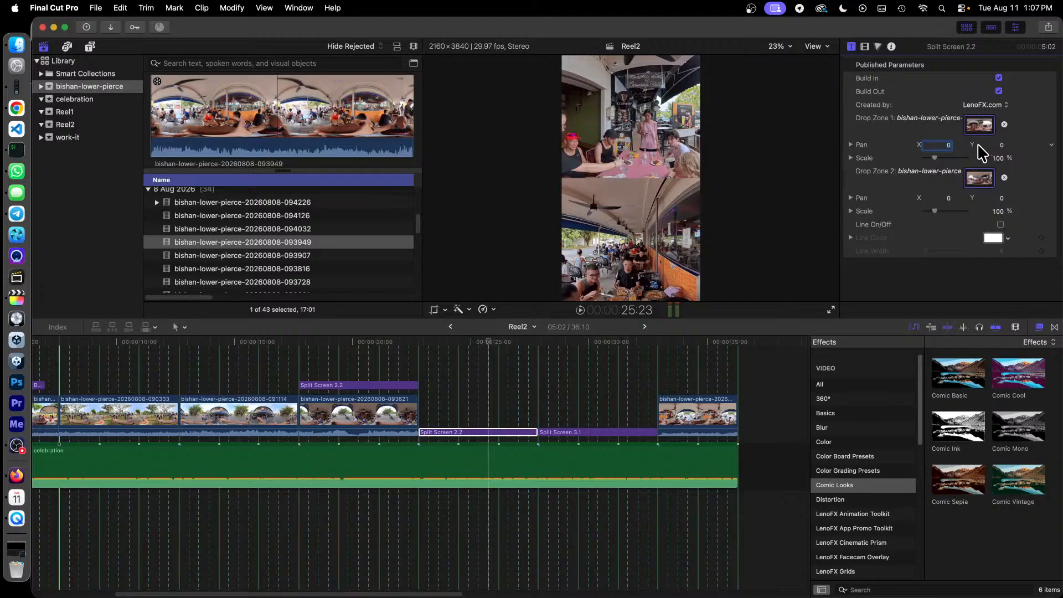
{"action": "left_click_drag", "start_coordinate": [997, 145], "coordinate": [1000, 145]}
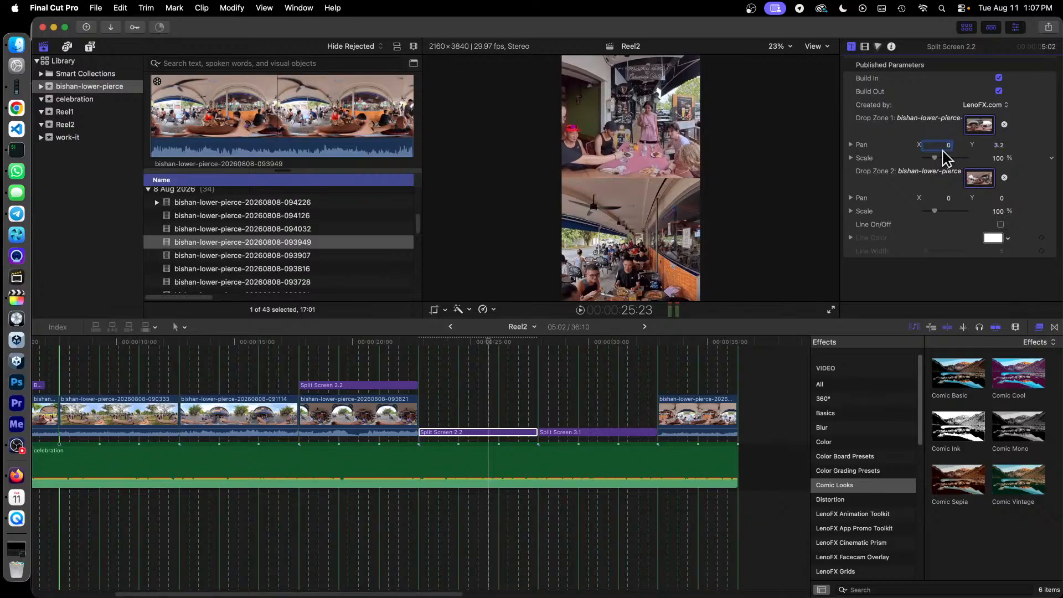
{"action": "mouse_move", "coordinate": [951, 148]}
{"action": "left_mouse_down"}
{"action": "mouse_move", "coordinate": [962, 148]}
{"action": "mouse_move", "coordinate": [951, 148]}
{"action": "left_mouse_up"}
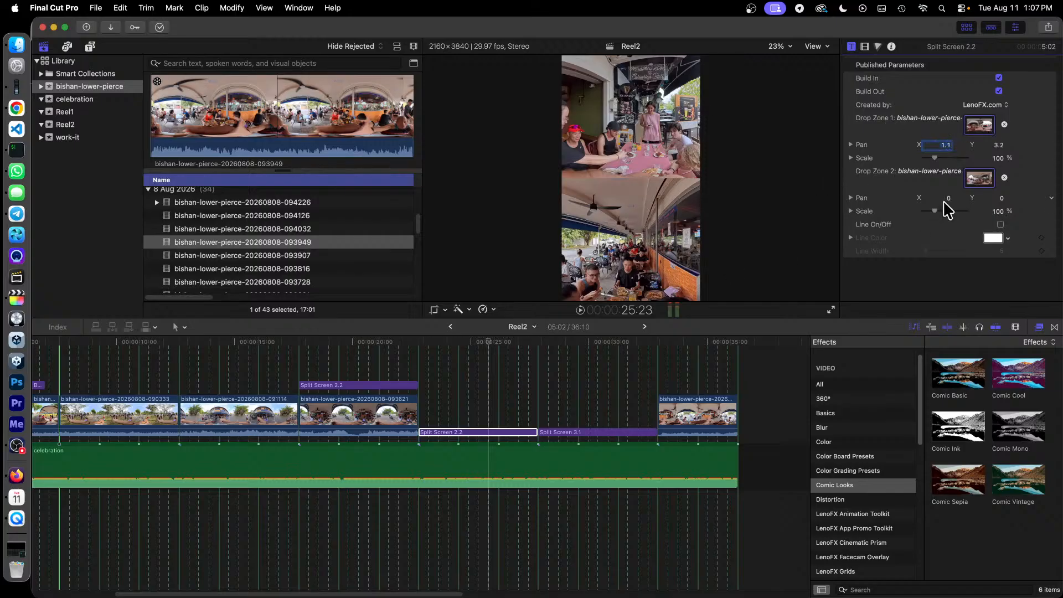
Reframe Drop Zone 2 of the second Split Screen 2.2 title to Pan X 16.1, Y 14.8 and Scale 126%
{"action": "left_click_drag", "start_coordinate": [948, 198], "coordinate": [1018, 197]}
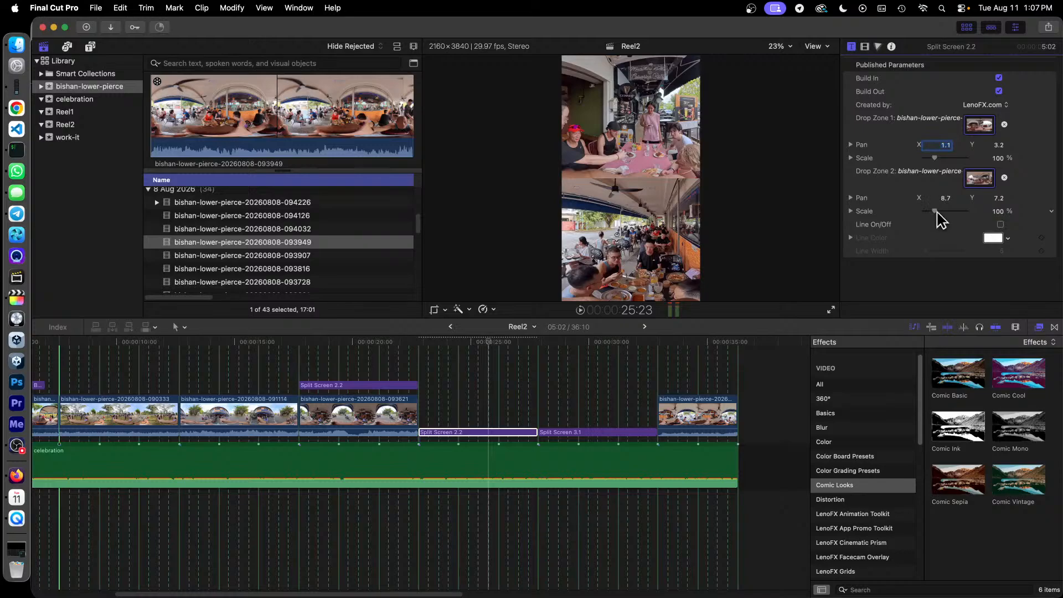
{"action": "left_click_drag", "start_coordinate": [939, 218], "coordinate": [937, 214]}
{"action": "left_click_drag", "start_coordinate": [998, 199], "coordinate": [945, 193]}
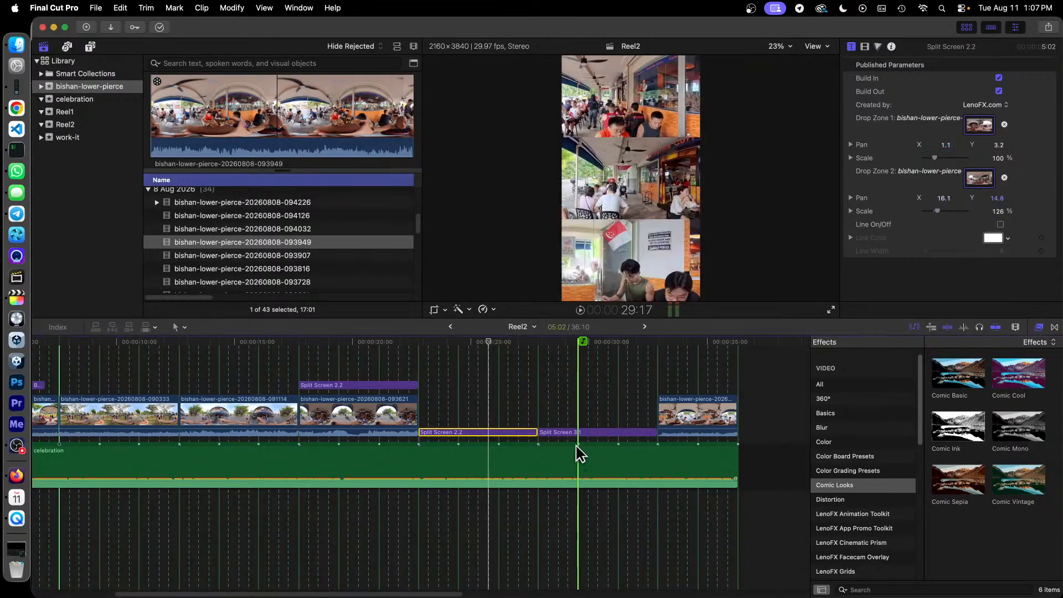
Reframe Drop Zone 1 of the Split Screen 3.1 title to Pan X -0.6, Y 15.4 and Scale 132%
{"action": "left_click", "coordinate": [596, 432]}
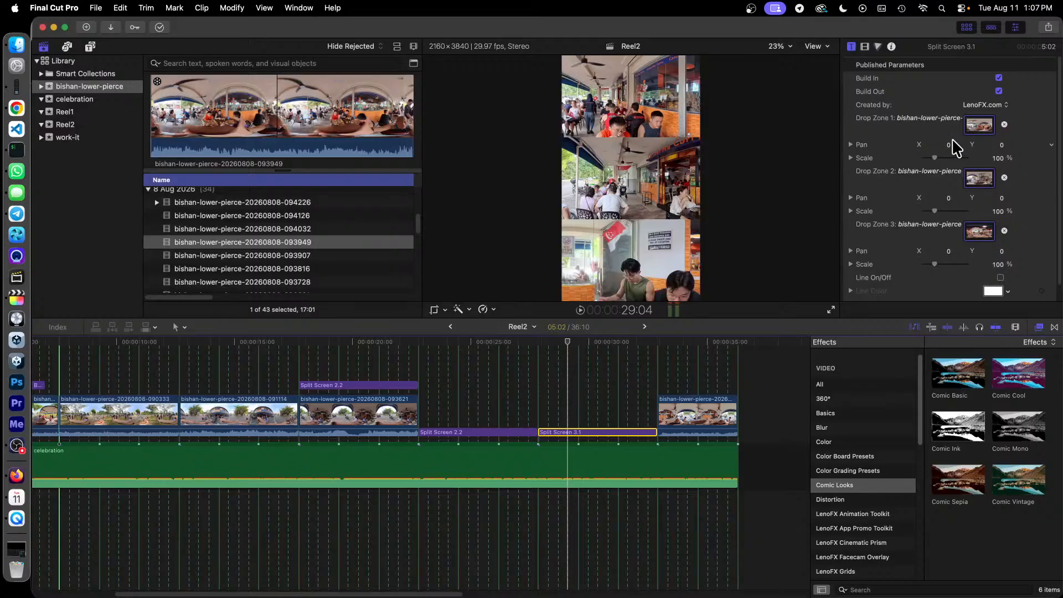
{"action": "left_click_drag", "start_coordinate": [948, 144], "coordinate": [954, 144]}
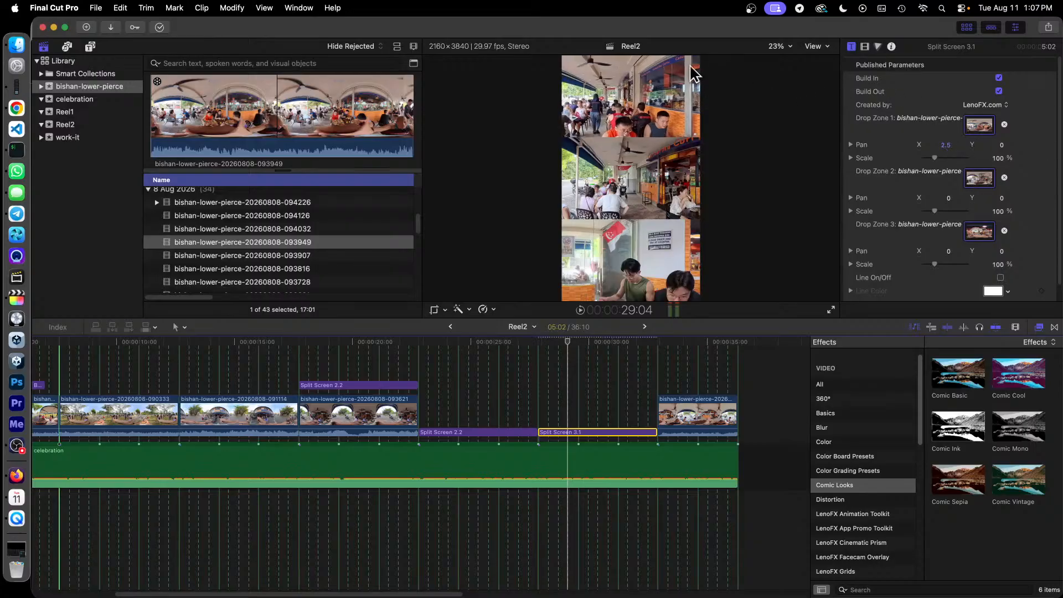
{"action": "left_click_drag", "start_coordinate": [998, 145], "coordinate": [1008, 144]}
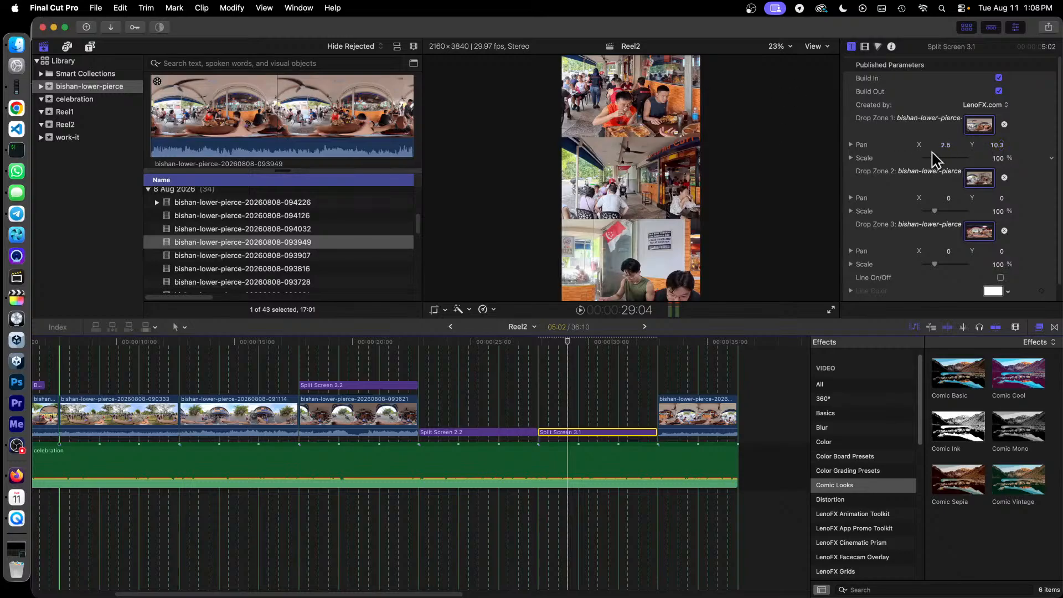
{"action": "left_click_drag", "start_coordinate": [934, 157], "coordinate": [997, 145]}
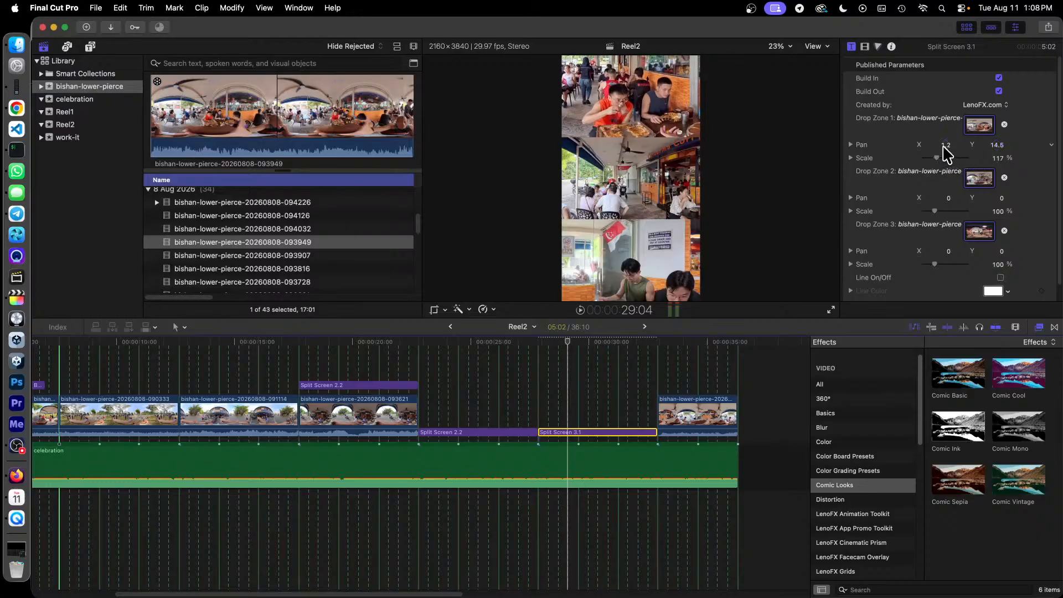
{"action": "mouse_move", "coordinate": [948, 147]}
{"action": "left_mouse_down"}
{"action": "mouse_move", "coordinate": [998, 145]}
{"action": "mouse_move", "coordinate": [948, 166]}
{"action": "mouse_move", "coordinate": [938, 156]}
{"action": "left_mouse_up"}
{"action": "left_click", "coordinate": [988, 144]}
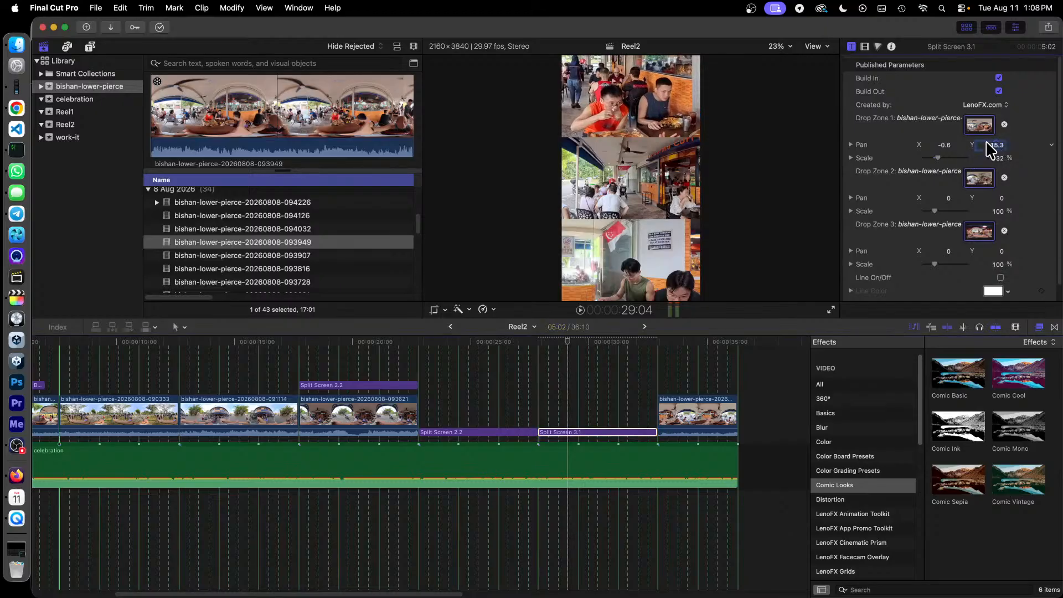
{"action": "type", "text": "15.4"}
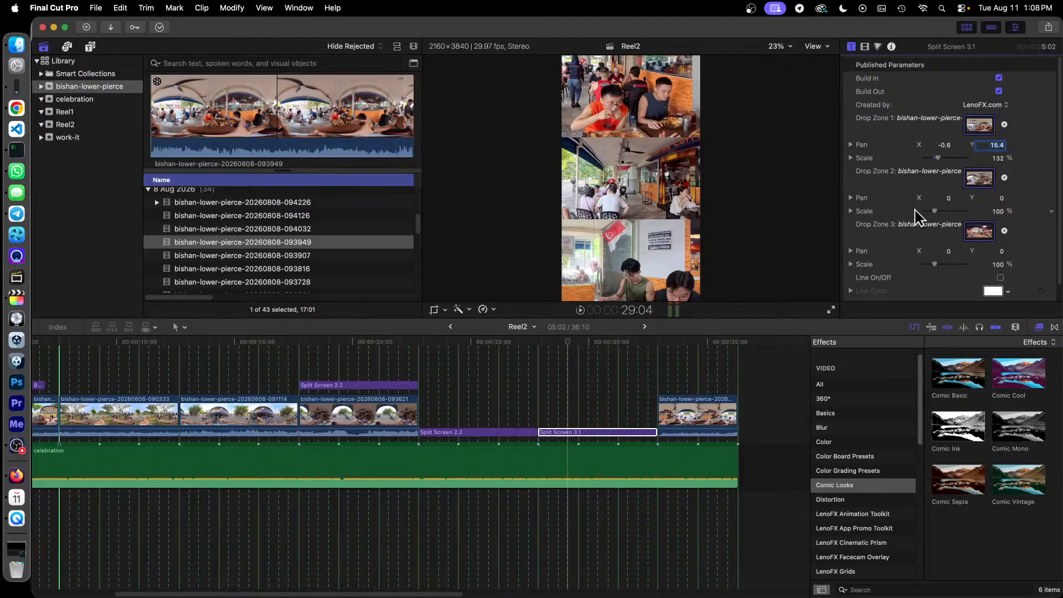
Pan Drop Zone 2 of Split Screen 3.1 to X 49.7, Y 15.6, and reframe Drop Zone 3 to Pan X 9.7, Y 10.1, Scale 78%
{"action": "left_click_drag", "start_coordinate": [948, 198], "coordinate": [1010, 198]}
{"action": "left_click_drag", "start_coordinate": [943, 198], "coordinate": [996, 198]}
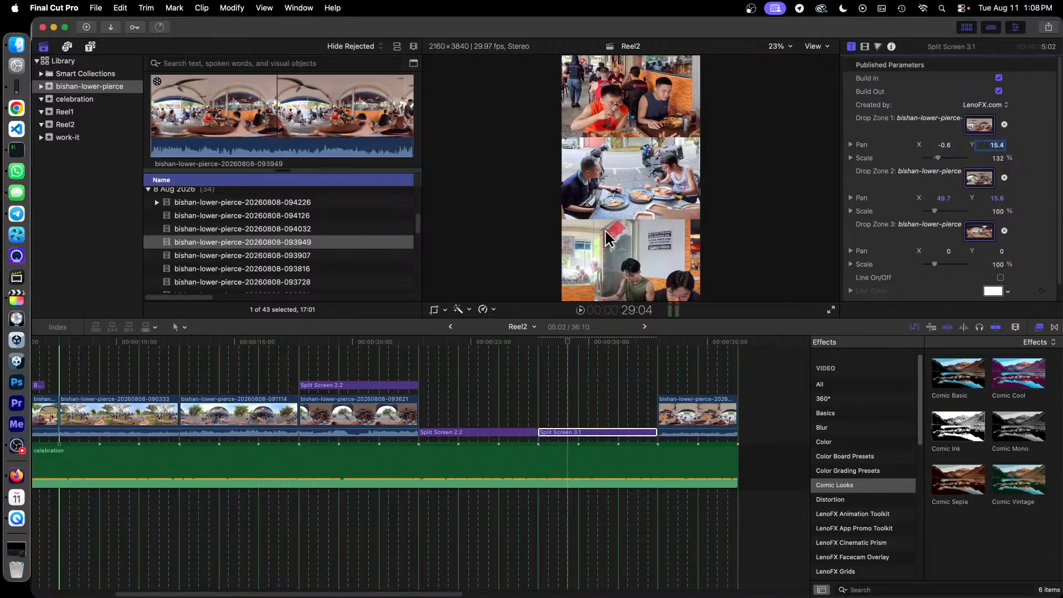
{"action": "left_click", "coordinate": [928, 253]}
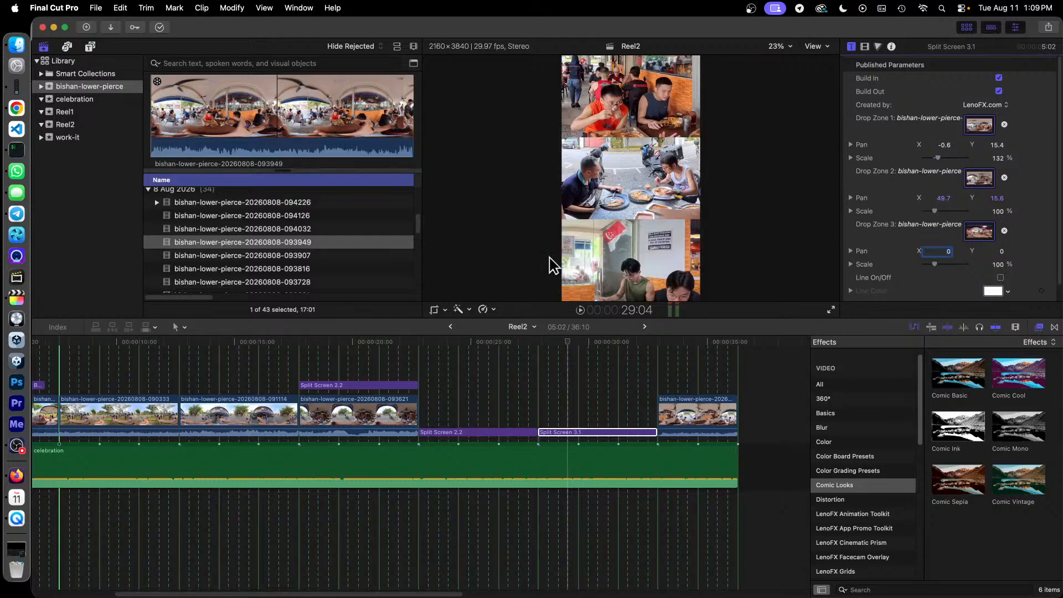
{"action": "left_click_drag", "start_coordinate": [950, 252], "coordinate": [1012, 252]}
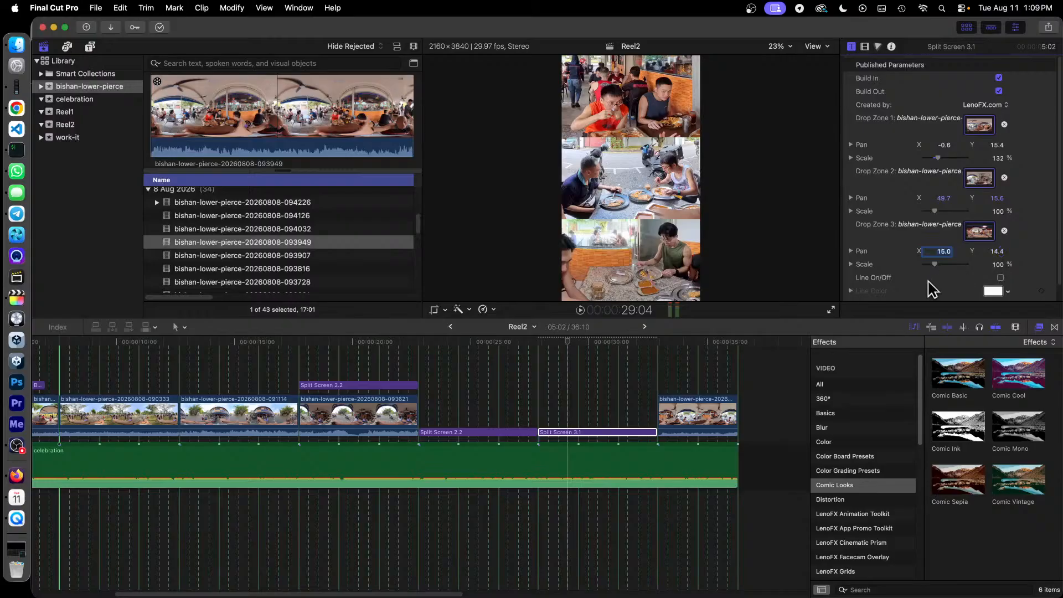
{"action": "left_click_drag", "start_coordinate": [935, 264], "coordinate": [932, 265]}
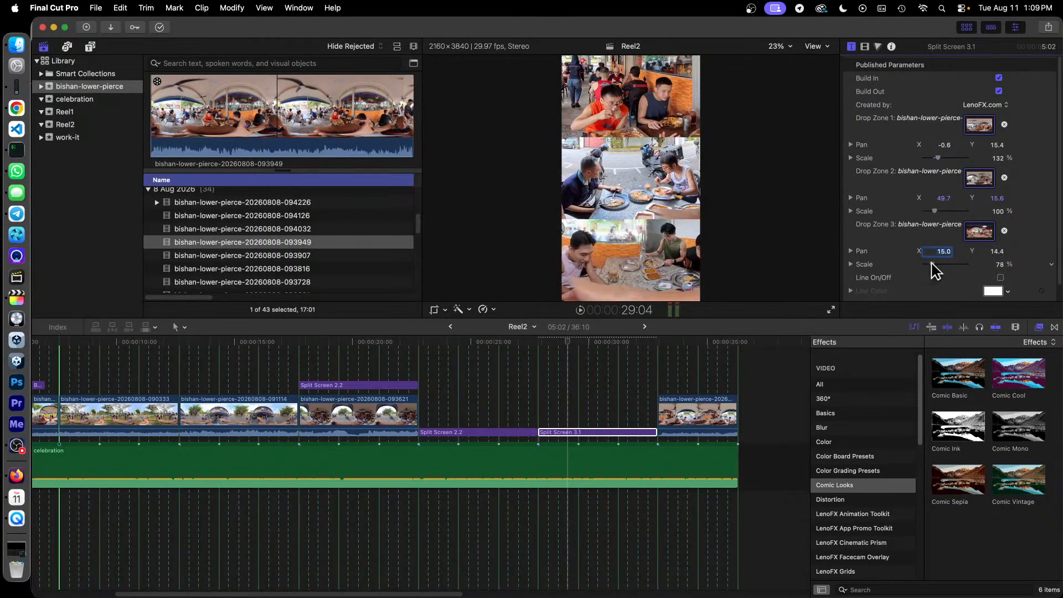
{"action": "left_click_drag", "start_coordinate": [996, 255], "coordinate": [997, 265]}
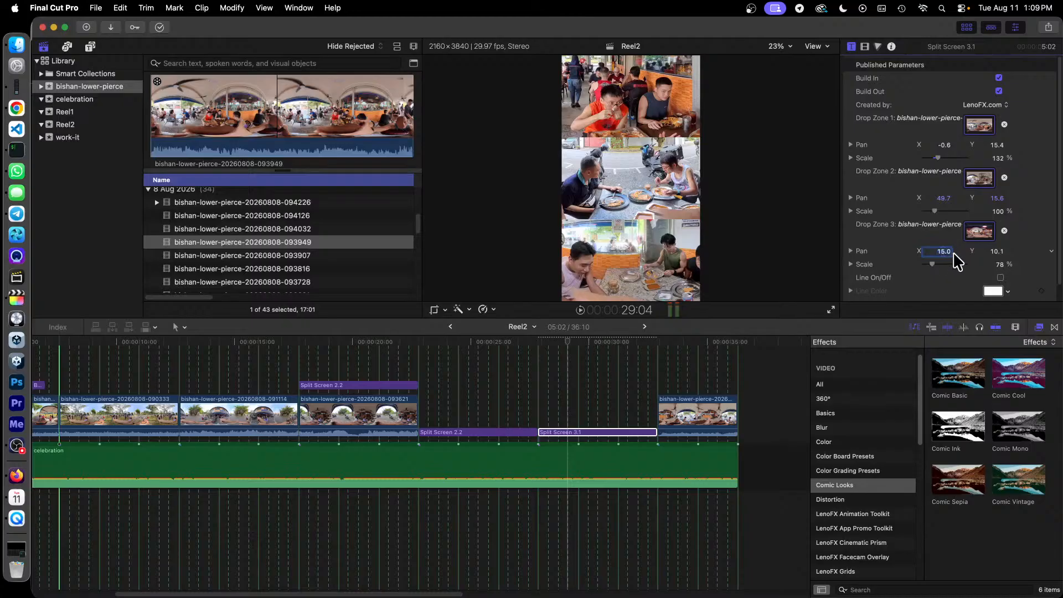
{"action": "left_click_drag", "start_coordinate": [941, 252], "coordinate": [930, 252]}
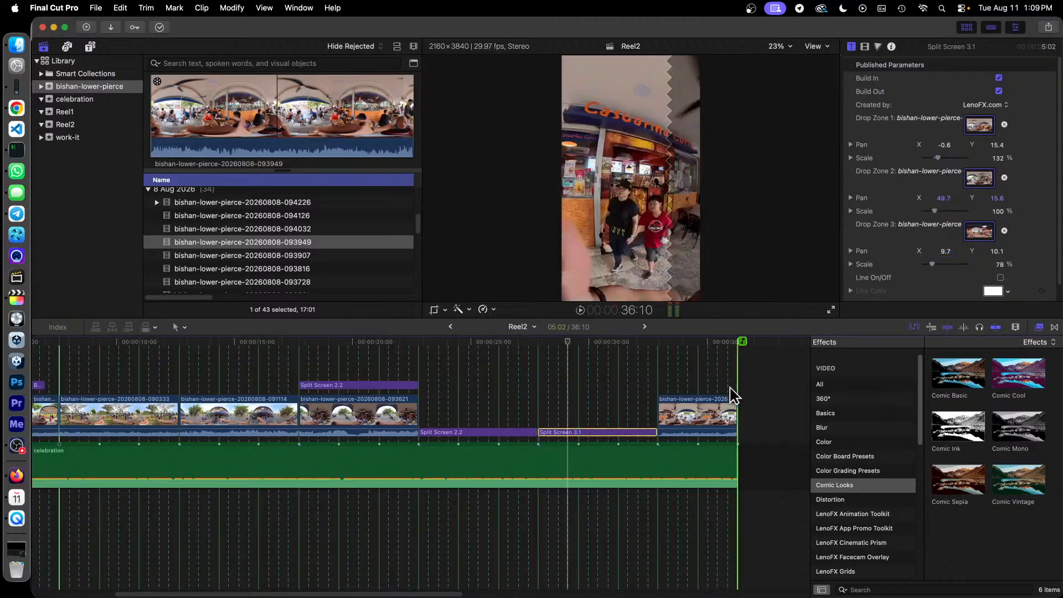
Keyframe the closing 094226 clip's Pan (Y) orientation at -135.5° at 33:11 and -496.5° at 35:27
{"action": "left_click", "coordinate": [686, 404]}
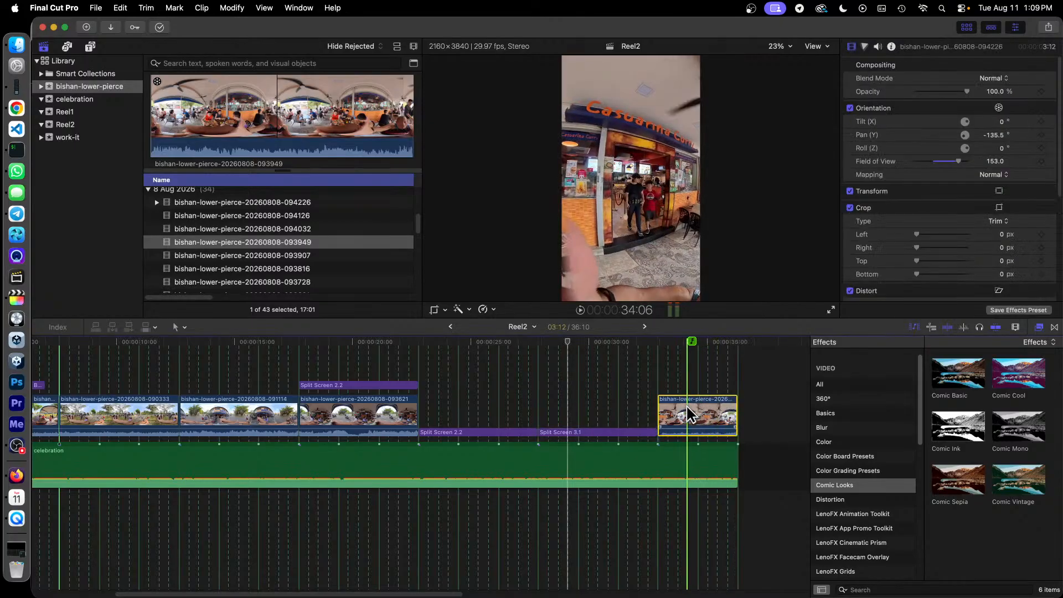
{"action": "left_click", "coordinate": [668, 342]}
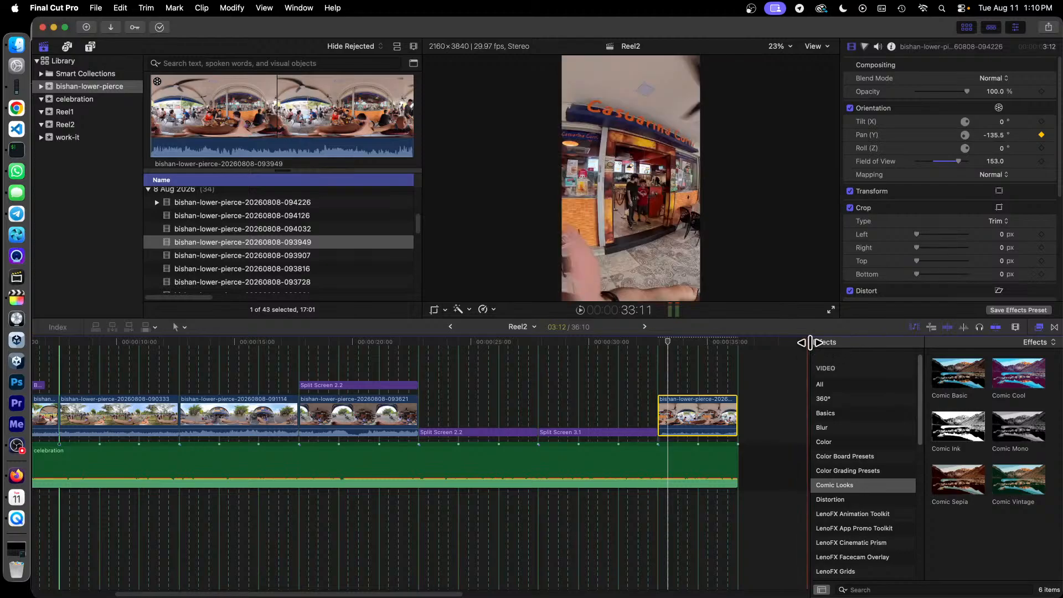
{"action": "left_click", "coordinate": [727, 343]}
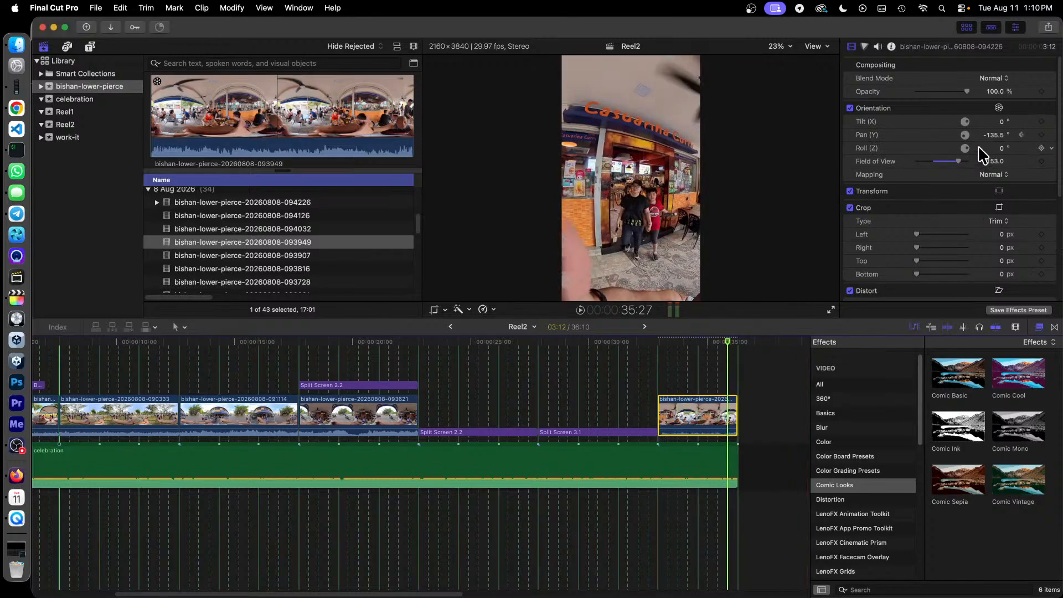
{"action": "left_click_drag", "start_coordinate": [992, 136], "coordinate": [911, 135]}
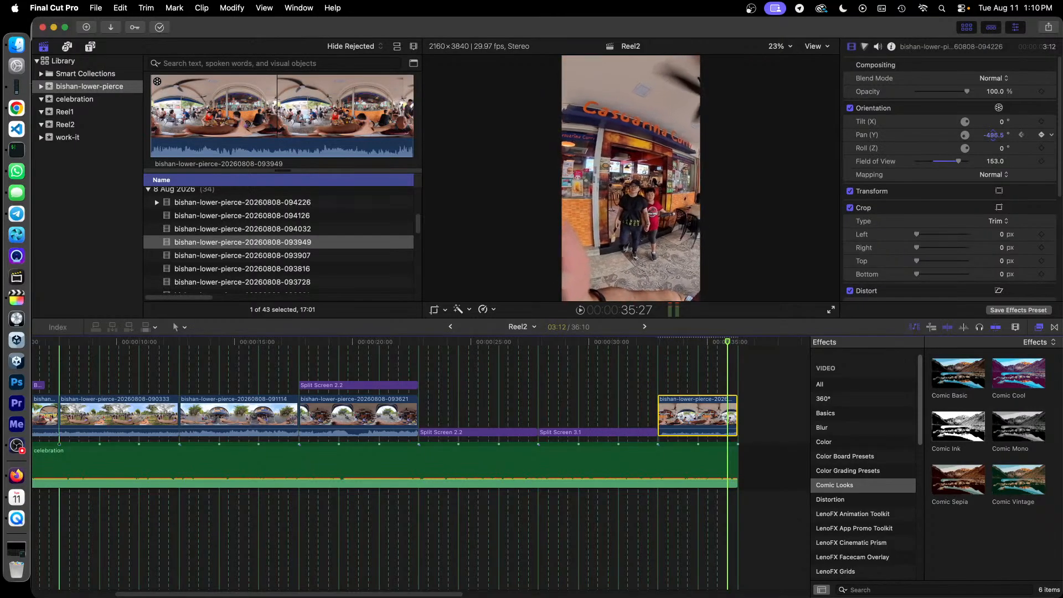
{"action": "left_click_drag", "start_coordinate": [993, 134], "coordinate": [994, 134]}
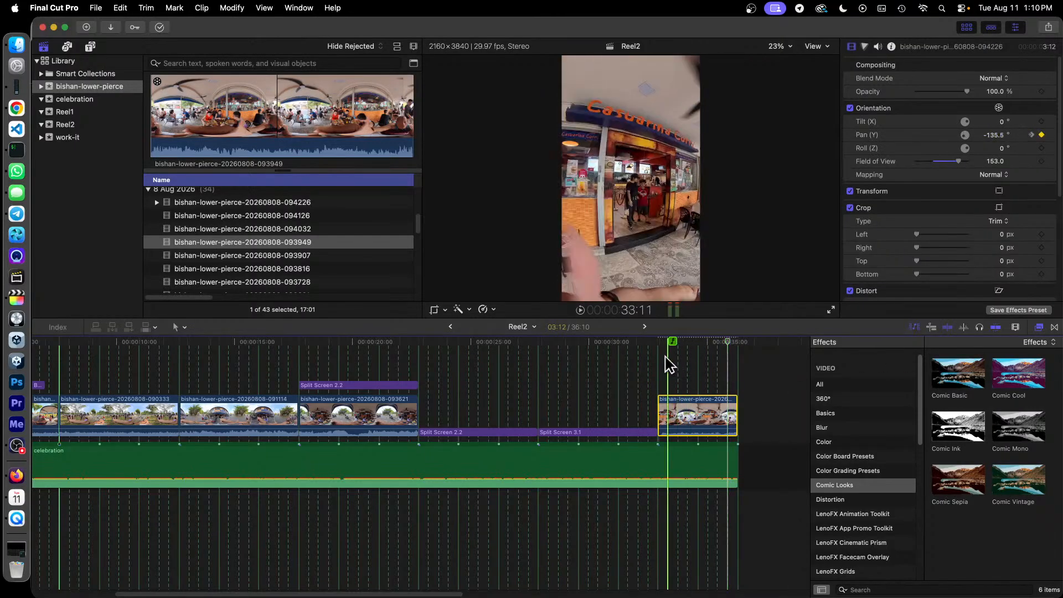
Review the closing clip's pan rotation and set its Tilt (X) to 16.3° at 34:06
{"action": "left_click_drag", "start_coordinate": [659, 349], "coordinate": [689, 349]}
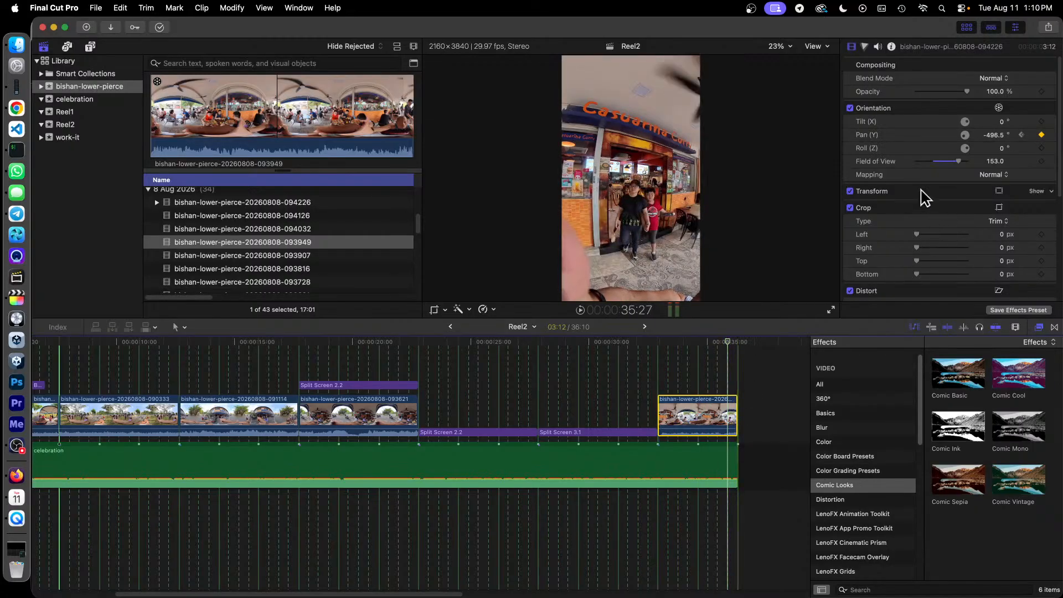
{"action": "left_click_drag", "start_coordinate": [714, 344], "coordinate": [687, 343]}
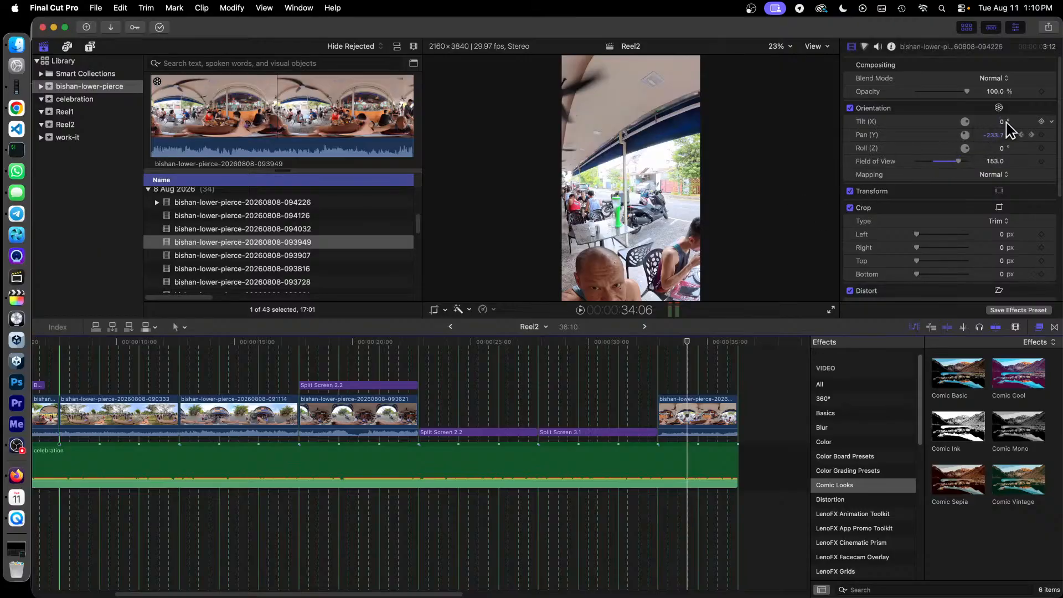
{"action": "mouse_move", "coordinate": [1006, 129]}
{"action": "left_mouse_down"}
{"action": "mouse_move", "coordinate": [998, 133]}
{"action": "mouse_move", "coordinate": [1001, 119]}
{"action": "left_mouse_up"}
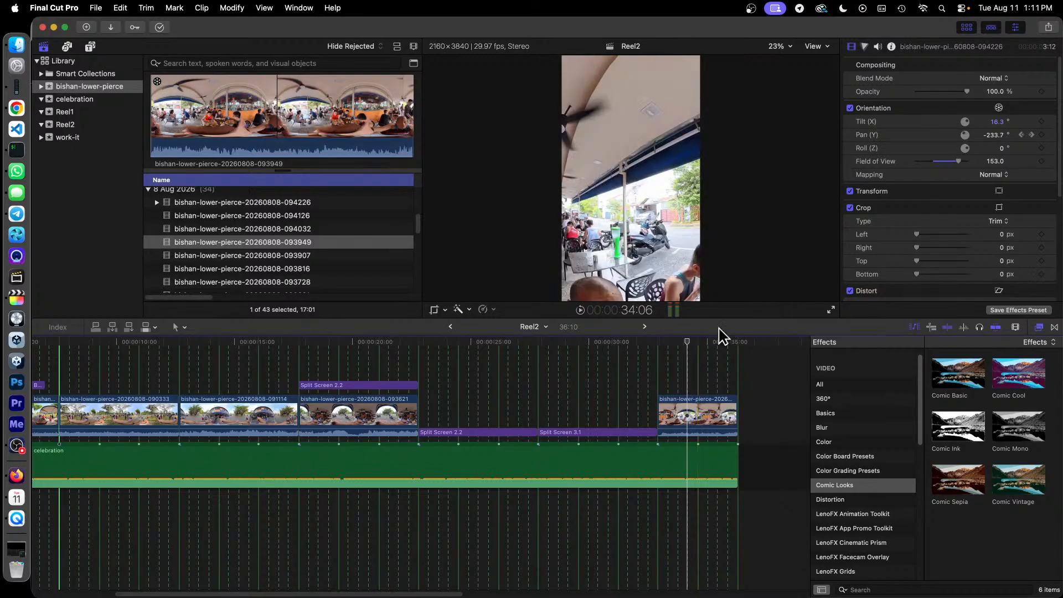
Undo the last Tilt (X) change on the closing 094226 clip
{"action": "key", "text": "super+z"}
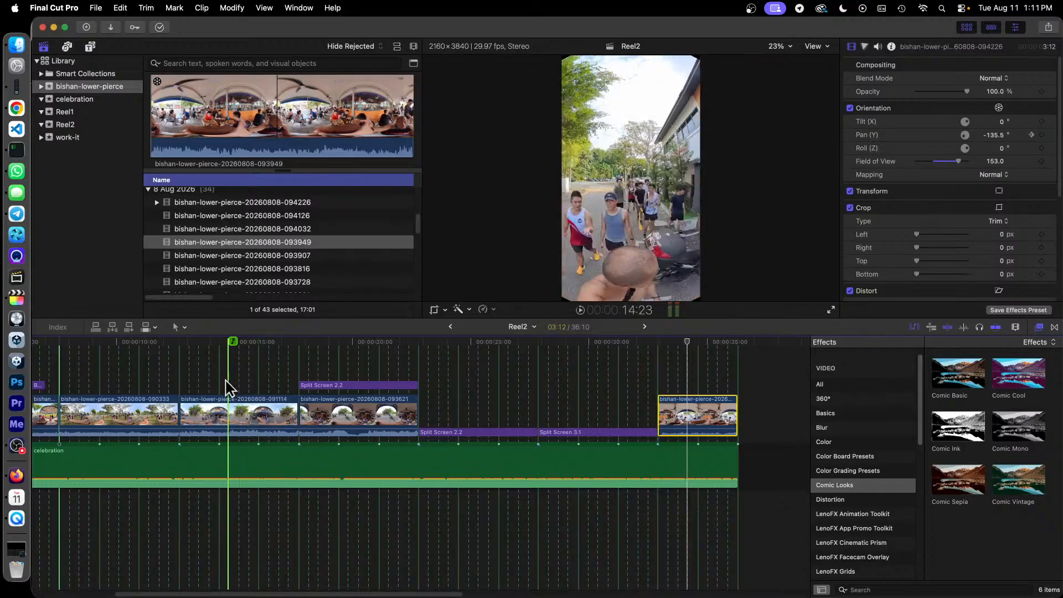
Duplicate the opening BISHAN MRT title, trim the copy to 5:02 and place it directly above the 090333 clip
{"action": "key", "text": "Home"}
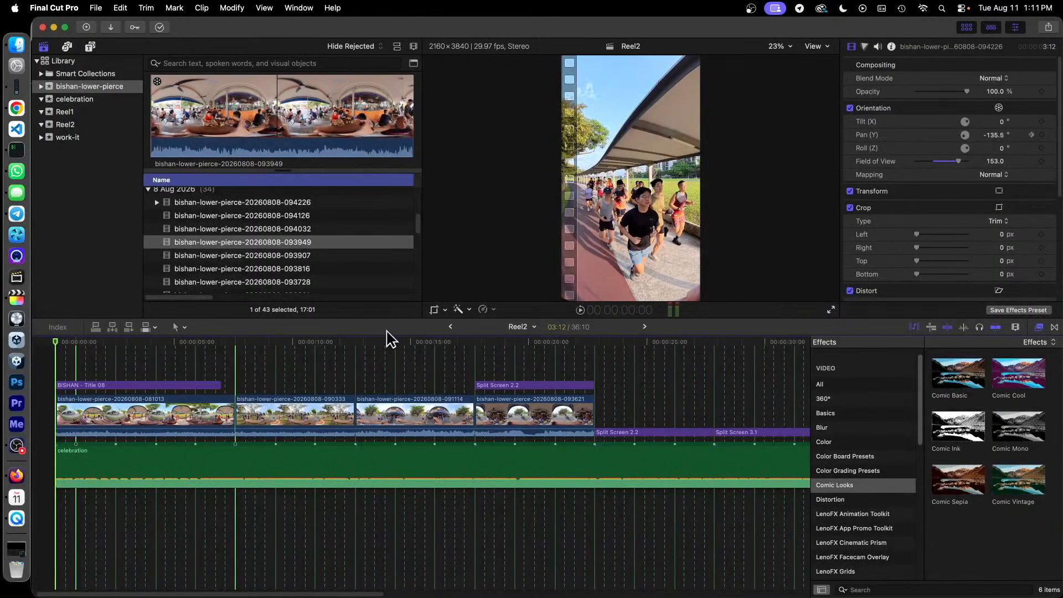
{"action": "left_click", "coordinate": [154, 384]}
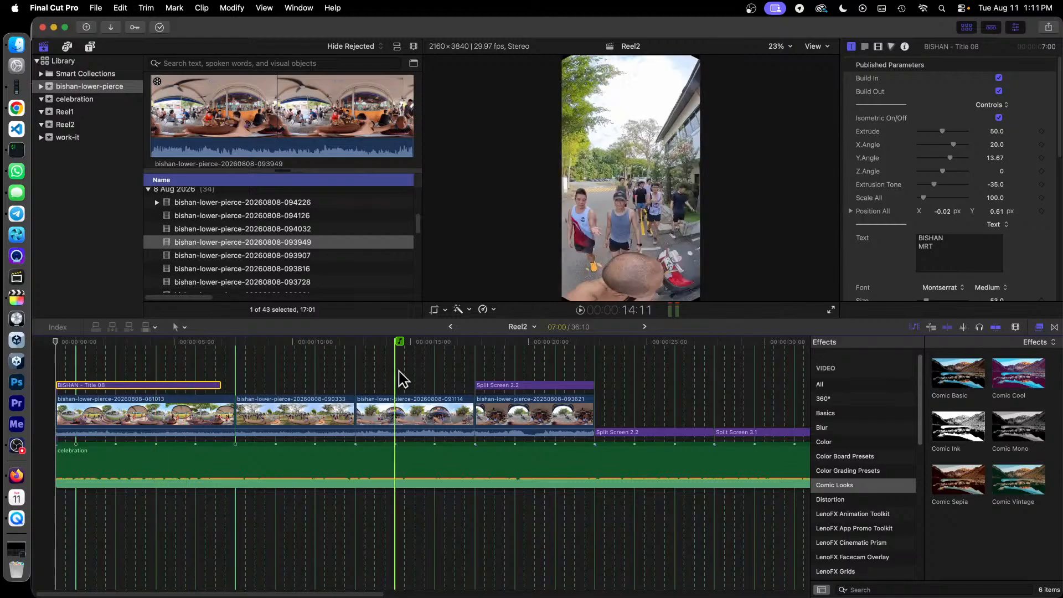
{"action": "left_click", "coordinate": [355, 351]}
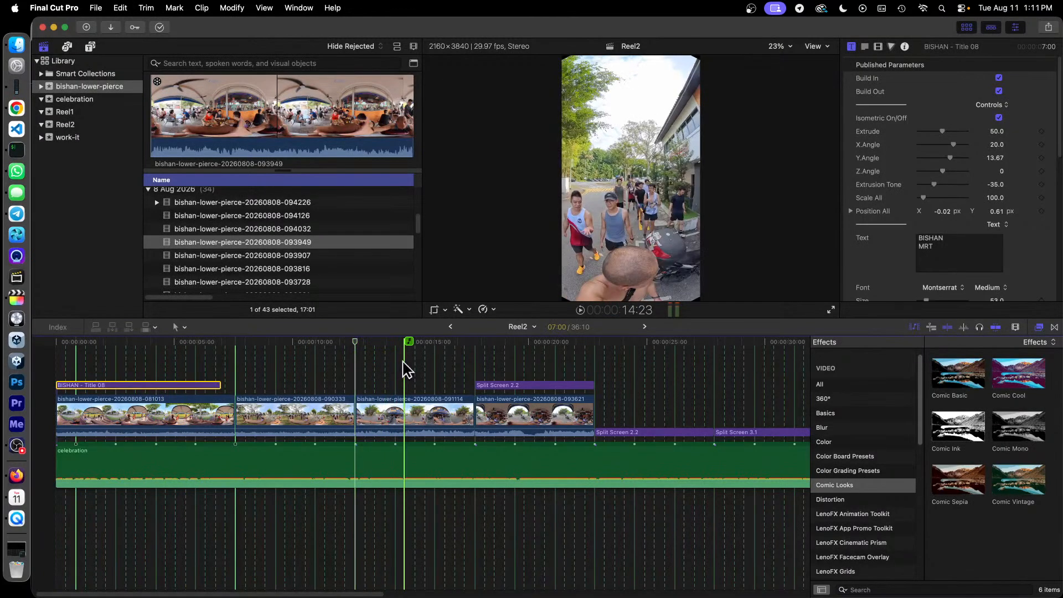
{"action": "key", "text": "super+v"}
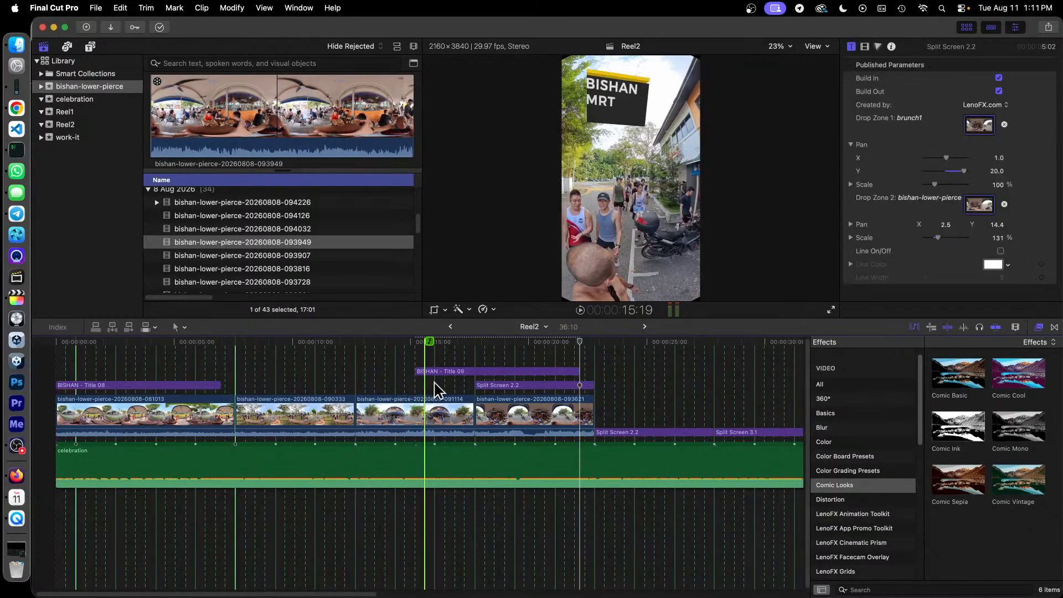
{"action": "left_click_drag", "start_coordinate": [509, 377], "coordinate": [404, 391]}
{"action": "left_click", "coordinate": [313, 385]}
{"action": "left_click_drag", "start_coordinate": [313, 383], "coordinate": [356, 386]}
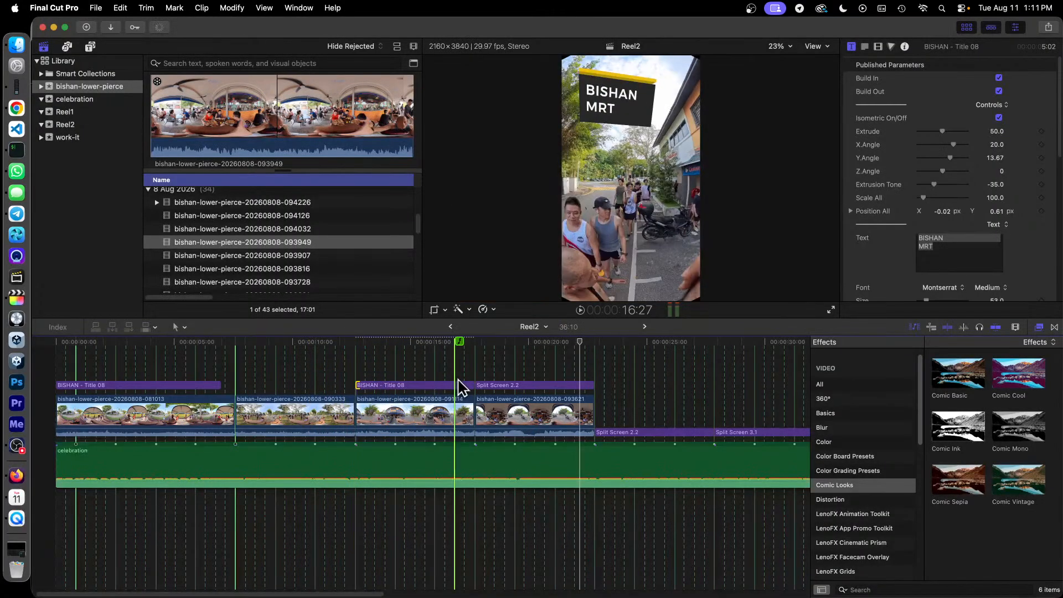
{"action": "left_click_drag", "start_coordinate": [449, 390], "coordinate": [301, 391]}
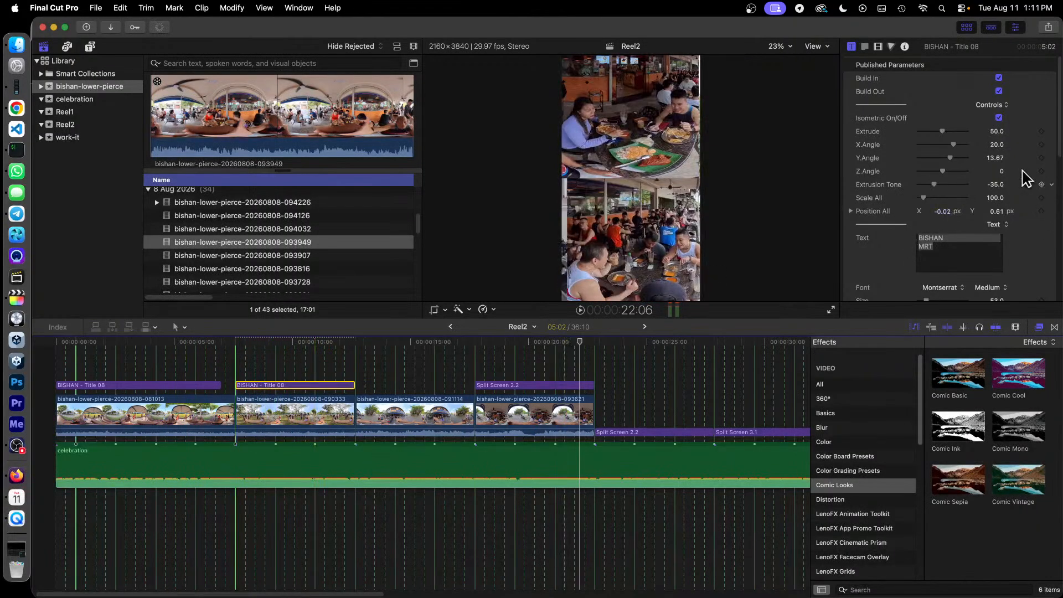
Replace the duplicated title's text with LOWER, PEIRCE and RESERVOIR on three separate lines
{"action": "left_click", "coordinate": [937, 251]}
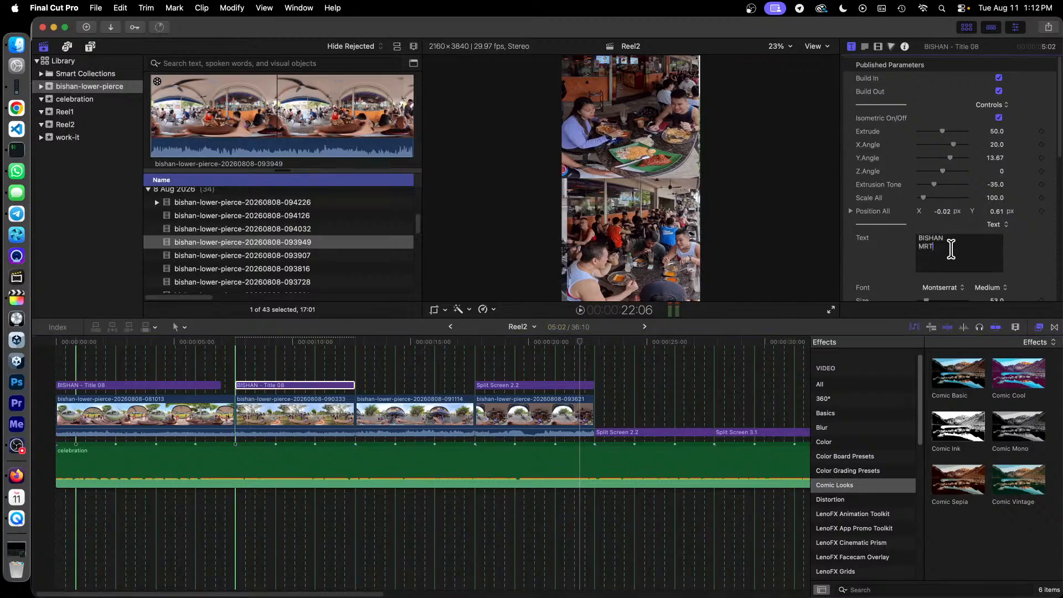
{"action": "key", "text": "super+a"}
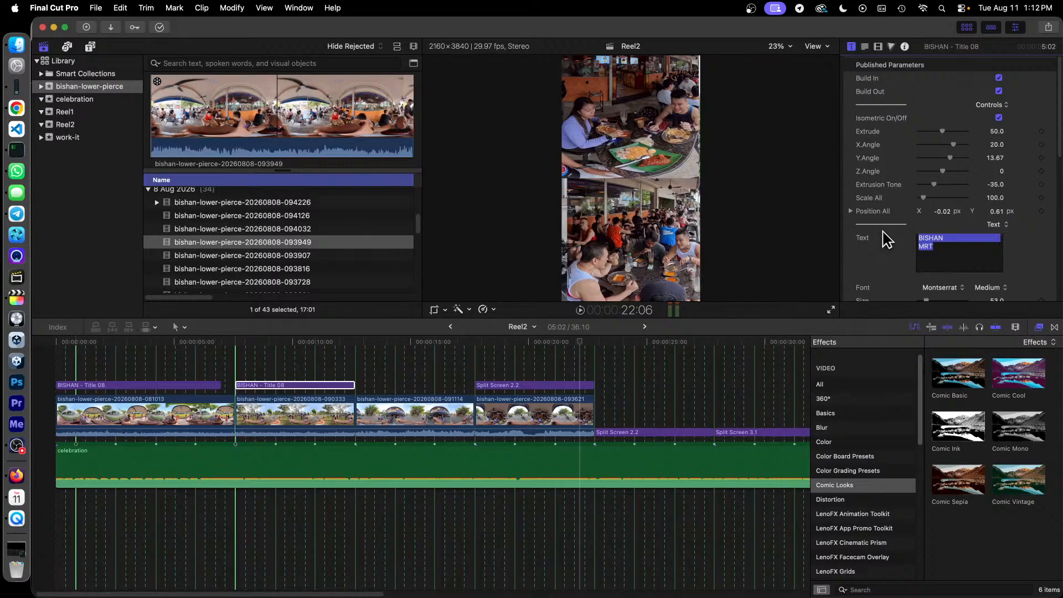
{"action": "left_click", "coordinate": [956, 255]}
{"action": "left_click_drag", "start_coordinate": [279, 344], "coordinate": [320, 344]}
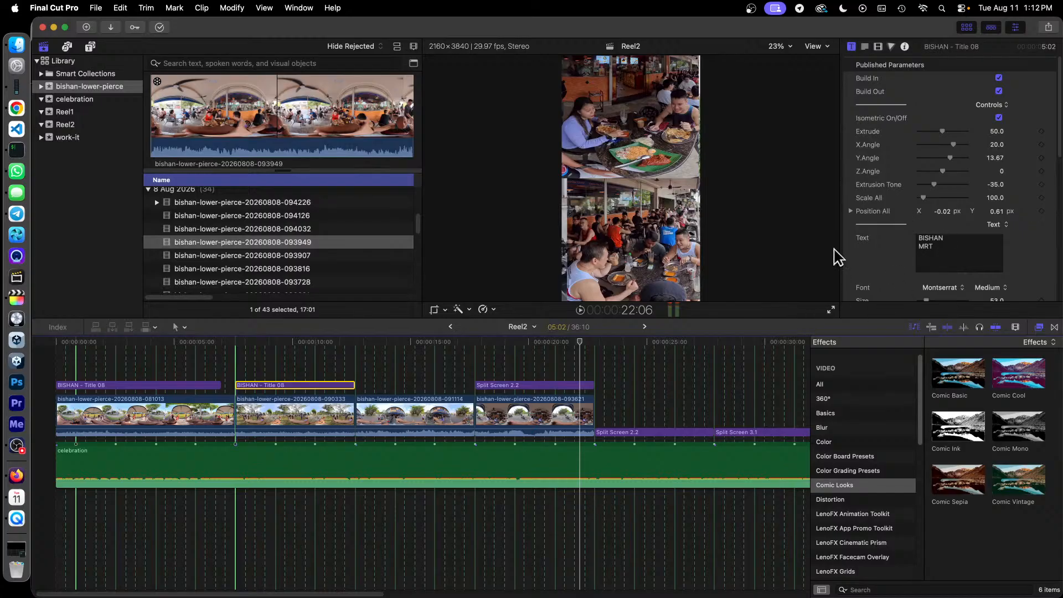
{"action": "left_click", "coordinate": [288, 412]}
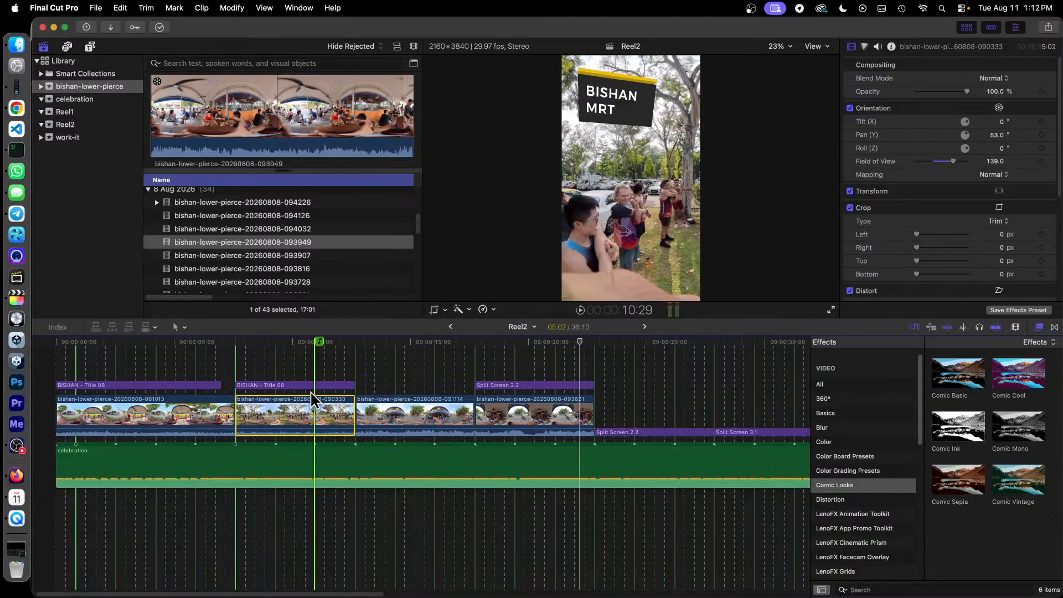
{"action": "left_click", "coordinate": [282, 386]}
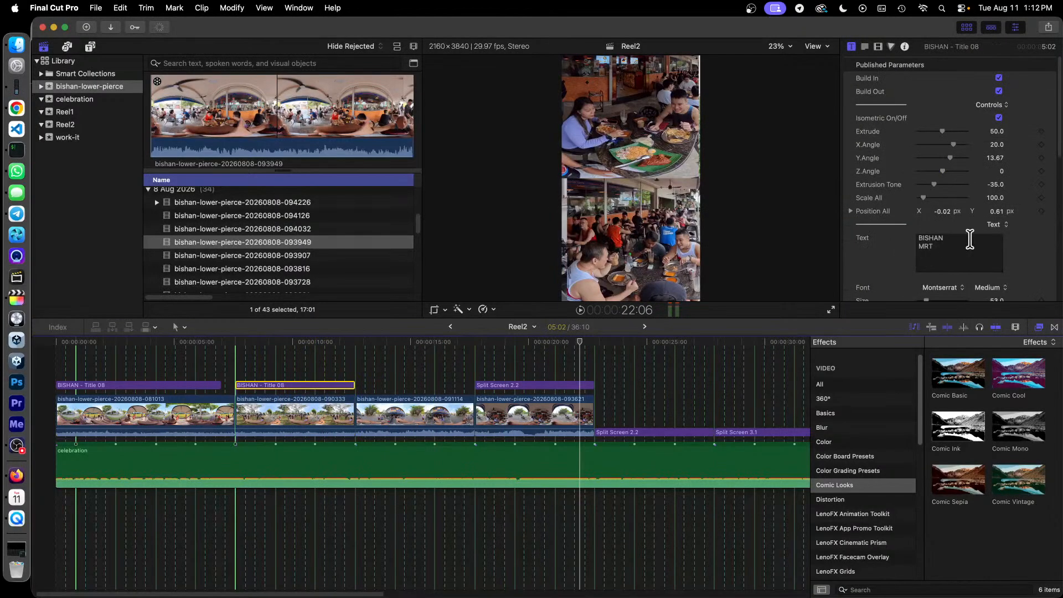
{"action": "left_click", "coordinate": [946, 247]}
{"action": "type", "text": "LOWER"}
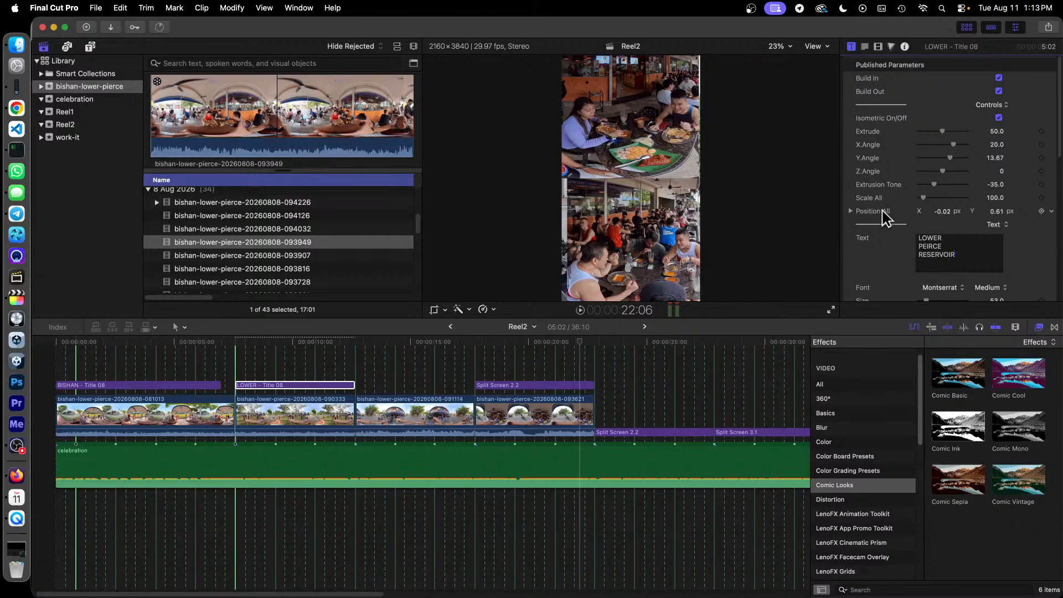
Enlarge the LOWER PEIRCE RESERVOIR title's shape to X Scale 71.17% and Y Scale 122.51%, and set its text position X to 72.8 px
{"action": "left_click", "coordinate": [254, 344]}
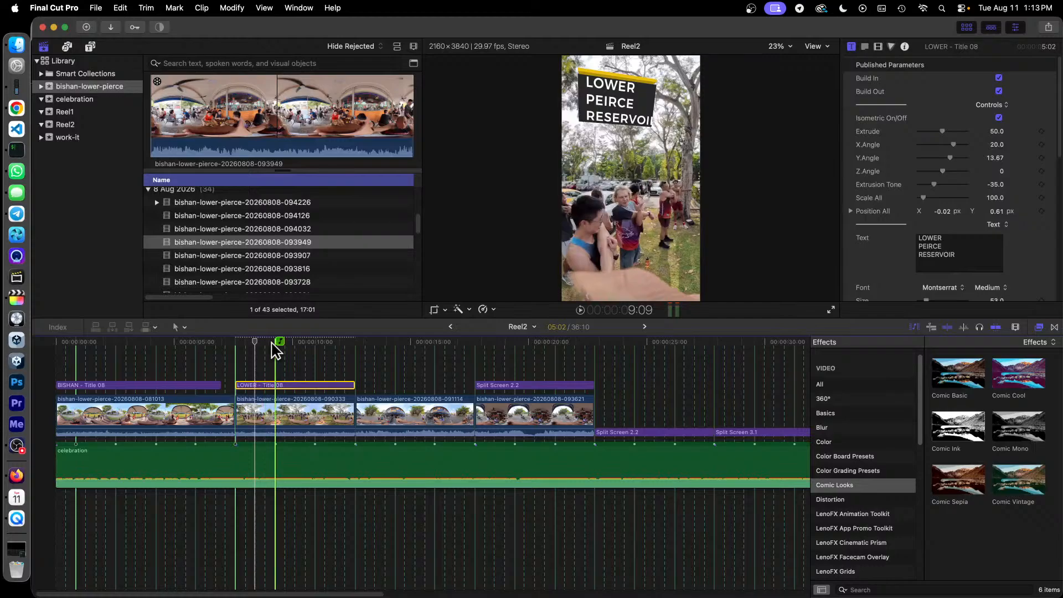
{"action": "left_click", "coordinate": [275, 344]}
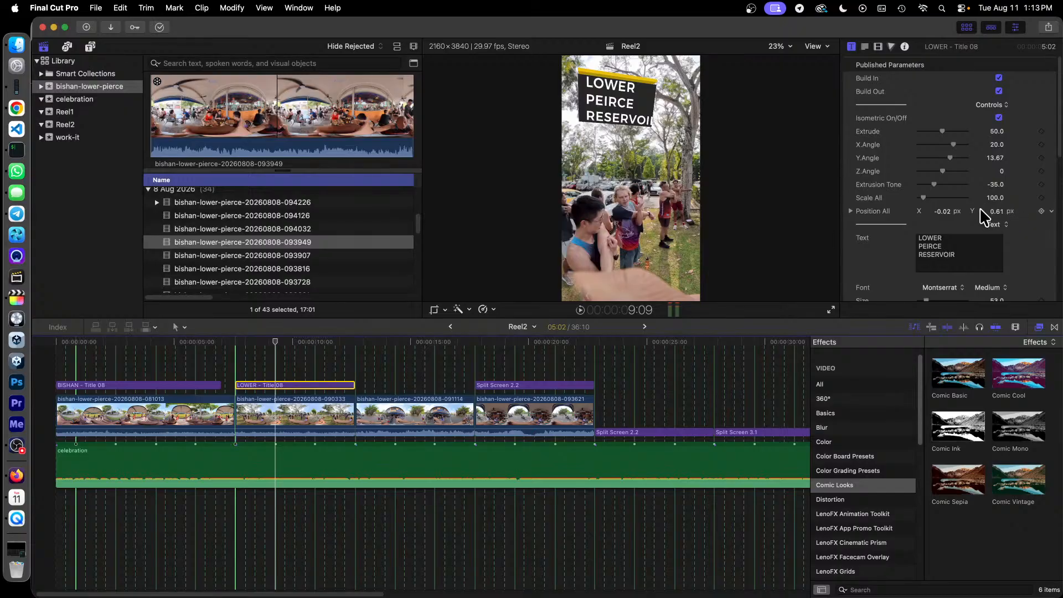
{"action": "scroll", "coordinate": [984, 201], "scroll_direction": "down", "scroll_amount": 5}
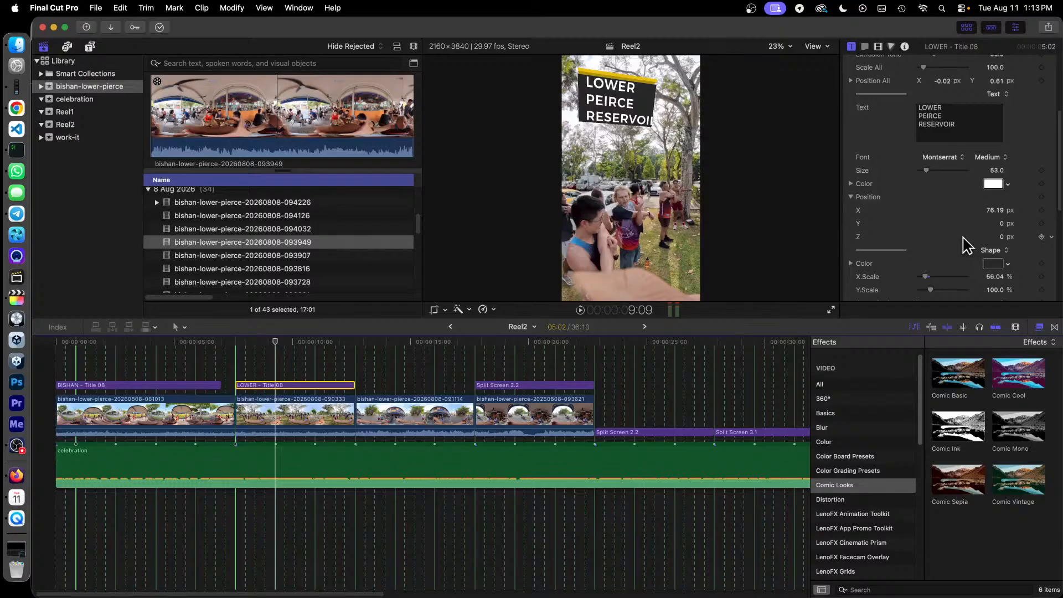
{"action": "scroll", "coordinate": [966, 244], "scroll_direction": "down", "scroll_amount": 1}
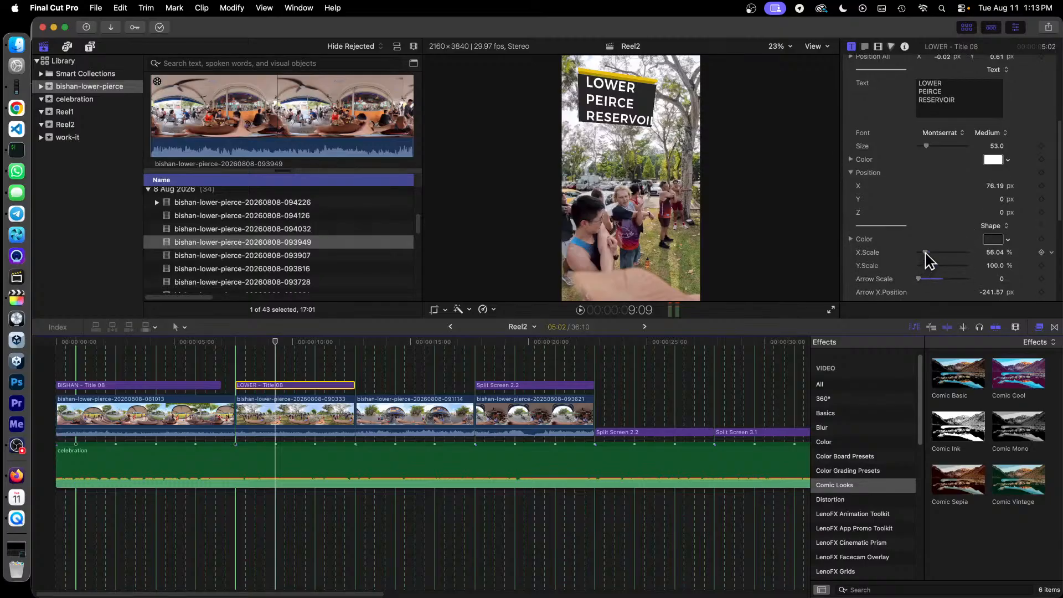
{"action": "left_click_drag", "start_coordinate": [925, 252], "coordinate": [933, 267]}
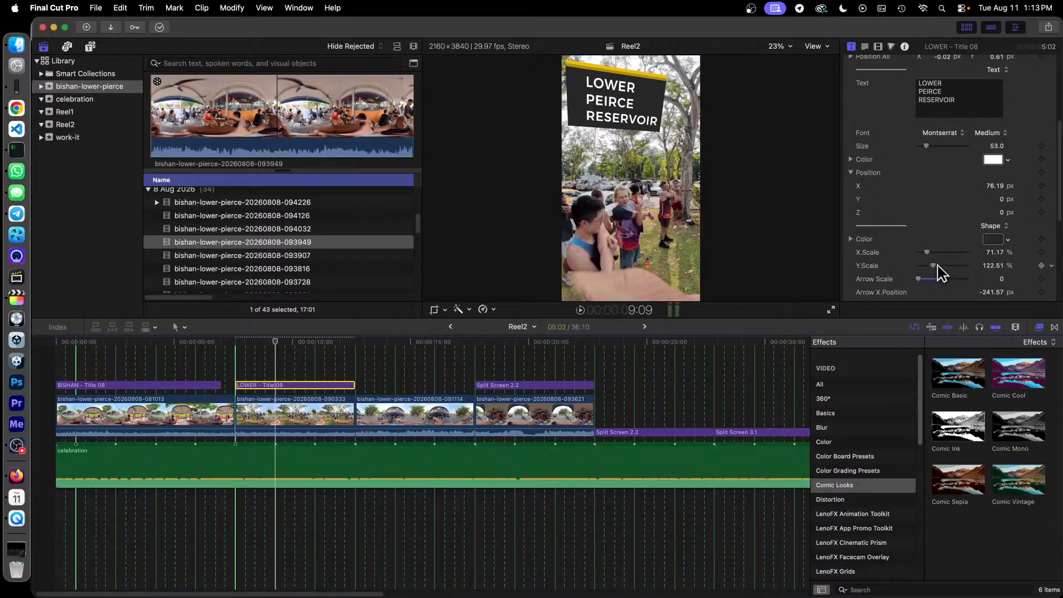
{"action": "left_click_drag", "start_coordinate": [991, 187], "coordinate": [985, 187]}
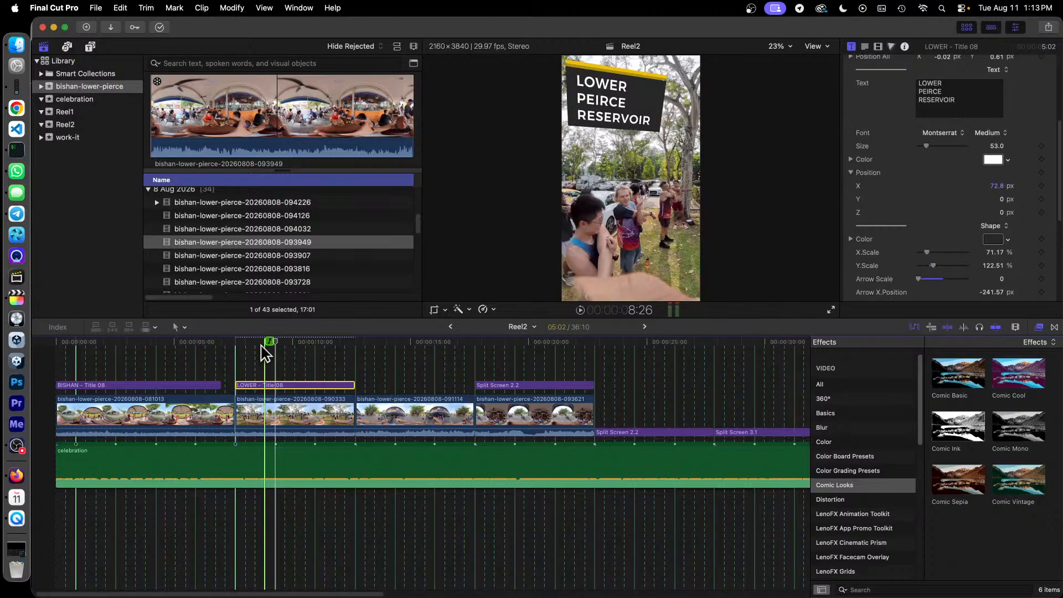
Disable Build Out on the Split Screen 2.2 above the 093621 clip, and both Build In and Build Out on the following Split Screen 2.2
{"action": "left_click", "coordinate": [535, 392]}
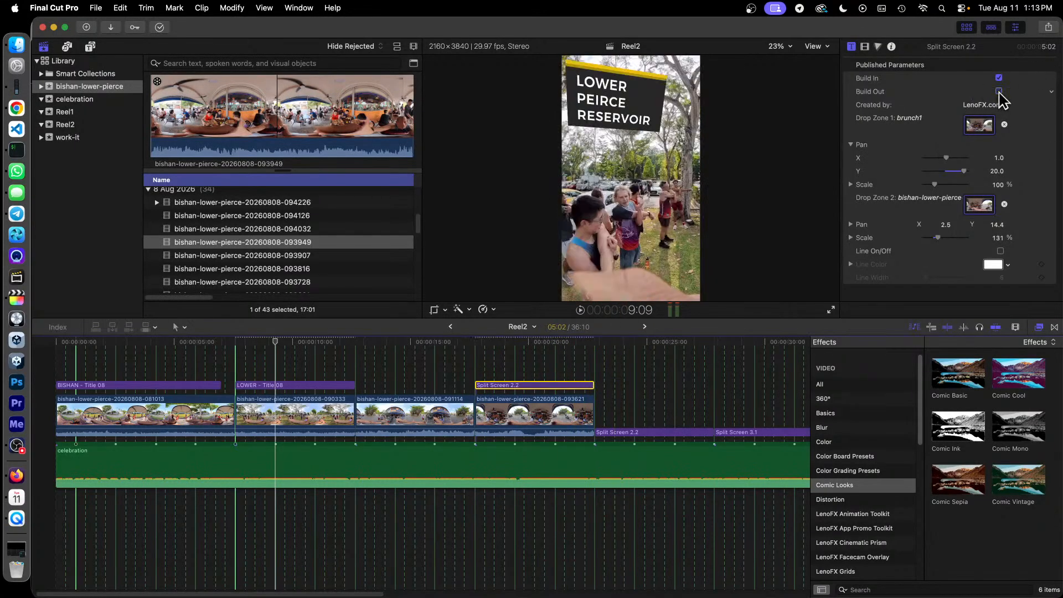
{"action": "left_click", "coordinate": [681, 432]}
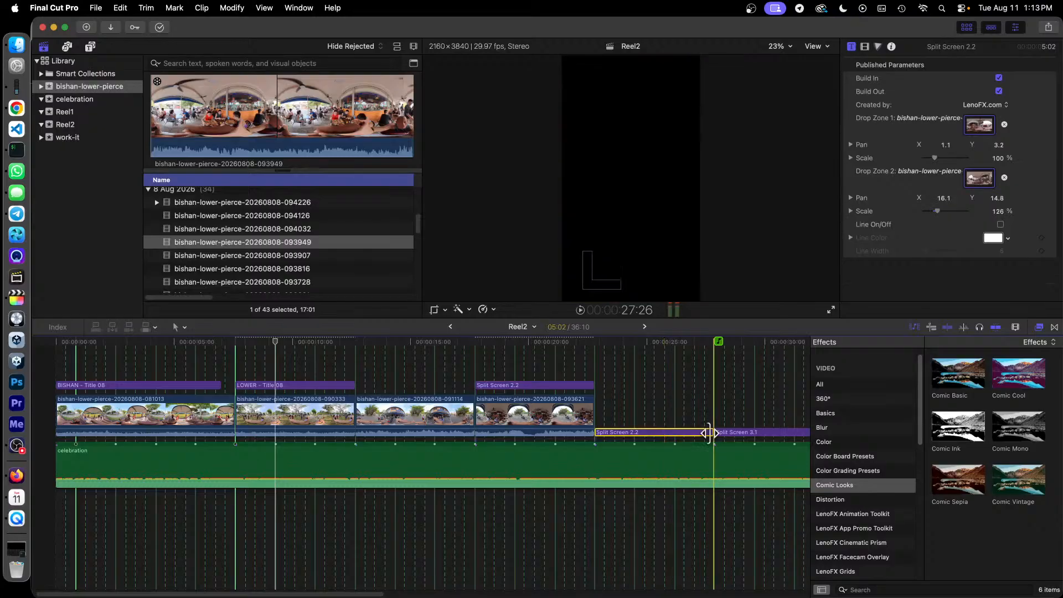
{"action": "left_click", "coordinate": [999, 77]}
{"action": "left_click", "coordinate": [999, 91]}
{"action": "left_click", "coordinate": [614, 348]}
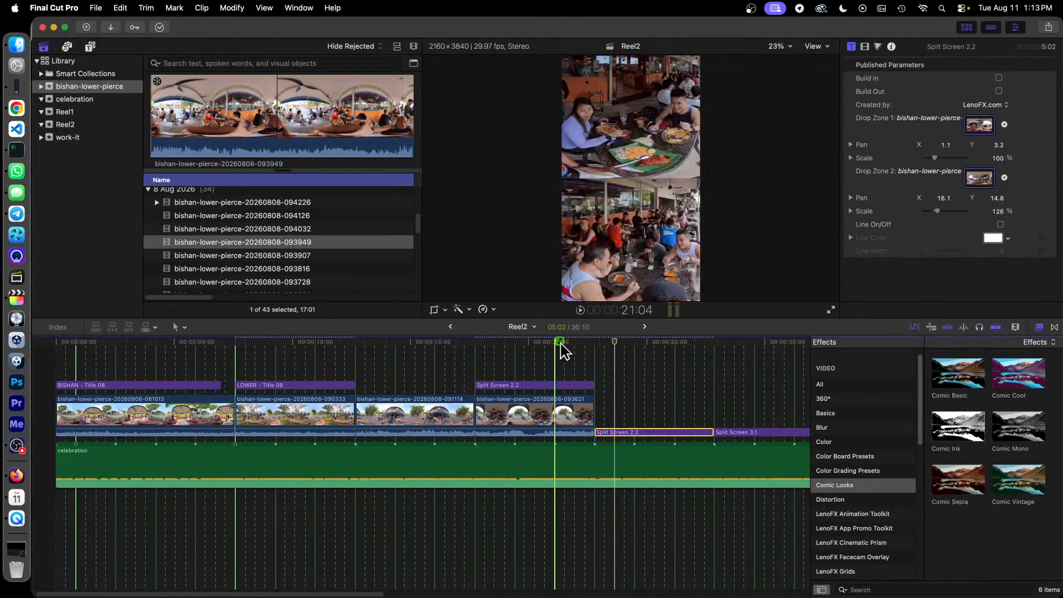
Disable Build In and Build Out on the Split Screen 3.1 title
{"action": "left_click", "coordinate": [757, 433]}
{"action": "left_click", "coordinate": [738, 343]}
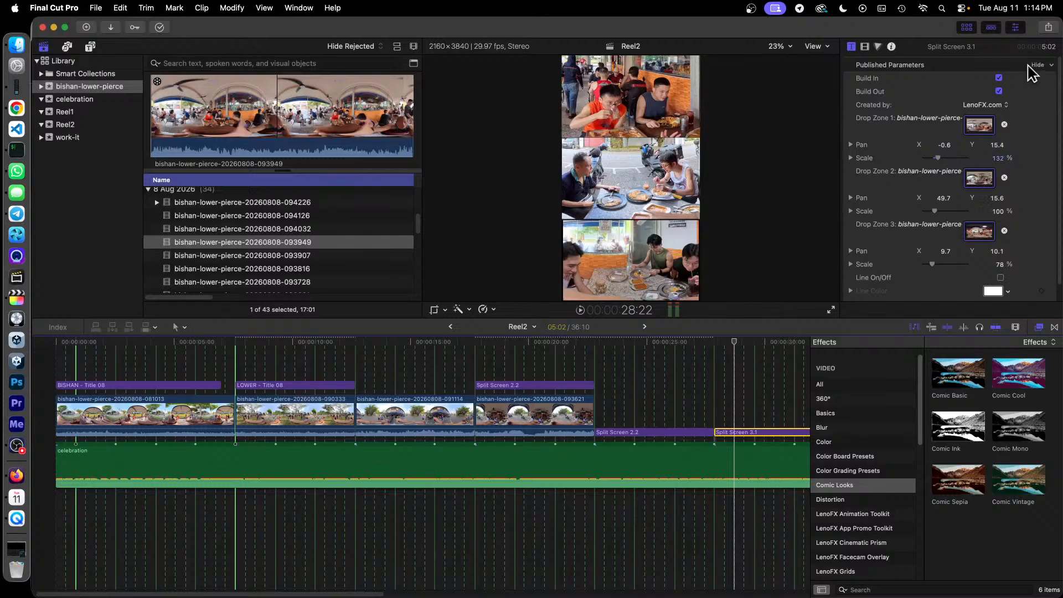
{"action": "left_click", "coordinate": [999, 78]}
{"action": "left_click", "coordinate": [999, 91]}
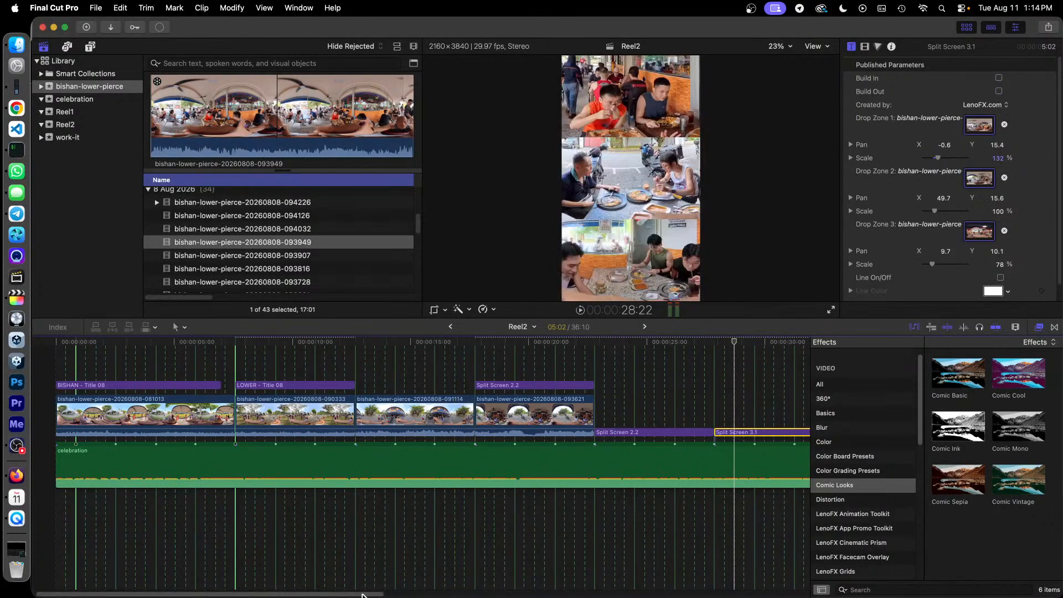
Set Drop Zone 1's Pan Y to 14.0 in the Split Screen 2.2 title above the 093621 clip
{"action": "left_click_drag", "start_coordinate": [374, 595], "coordinate": [392, 594]}
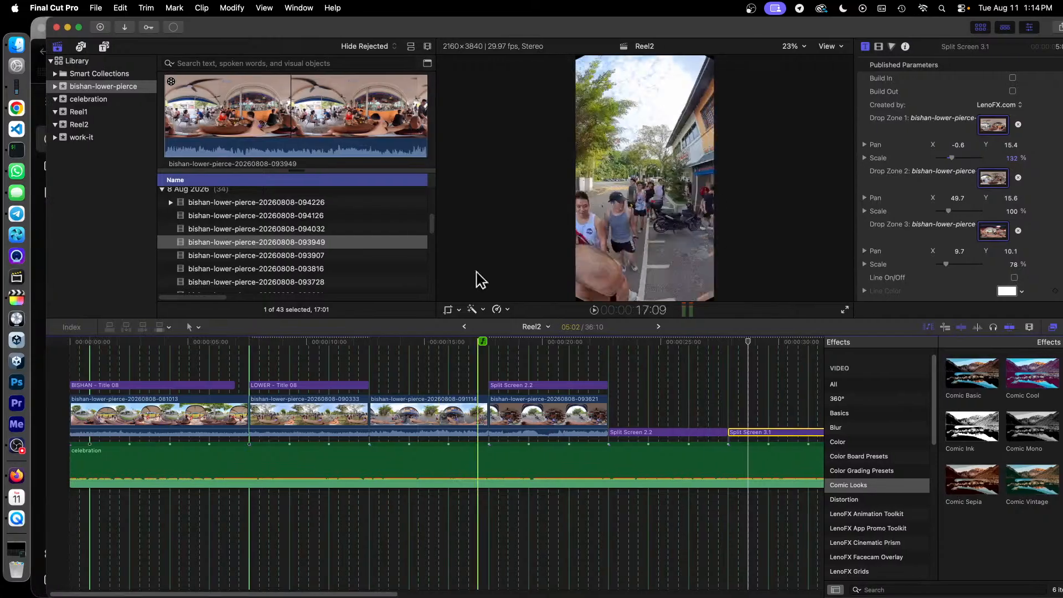
{"action": "left_click_drag", "start_coordinate": [441, 38], "coordinate": [427, 40]}
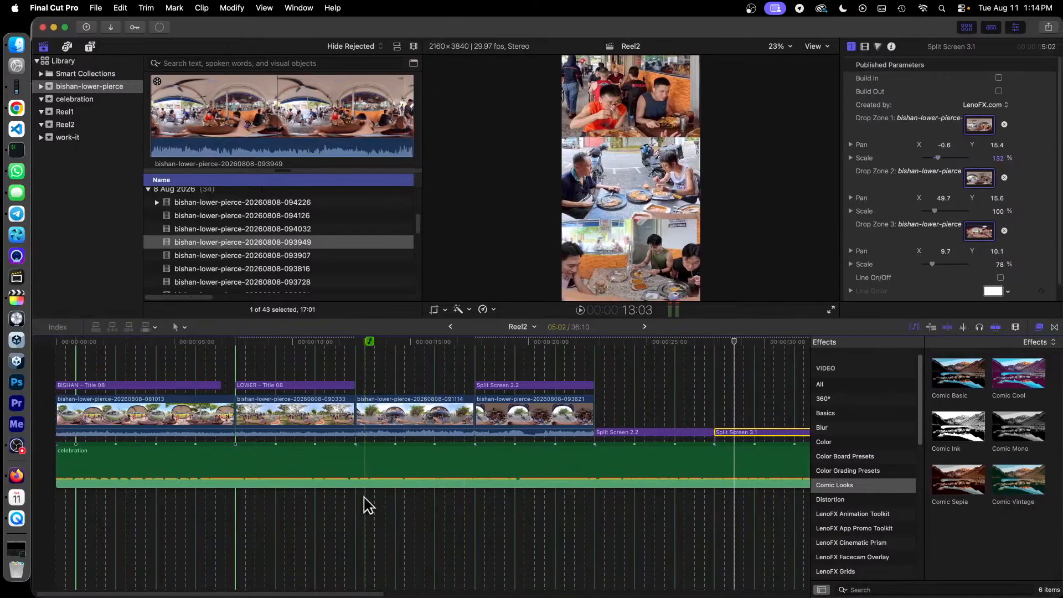
{"action": "left_click_drag", "start_coordinate": [360, 594], "coordinate": [436, 596]}
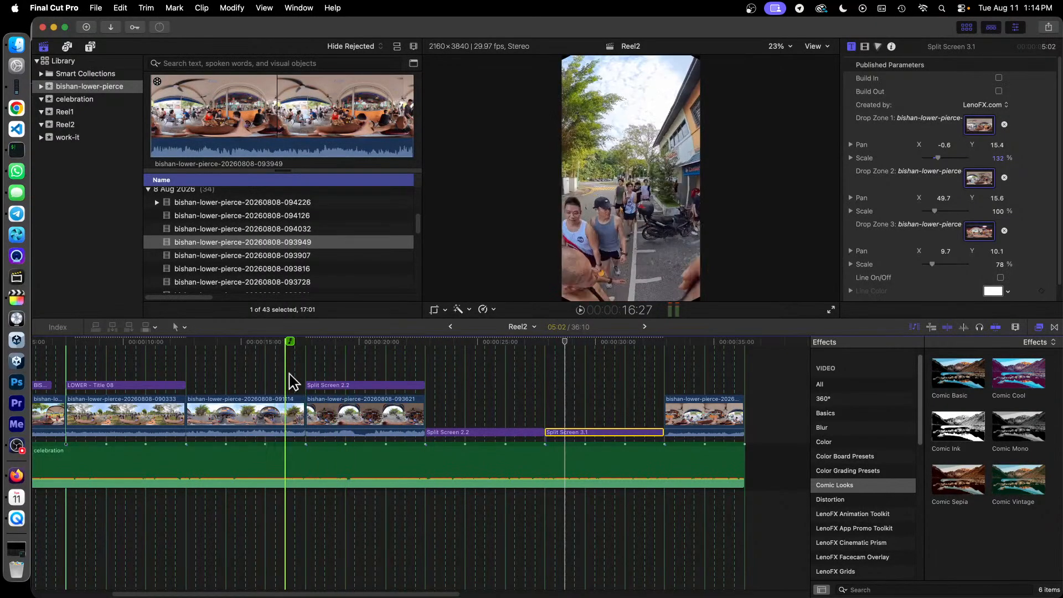
{"action": "left_click", "coordinate": [357, 386]}
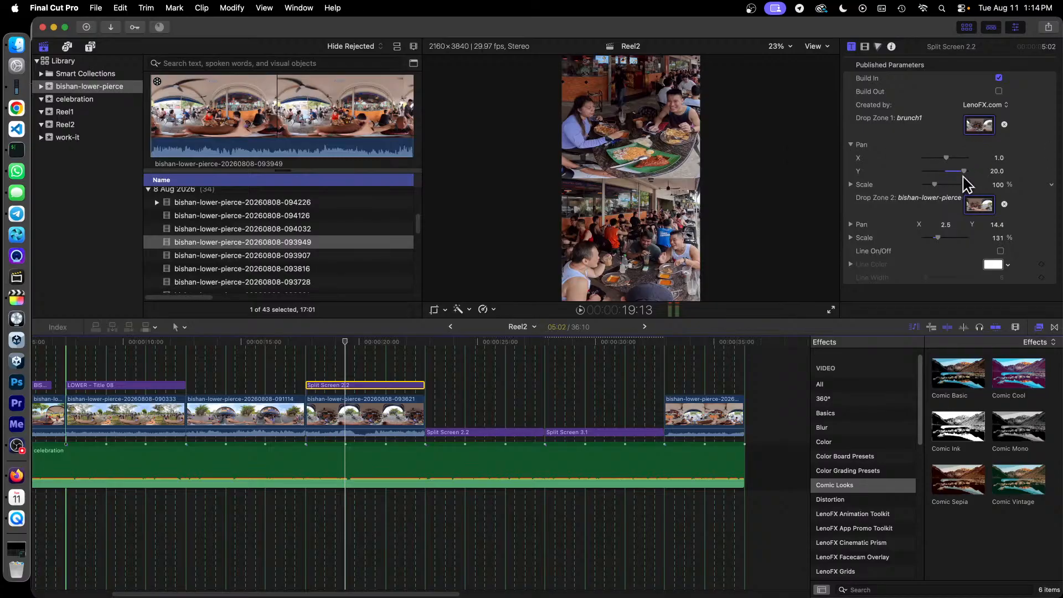
{"action": "left_click_drag", "start_coordinate": [964, 177], "coordinate": [959, 178]}
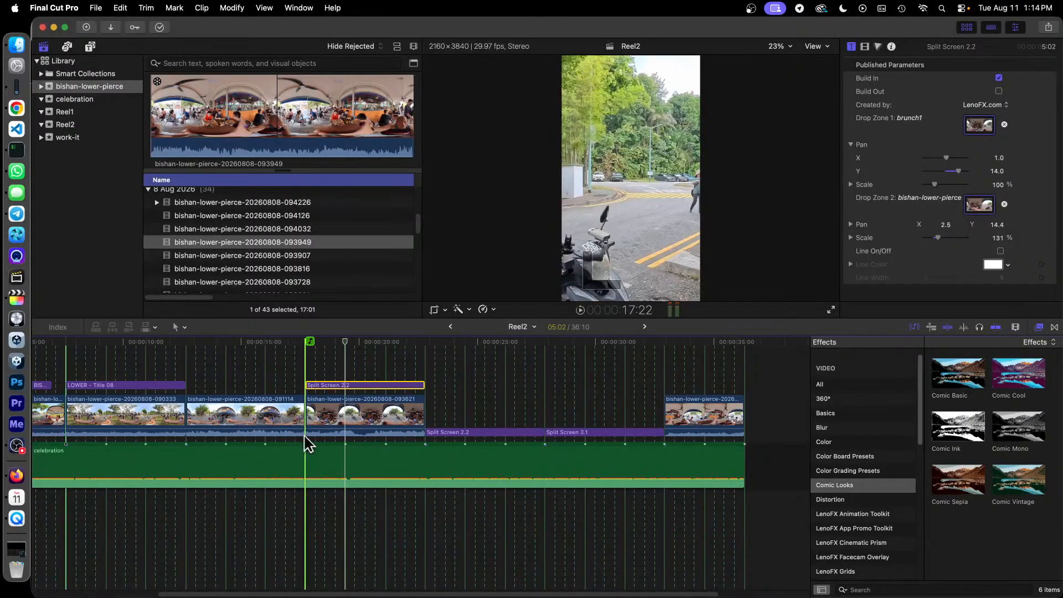
Remove the 093621 clip beneath the first Split Screen 2.2 and extend the 091114 clip to 10:04 to fill its place
{"action": "left_click", "coordinate": [382, 416]}
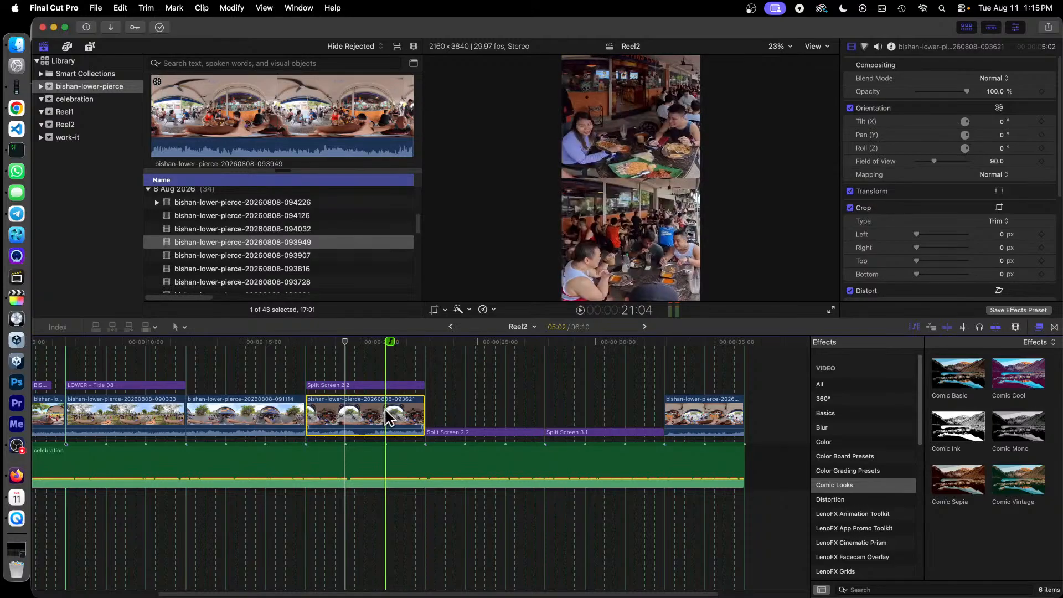
{"action": "left_click_drag", "start_coordinate": [311, 415], "coordinate": [324, 422]}
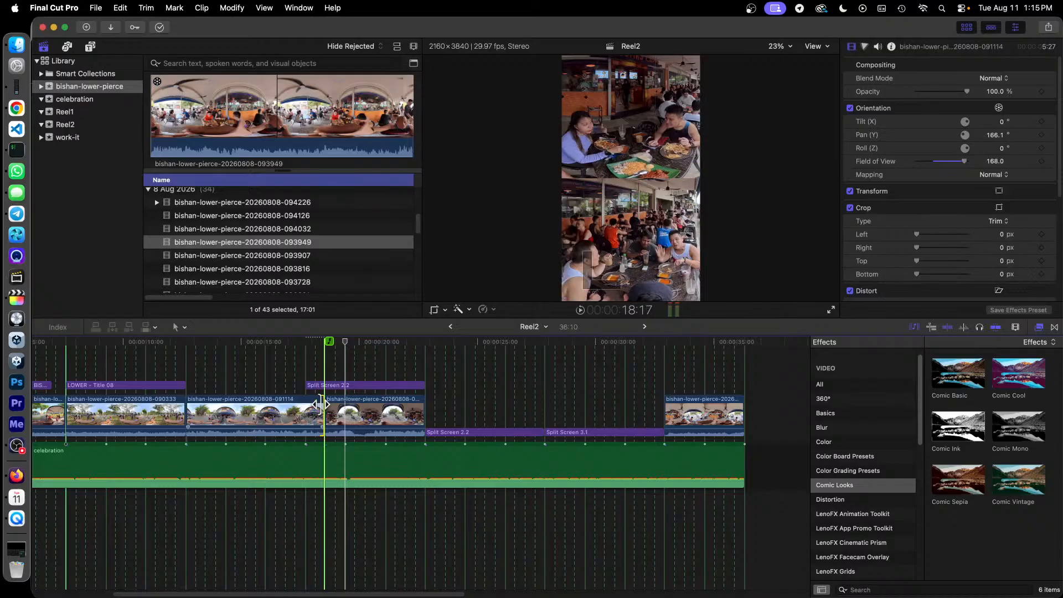
{"action": "left_click", "coordinate": [380, 415]}
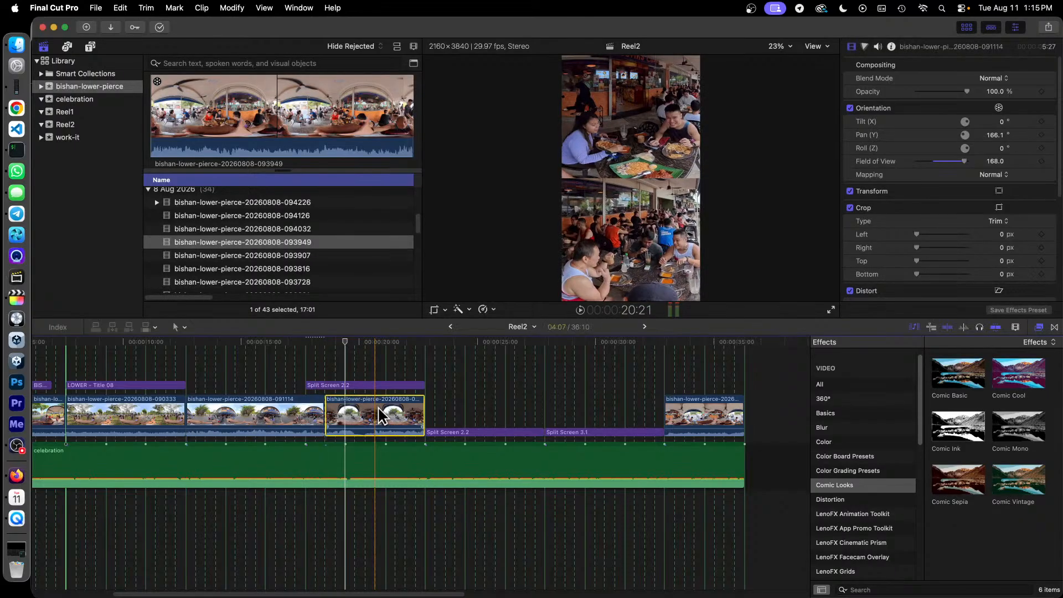
{"action": "key", "text": "shift+Delete"}
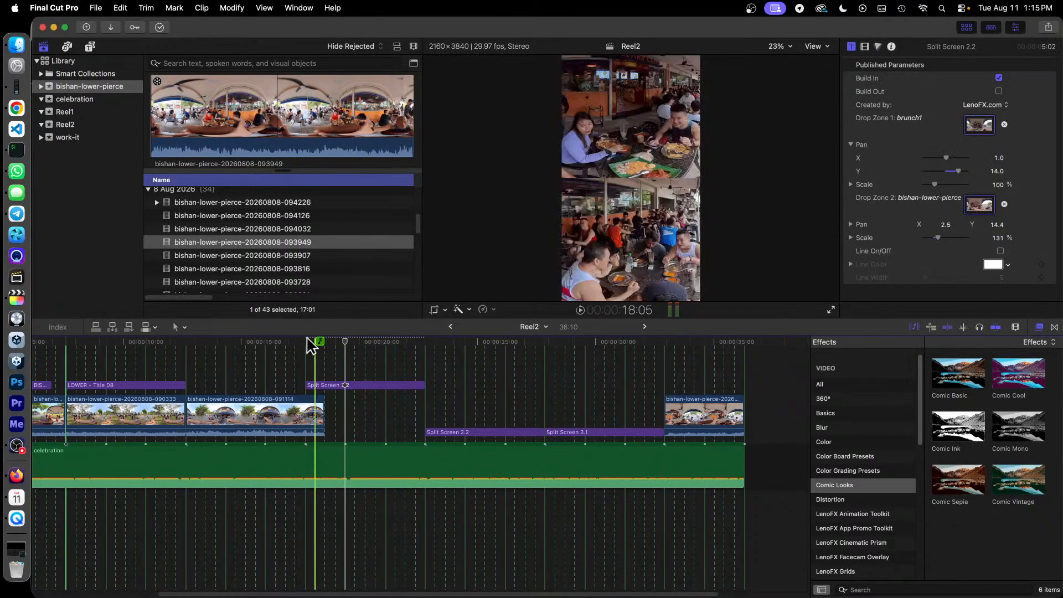
{"action": "left_click_drag", "start_coordinate": [325, 416], "coordinate": [424, 418]}
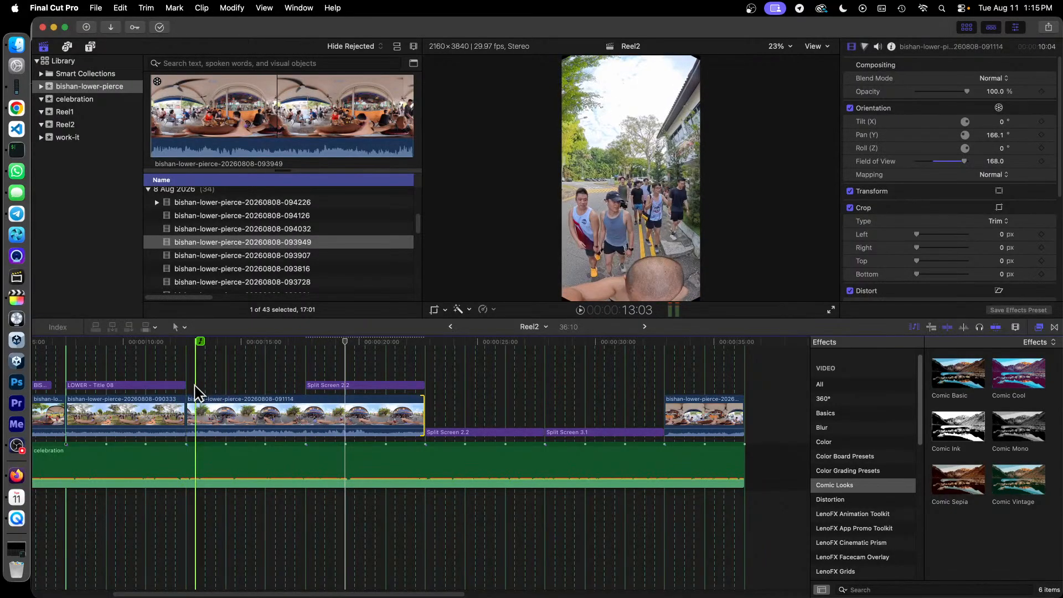
Set the 091114 clip's Tilt (X) to 17.8°, keyframe its Pan (Y) at 166.1° at 14:11, and adjust the pan at 16:27
{"action": "left_click", "coordinate": [226, 394]}
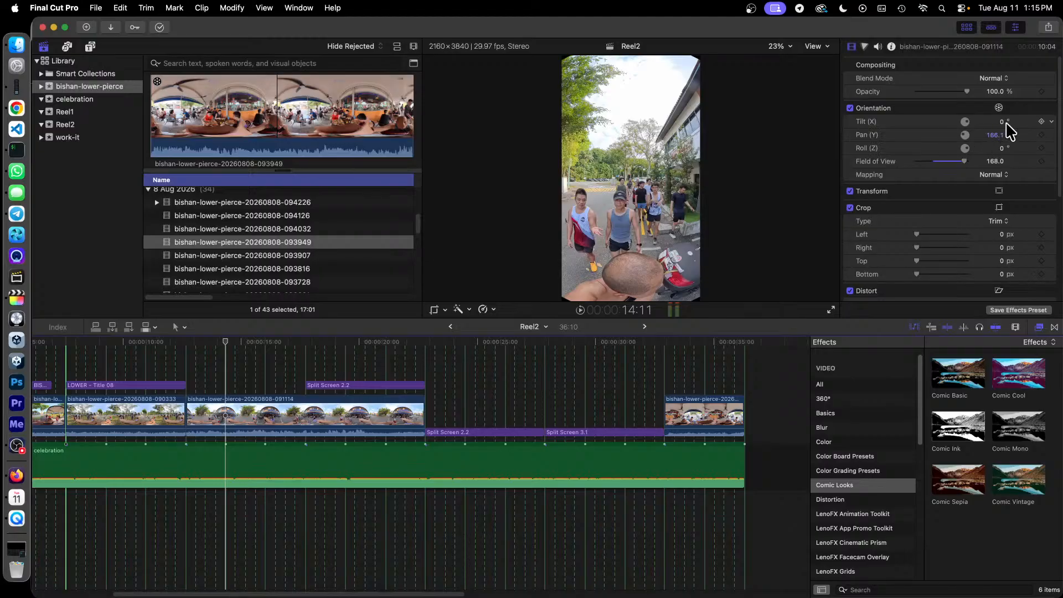
{"action": "mouse_move", "coordinate": [1005, 128]}
{"action": "left_mouse_down"}
{"action": "mouse_move", "coordinate": [1027, 126]}
{"action": "mouse_move", "coordinate": [998, 122]}
{"action": "left_mouse_up"}
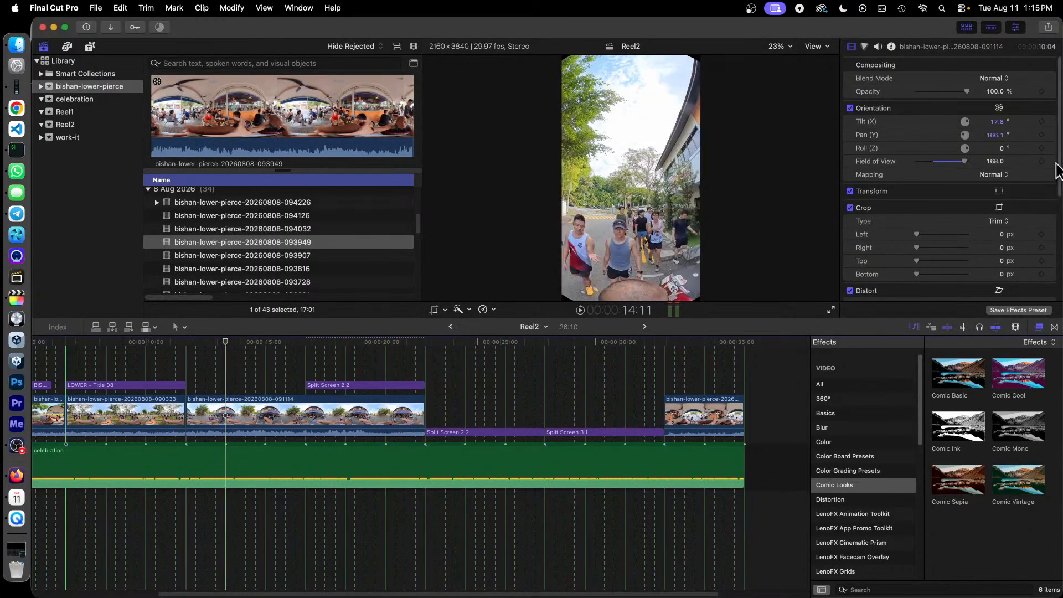
{"action": "left_click", "coordinate": [1041, 135]}
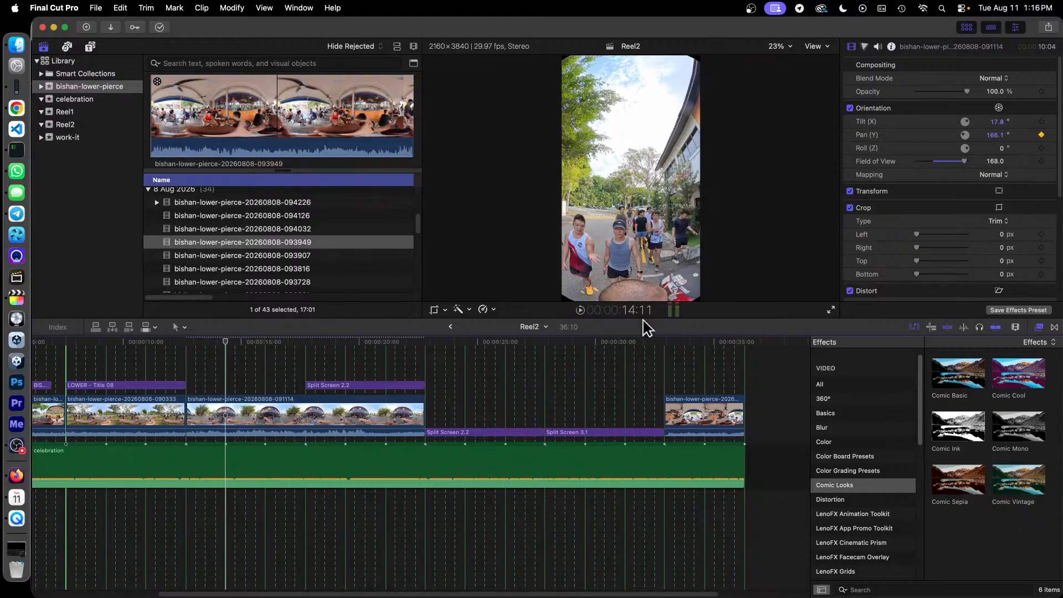
{"action": "left_click_drag", "start_coordinate": [227, 347], "coordinate": [285, 348]}
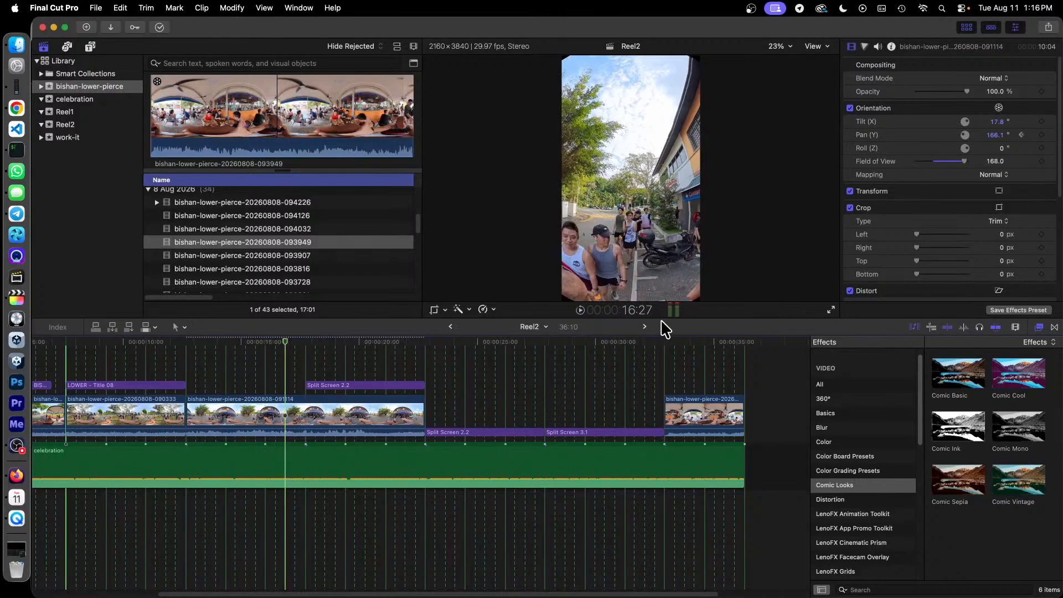
{"action": "left_click_drag", "start_coordinate": [995, 135], "coordinate": [995, 135]}
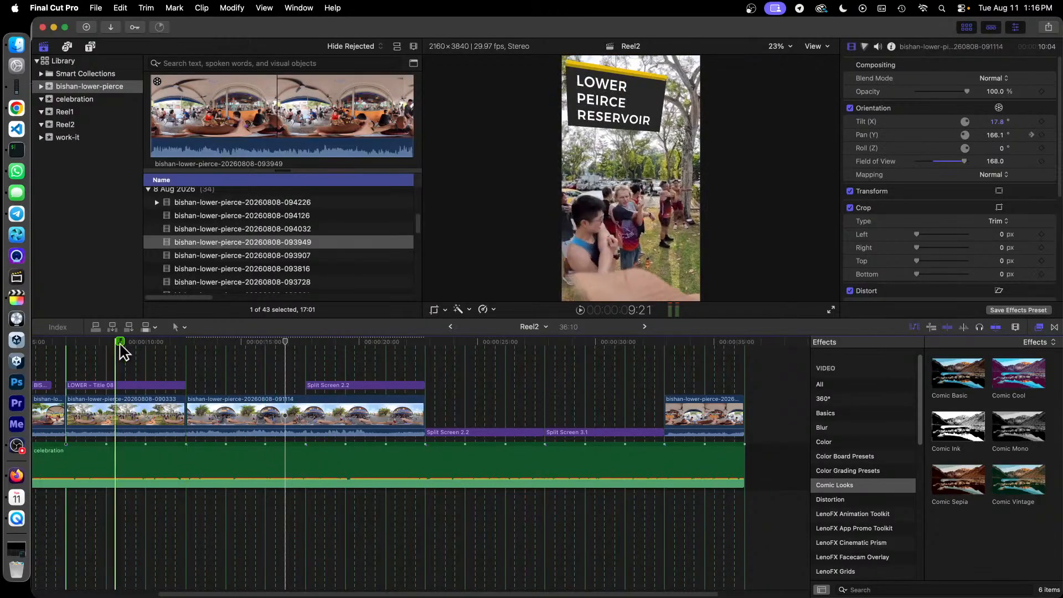
Review the reel's opening and set the 081013 clip's Pan (Y) to 97.0° to keep the runners in frame
{"action": "key", "text": "Home"}
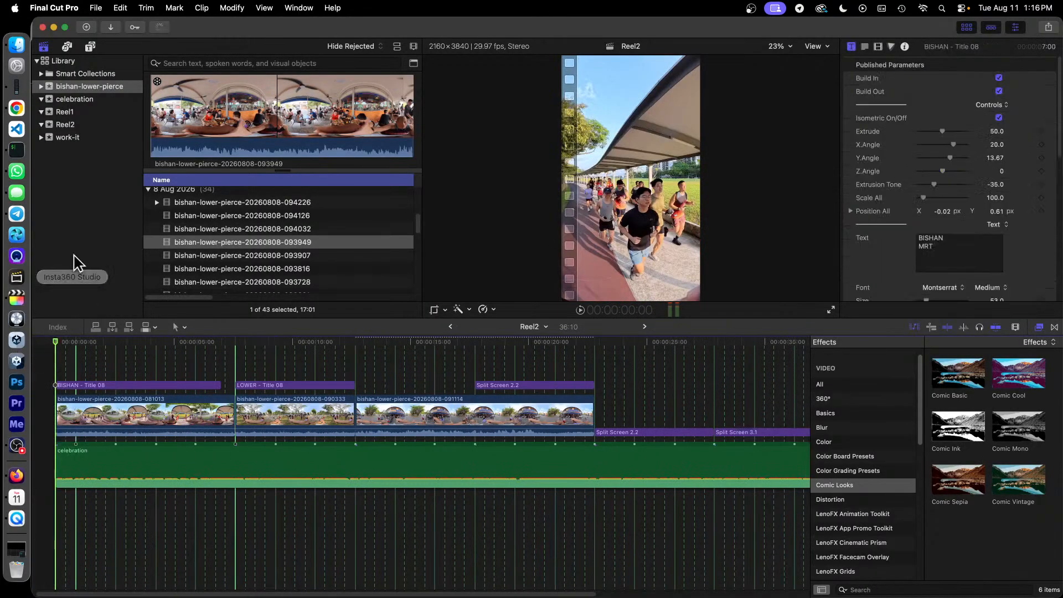
{"action": "key", "text": "space"}
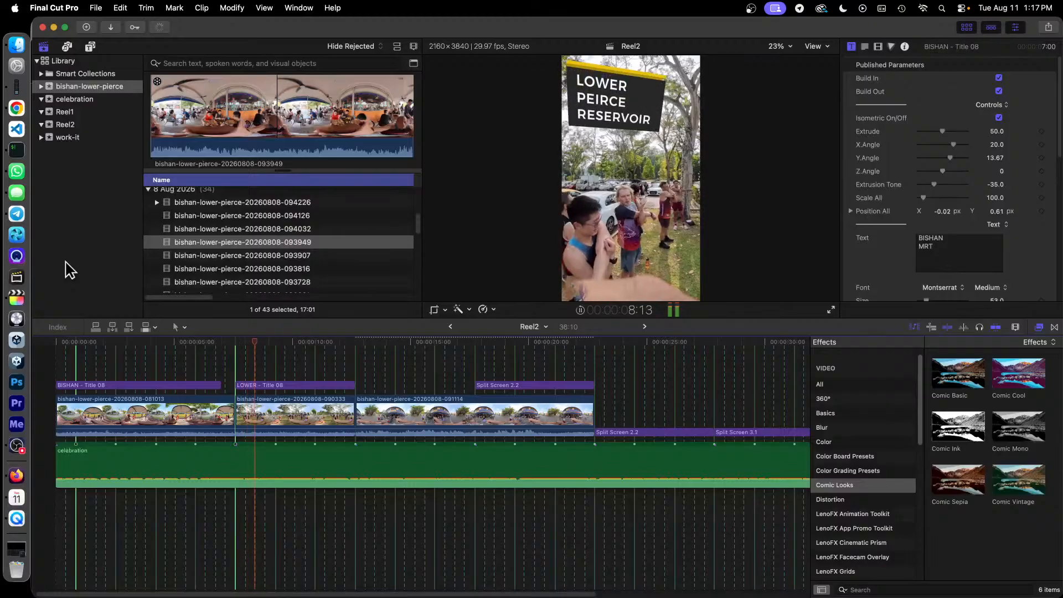
{"action": "key", "text": "space"}
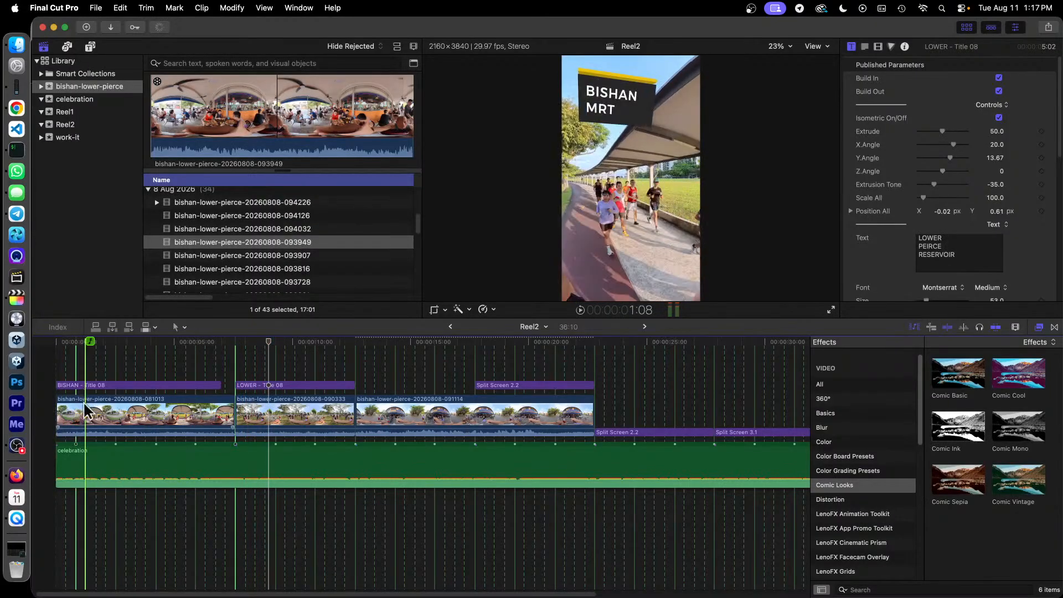
{"action": "left_click", "coordinate": [120, 403]}
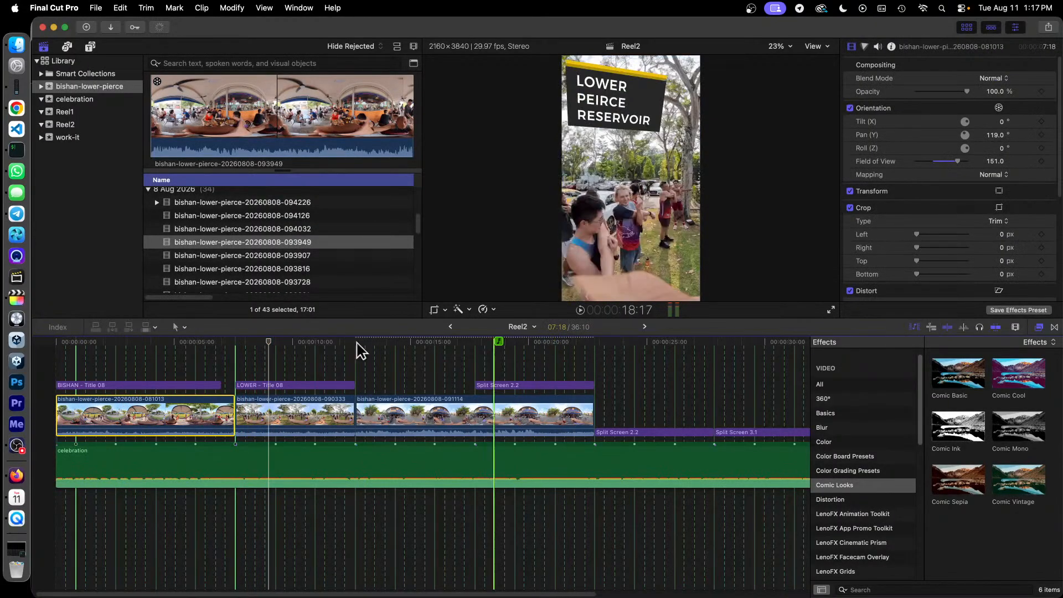
{"action": "left_click", "coordinate": [97, 343]}
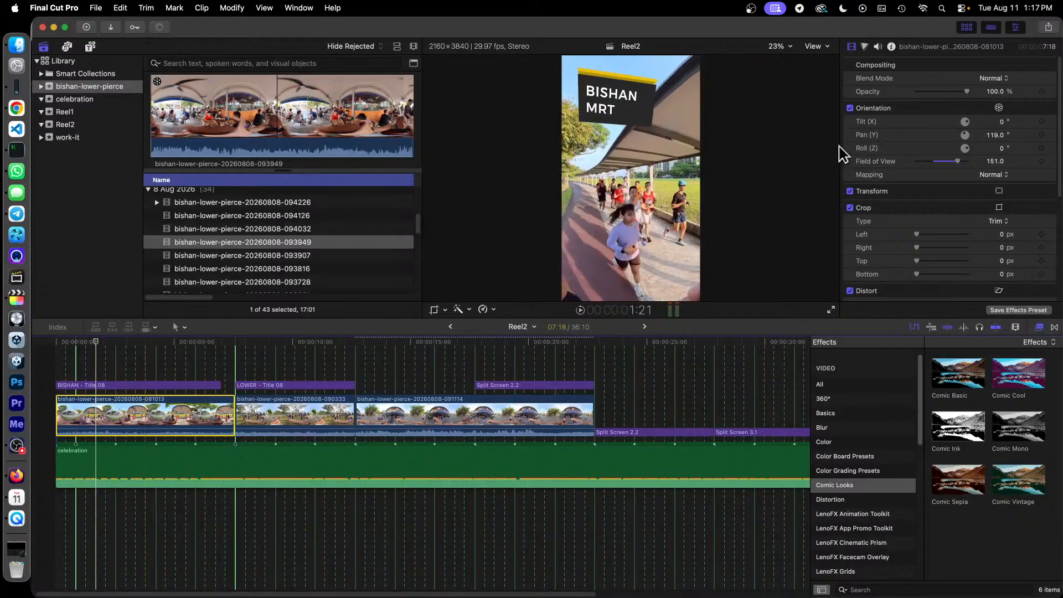
{"action": "left_click_drag", "start_coordinate": [996, 143], "coordinate": [993, 134]}
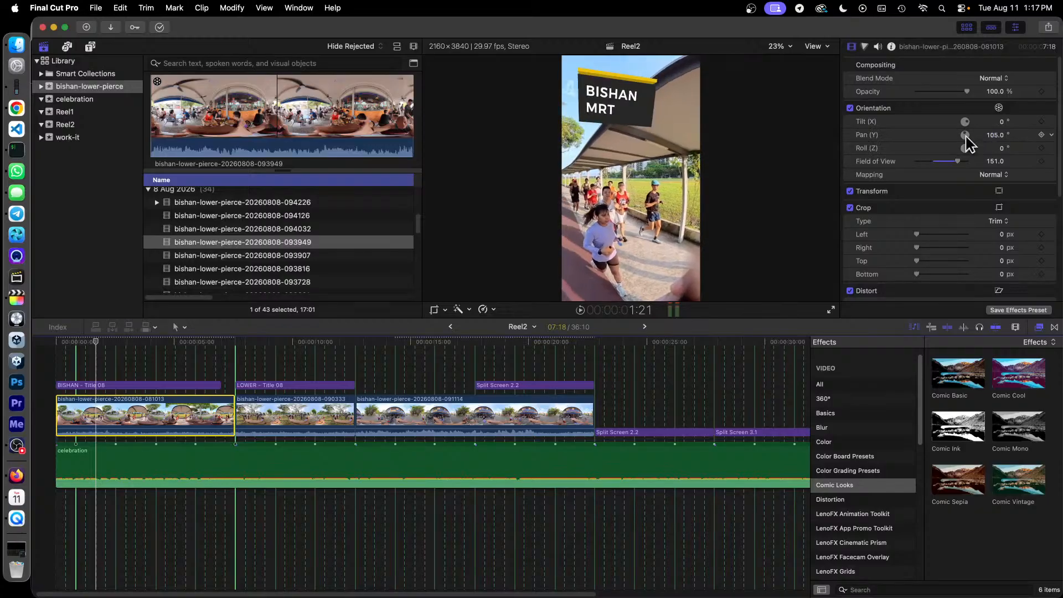
{"action": "left_click_drag", "start_coordinate": [71, 349], "coordinate": [187, 347]}
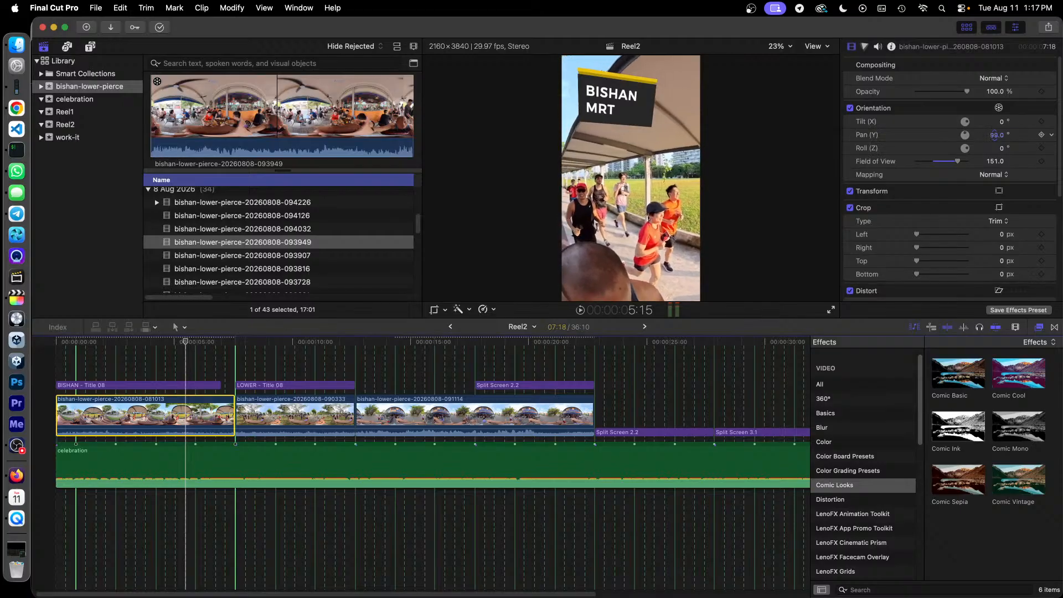
{"action": "left_click_drag", "start_coordinate": [185, 343], "coordinate": [58, 349]}
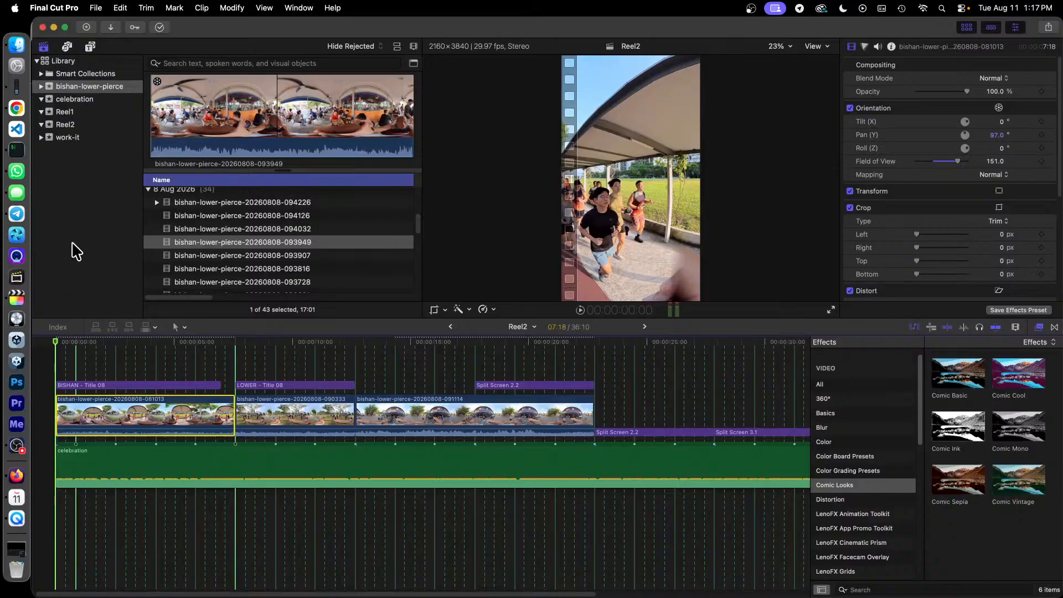
{"action": "key", "text": "space"}
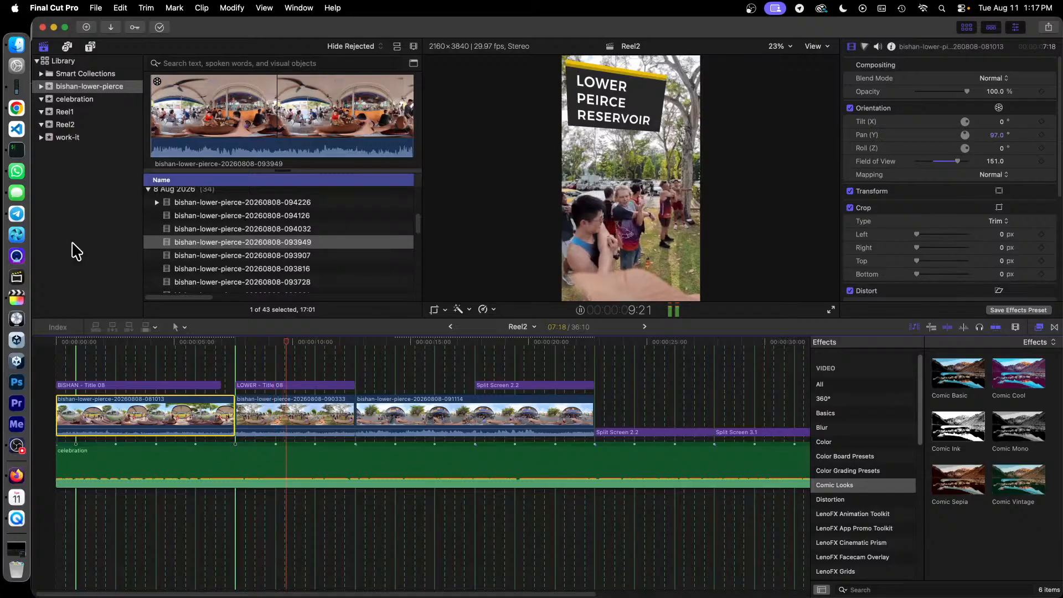
{"action": "key", "text": "space"}
Extend the BISHAN MRT title to 7:18 so it ends with the 081013 clip, and review the opening
{"action": "left_click_drag", "start_coordinate": [220, 382], "coordinate": [232, 383]}
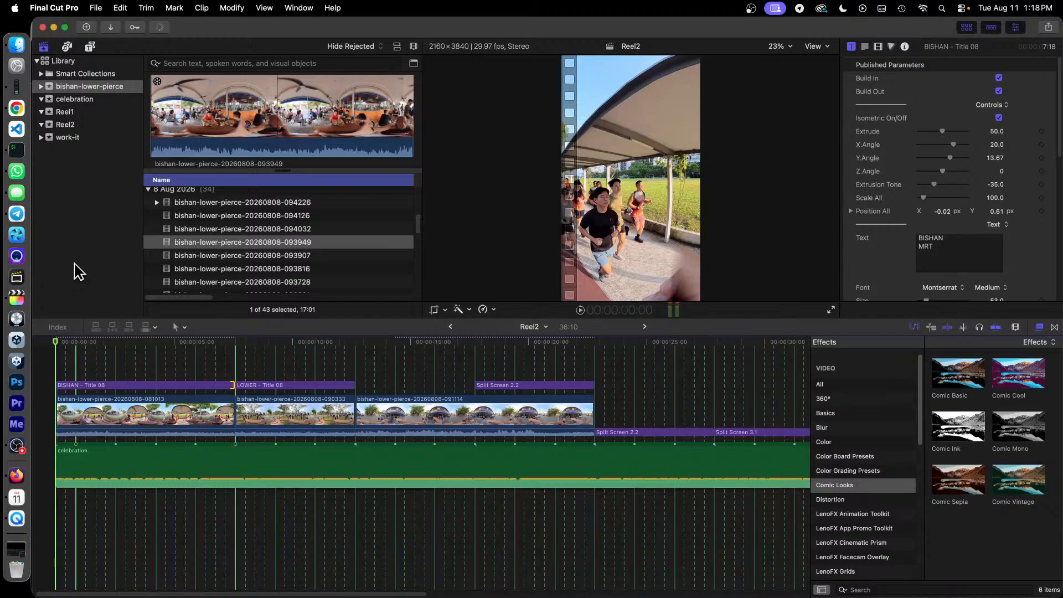
{"action": "left_click", "coordinate": [119, 421]}
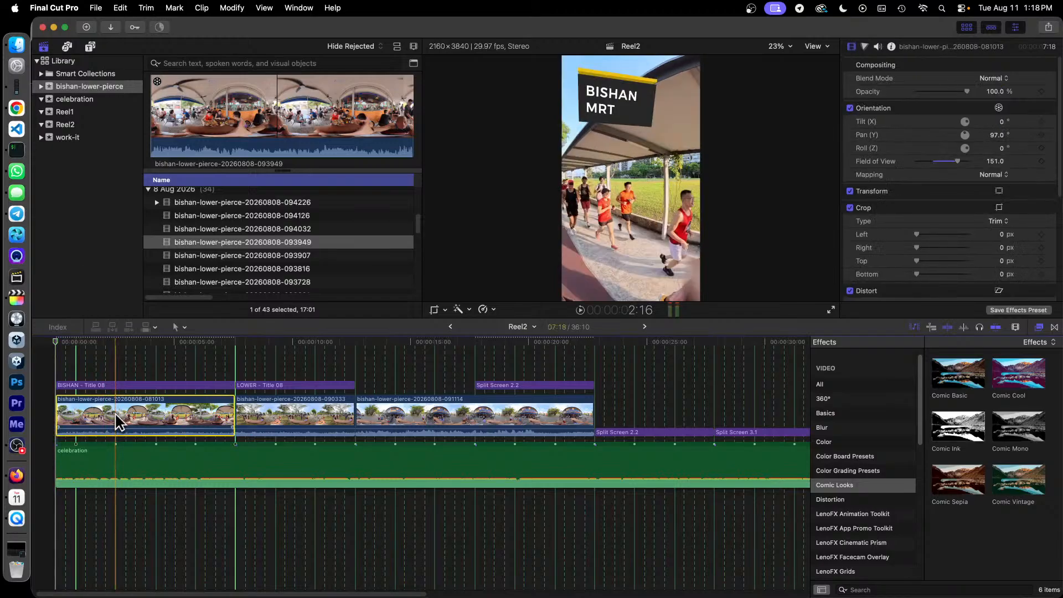
{"action": "key", "text": "space"}
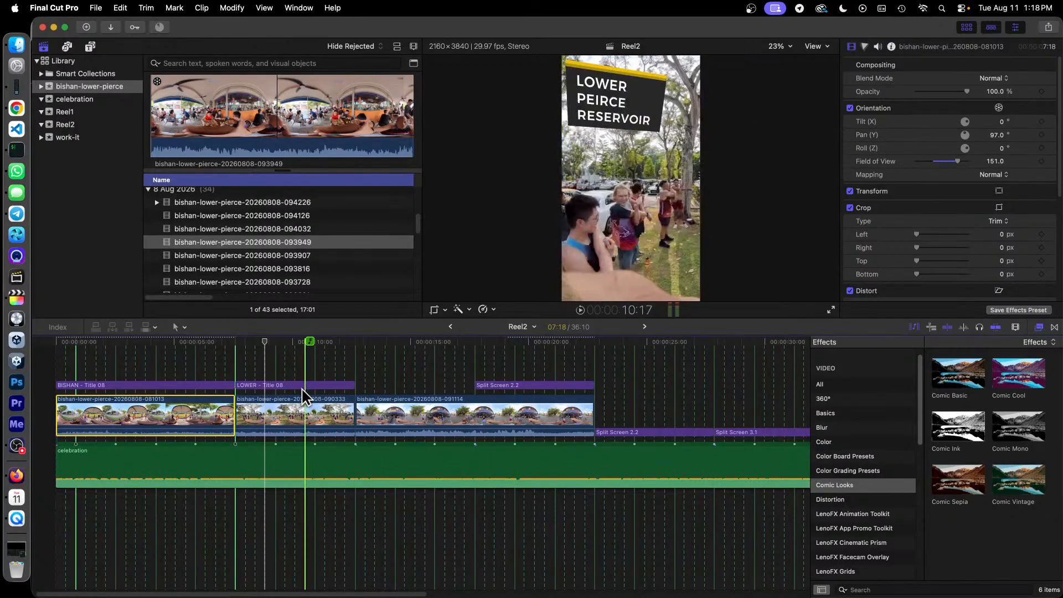
Set the text's Position X to 73.05 px in the LOWER PEIRCE RESERVOIR title
{"action": "left_click", "coordinate": [316, 385]}
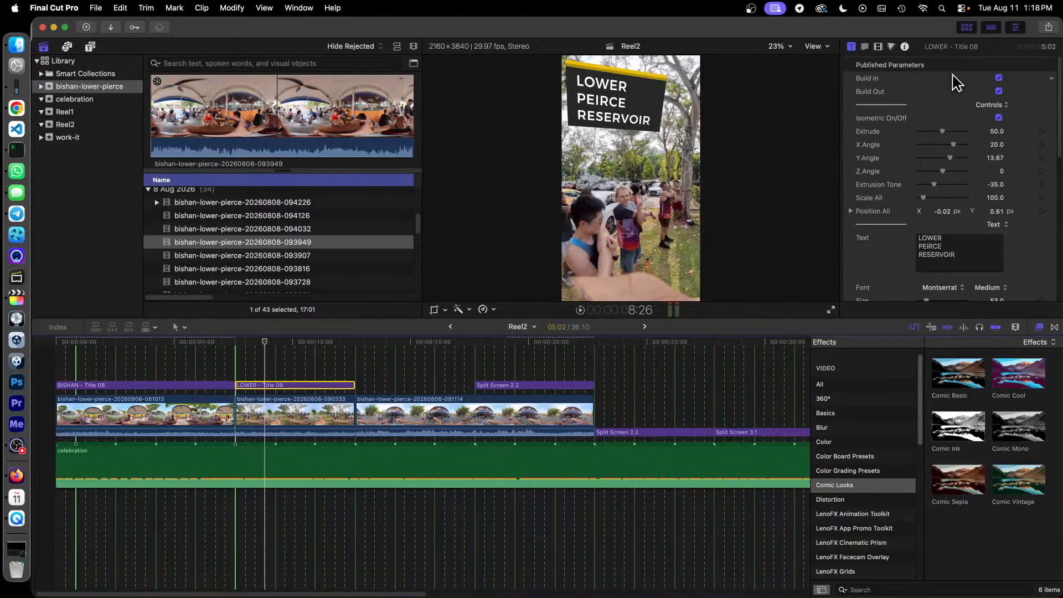
{"action": "left_click", "coordinate": [878, 46]}
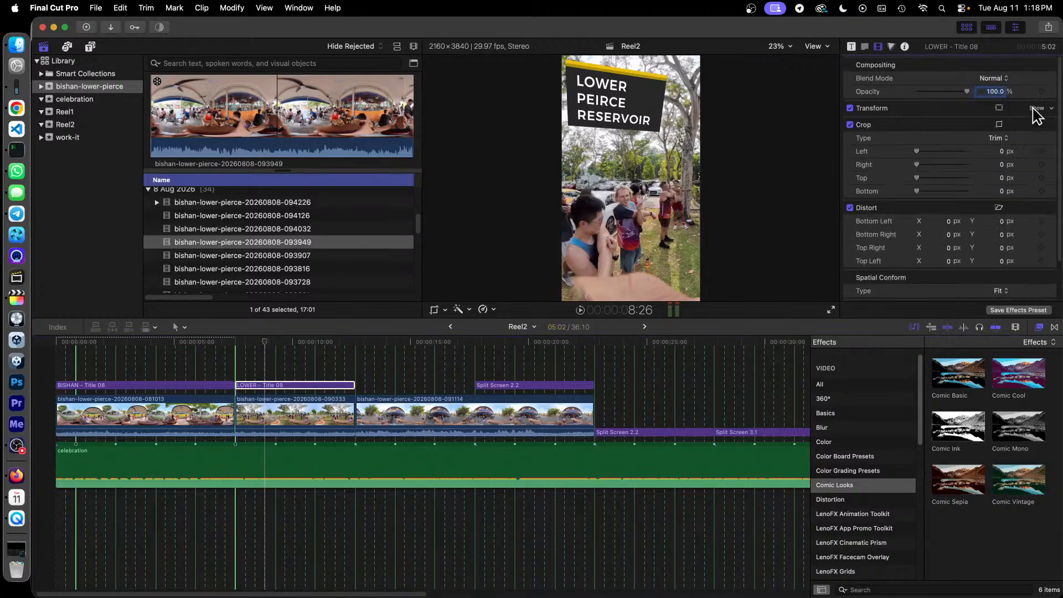
{"action": "left_click", "coordinate": [851, 48]}
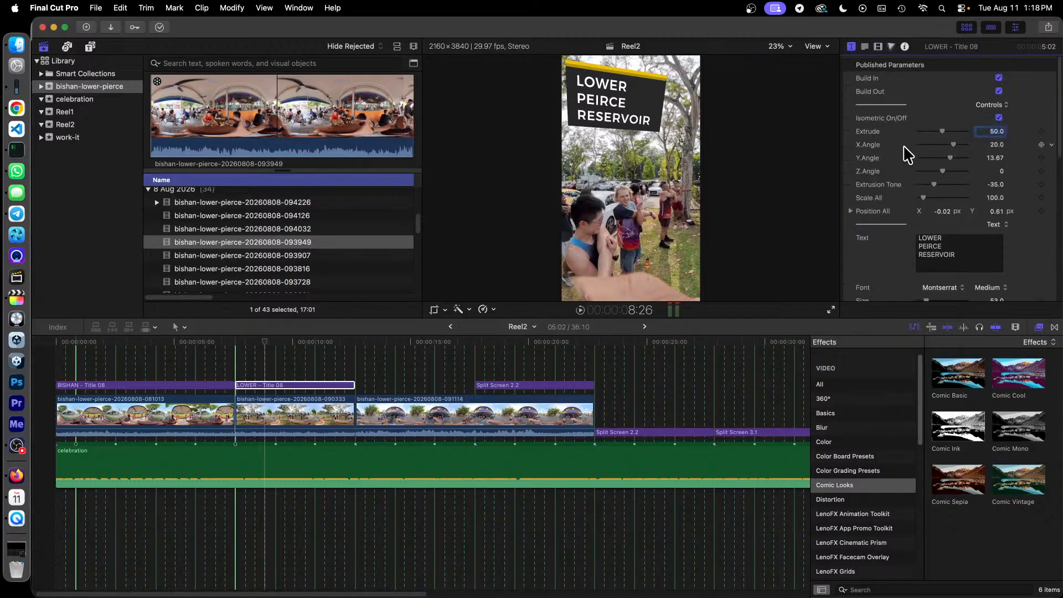
{"action": "scroll", "coordinate": [908, 155], "scroll_direction": "down", "scroll_amount": 5}
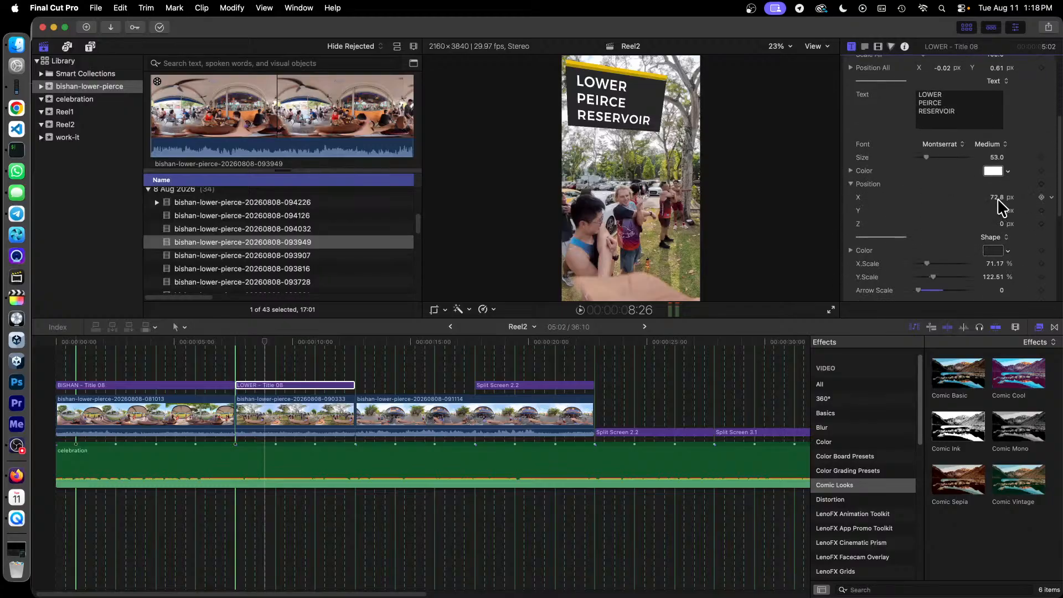
{"action": "left_click_drag", "start_coordinate": [996, 196], "coordinate": [995, 197]}
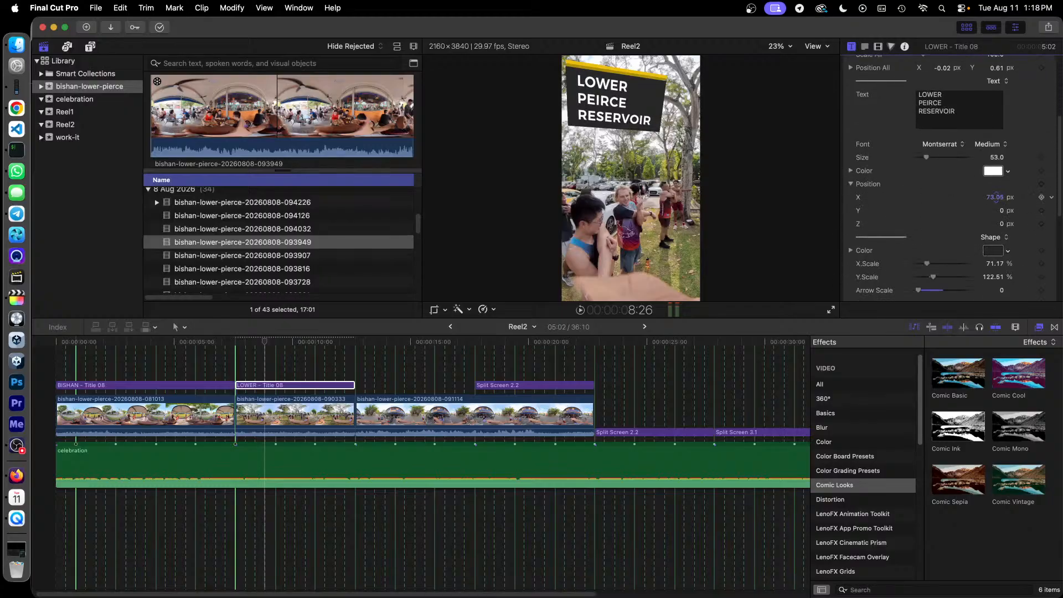
Set Position All X to 0.01 px for the LOWER PEIRCE RESERVOIR title and play the reel from the start to check it
{"action": "scroll", "coordinate": [996, 208], "scroll_direction": "down", "scroll_amount": 5}
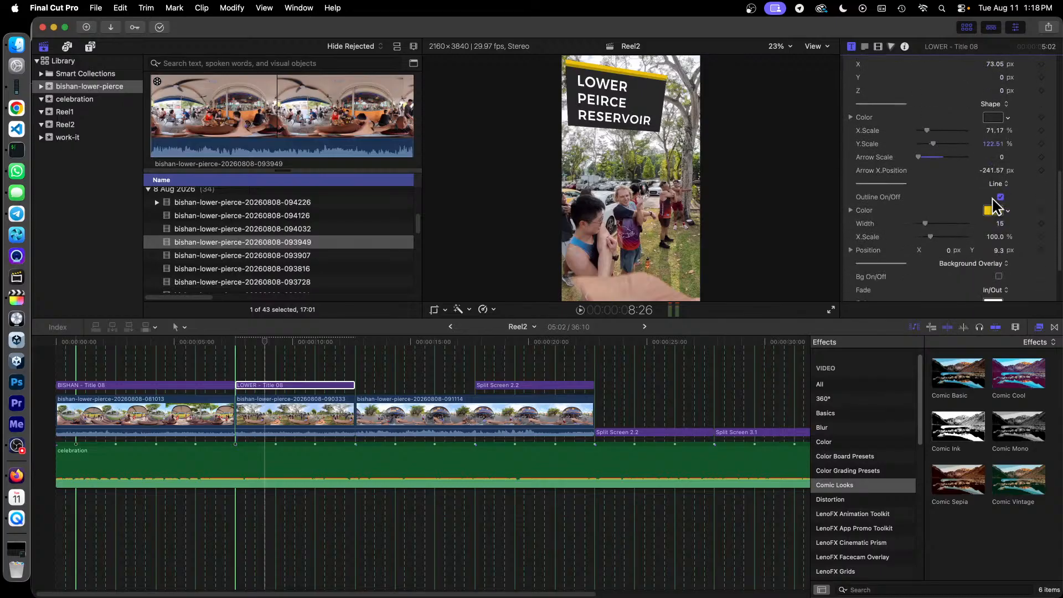
{"action": "scroll", "coordinate": [995, 207], "scroll_direction": "down", "scroll_amount": 2}
{"action": "scroll", "coordinate": [996, 208], "scroll_direction": "up", "scroll_amount": 5}
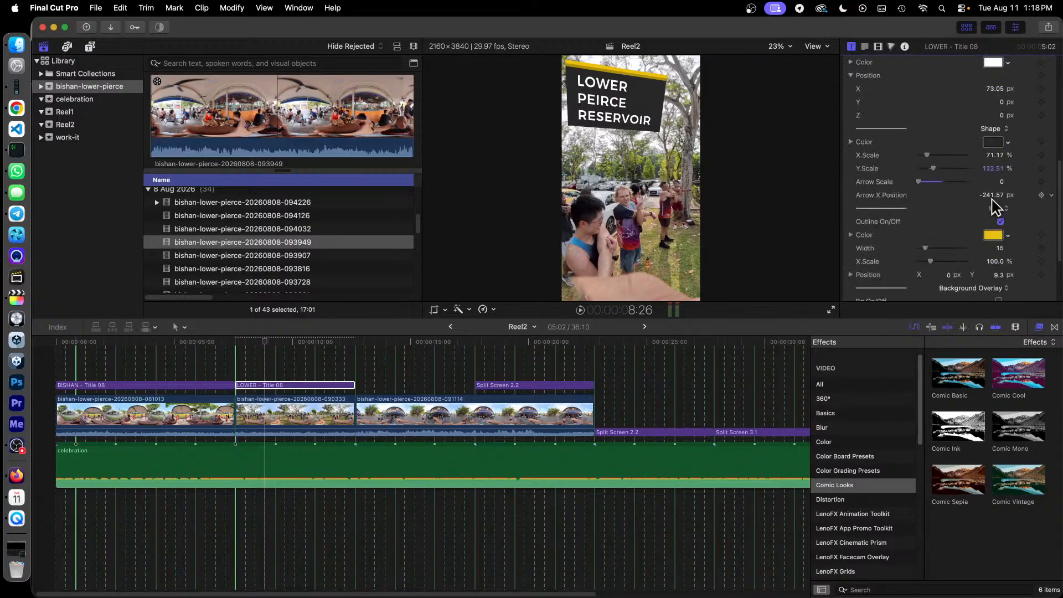
{"action": "scroll", "coordinate": [995, 208], "scroll_direction": "up", "scroll_amount": 2}
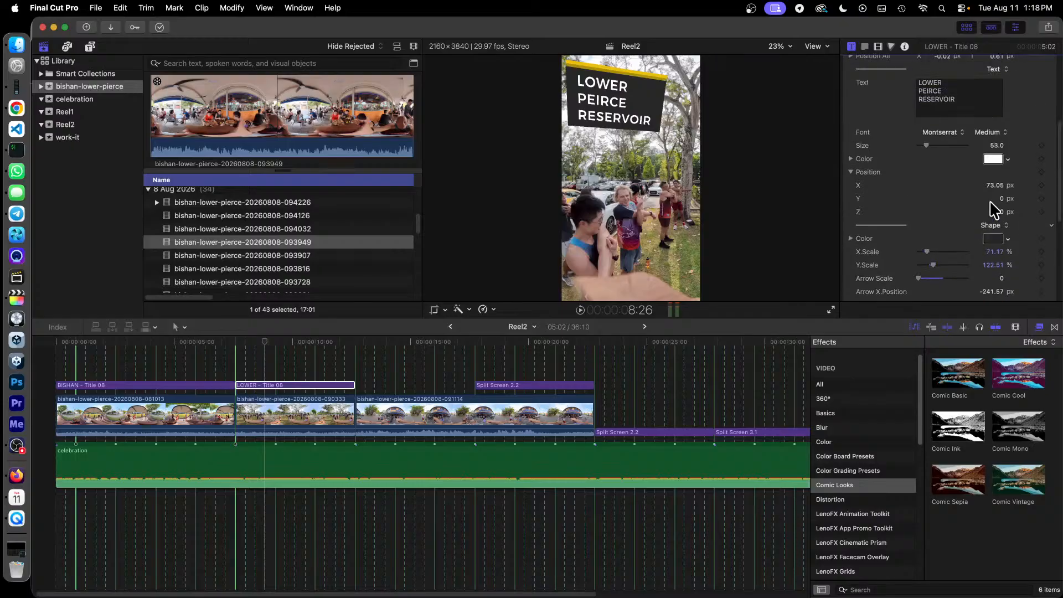
{"action": "scroll", "coordinate": [960, 208], "scroll_direction": "up", "scroll_amount": 2}
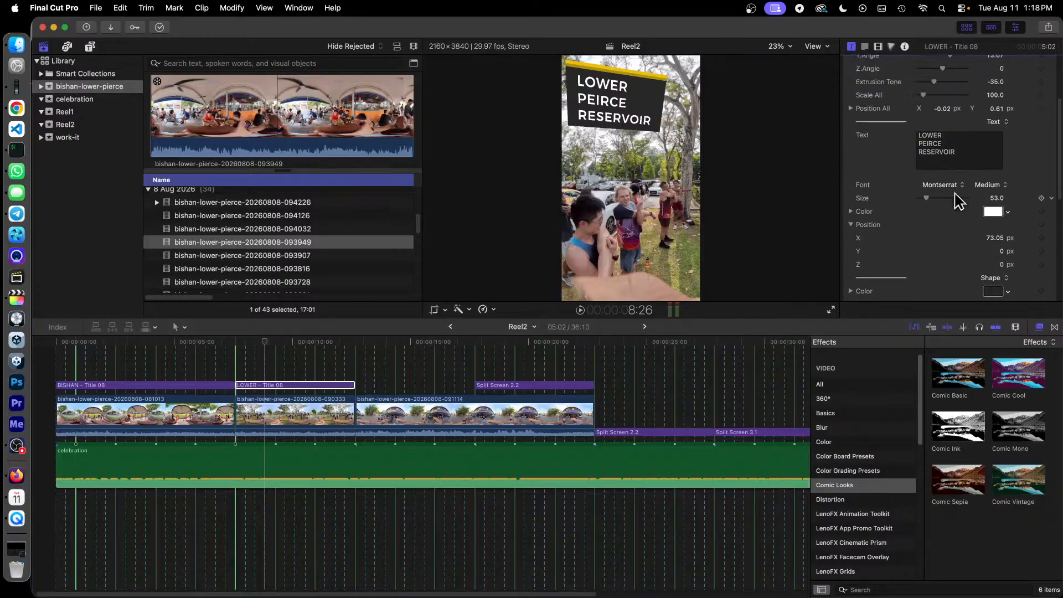
{"action": "left_click", "coordinate": [850, 108]}
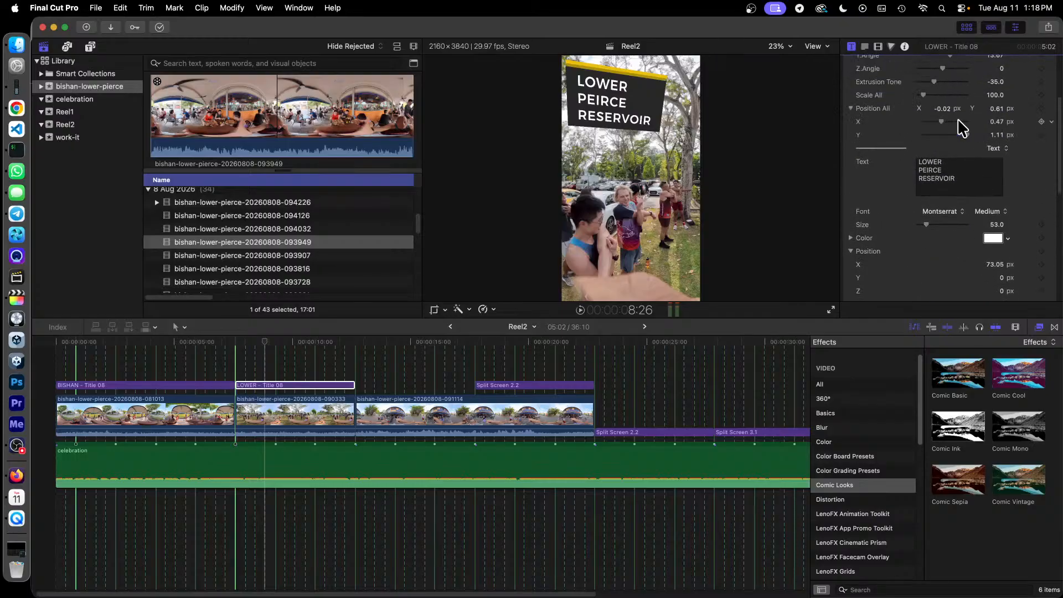
{"action": "left_click_drag", "start_coordinate": [944, 122], "coordinate": [942, 125]}
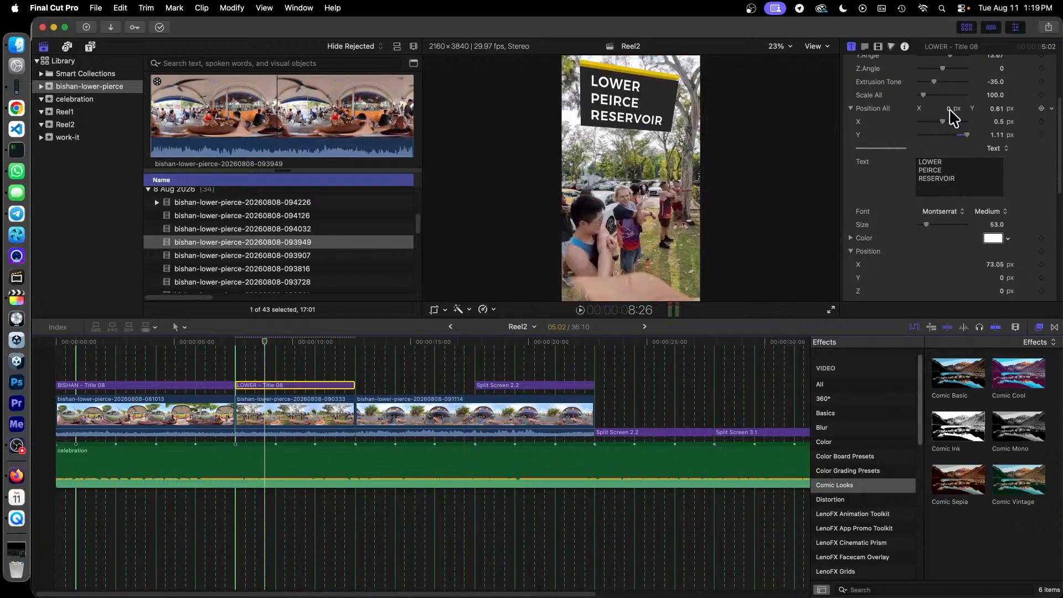
{"action": "left_click_drag", "start_coordinate": [942, 120], "coordinate": [942, 122]}
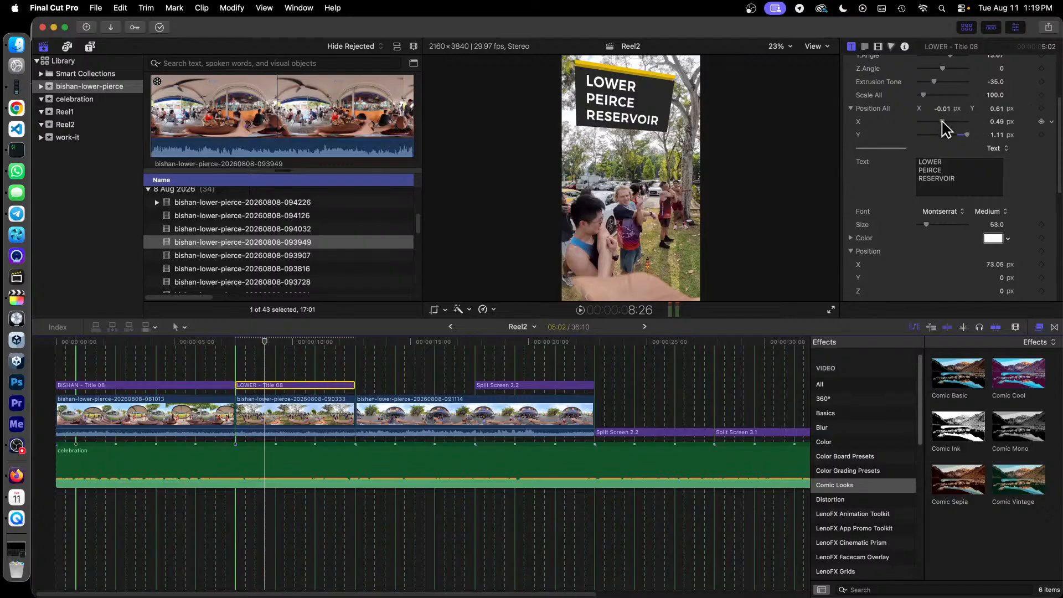
{"action": "left_click_drag", "start_coordinate": [943, 127], "coordinate": [945, 128]}
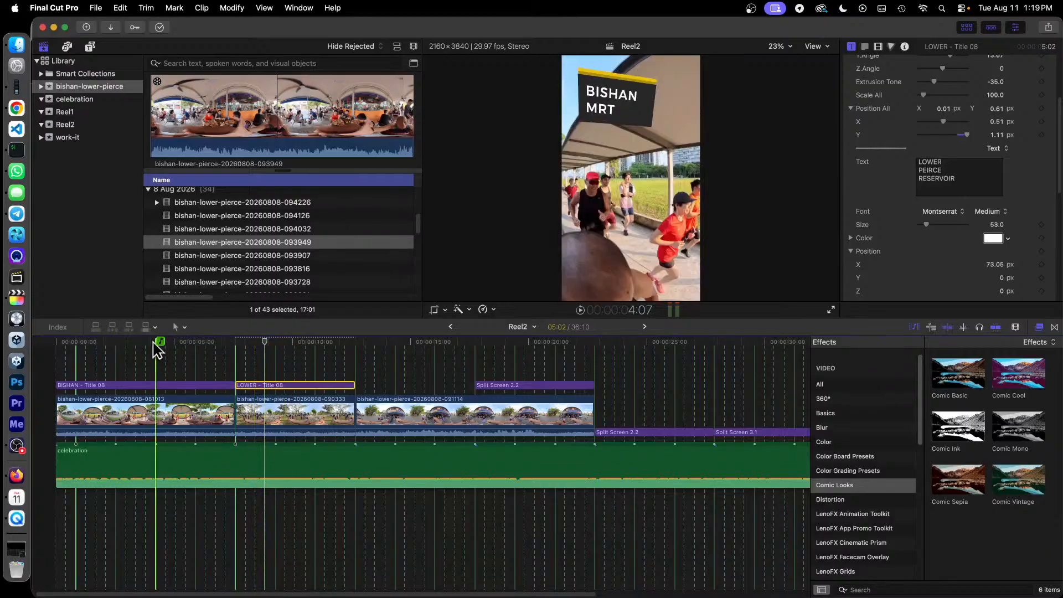
{"action": "left_click_drag", "start_coordinate": [266, 350], "coordinate": [38, 350]}
{"action": "key", "text": "space"}
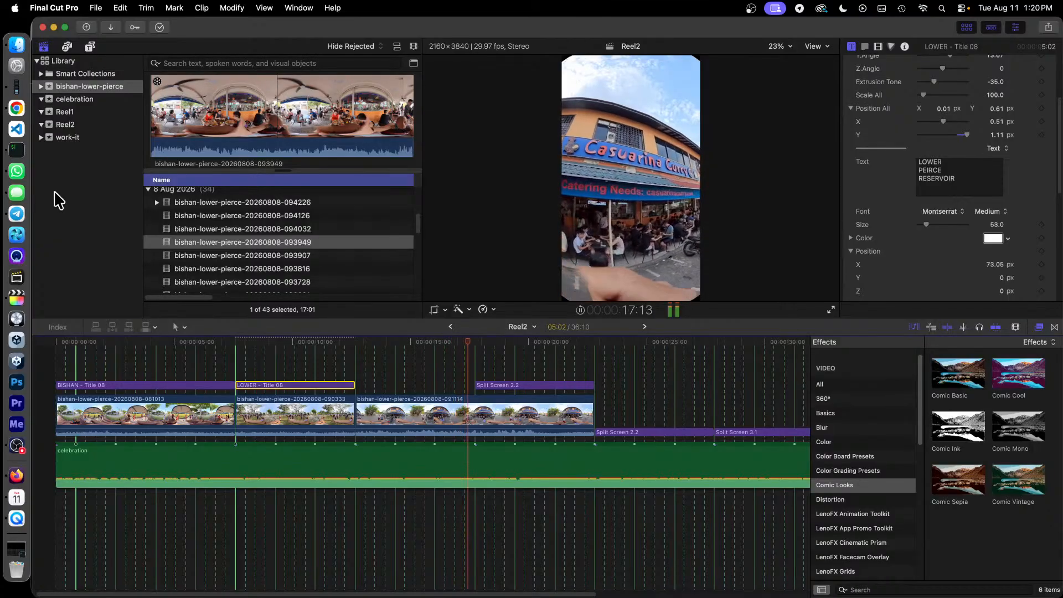
{"action": "key", "text": "space"}
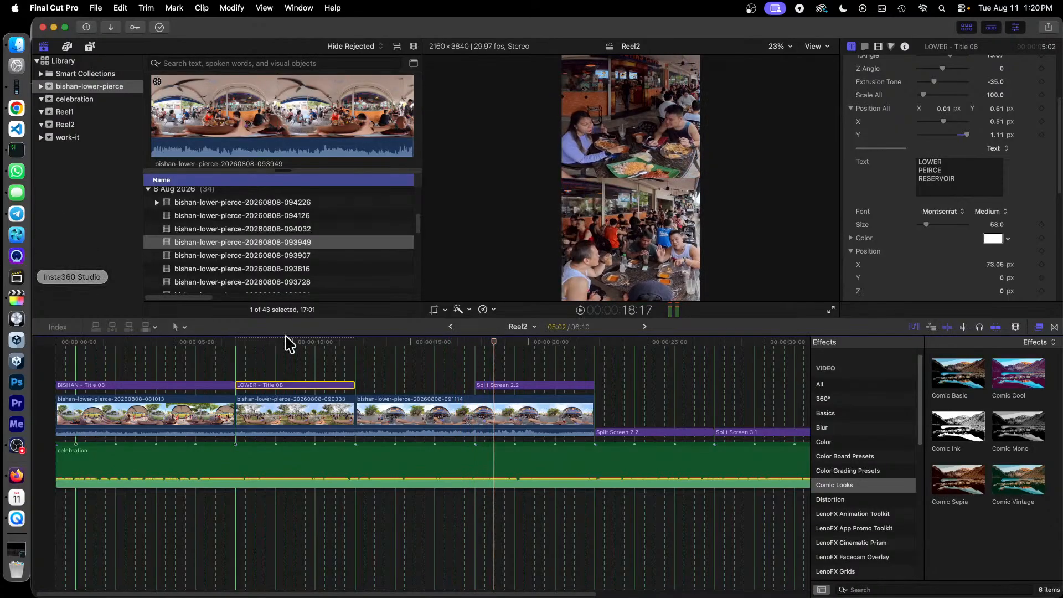
Show the video animation lanes for the 090333 clip beneath the LOWER PEIRCE RESERVOIR title
{"action": "left_click", "coordinate": [294, 350]}
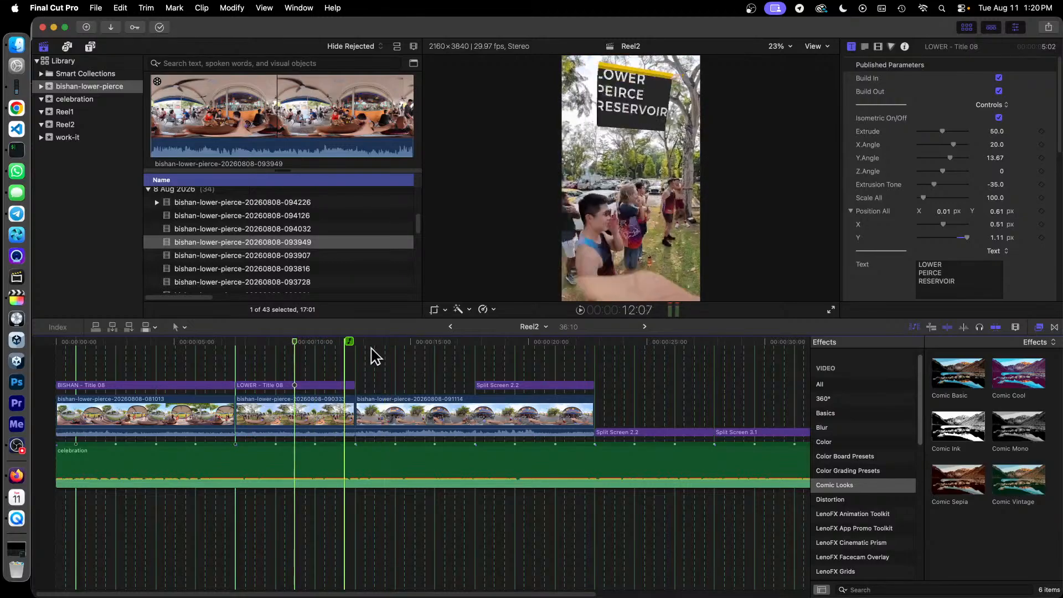
{"action": "right_click", "coordinate": [313, 407]}
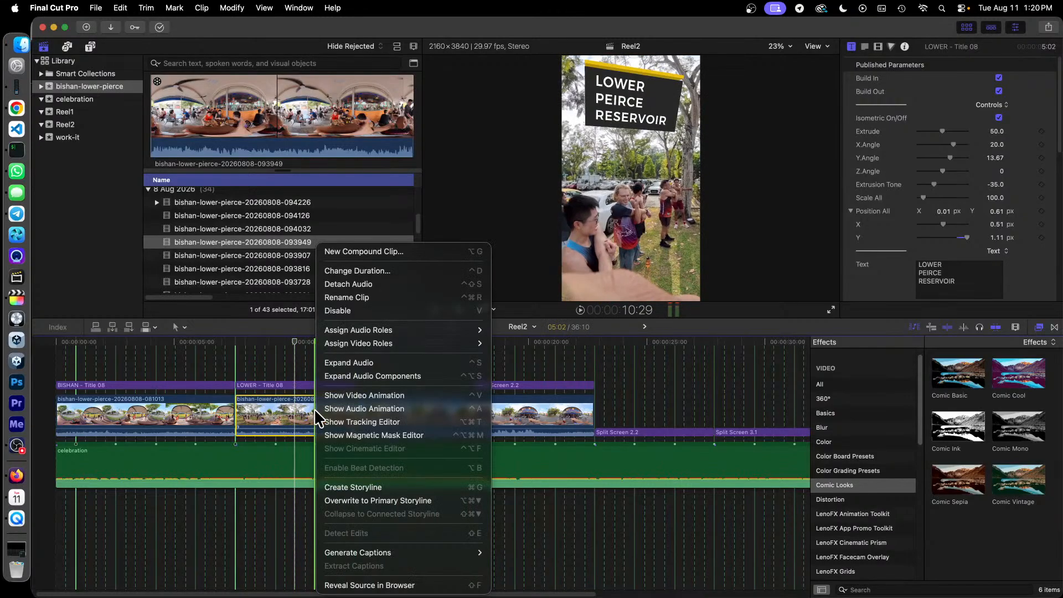
{"action": "left_click", "coordinate": [382, 396]}
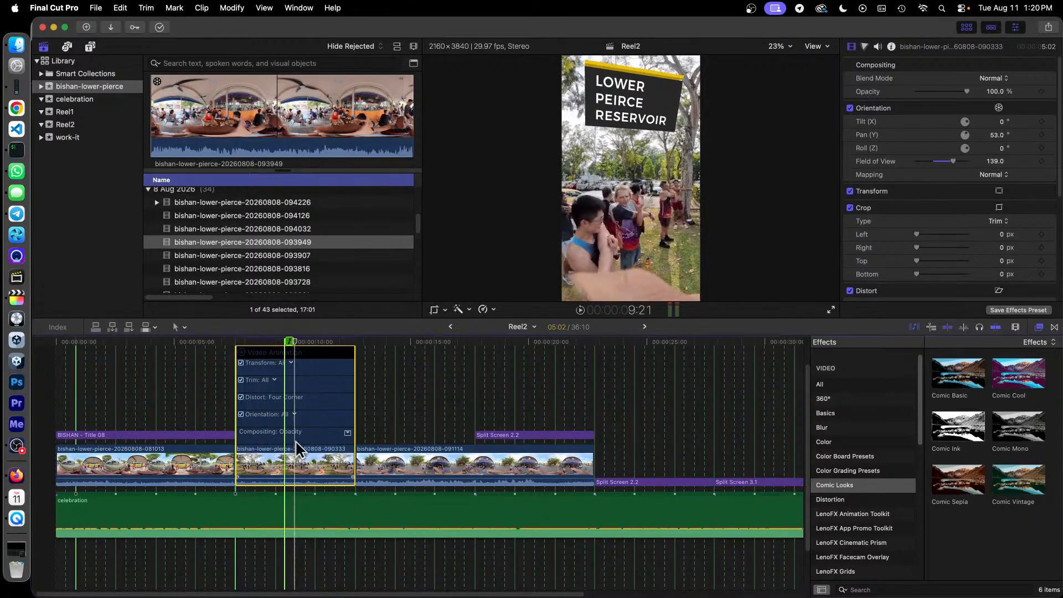
Move the second orientation keyframe of the 091114 clip closer to the first to shorten the pan animation
{"action": "left_click", "coordinate": [242, 352]}
{"action": "left_click", "coordinate": [397, 353]}
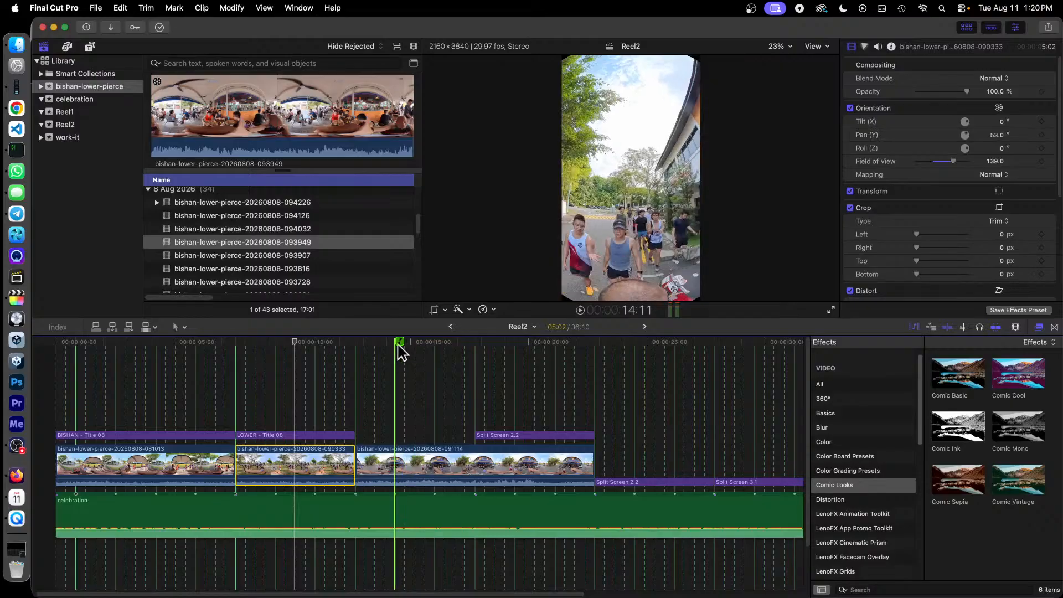
{"action": "right_click", "coordinate": [424, 463]}
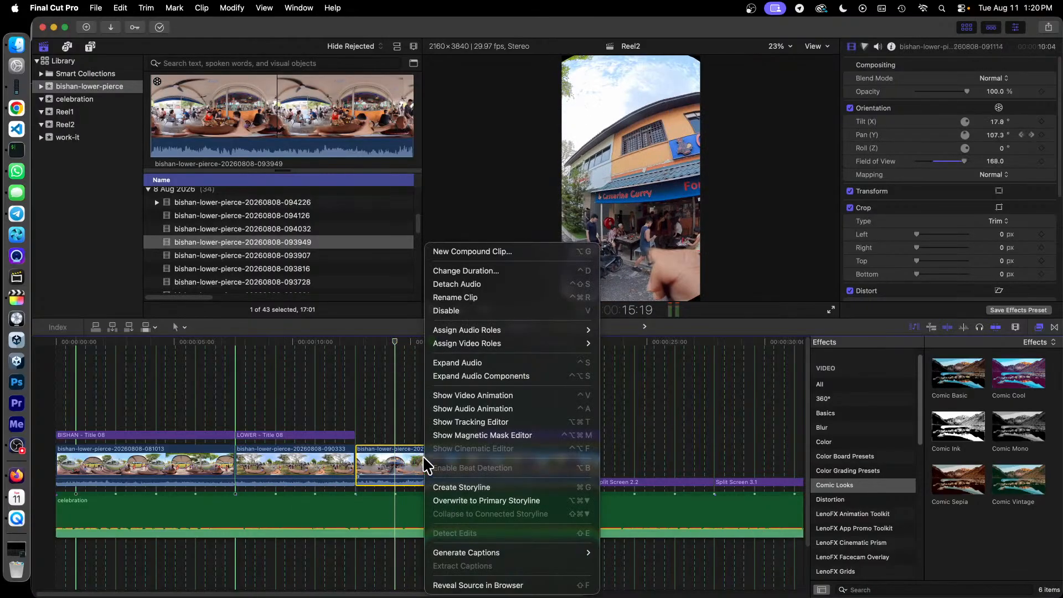
{"action": "left_click", "coordinate": [515, 396]}
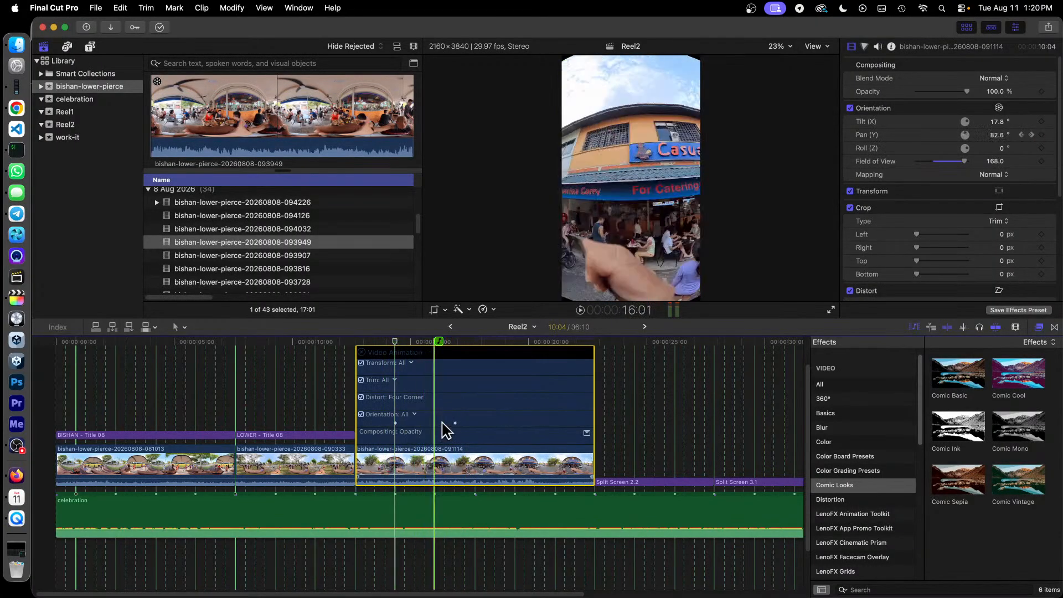
{"action": "left_click_drag", "start_coordinate": [455, 424], "coordinate": [427, 424]}
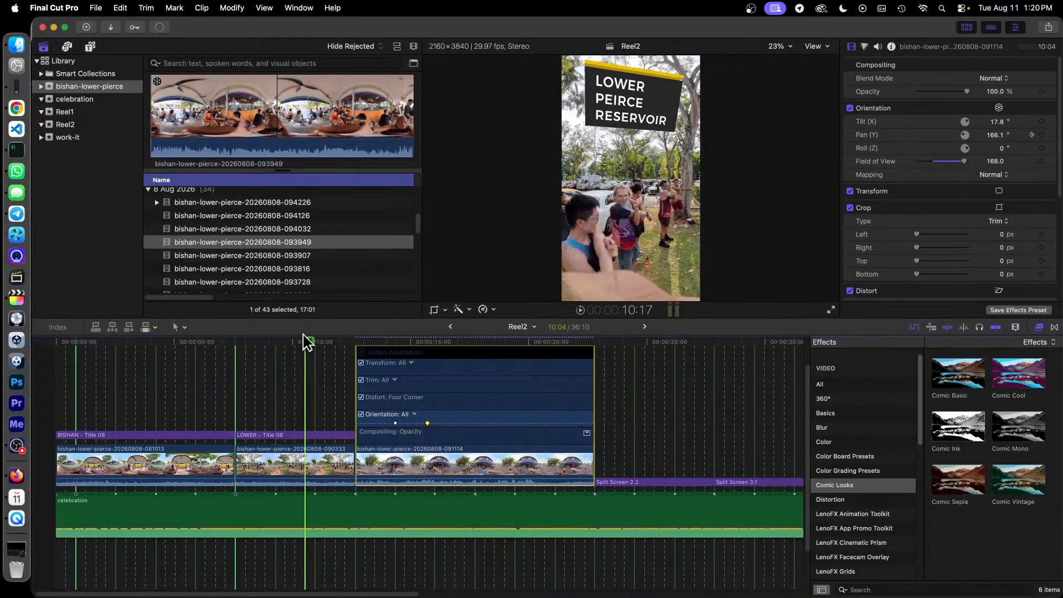
Play the reel through the 091114 clip to check its pan timing, and hide the clip's video animation lanes
{"action": "key", "text": "space"}
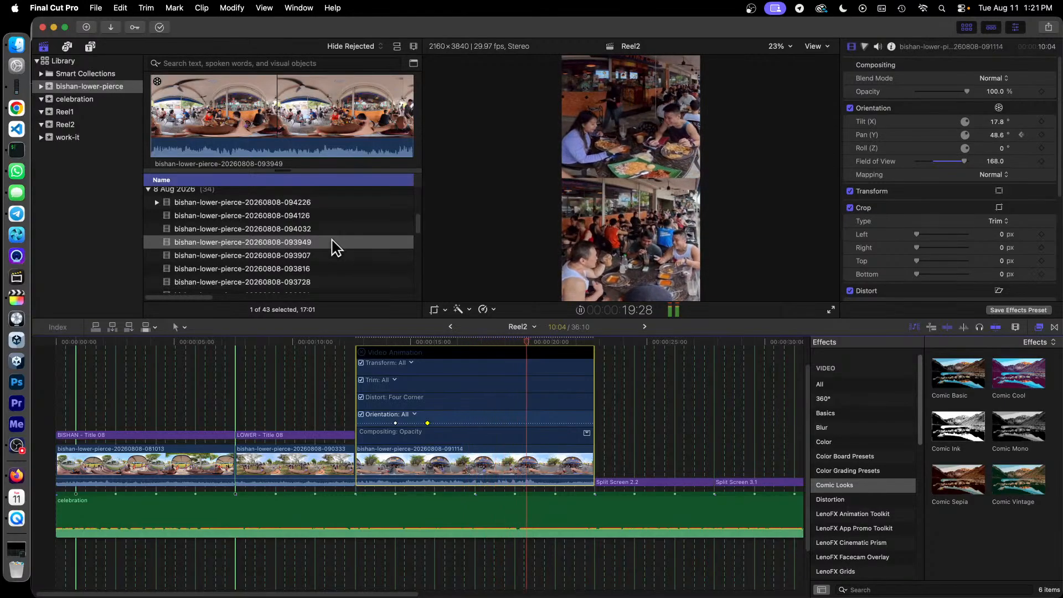
{"action": "key", "text": "space"}
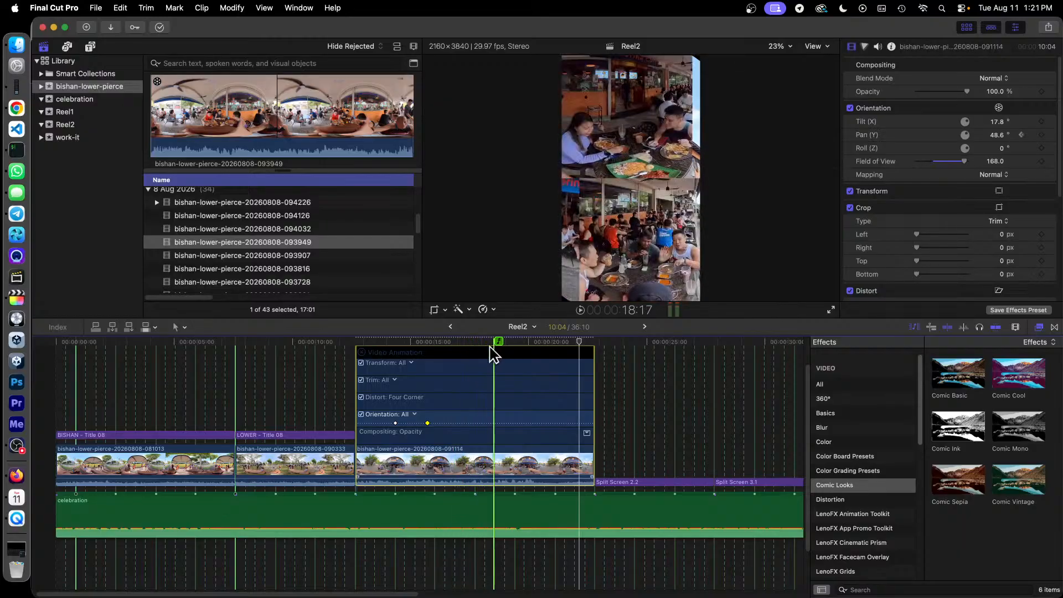
{"action": "key", "text": "space"}
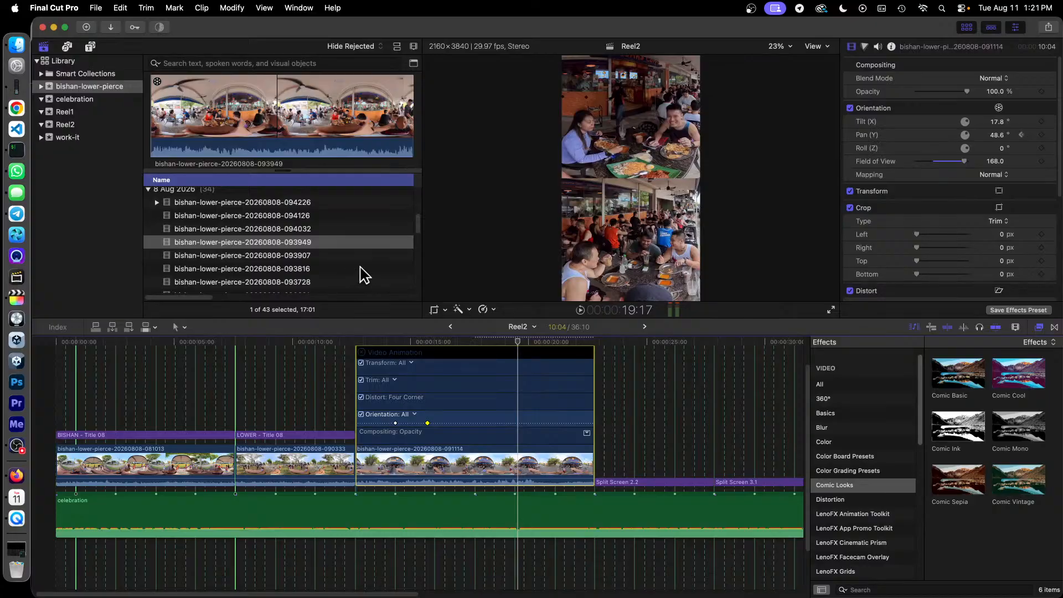
{"action": "left_click", "coordinate": [362, 353]}
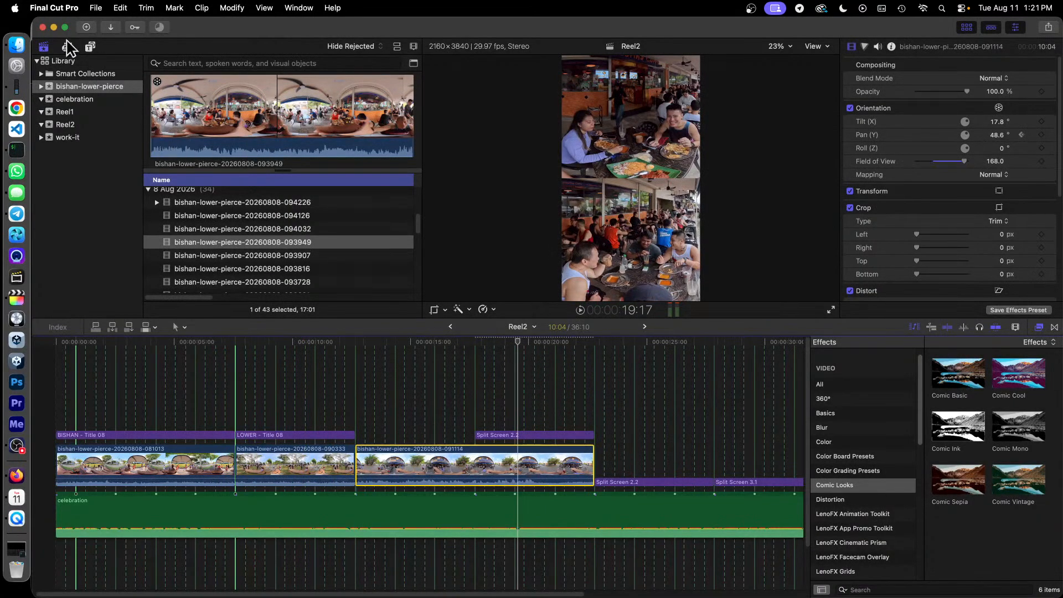
Add the LenoFX Reels title Split Screen 3.1 above the 090333 clip and trim it to 5:02 to match the clip
{"action": "left_click", "coordinate": [91, 47]}
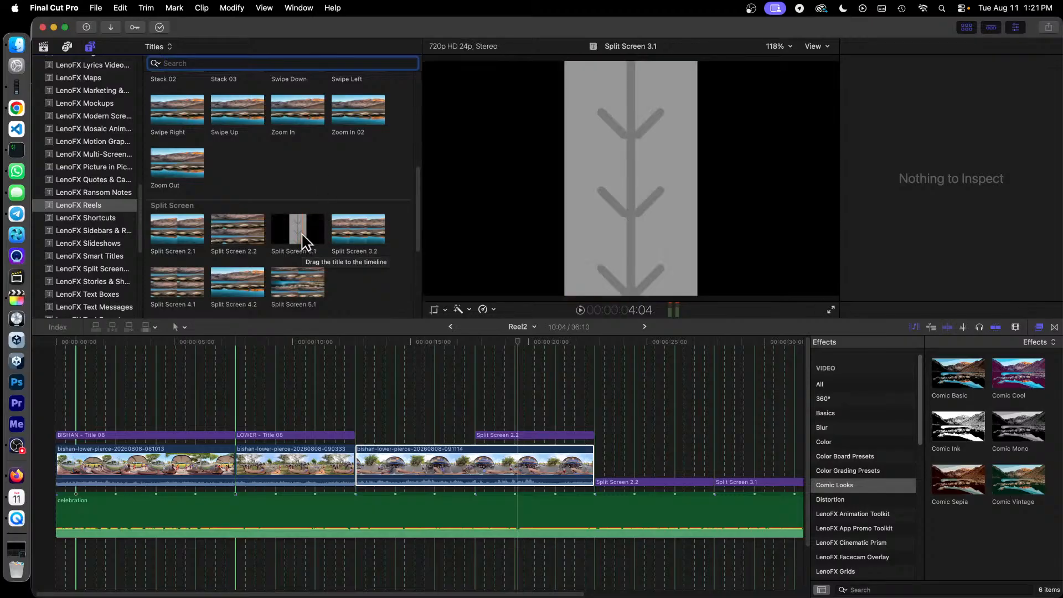
{"action": "left_click_drag", "start_coordinate": [302, 237], "coordinate": [289, 443]}
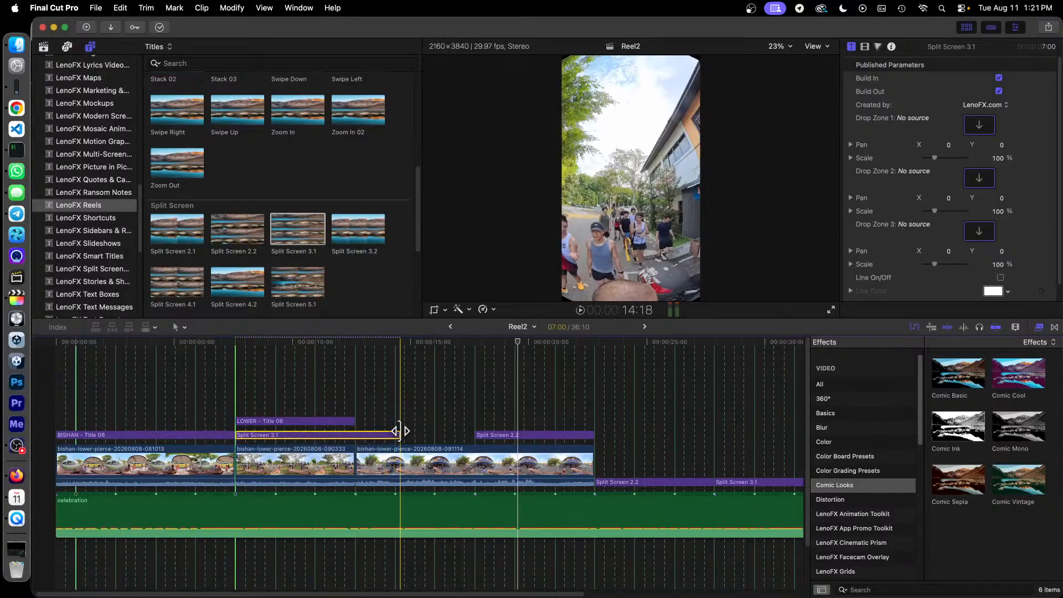
{"action": "left_click_drag", "start_coordinate": [398, 435], "coordinate": [355, 437]}
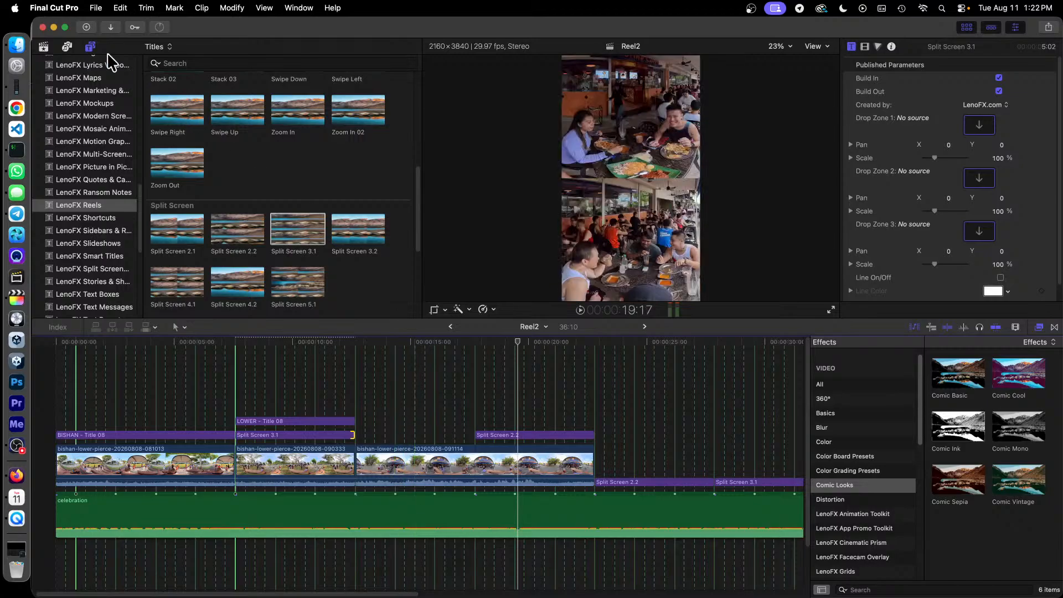
{"action": "left_click", "coordinate": [44, 47]}
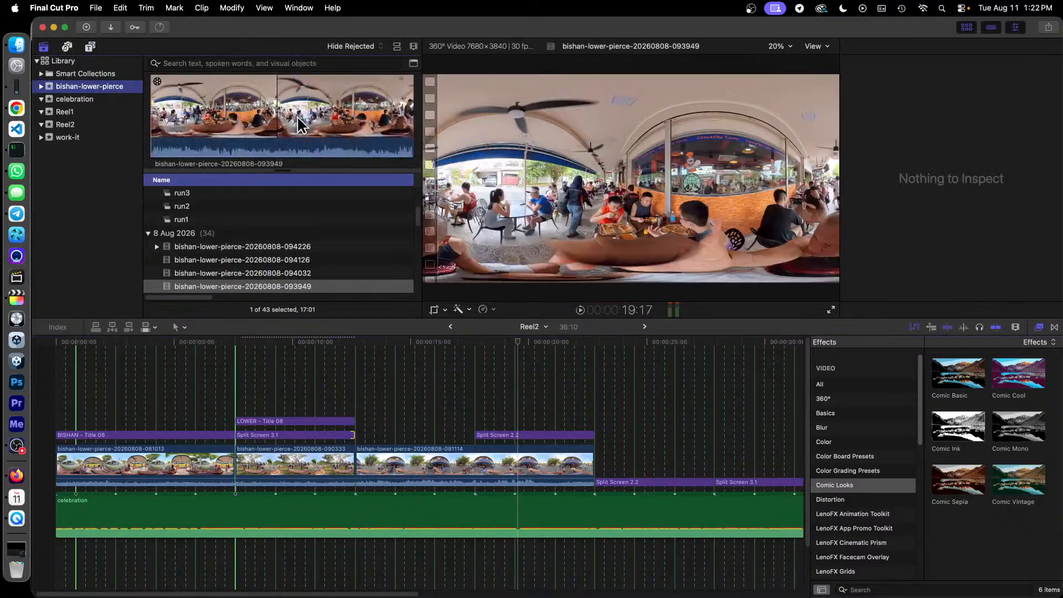
{"action": "scroll", "coordinate": [342, 231], "scroll_direction": "down", "scroll_amount": 3}
{"action": "scroll", "coordinate": [341, 237], "scroll_direction": "down", "scroll_amount": 2}
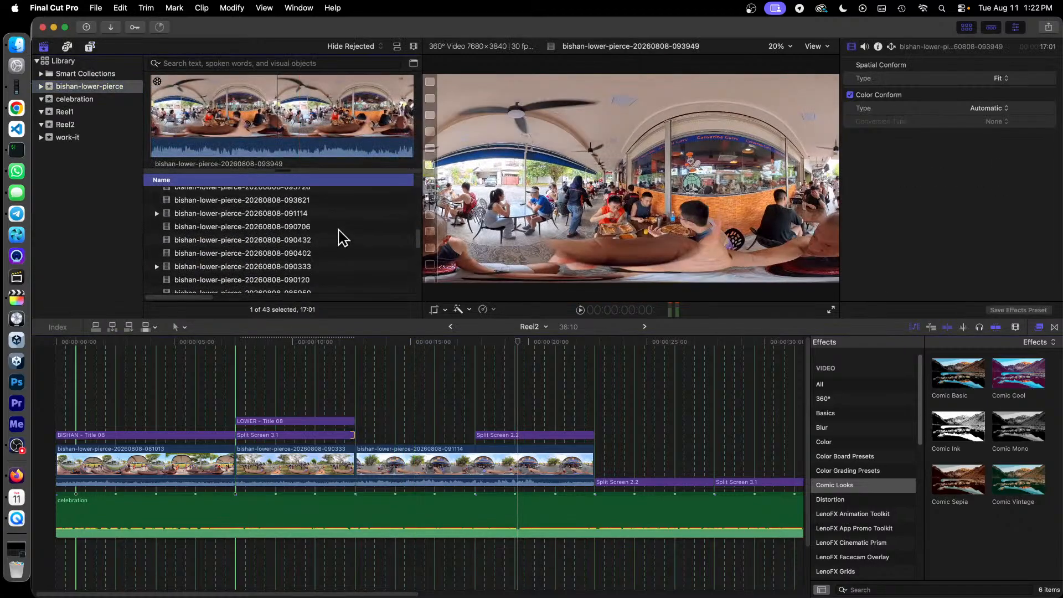
{"action": "left_click", "coordinate": [299, 267]}
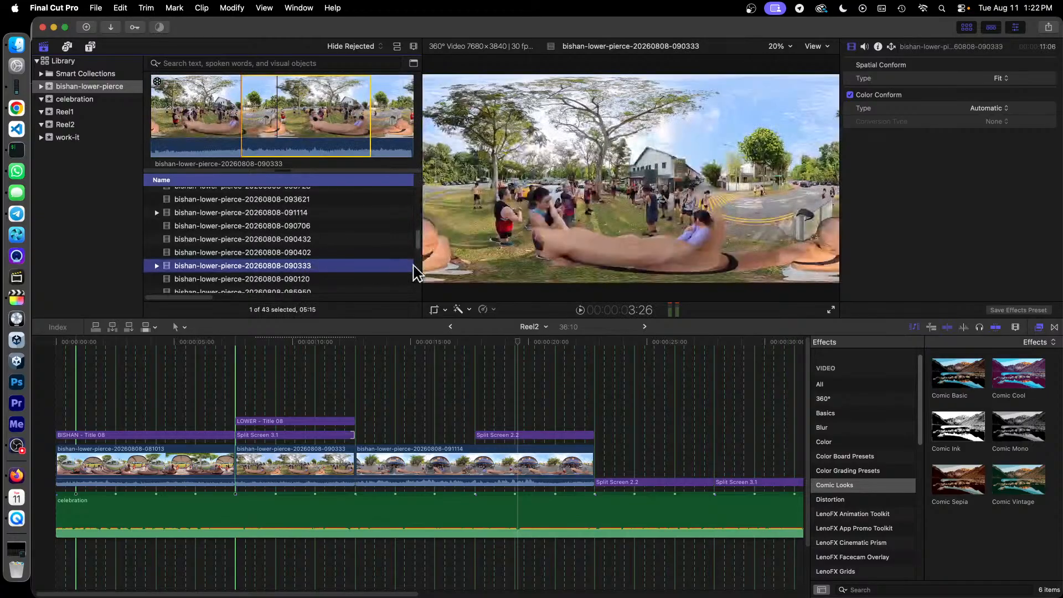
{"action": "left_click", "coordinate": [318, 435]}
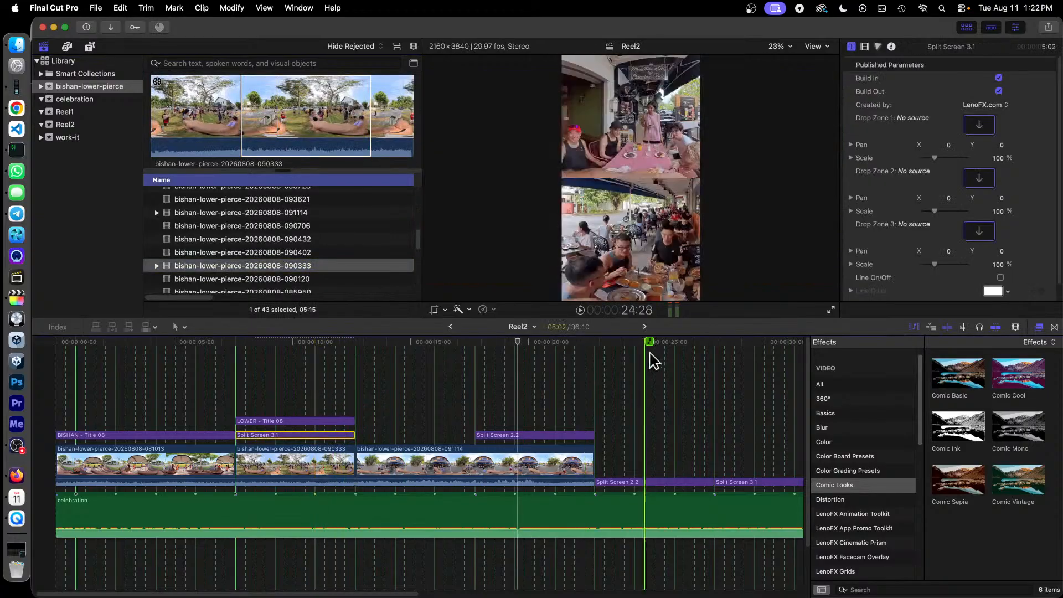
{"action": "left_click_drag", "start_coordinate": [235, 274], "coordinate": [978, 126]}
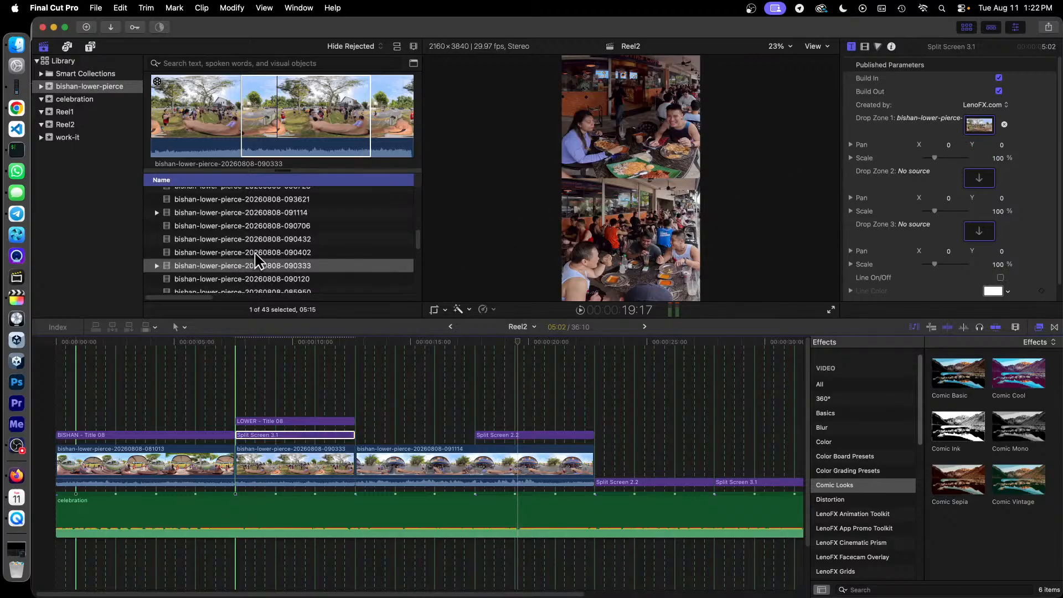
Fill Drop Zone 2 of the Split Screen 3.1 title with the 090402 clip and Drop Zone 3 with the 090432 clip
{"action": "left_click_drag", "start_coordinate": [255, 254], "coordinate": [995, 184]}
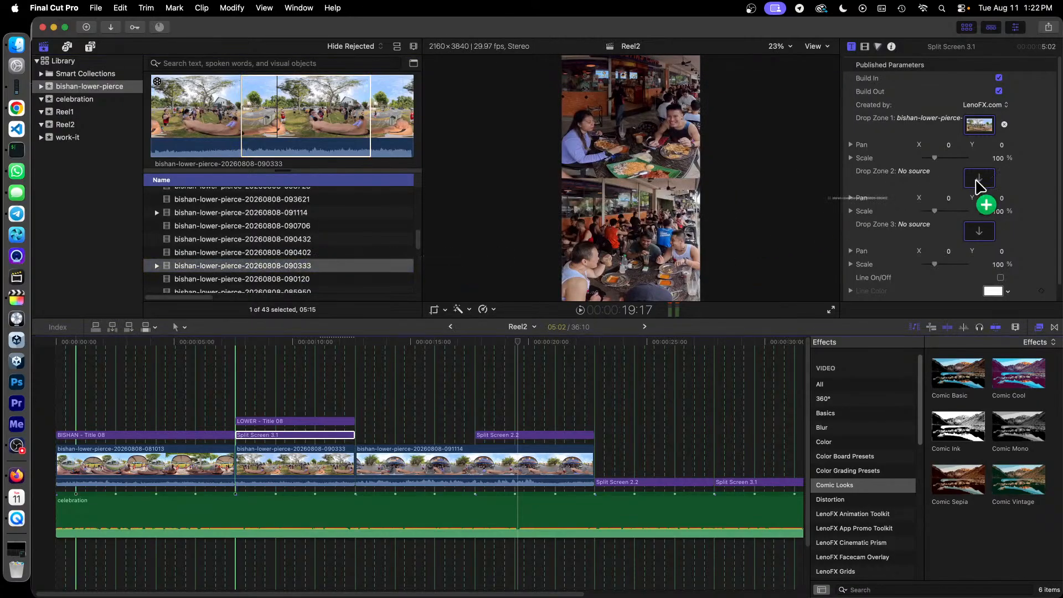
{"action": "left_click_drag", "start_coordinate": [977, 186], "coordinate": [978, 182]}
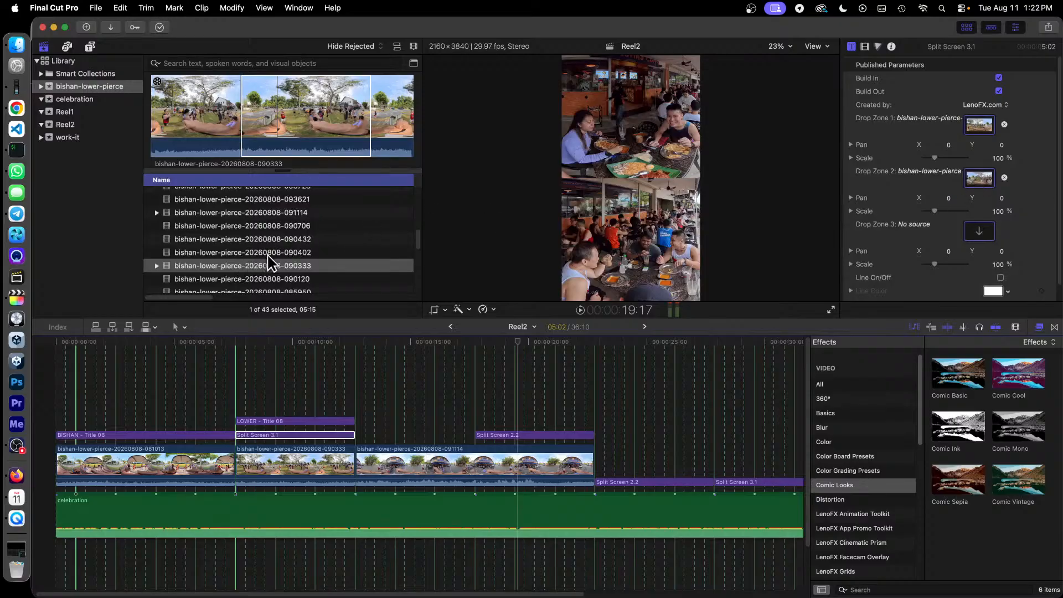
{"action": "left_click", "coordinate": [275, 251]}
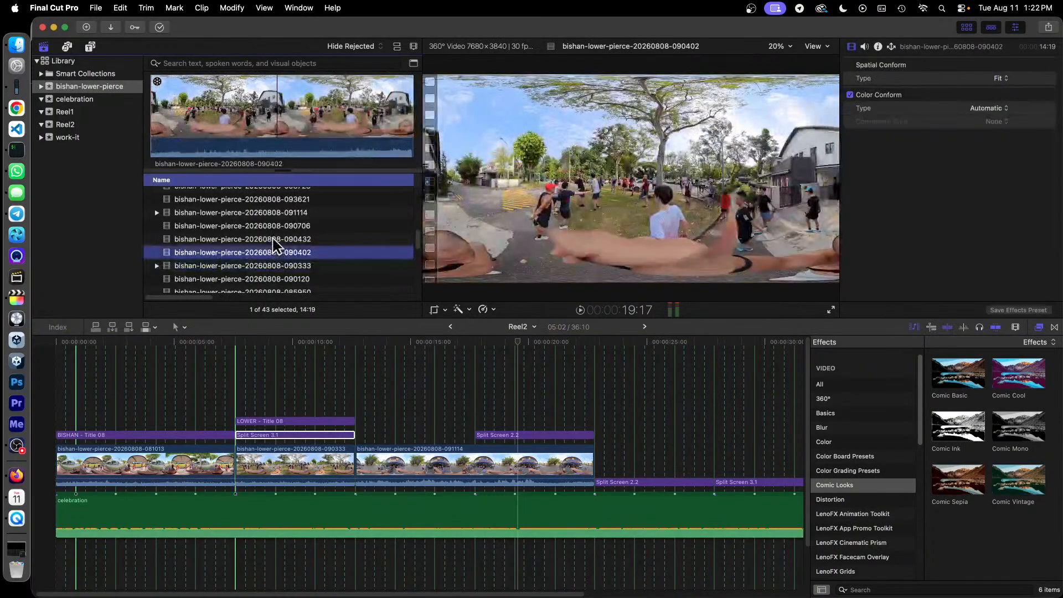
{"action": "left_click", "coordinate": [240, 238]}
{"action": "left_click_drag", "start_coordinate": [247, 248], "coordinate": [447, 194]}
{"action": "left_click", "coordinate": [289, 343]}
{"action": "left_click", "coordinate": [318, 435]}
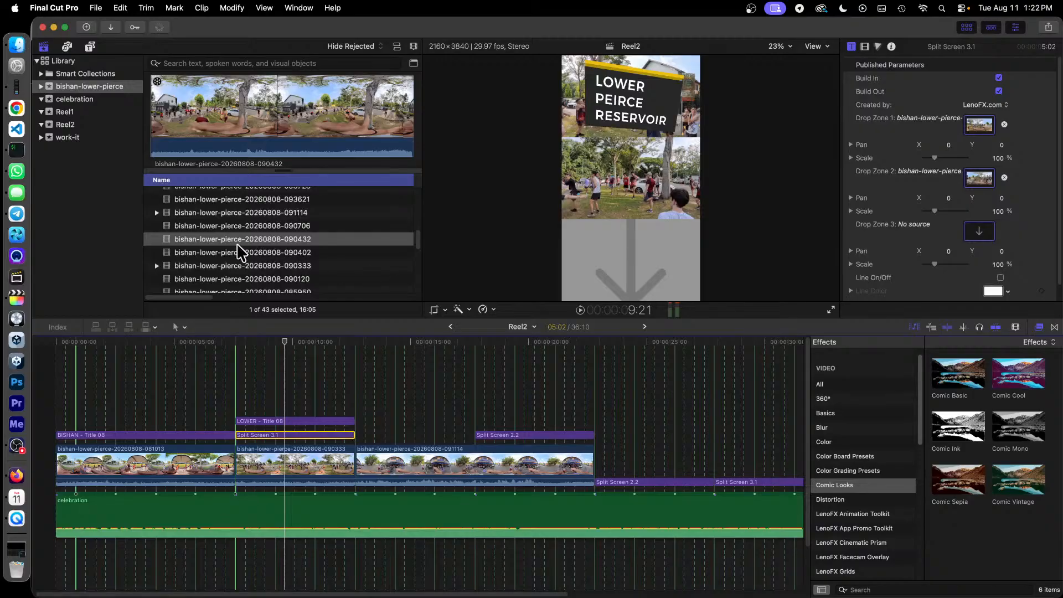
{"action": "left_click_drag", "start_coordinate": [205, 246], "coordinate": [977, 237]}
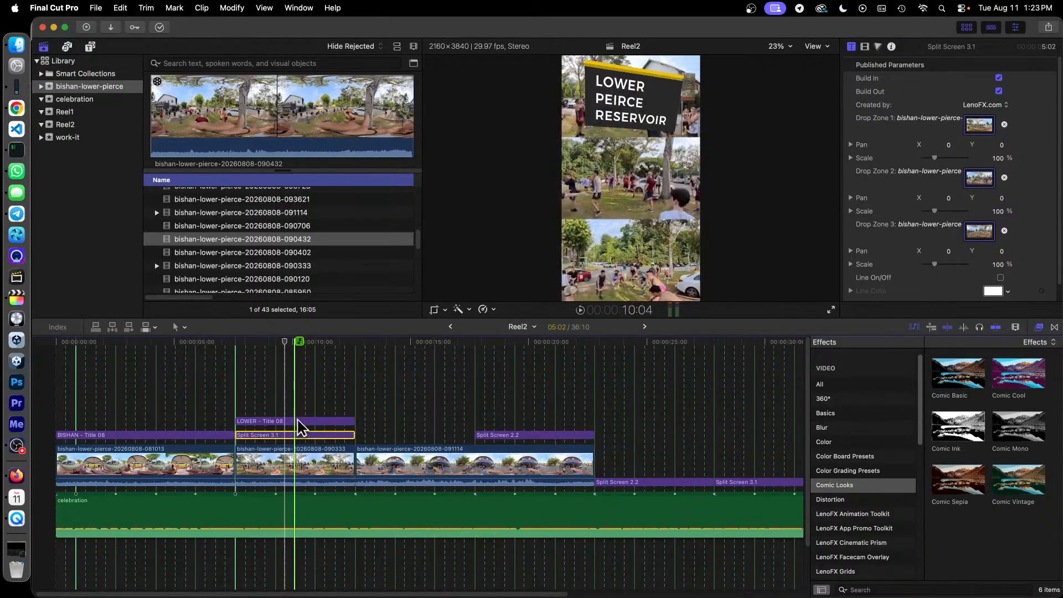
Move the LOWER PEIRCE RESERVOIR title to the start of the 091114 clip, between Split Screen 3.1 and Split Screen 2.2
{"action": "left_click_drag", "start_coordinate": [306, 422], "coordinate": [427, 439]}
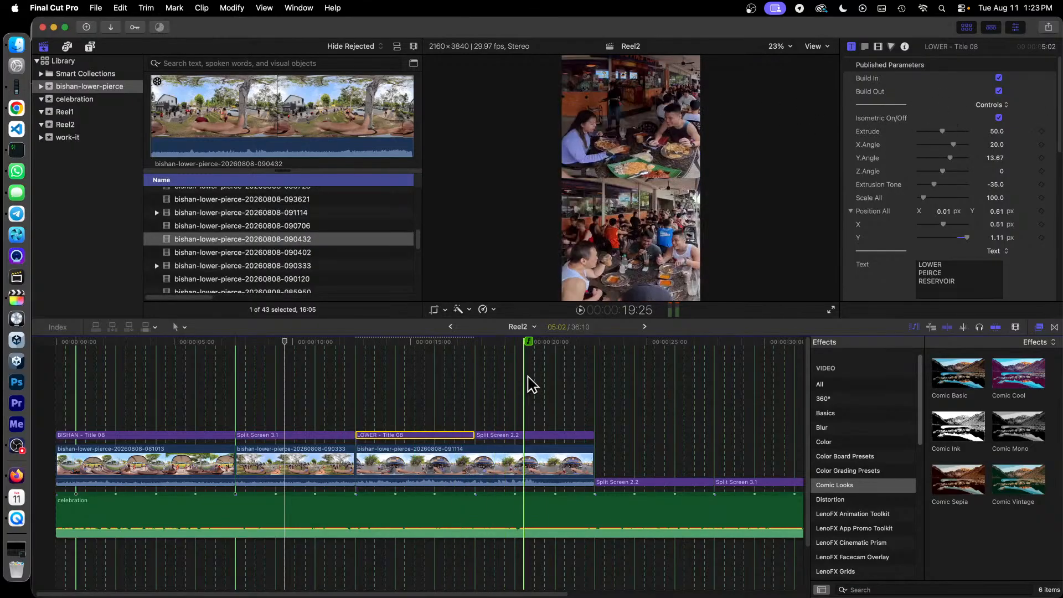
Reframe Drop Zone 1 of the Split Screen 3.1 title with Pan X 5.4, Pan Y 8.7 and Scale 143%
{"action": "left_click", "coordinate": [316, 435]}
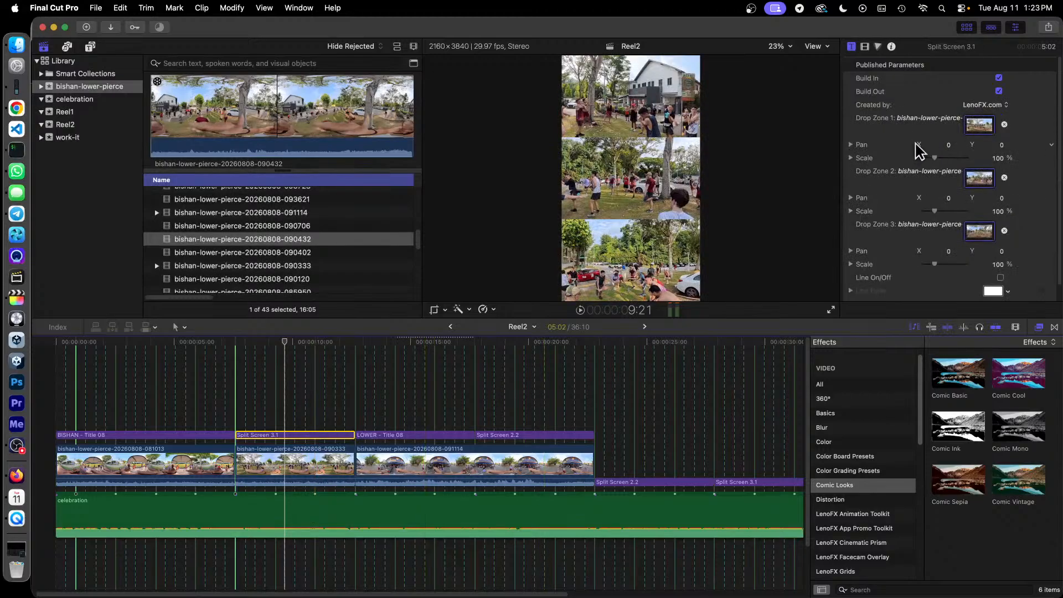
{"action": "left_click_drag", "start_coordinate": [947, 145], "coordinate": [1001, 145]}
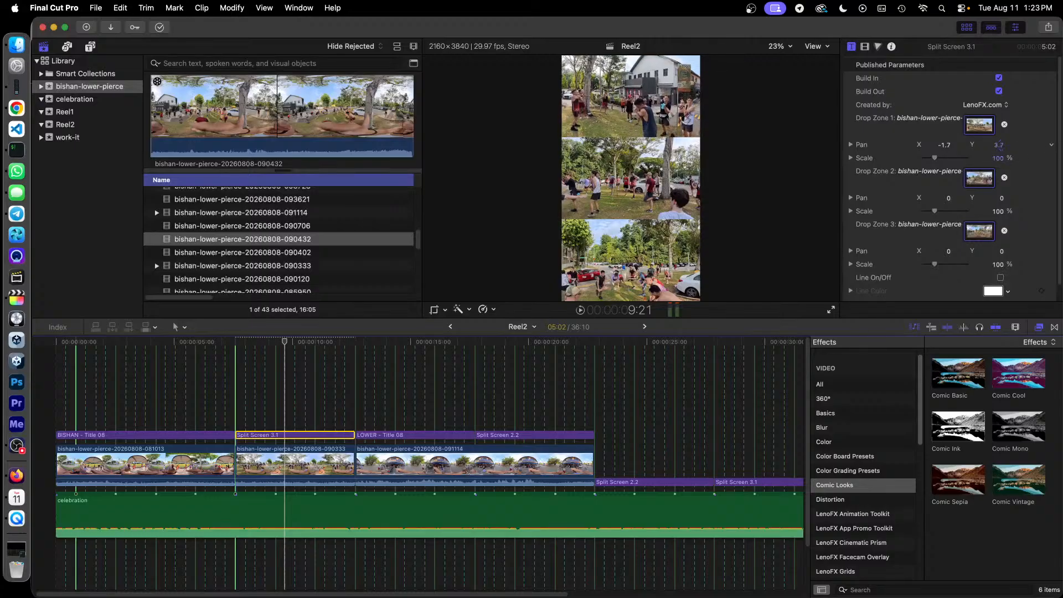
{"action": "left_click_drag", "start_coordinate": [934, 158], "coordinate": [936, 157]}
{"action": "left_click_drag", "start_coordinate": [999, 145], "coordinate": [951, 145]}
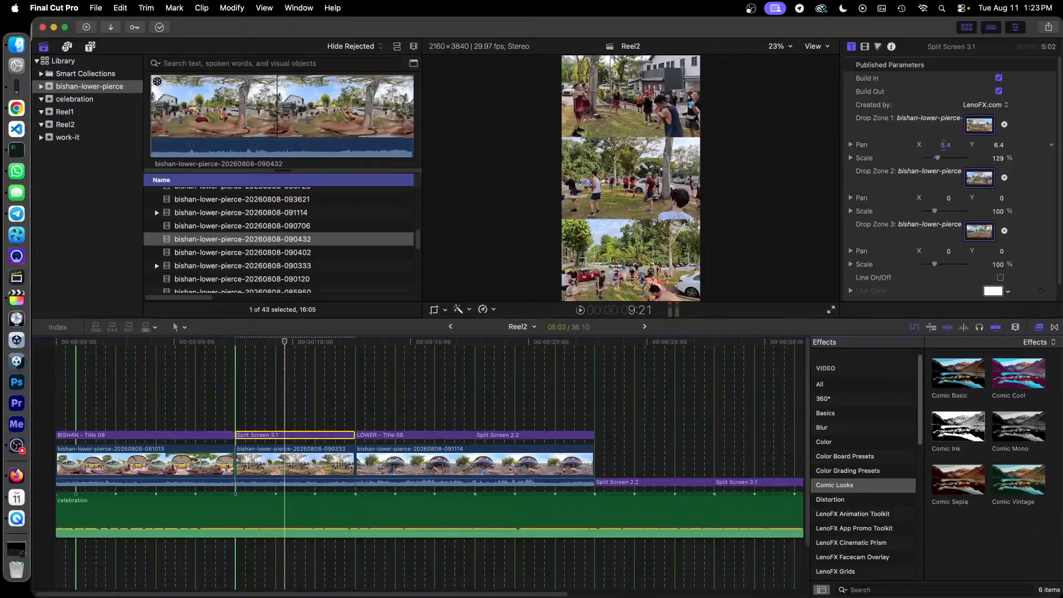
{"action": "left_click_drag", "start_coordinate": [935, 157], "coordinate": [939, 158]}
{"action": "left_click", "coordinate": [999, 146]}
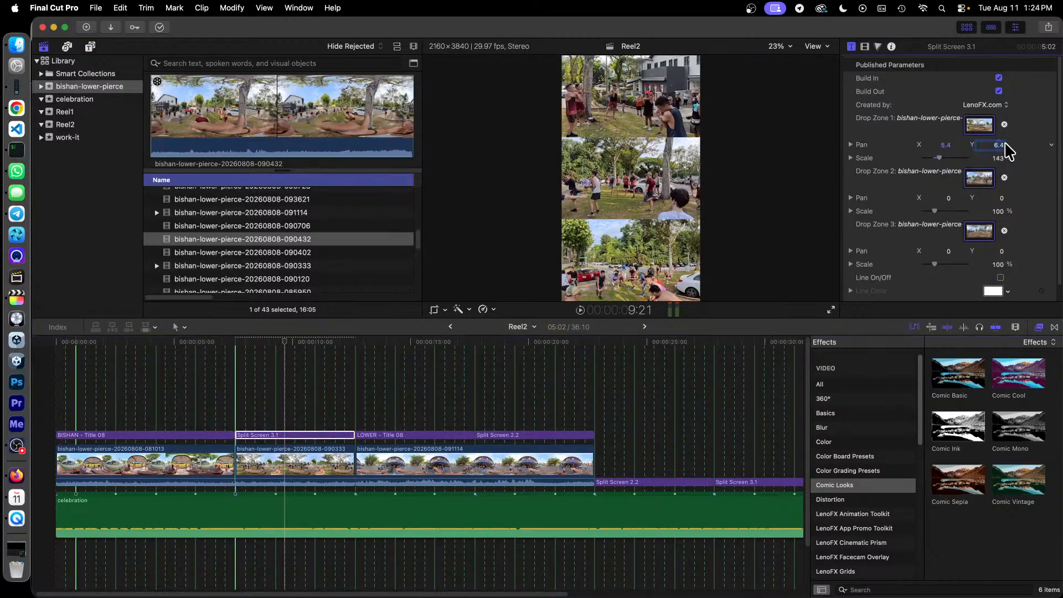
{"action": "left_click_drag", "start_coordinate": [999, 145], "coordinate": [998, 145]}
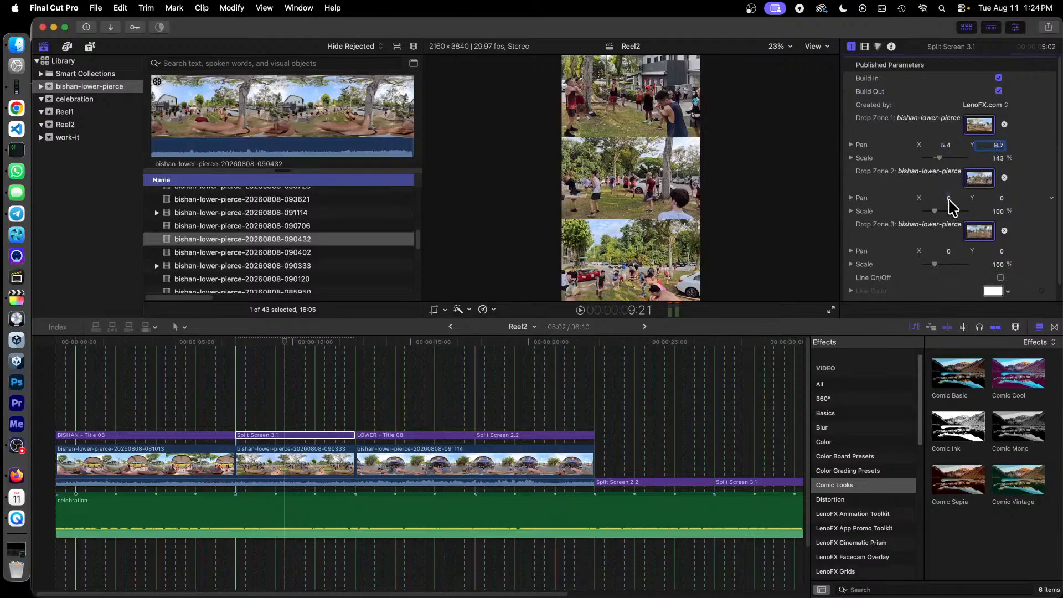
Reframe Drop Zone 2 of the Split Screen 3.1 title with Pan X 8.1, Pan Y 3.6 and Scale 123%
{"action": "left_click_drag", "start_coordinate": [948, 198], "coordinate": [935, 216]}
{"action": "key", "text": "shift+Tab"}
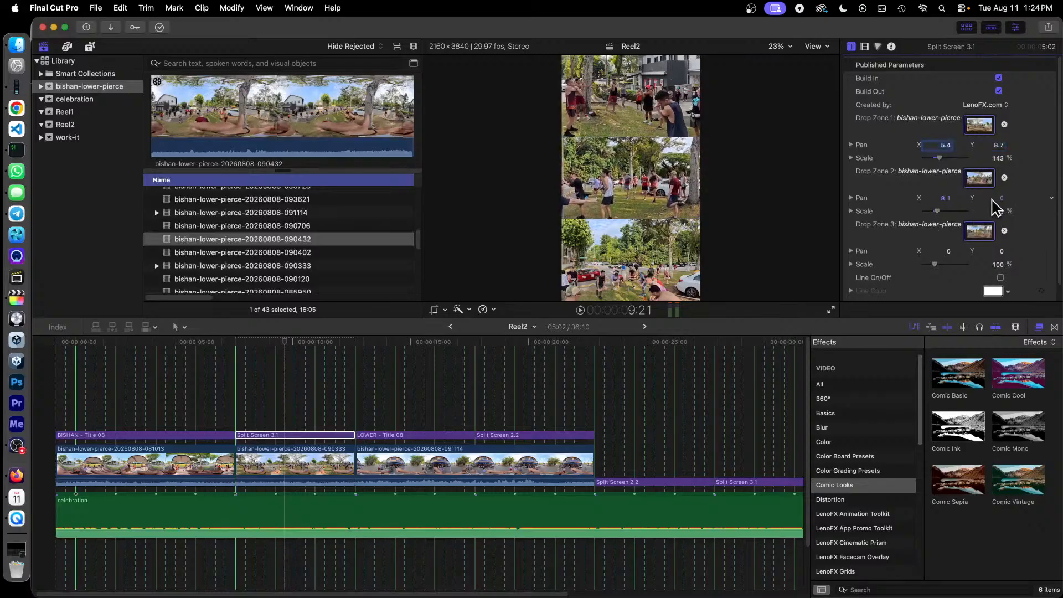
{"action": "left_click_drag", "start_coordinate": [1001, 199], "coordinate": [999, 197]}
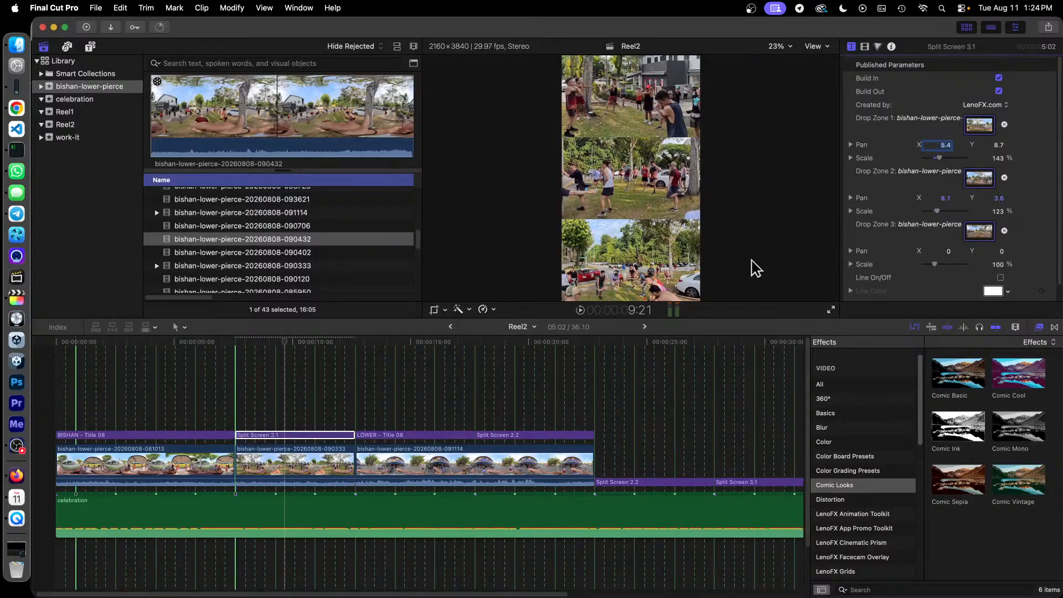
Reframe Drop Zone 3 of the Split Screen 3.1 title with Pan X -2.1, Pan Y 12.0 and Scale 163%
{"action": "left_click_drag", "start_coordinate": [949, 252], "coordinate": [938, 263]}
{"action": "left_click_drag", "start_coordinate": [1000, 251], "coordinate": [1005, 251]}
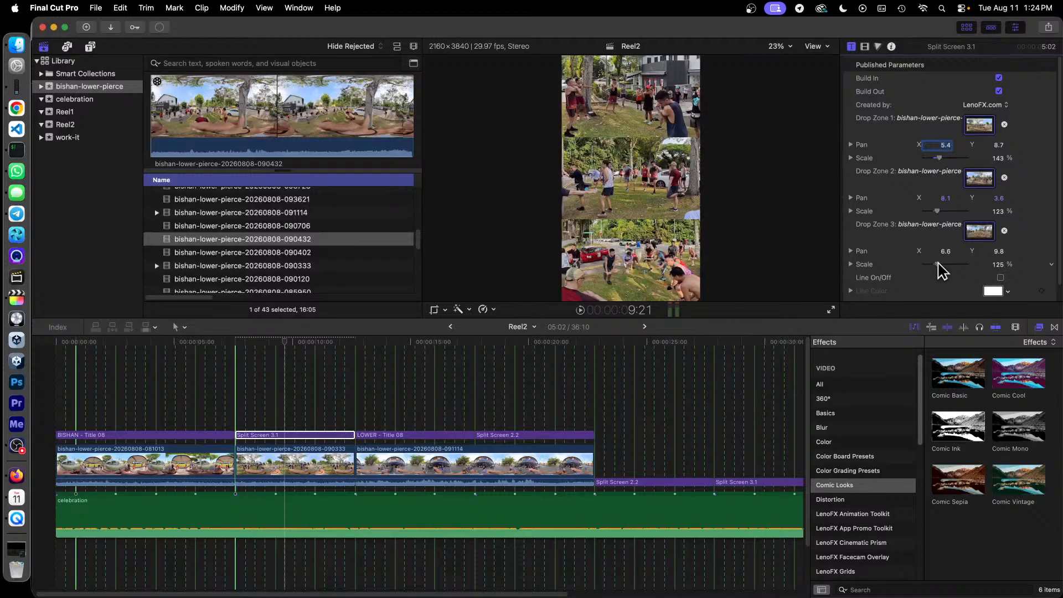
{"action": "left_click_drag", "start_coordinate": [939, 264], "coordinate": [997, 247]}
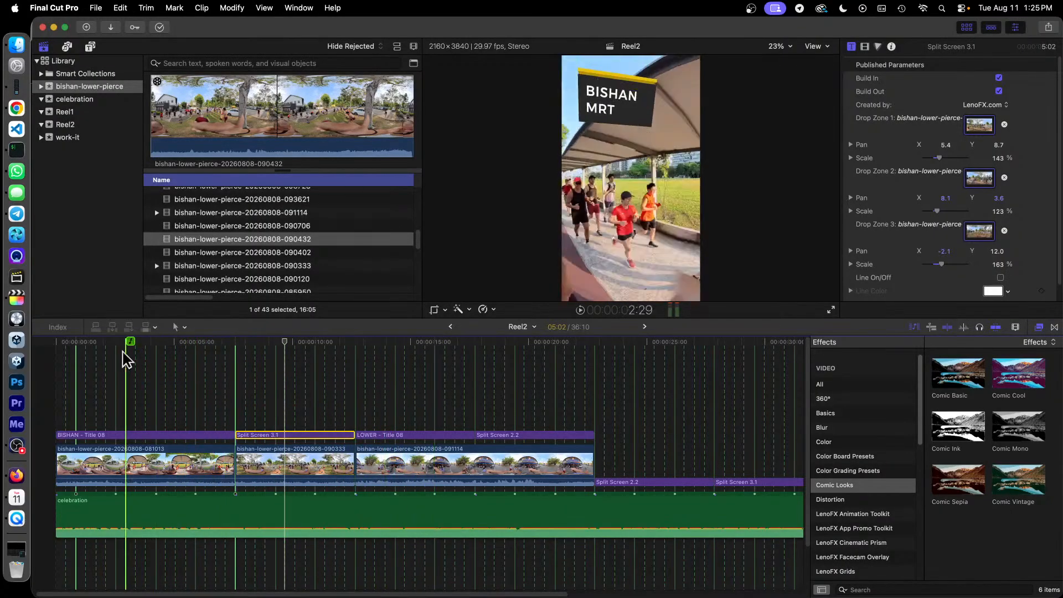
Play the reel from the start into the three-way split screen to check its framing and build-in animation
{"action": "left_click", "coordinate": [55, 343]}
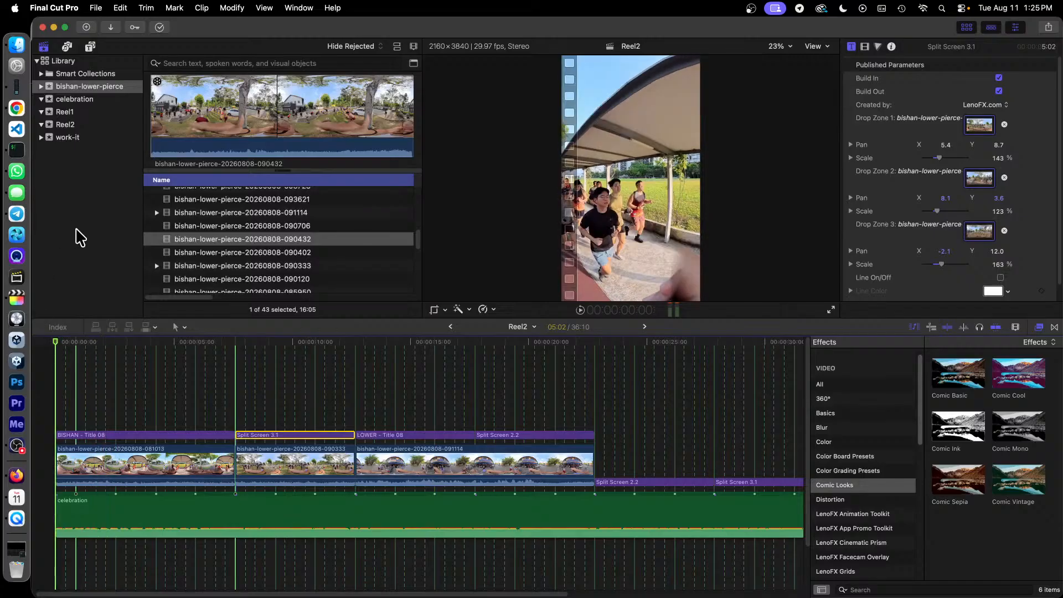
{"action": "key", "text": "space"}
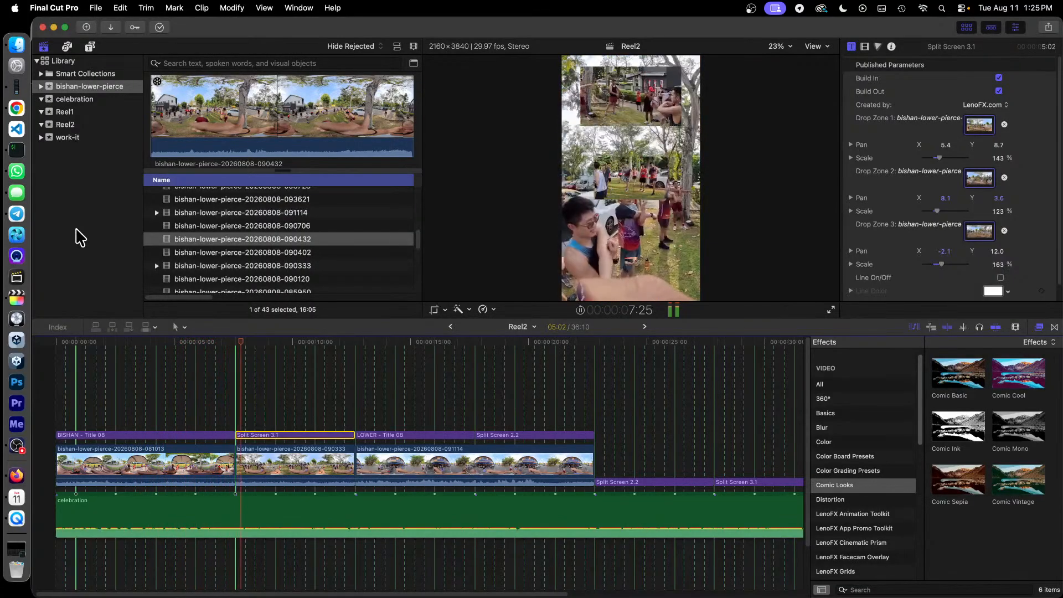
{"action": "key", "text": "space"}
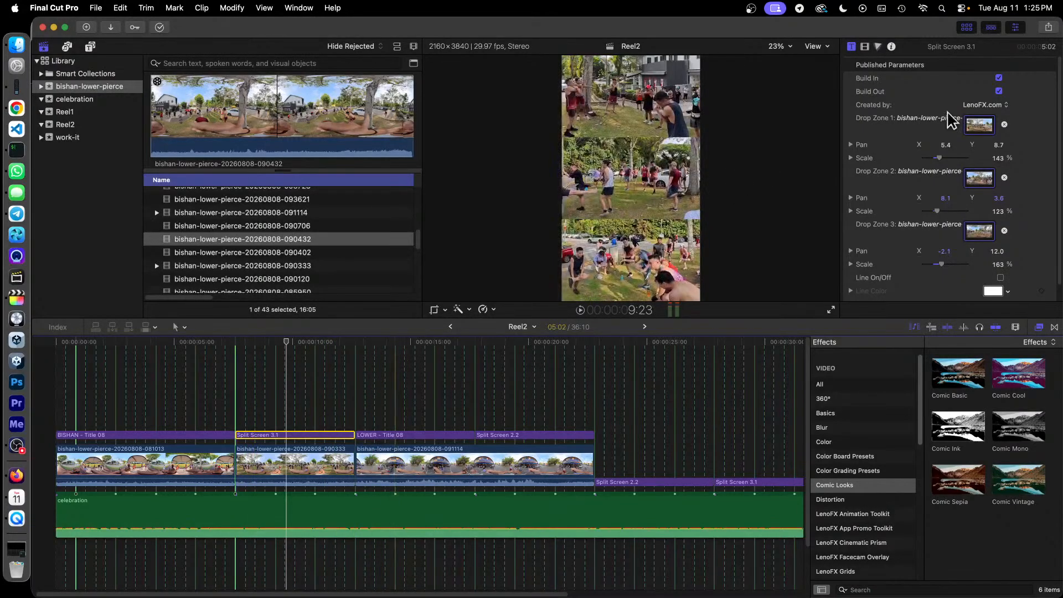
Turn off Build In and Build Out for the selected Split Screen 3.1 title and play the reel from the start
{"action": "left_click", "coordinate": [998, 90]}
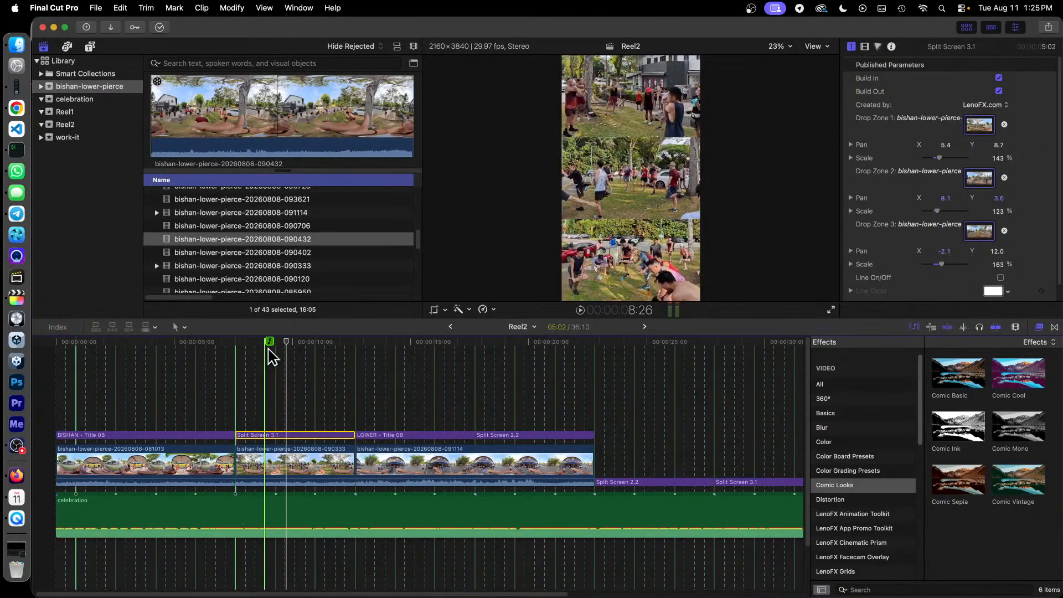
{"action": "left_click", "coordinate": [999, 77]}
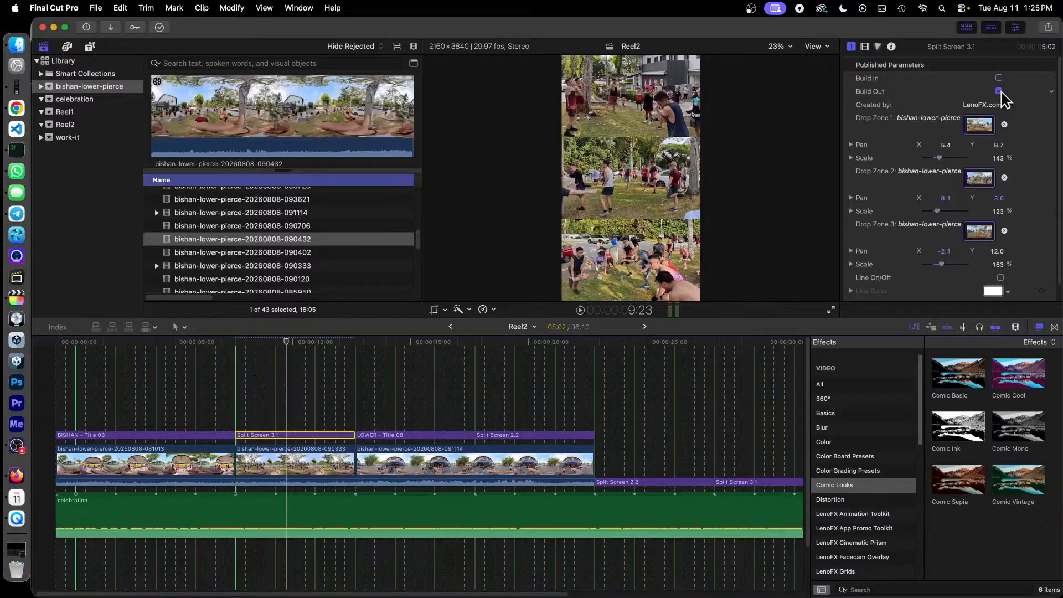
{"action": "left_click", "coordinate": [39, 342]}
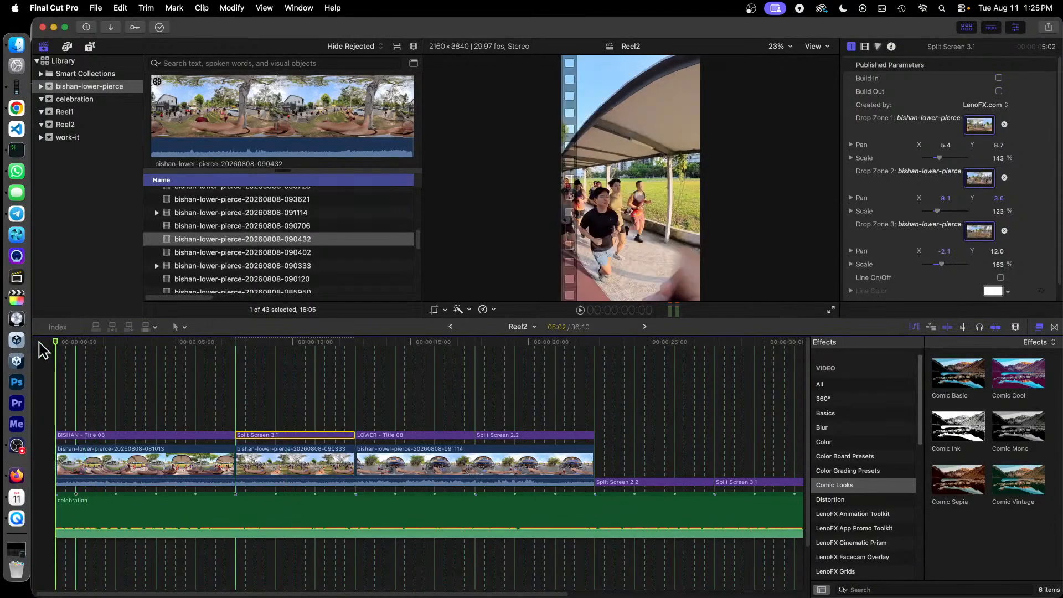
{"action": "key", "text": "space"}
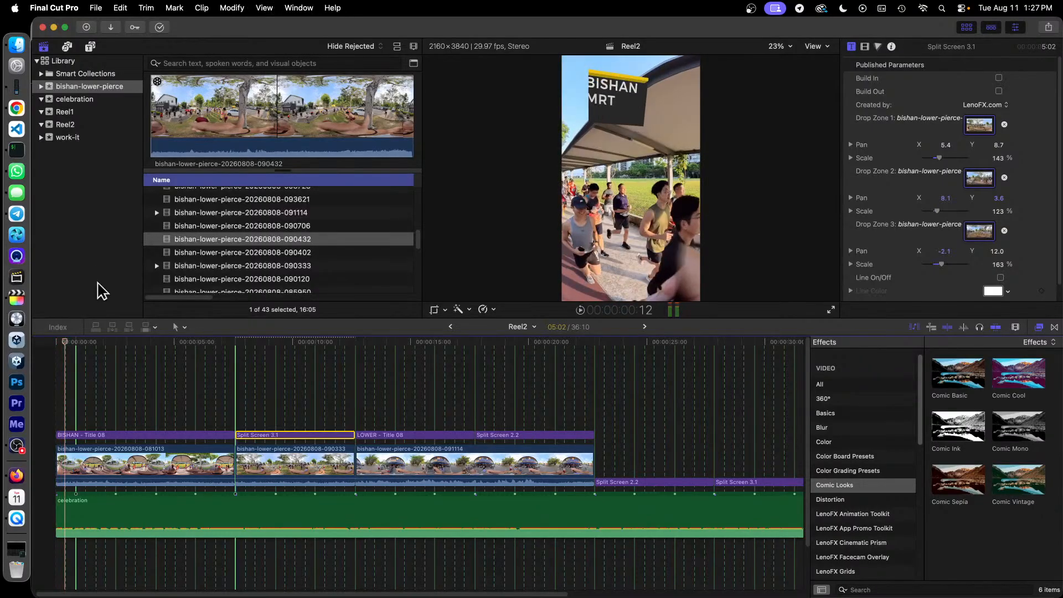
Examine the framing of the Split Screen 2.2 and 3.1 dining sections near the reel's end, and view the LenoFX Reels split-screen title templates
{"action": "left_click", "coordinate": [627, 342]}
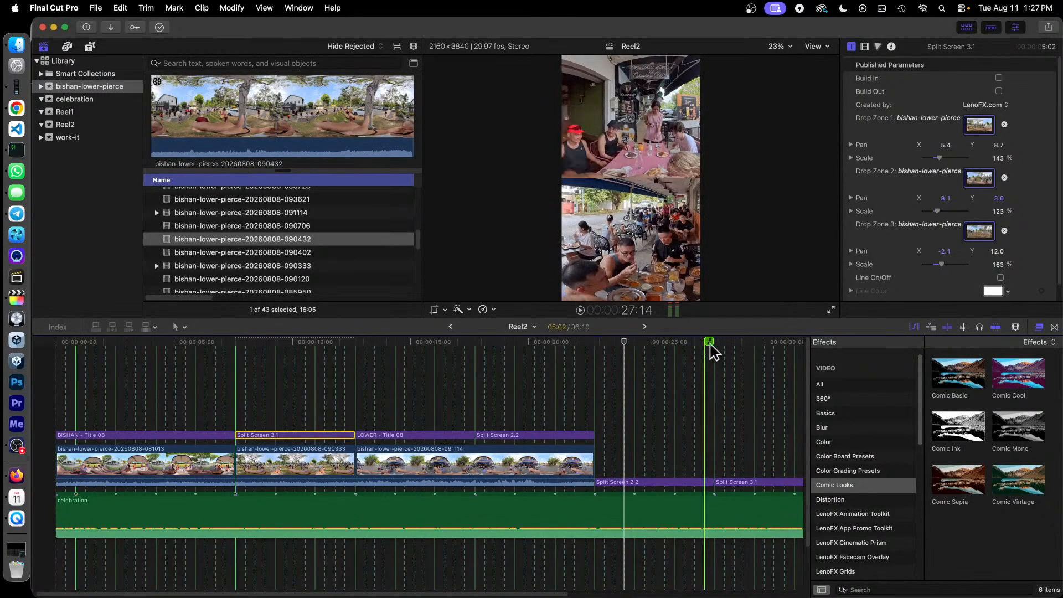
{"action": "left_click", "coordinate": [750, 340]}
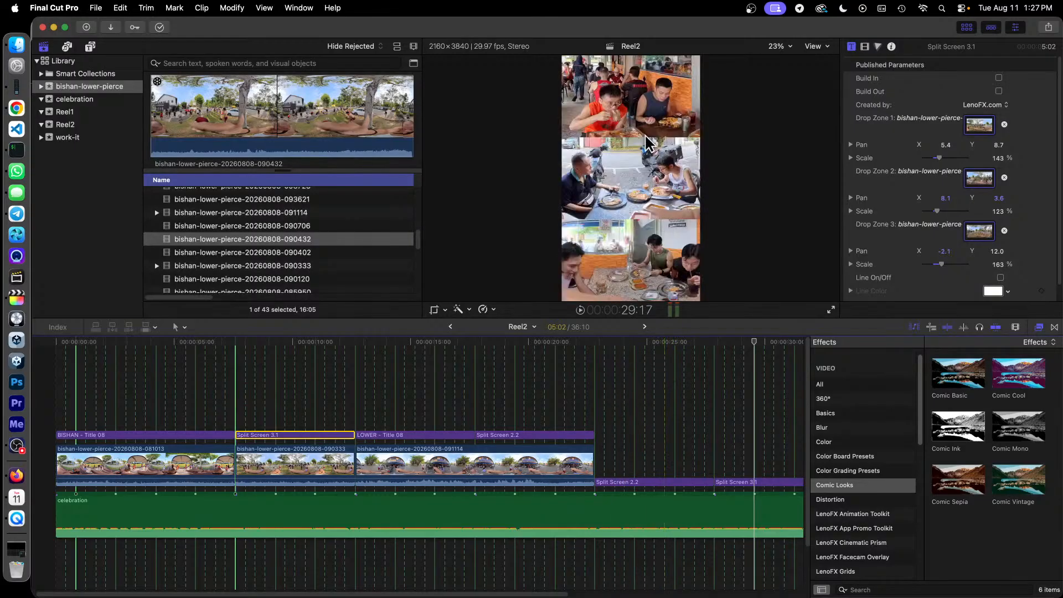
{"action": "left_click", "coordinate": [647, 344]}
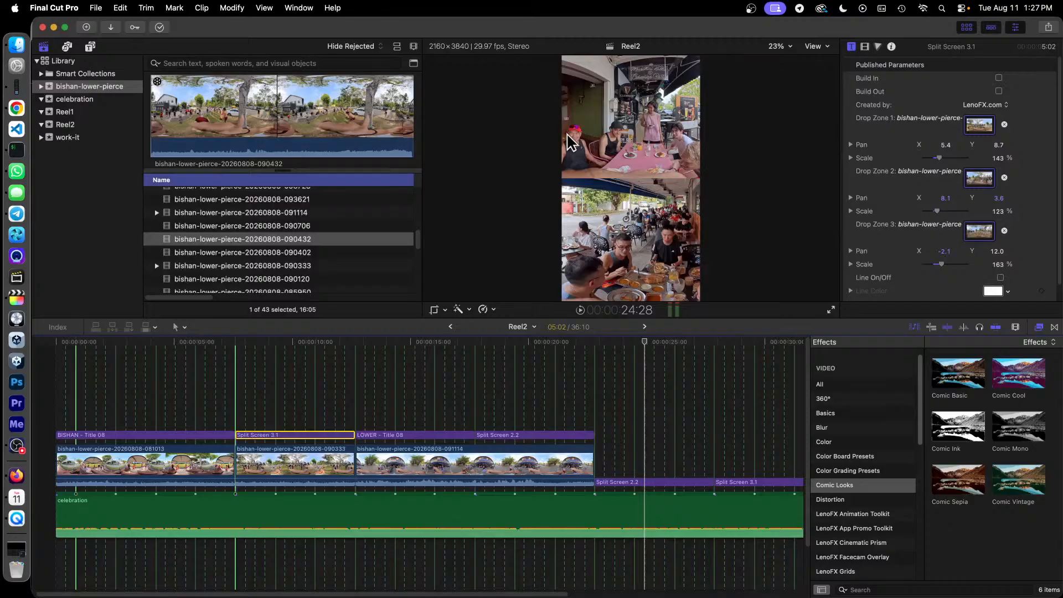
{"action": "left_click", "coordinate": [747, 344]}
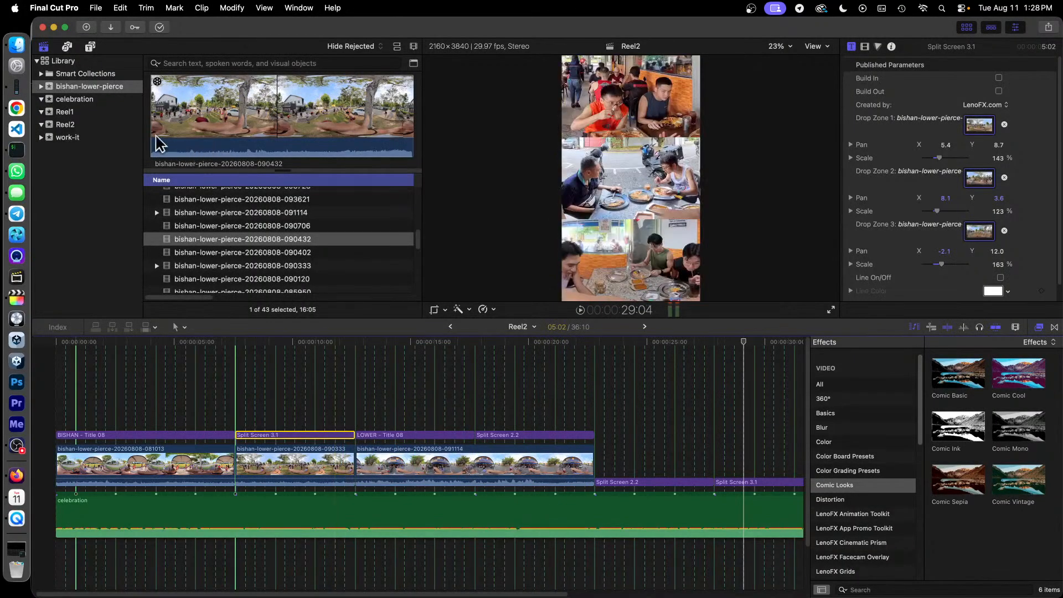
{"action": "left_click", "coordinate": [89, 47]}
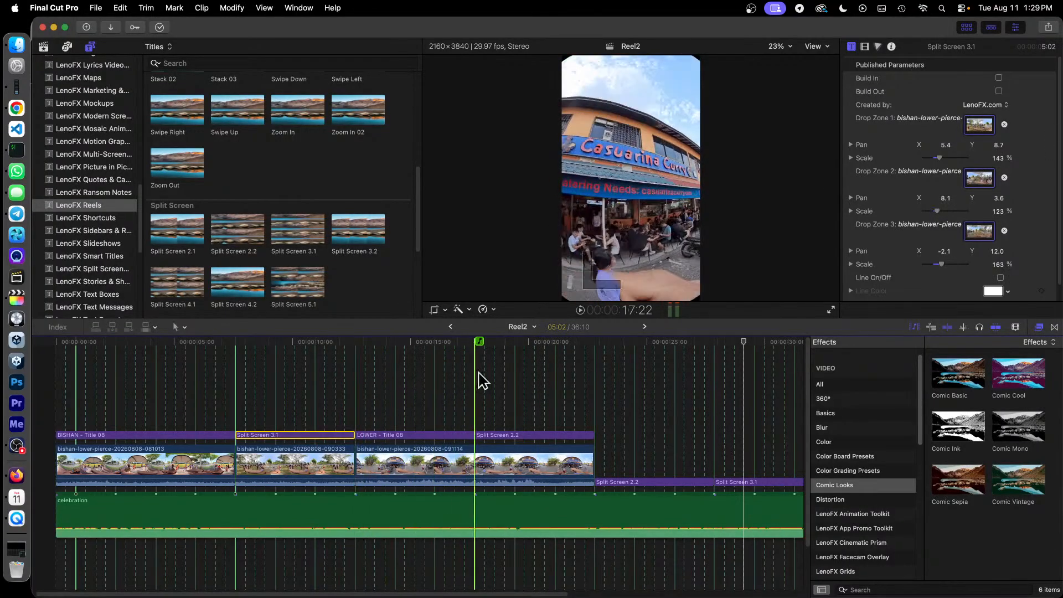
{"action": "left_click_drag", "start_coordinate": [367, 592], "coordinate": [526, 595]}
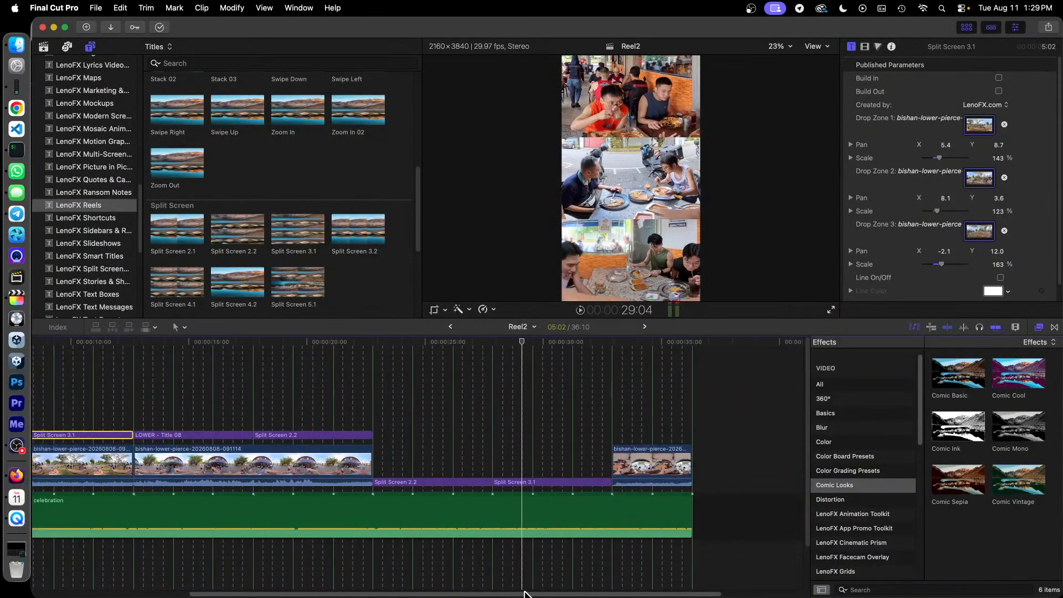
{"action": "left_click", "coordinate": [412, 342]}
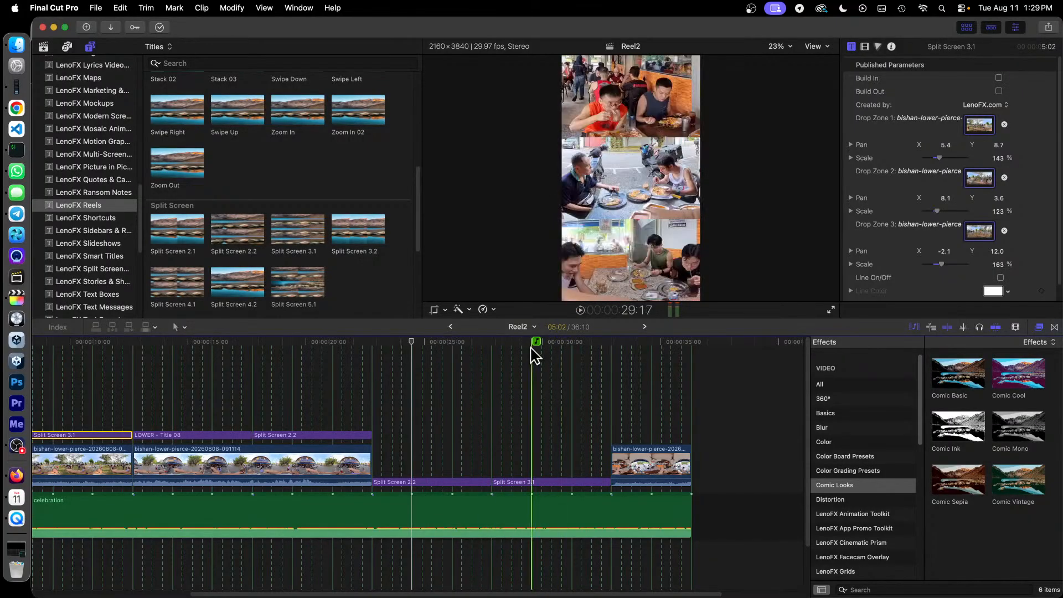
{"action": "left_click", "coordinate": [550, 345]}
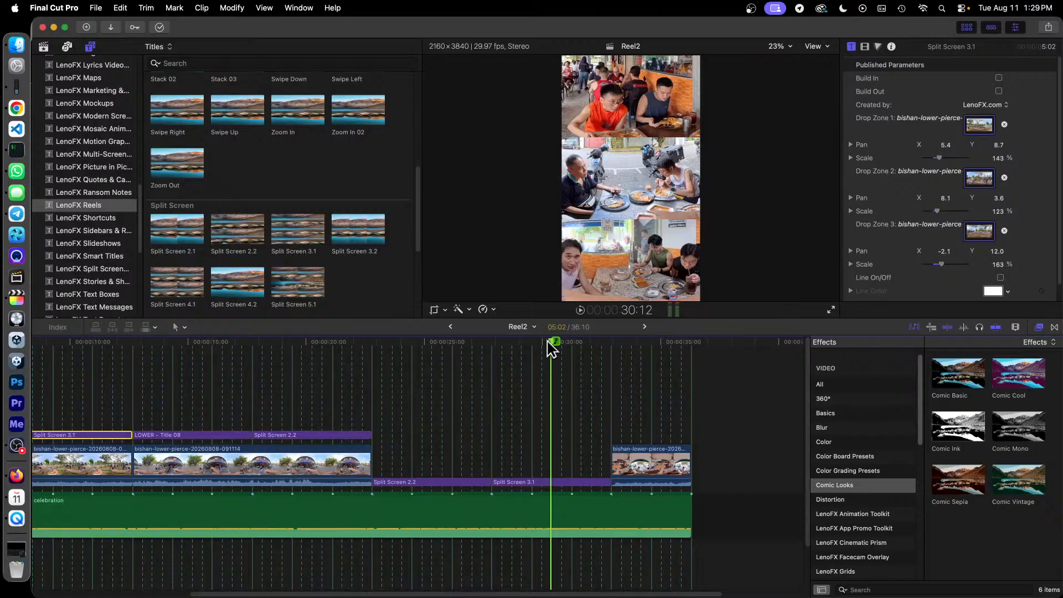